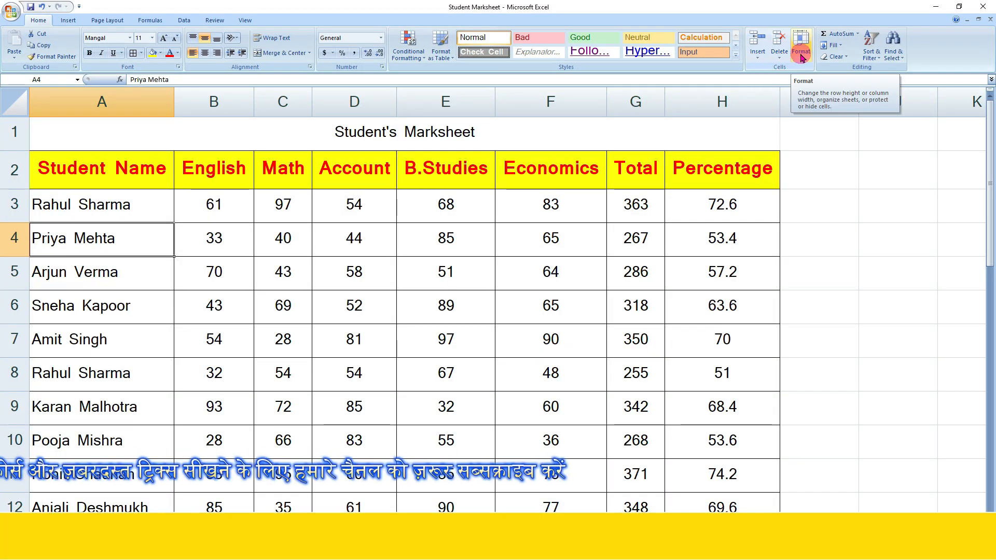
- Insert a blank sheet row at row 5, pushing the later students' rows down
left_click(758, 58)
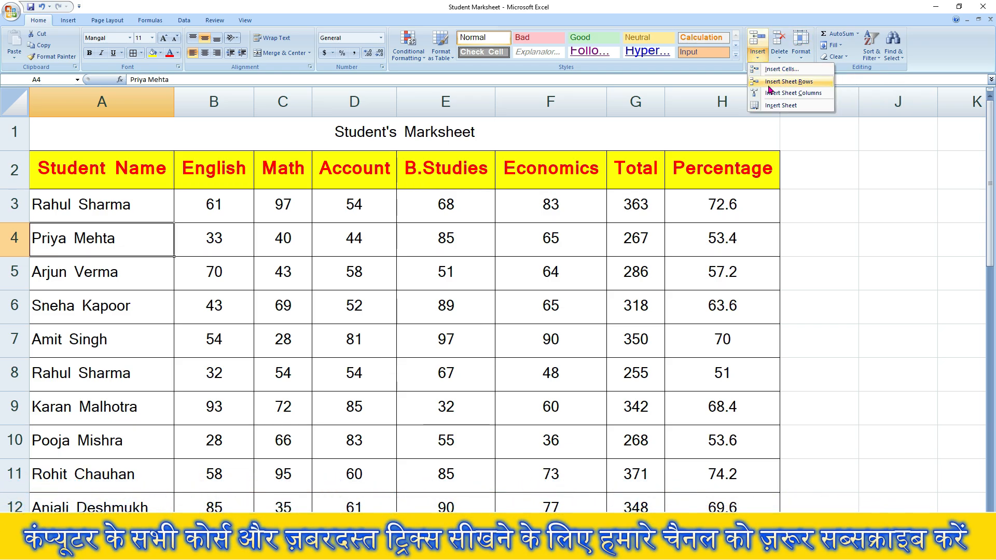
left_click(104, 277)
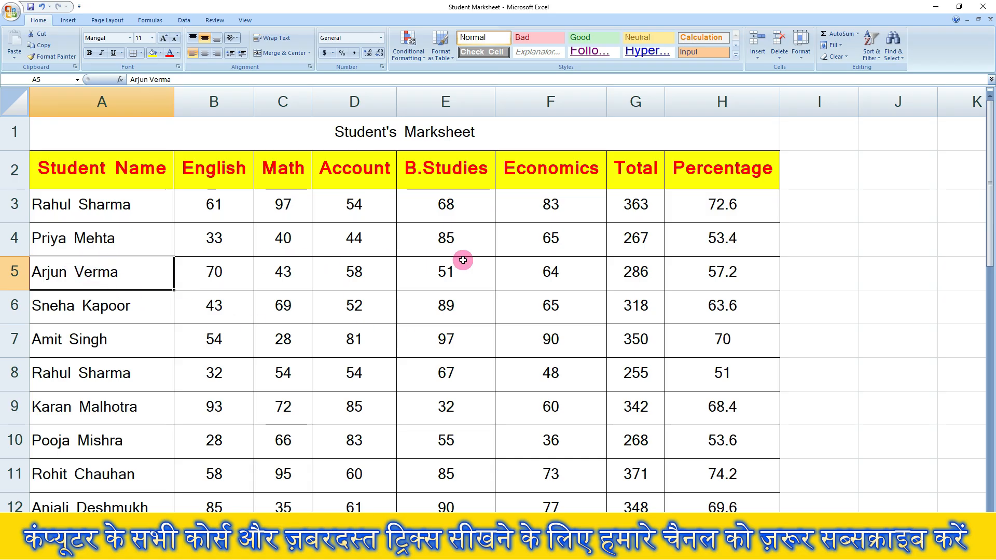
left_click(757, 61)
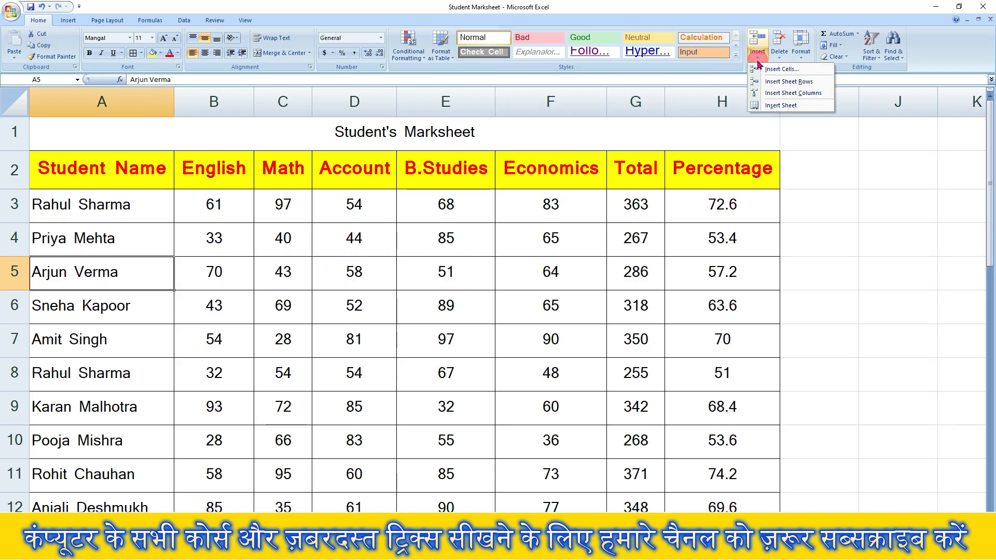
left_click(778, 87)
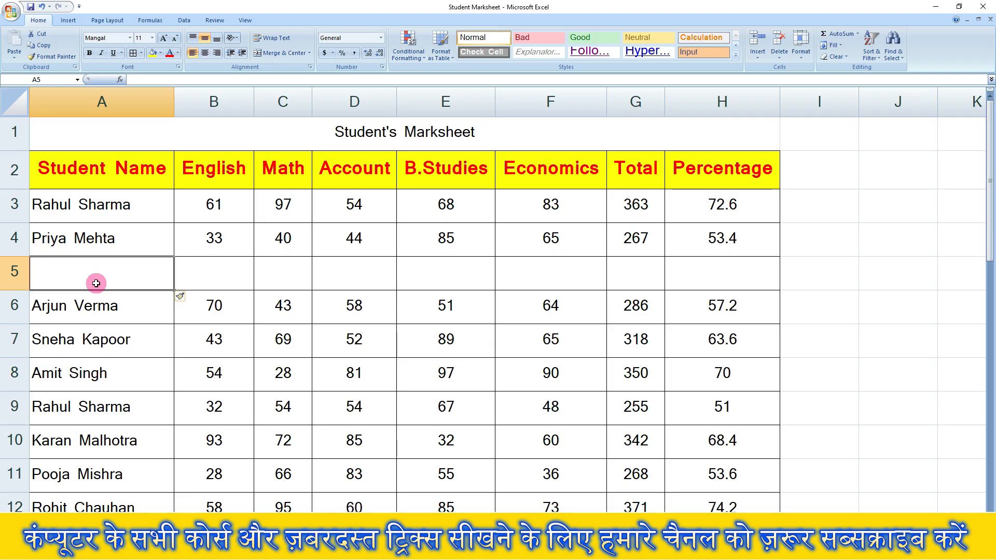
- Enter another student's name in A5 with an English mark of 56
left_click(72, 309)
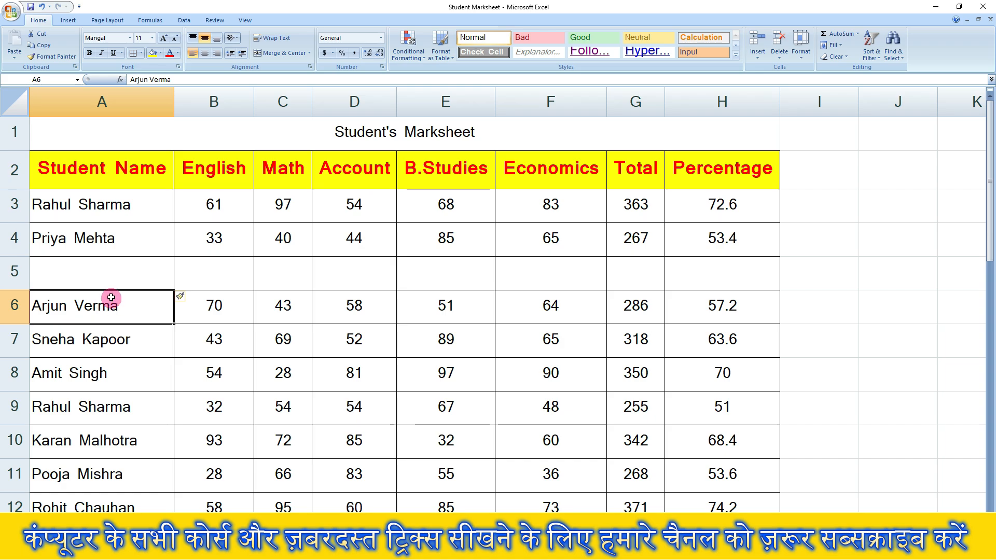
left_click(99, 278)
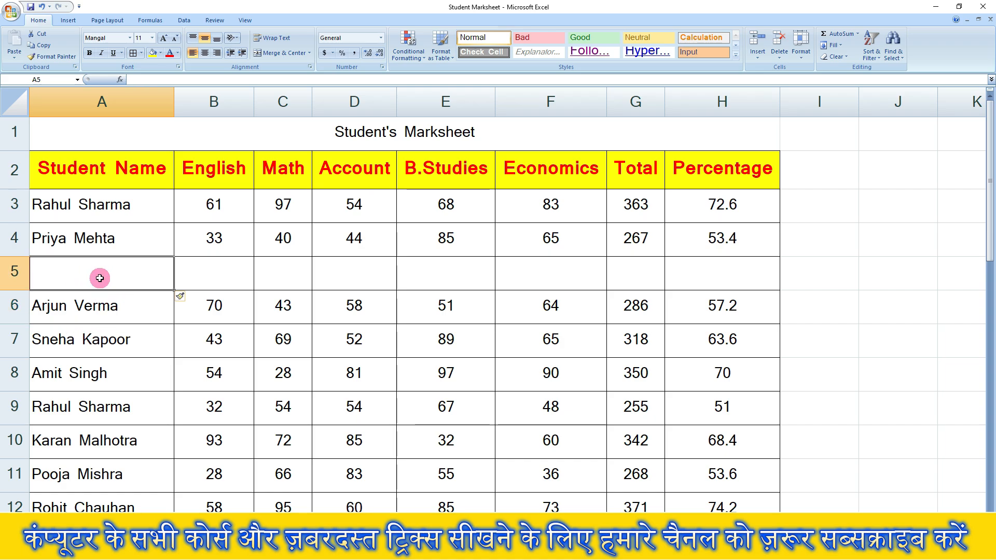
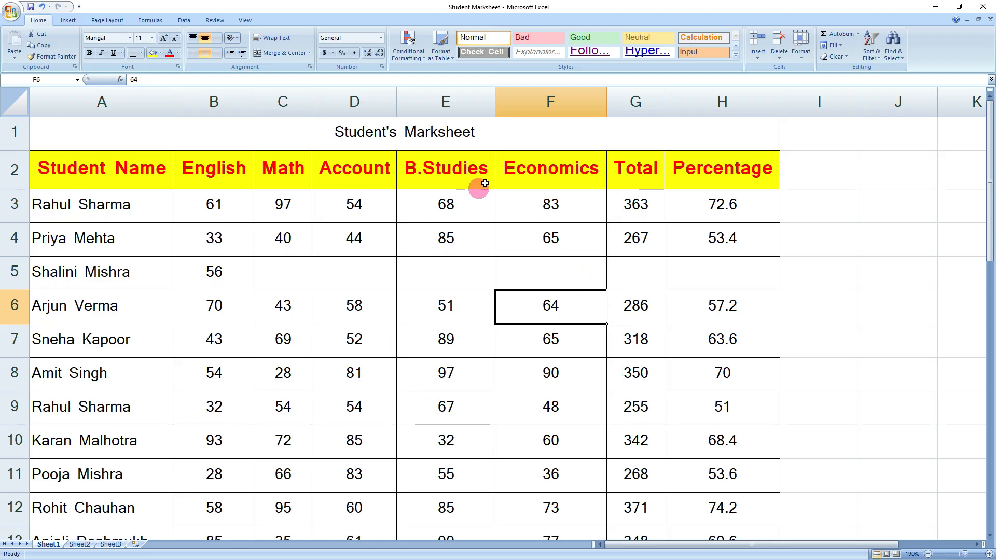
left_click(545, 169)
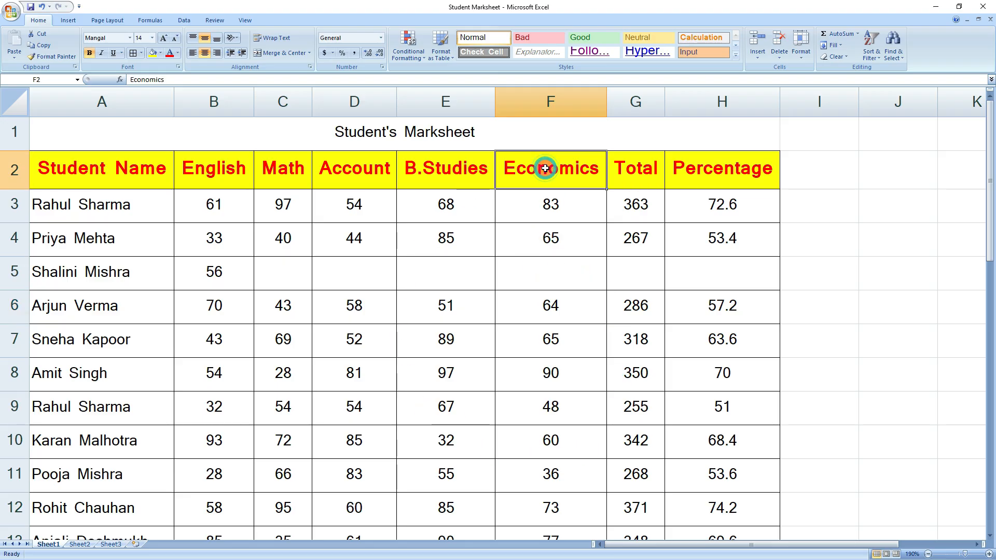
left_click(757, 59)
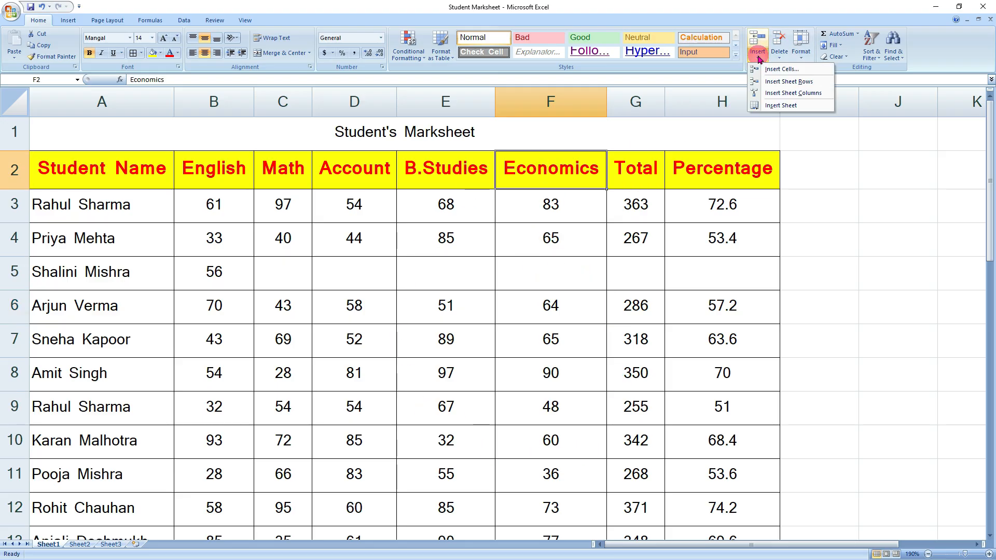
- Insert a new column before Economics with the header P Edu in F2
left_click(786, 93)
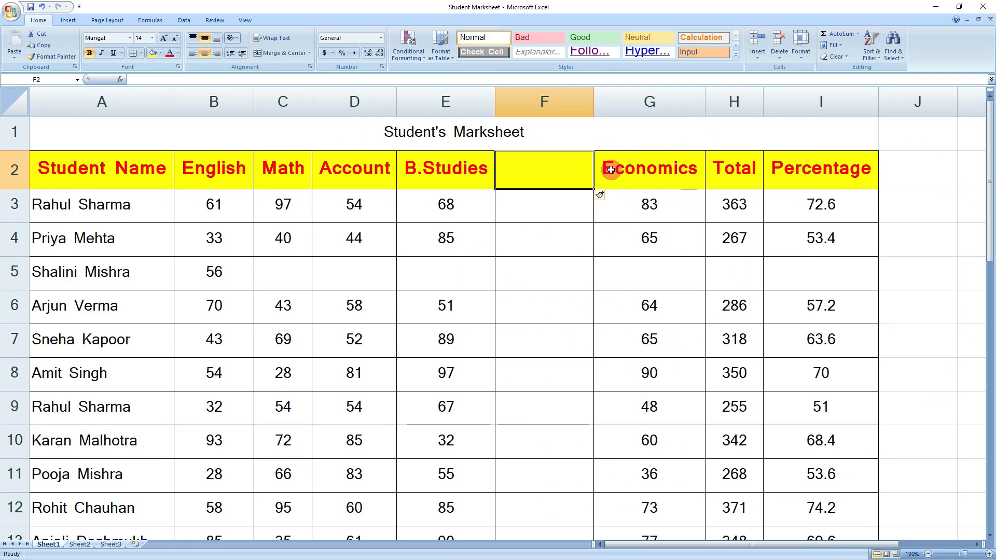
left_click(652, 176)
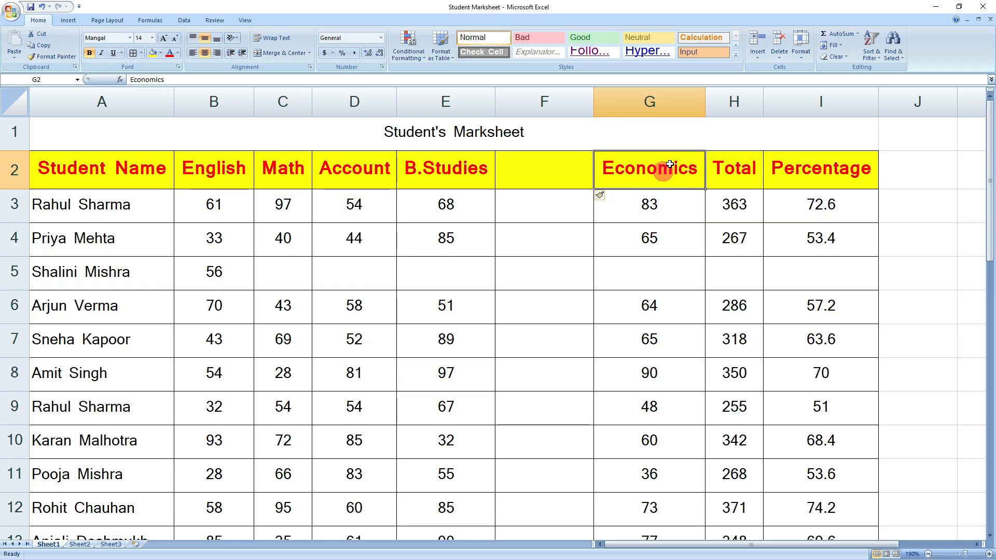
left_click(544, 177)
left_click(649, 173)
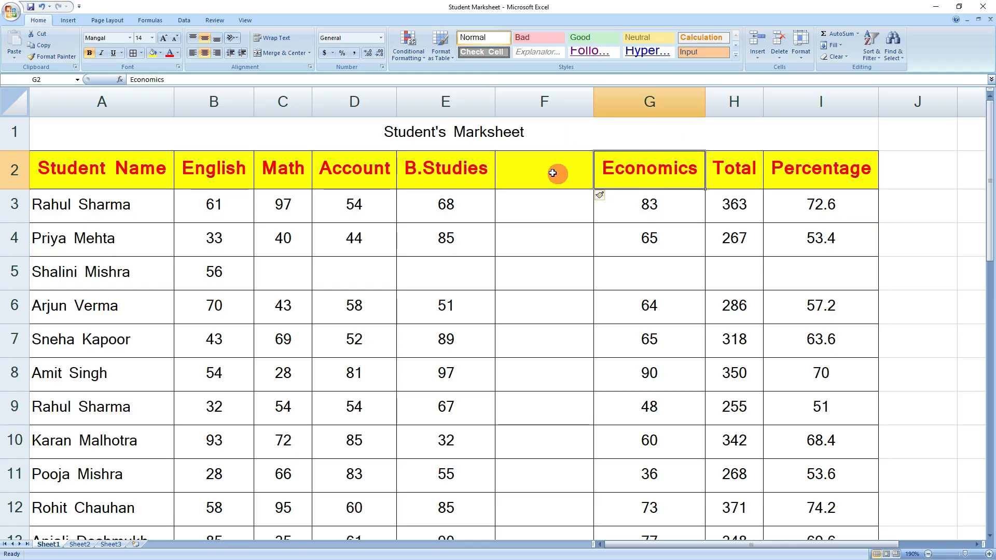
left_click(549, 172)
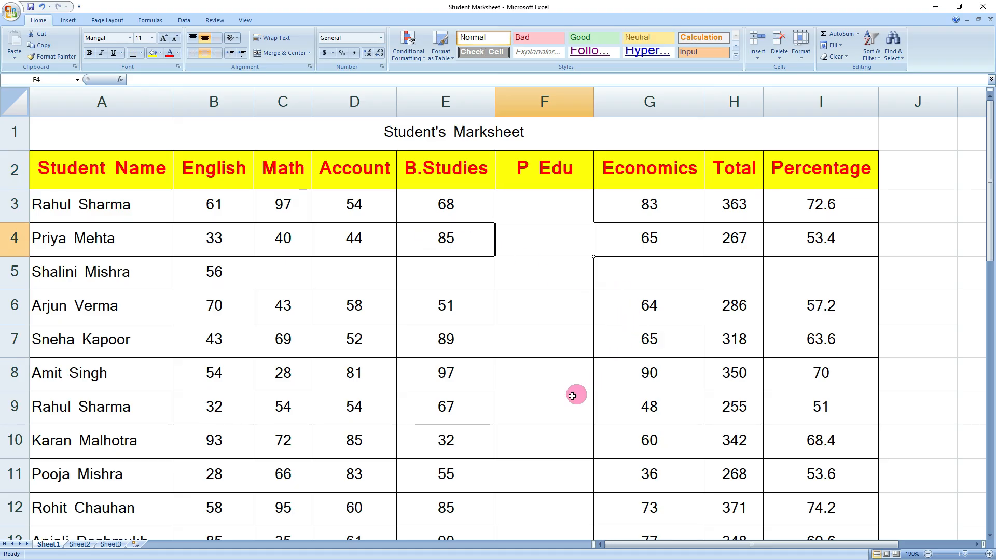
- Enter 45 in F6 as the row 6 student's P Edu mark
left_click(533, 298)
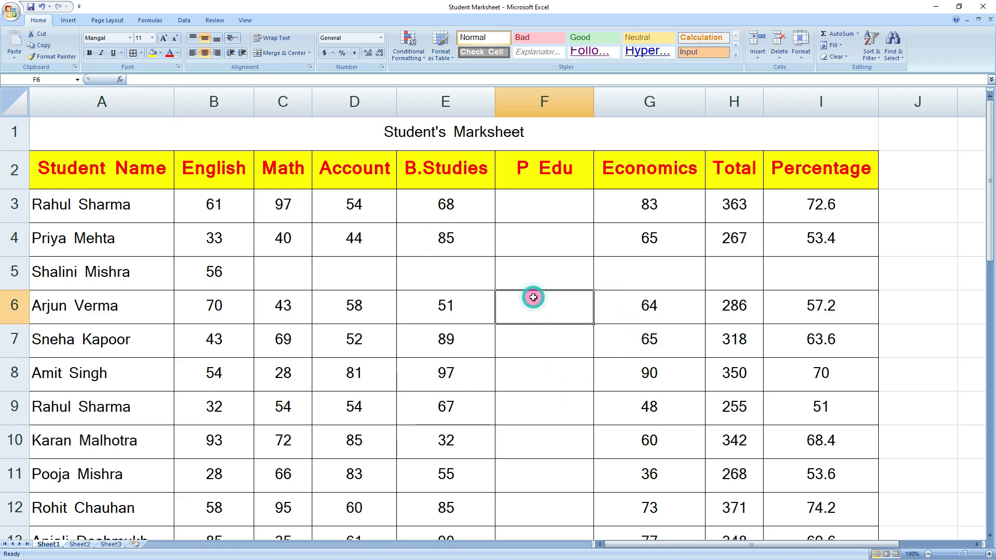
type("45")
left_click(553, 350)
left_click(551, 310)
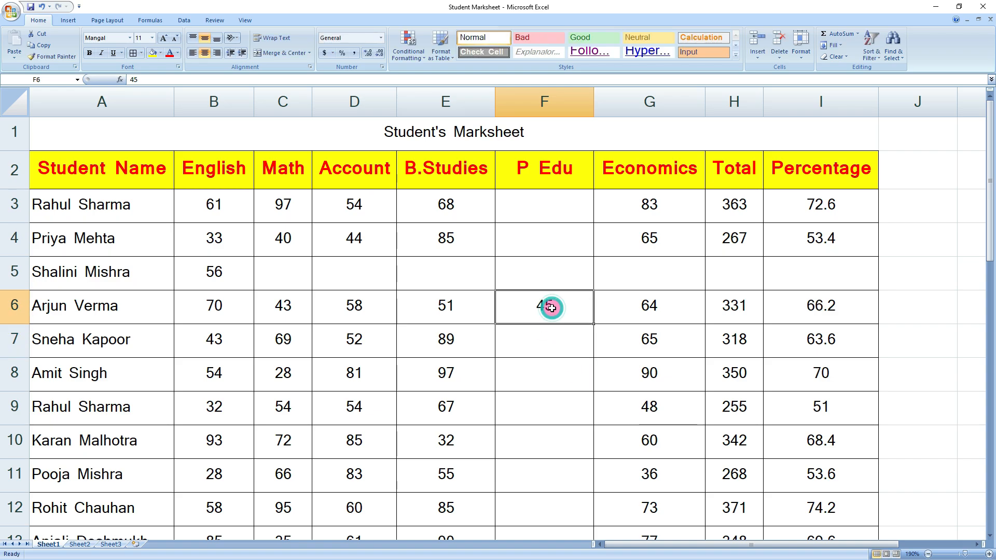
left_click(760, 58)
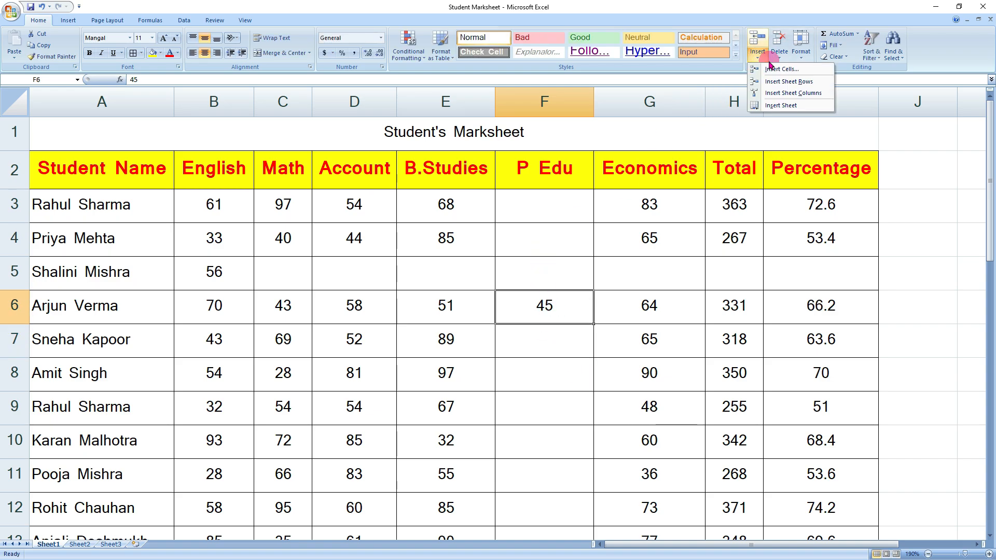
- Insert a blank cell at F6 with Shift cells down, moving the 45 to F7
left_click(531, 307)
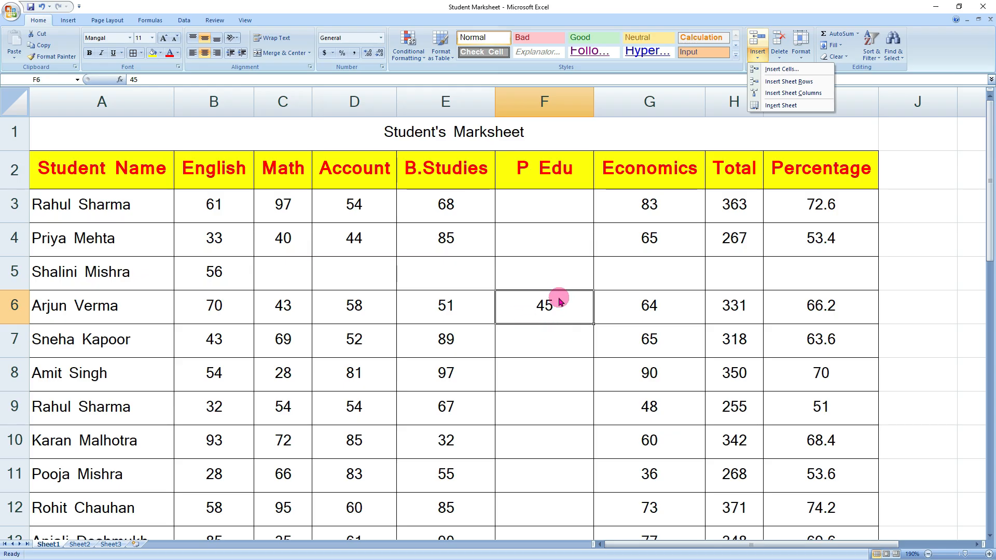
left_click(804, 68)
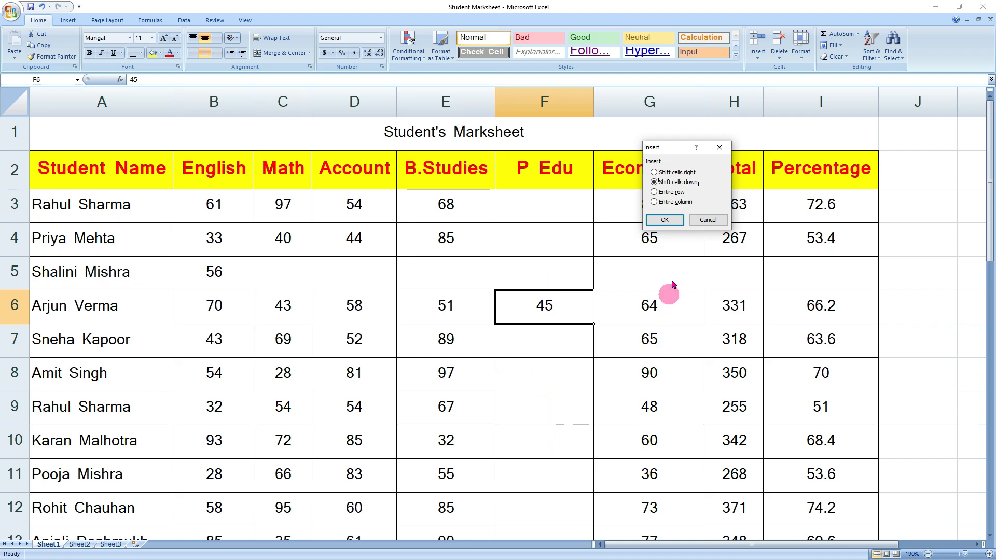
left_click(673, 222)
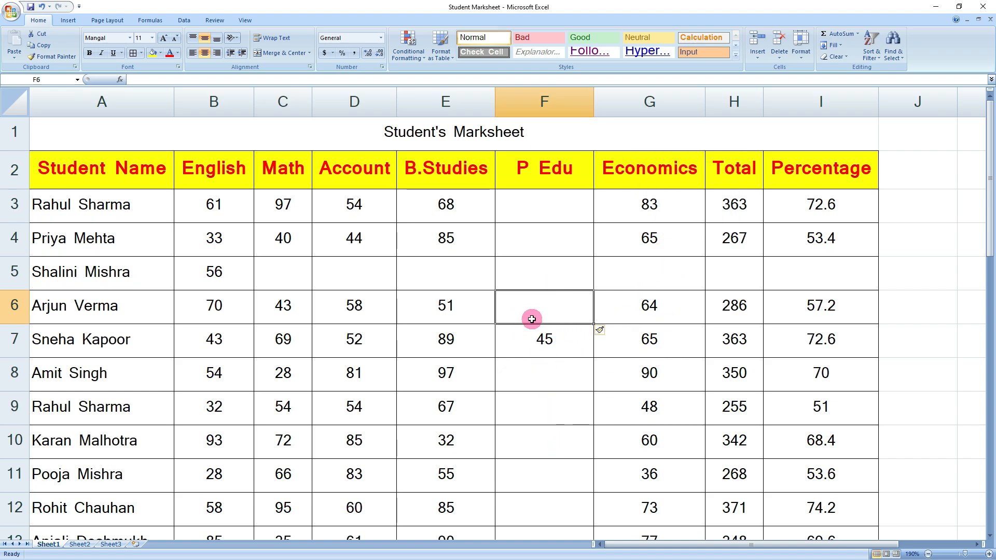
scroll(531, 319, "down", 11)
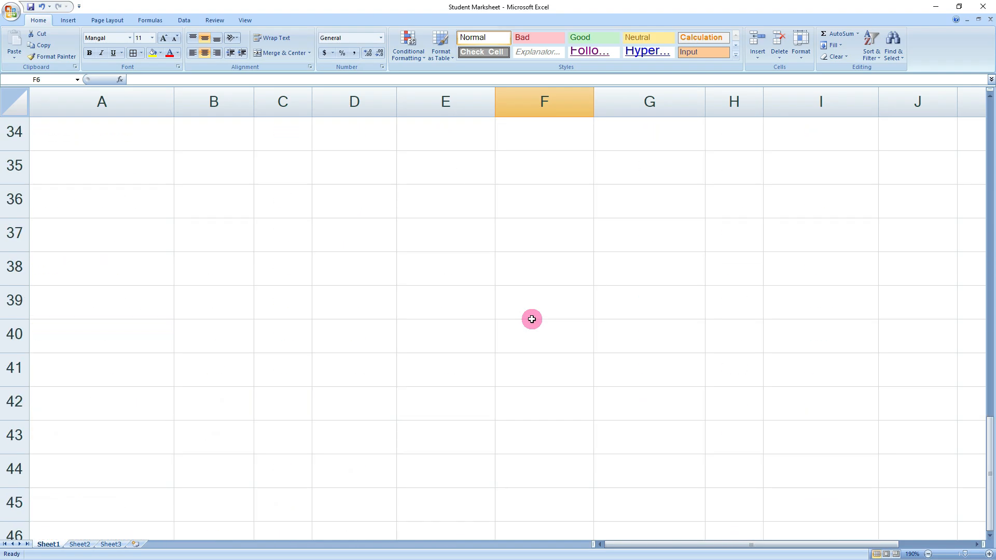
scroll(532, 327, "up", 2)
left_click_drag(550, 318, 545, 342)
key("Up")
key("Right")
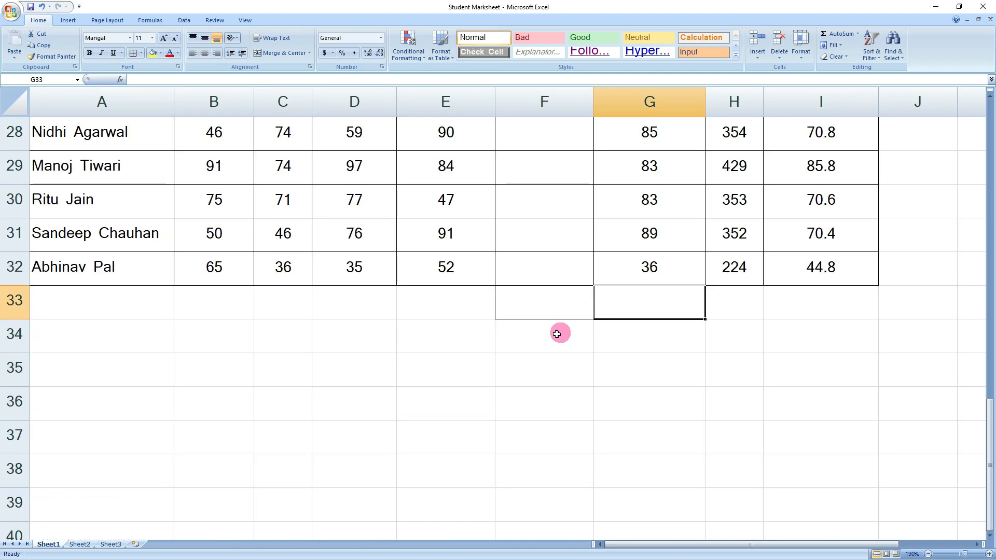
scroll(554, 352, "up", 9)
left_click(552, 346)
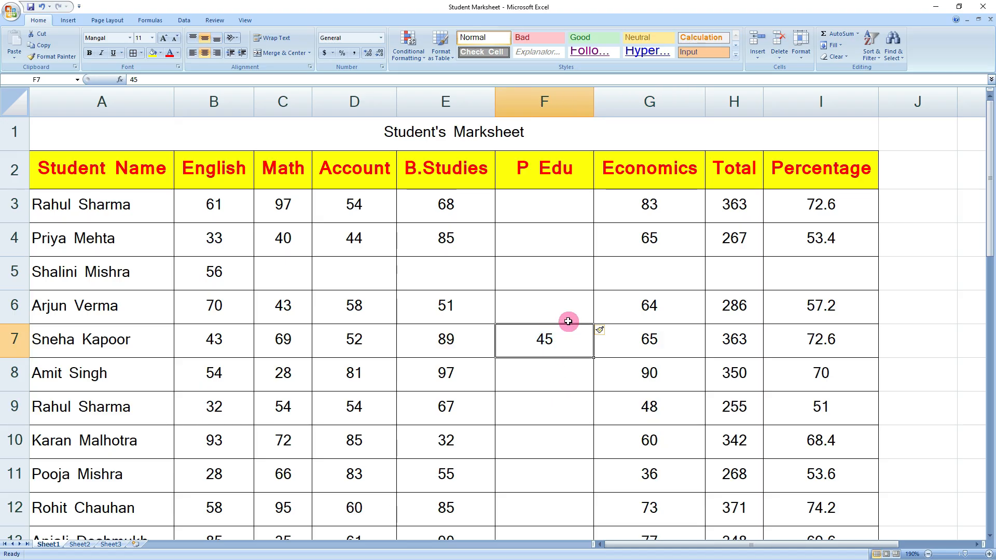
left_click(564, 317)
left_click(757, 56)
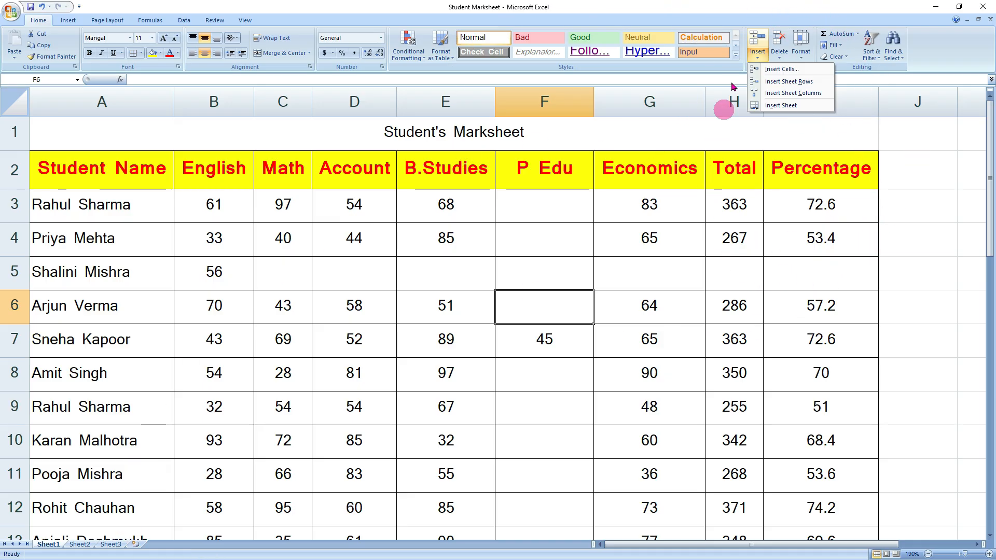
- Delete cell F6, shifting cells up so the 45 returns to F6
left_click(779, 57)
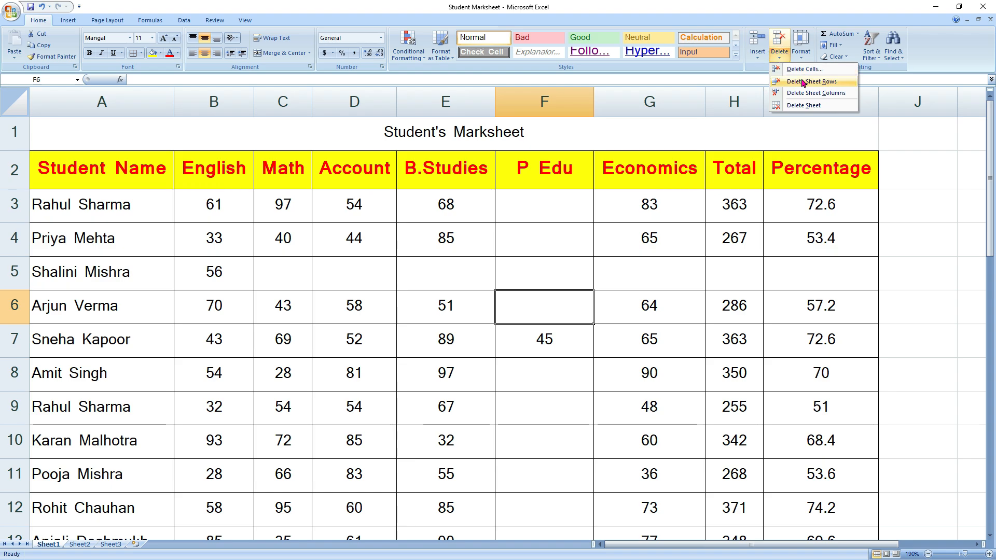
left_click(537, 307)
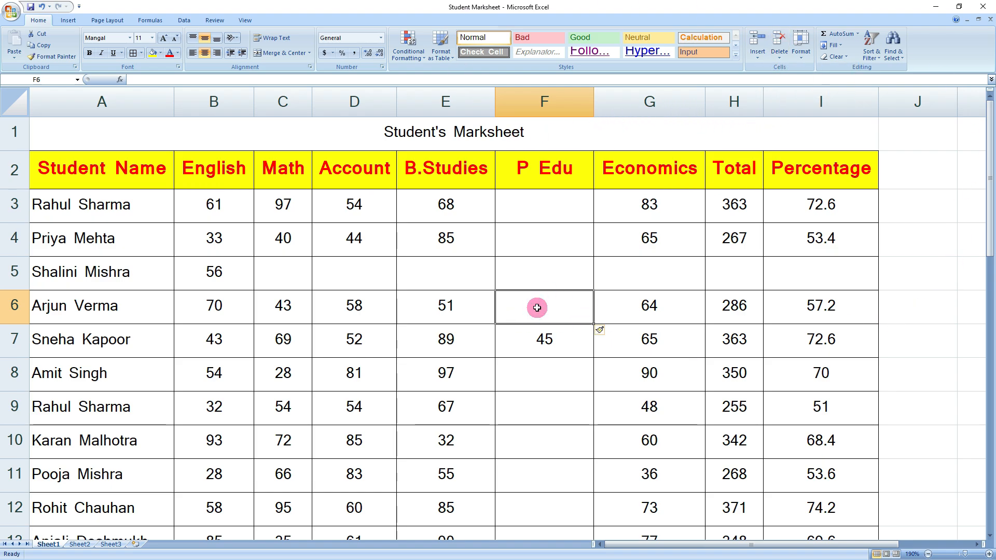
left_click(777, 59)
left_click(801, 72)
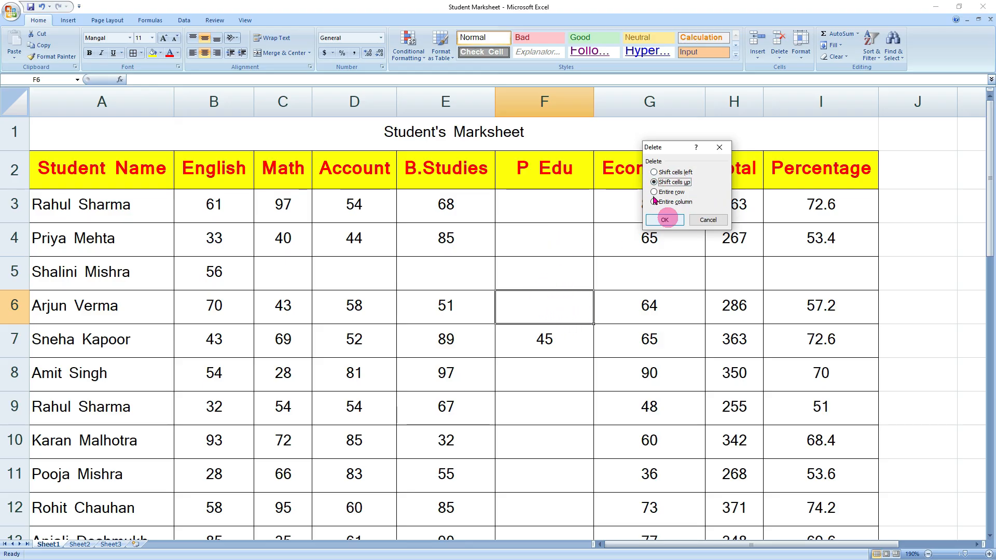
left_click(665, 220)
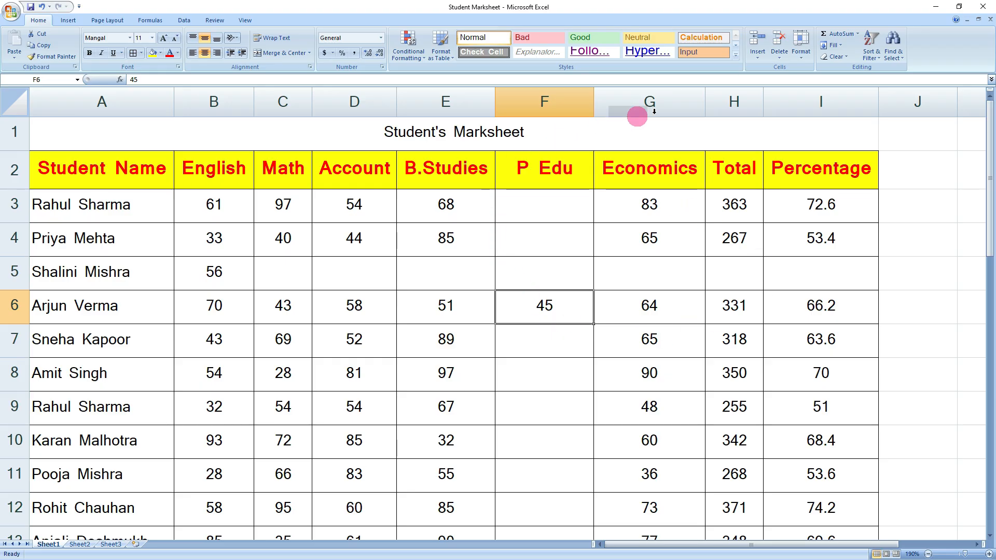
scroll(675, 328, "down", 10)
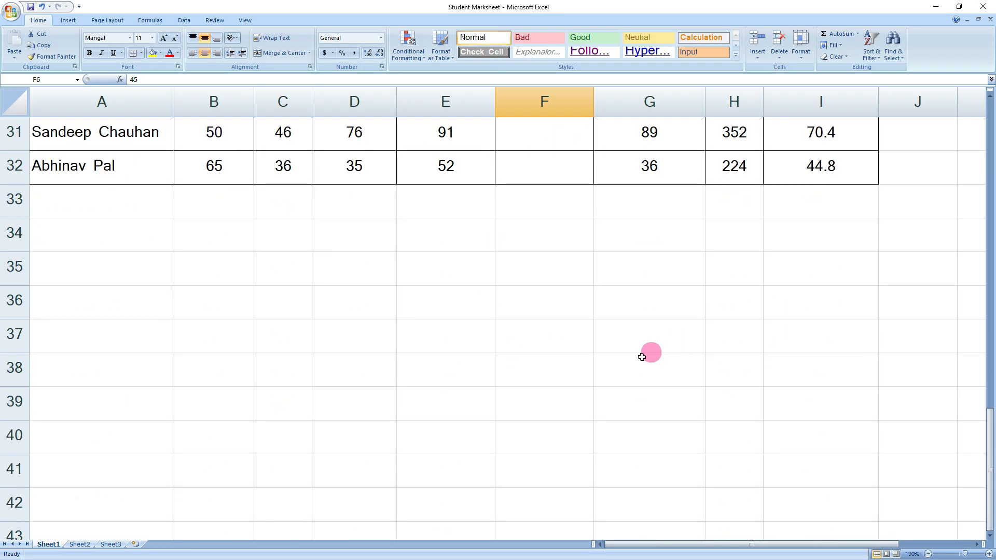
- Scroll back to the top of the marksheet and select the empty P Edu cell F5
left_click(519, 206)
left_click(660, 205)
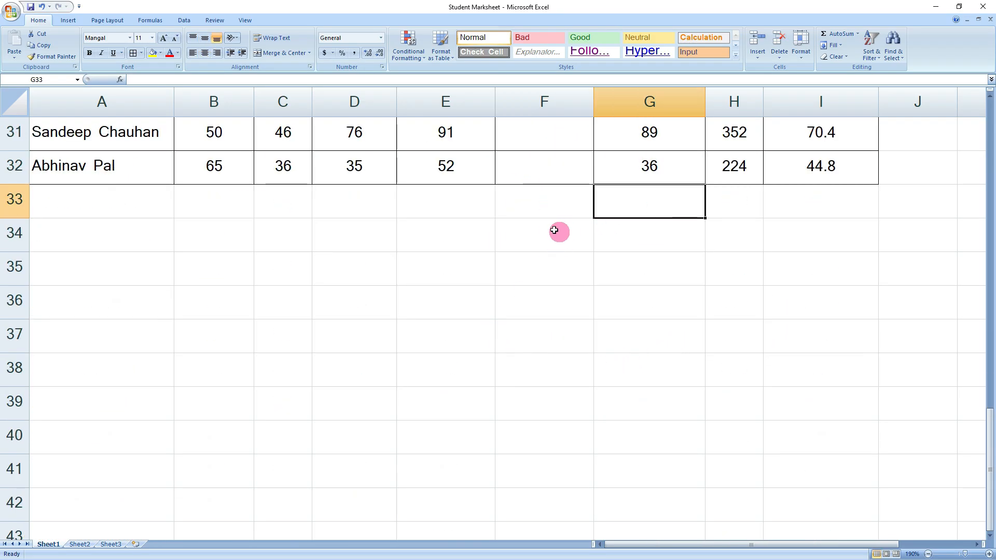
left_click(573, 236)
scroll(574, 285, "up", 10)
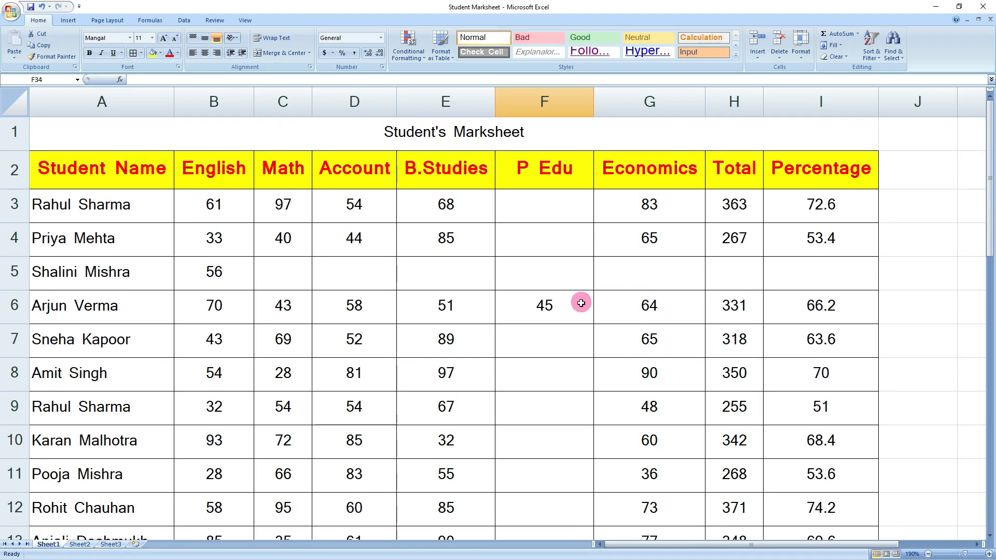
left_click(539, 265)
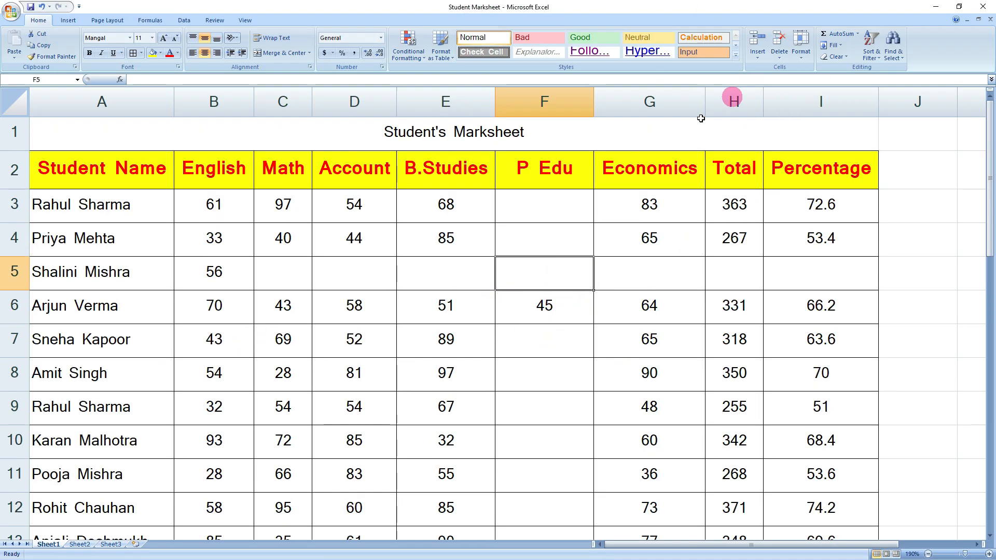
- Delete the incomplete English-56 row 5, then delete the entire P Edu column
left_click(779, 62)
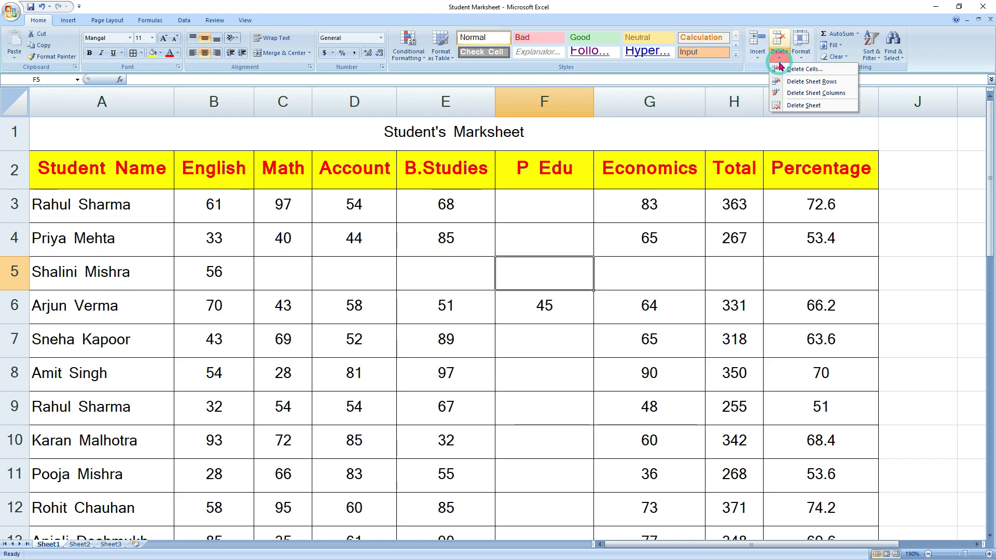
left_click(805, 82)
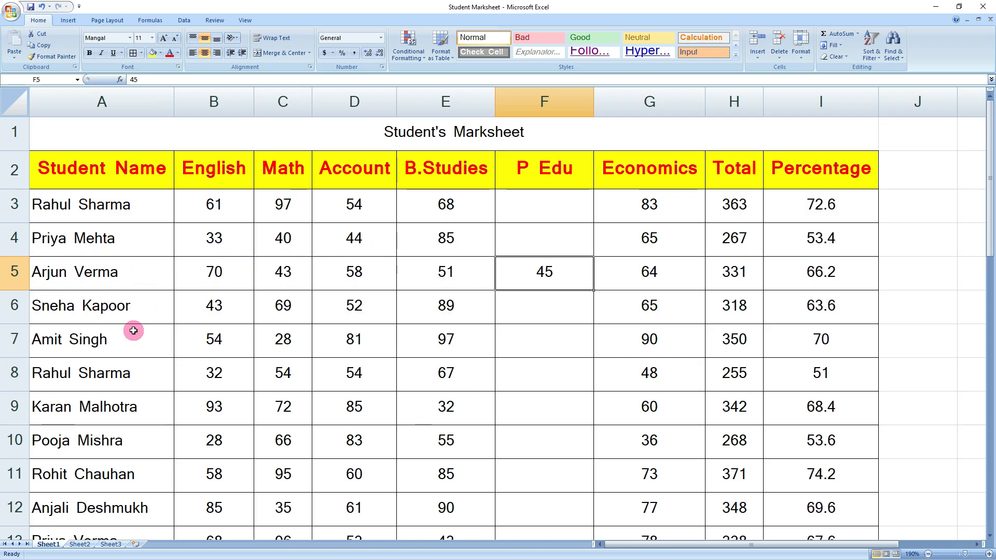
left_click(779, 60)
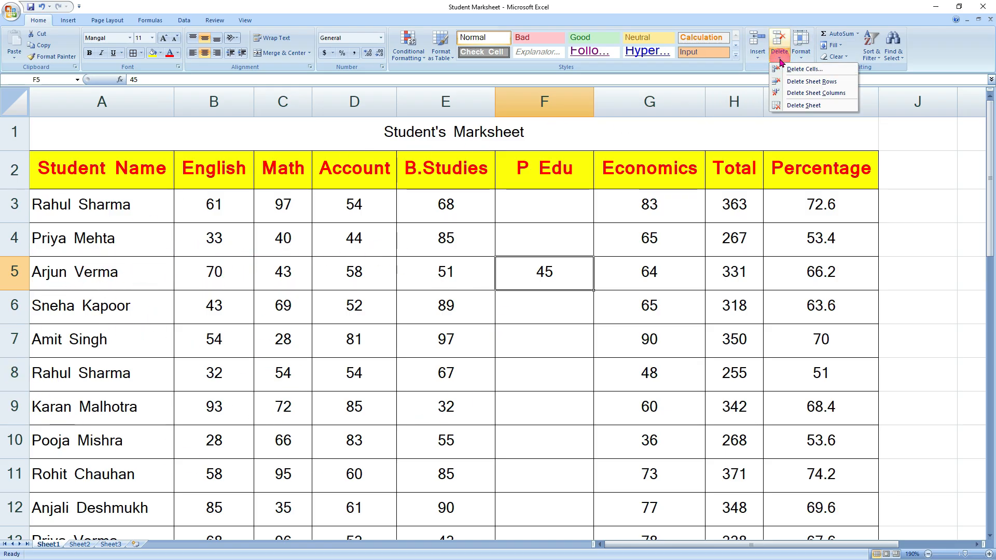
left_click(812, 93)
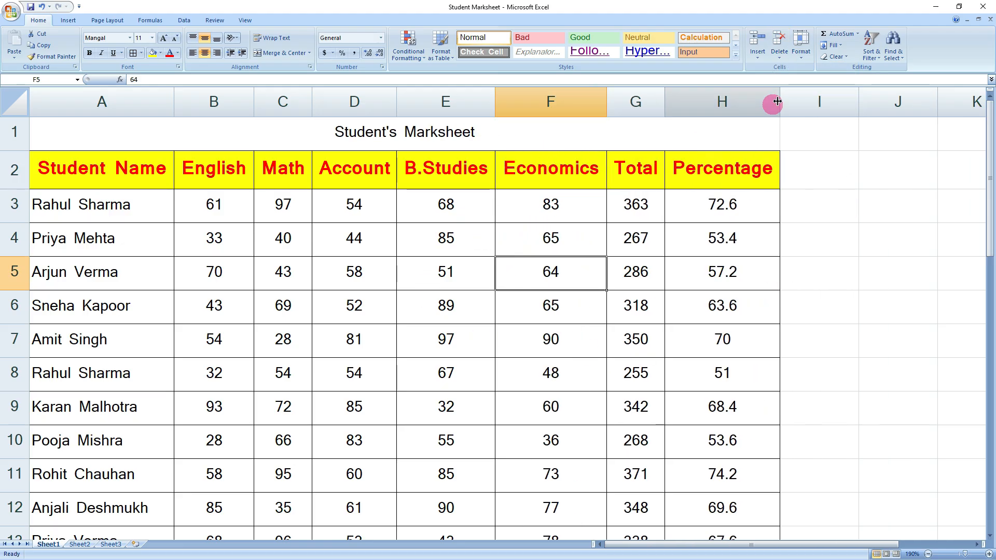
left_click(780, 60)
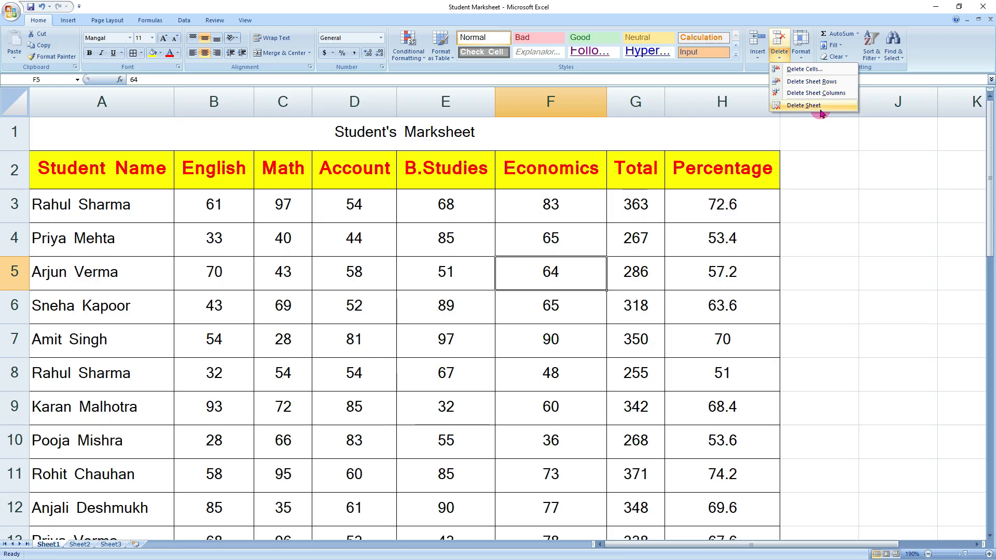
left_click(696, 230)
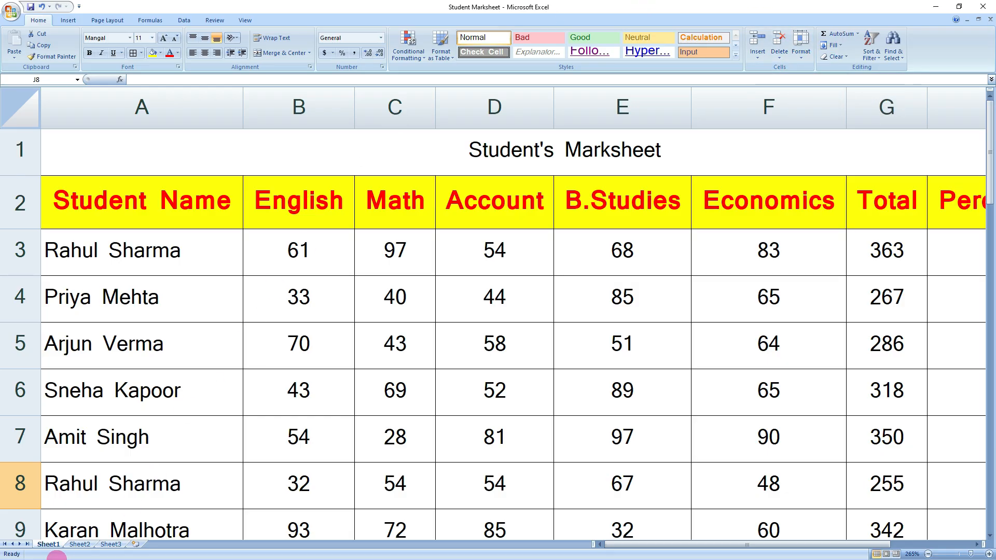
- On Sheet3, set the row height of goods table A1:E11 to 50
left_click(111, 544)
left_click(389, 373)
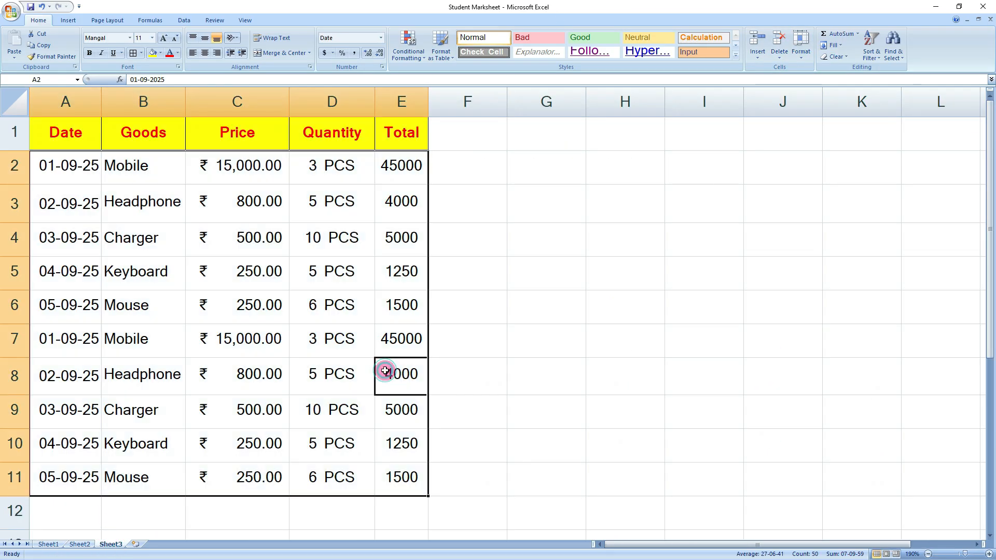
left_click(161, 239)
left_click_drag(50, 144, 387, 480)
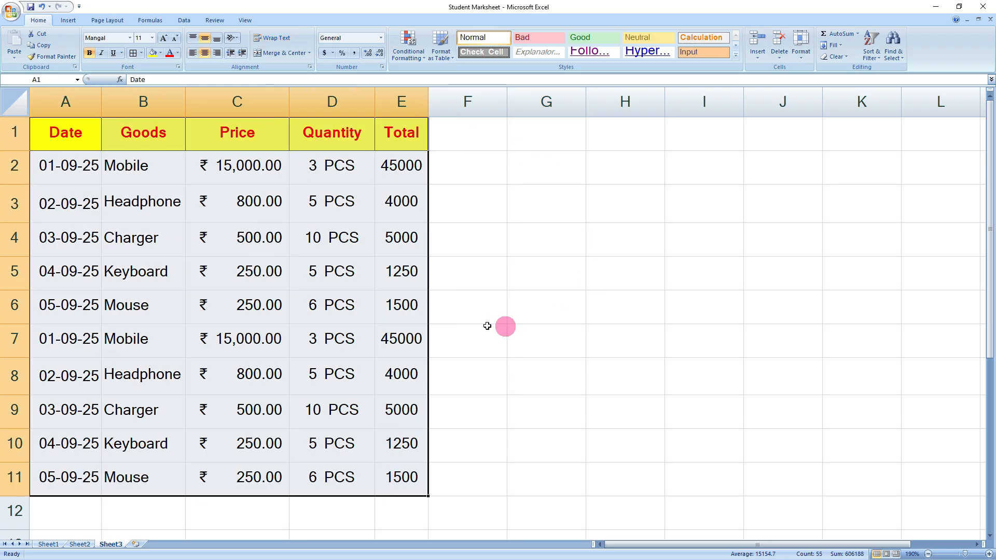
left_click(799, 63)
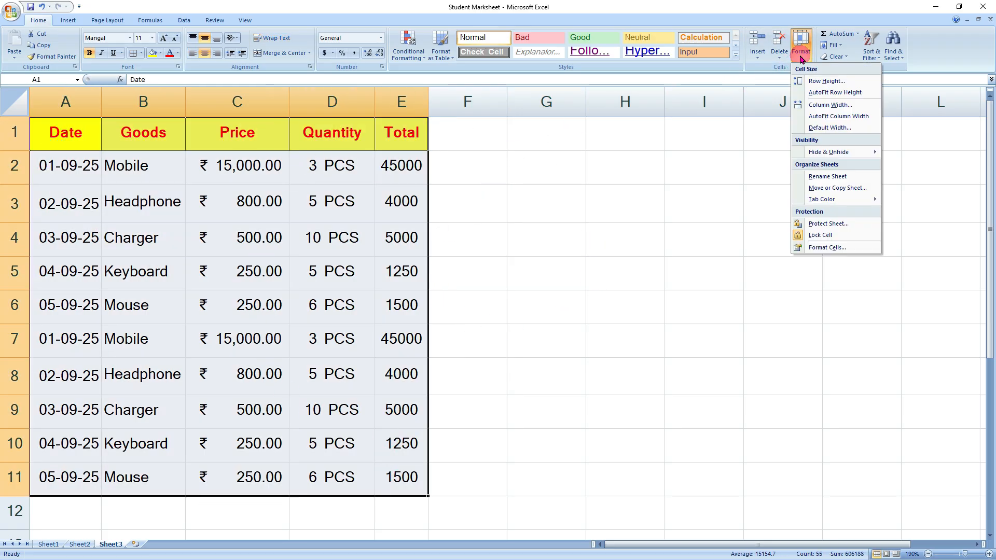
left_click(825, 85)
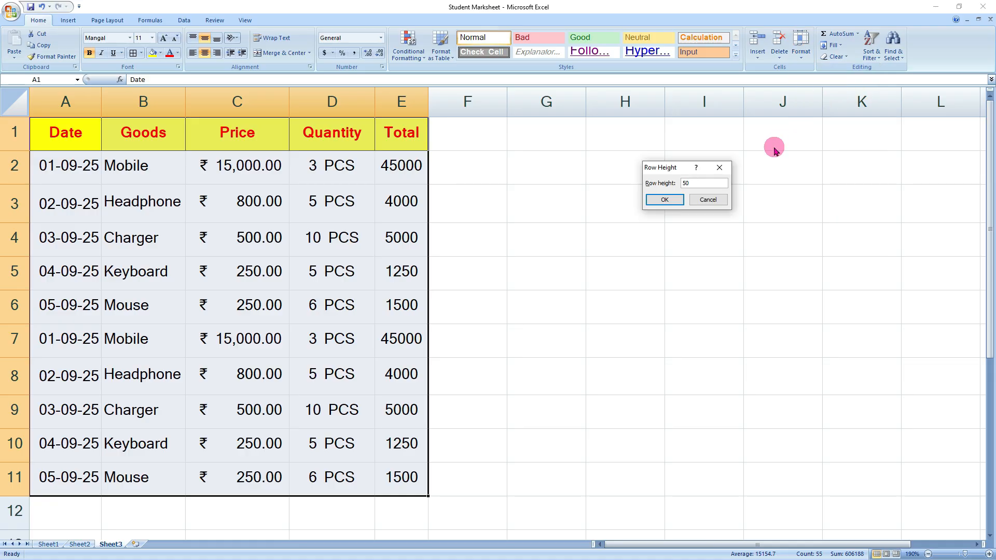
key("Return")
- Inspect the alignment of the date and Mobile entries in the taller rows
left_click(536, 358)
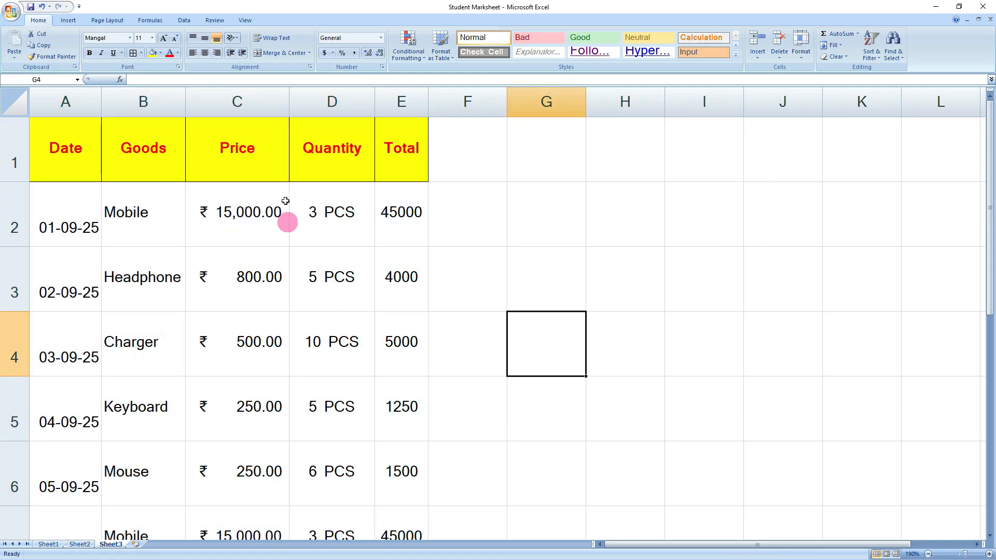
left_click(73, 193)
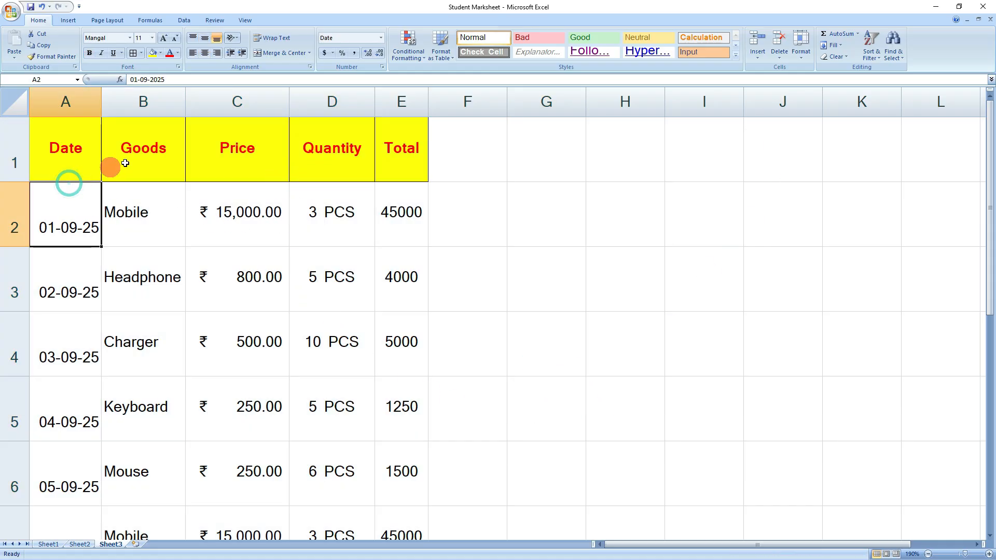
left_click(180, 227)
left_click(164, 280)
- Select A1:E11 and apply Center and Middle Align to all goods table entries
left_click(291, 241)
scroll(268, 375, "down", 4)
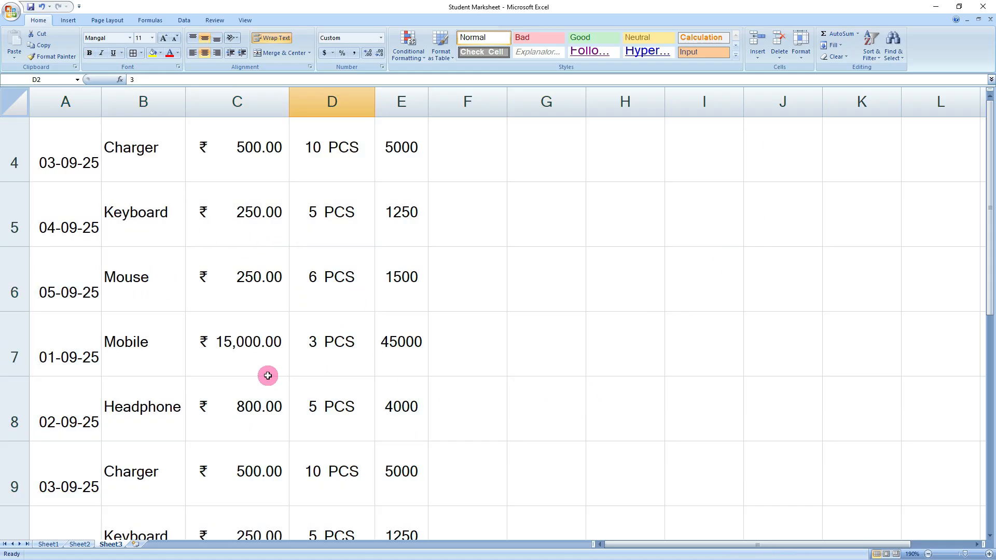
scroll(267, 376, "up", 4)
left_click_drag(66, 169, 400, 480)
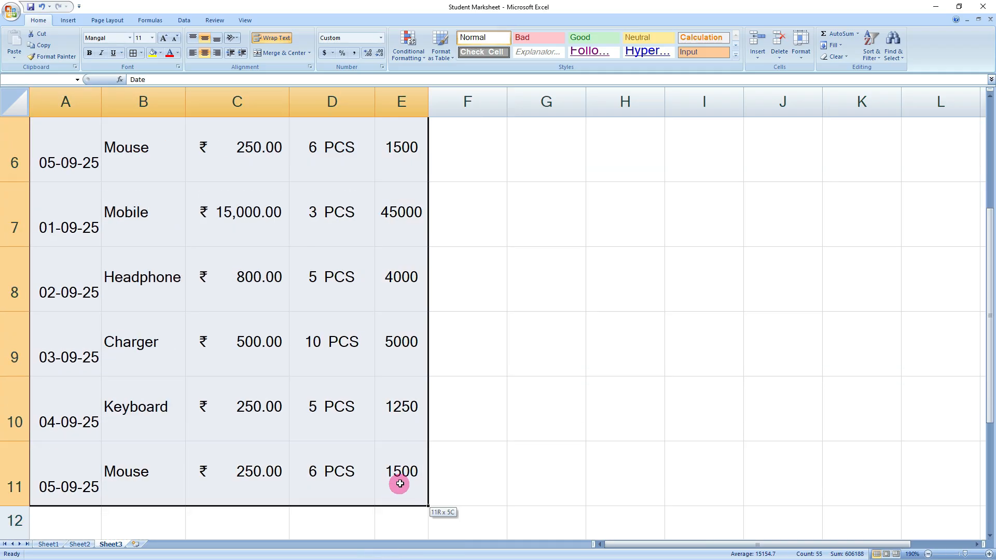
left_click(205, 38)
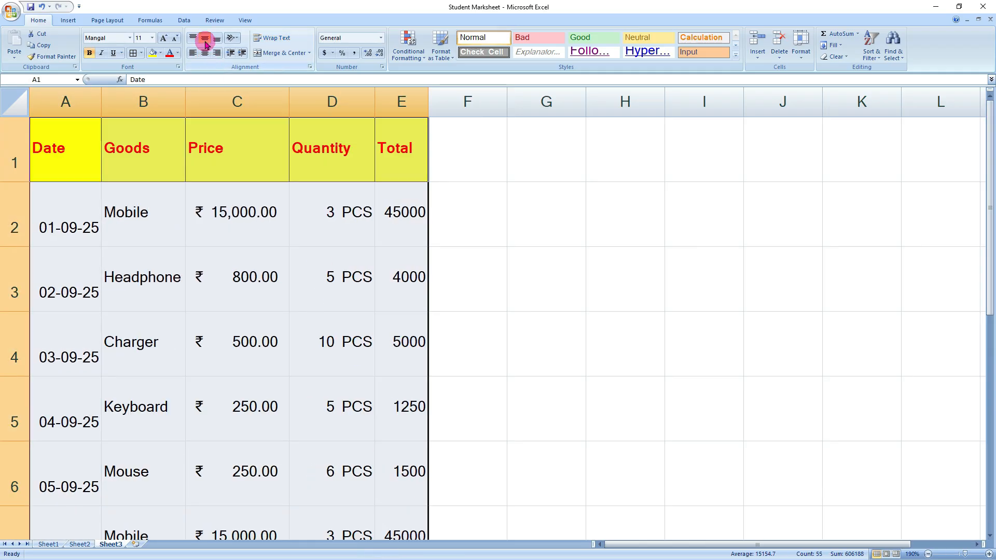
left_click(206, 53)
left_click(194, 38)
left_click(205, 38)
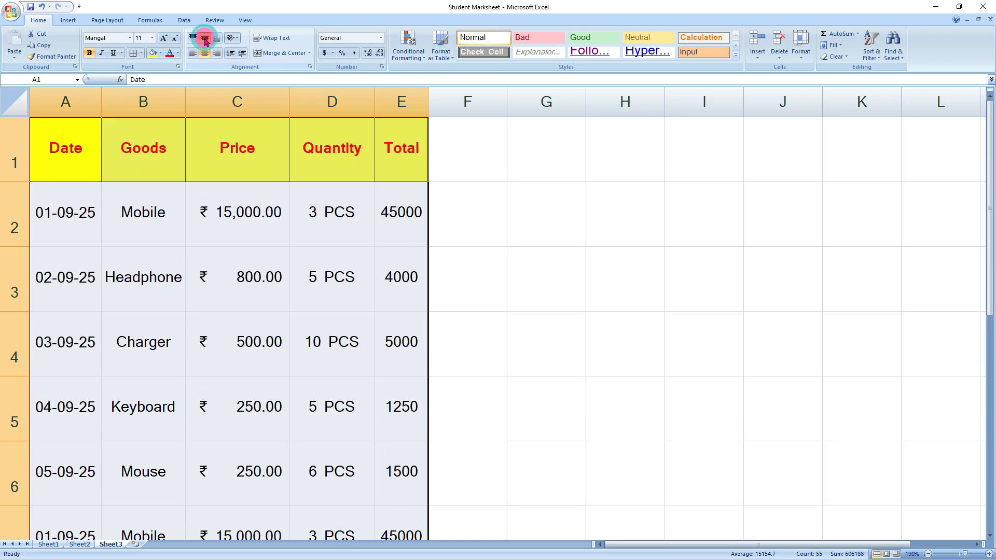
left_click(293, 417)
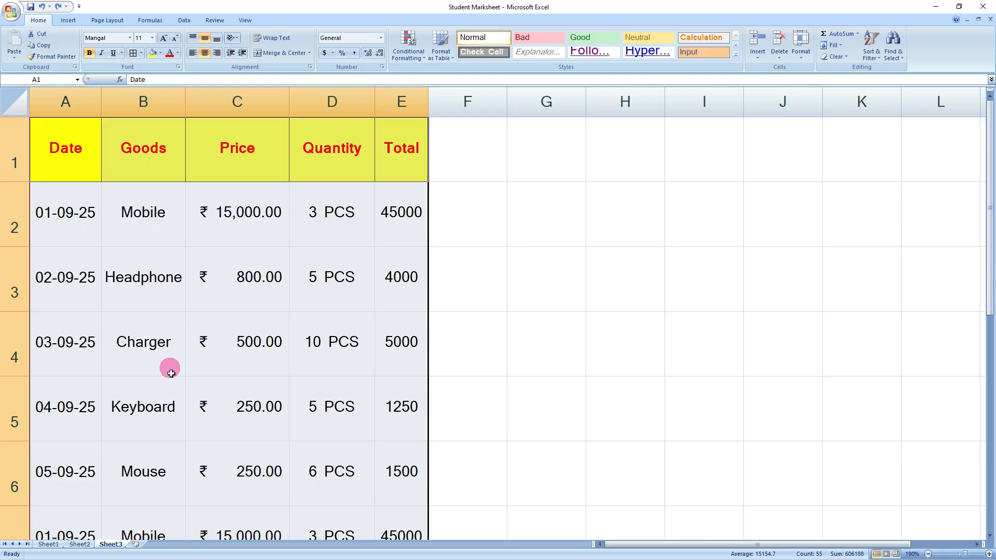
- AutoFit the goods table's row heights and set columns A–E to width 16
left_click(802, 51)
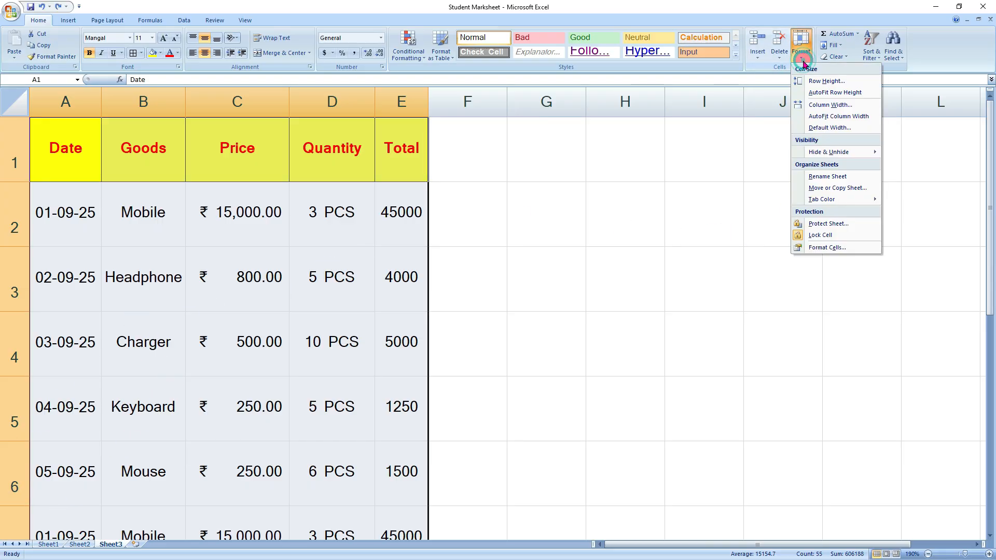
left_click(825, 92)
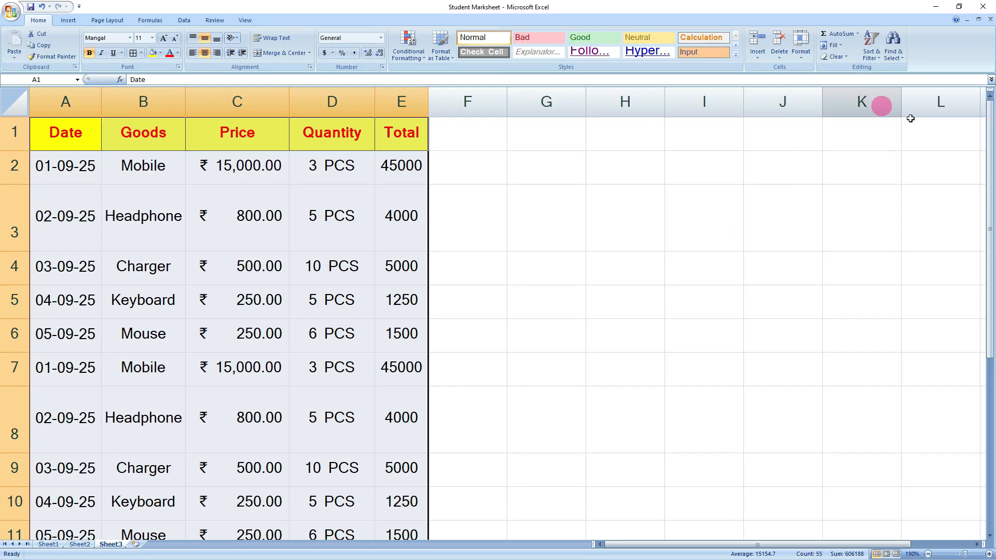
left_click(801, 48)
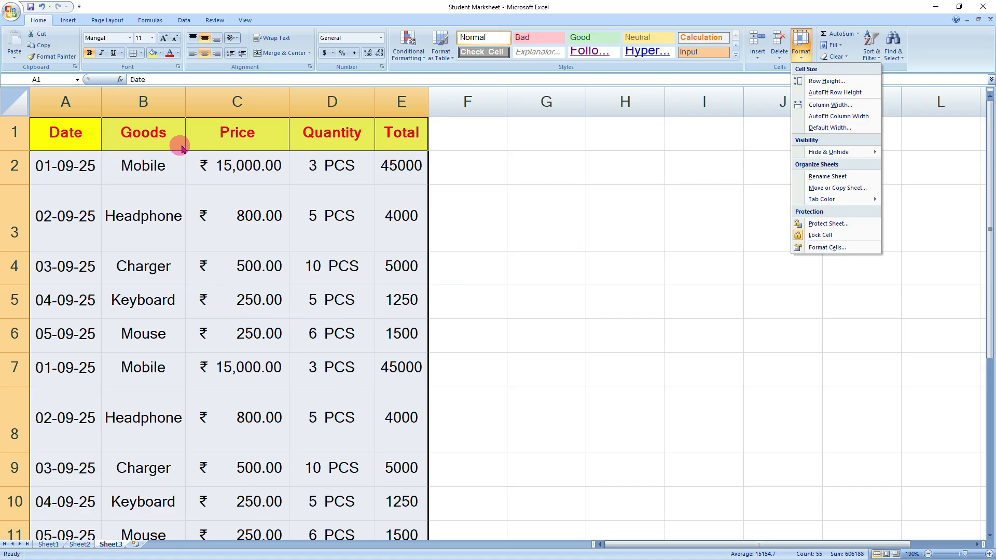
left_click(831, 105)
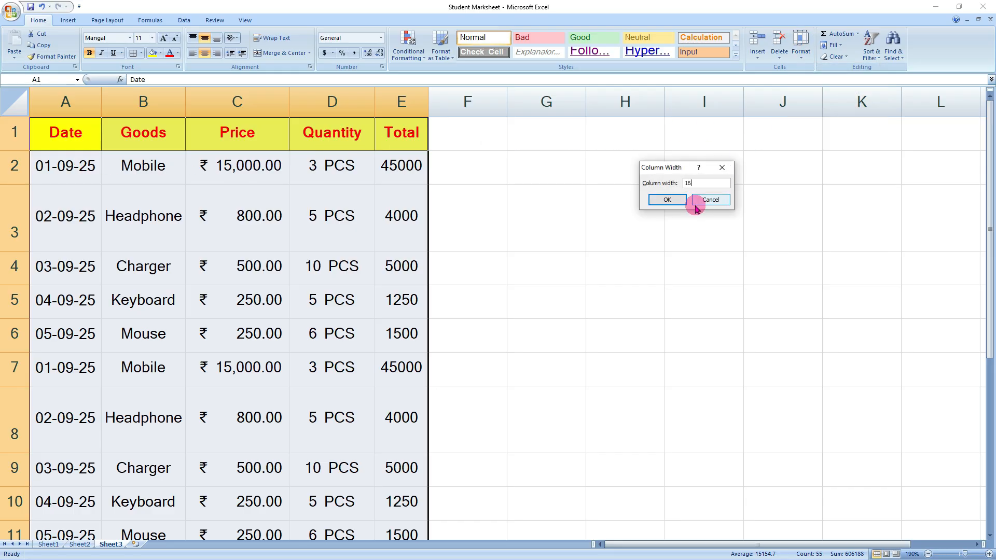
type("16")
key("Return")
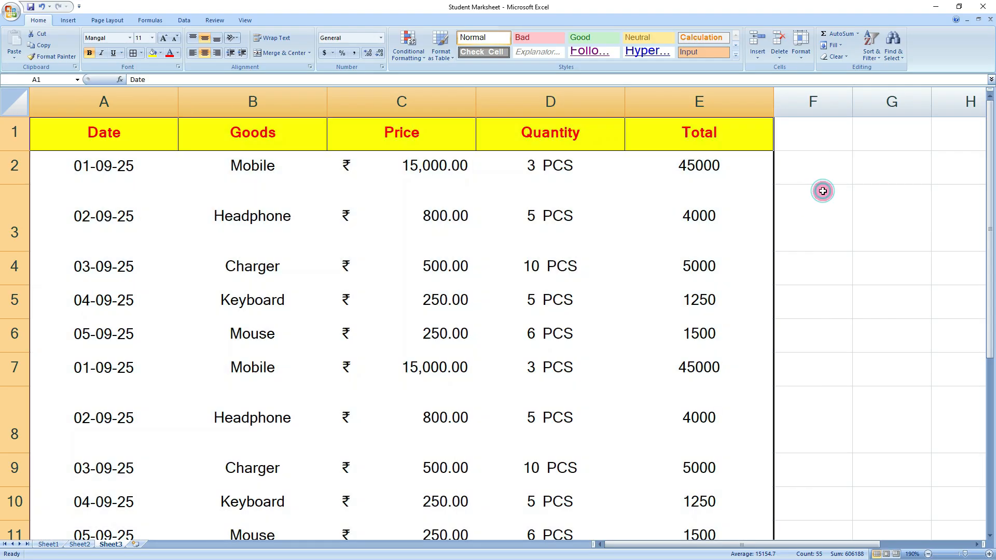
left_click(823, 191)
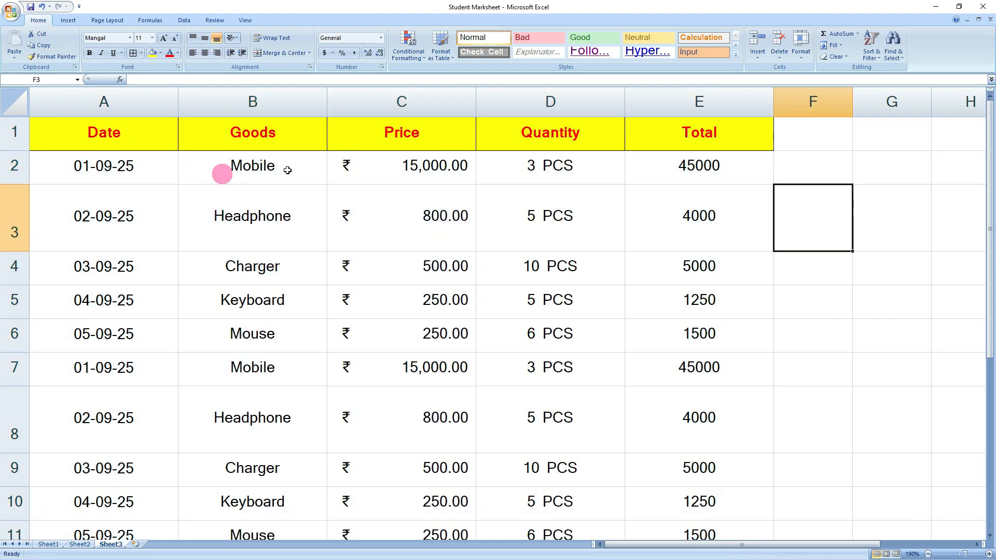
- Select the goods table A1:E11 and apply AutoFit Column Width to columns A–E
scroll(602, 324, "down", 4)
scroll(589, 349, "up", 4)
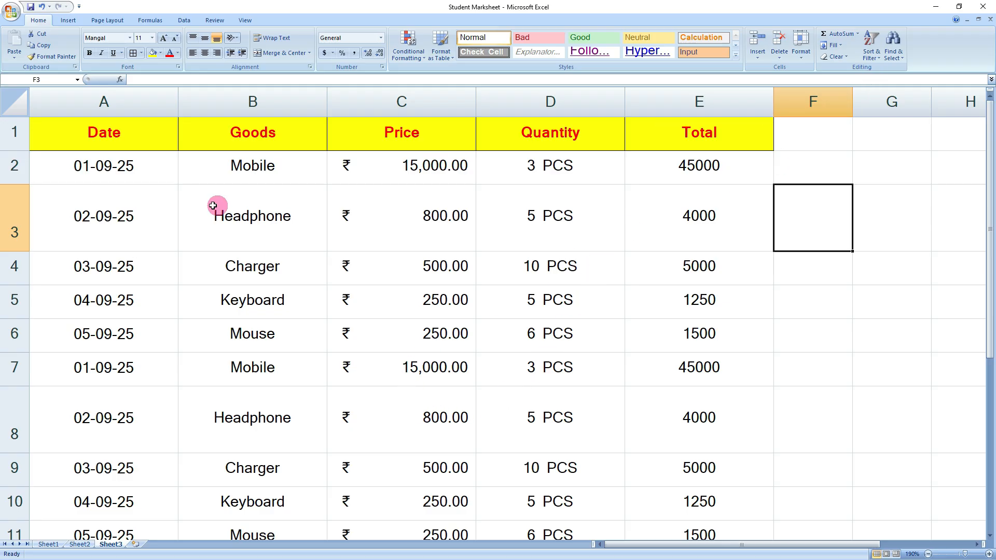
left_click_drag(107, 148, 707, 453)
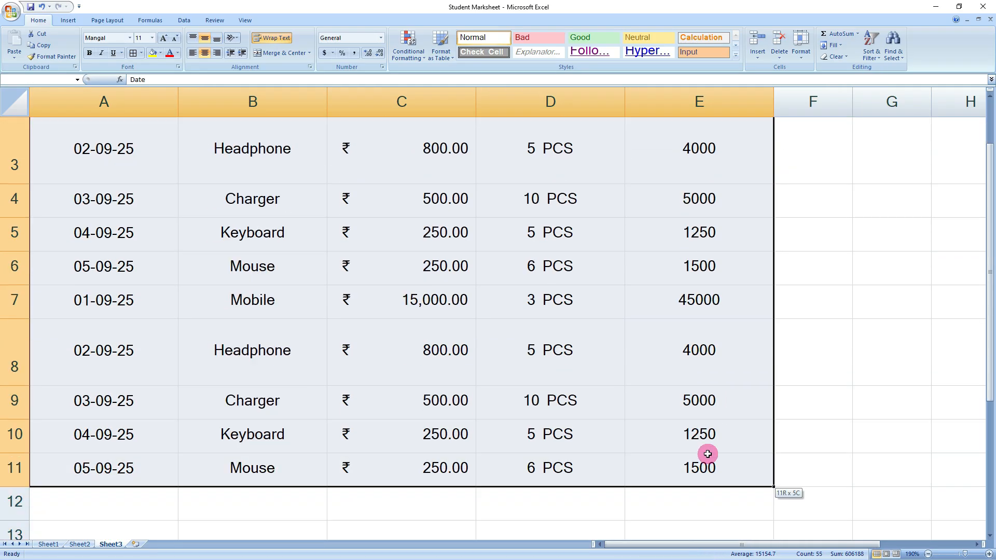
scroll(708, 454, "up", 1)
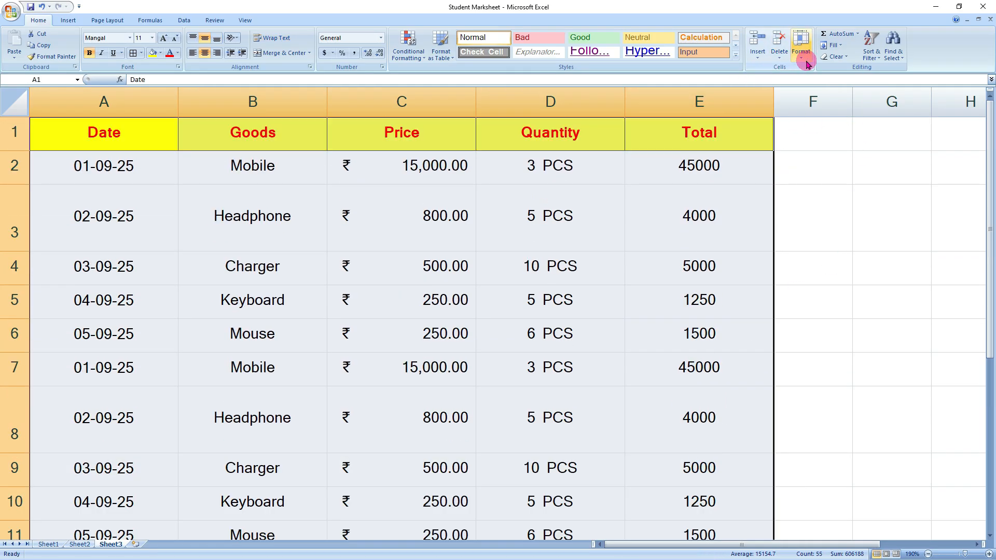
left_click(801, 46)
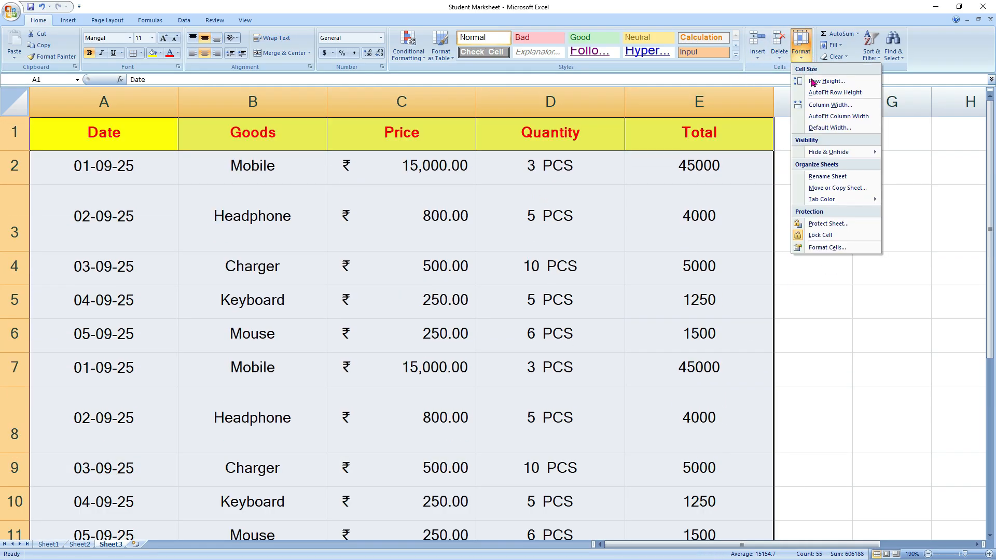
left_click(835, 117)
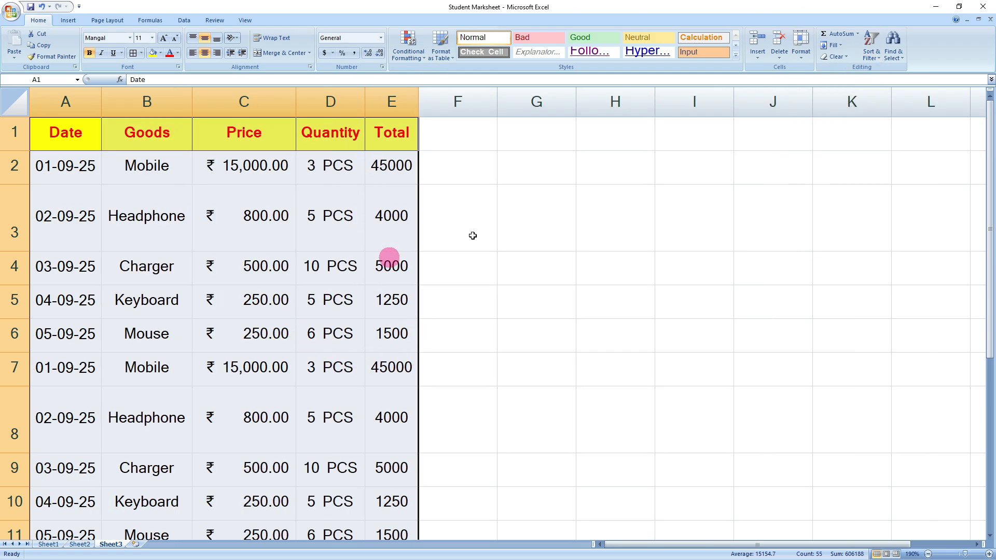
left_click(800, 58)
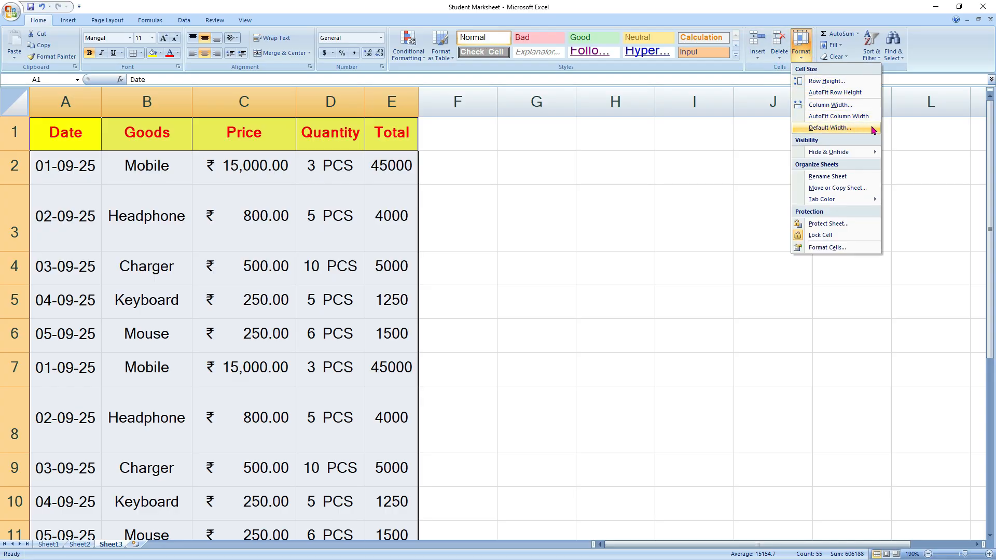
mouse_move(816, 152)
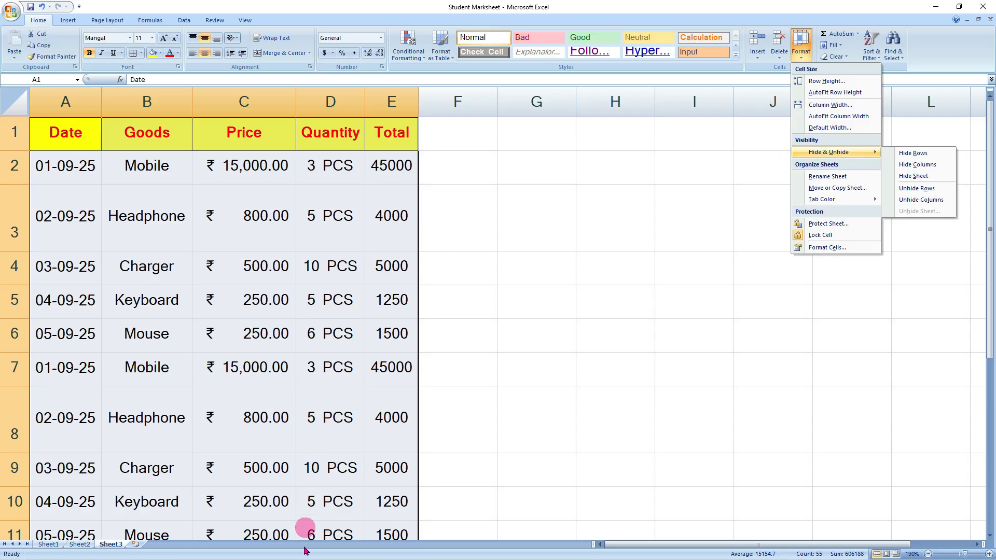
left_click(39, 544)
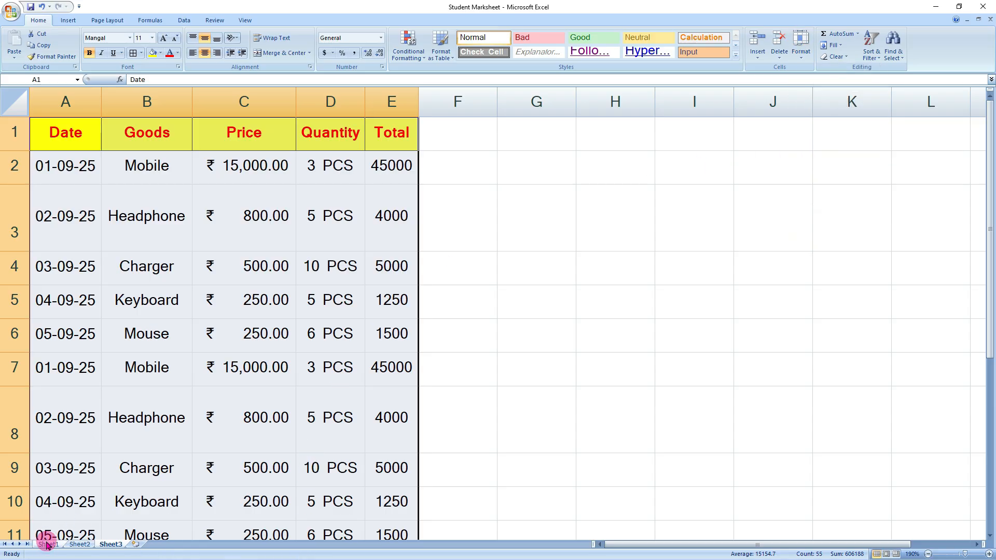
- On Sheet1, hide subject columns B–F (English through Economics) via Format > Hide Columns
left_click(38, 544)
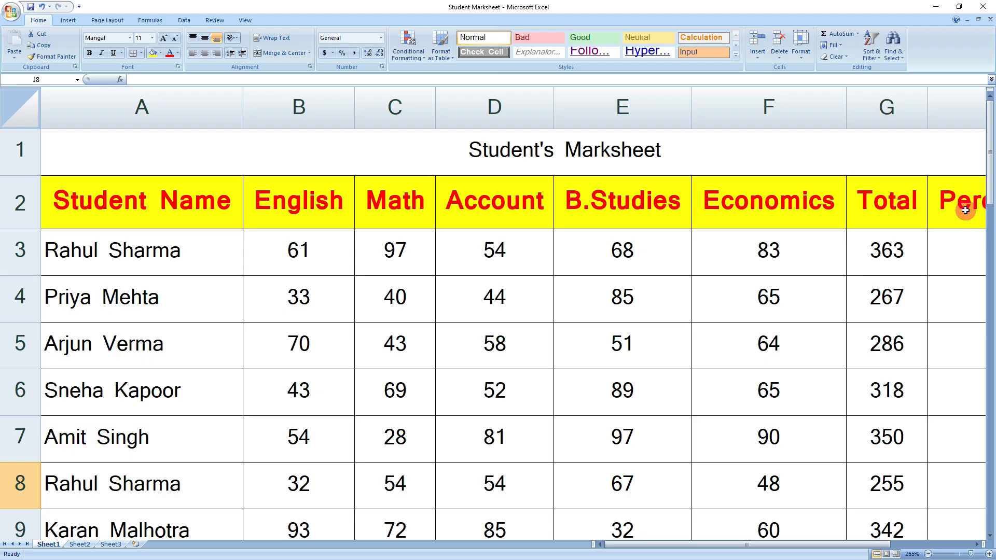
left_click_drag(665, 544, 731, 545)
left_click(666, 544)
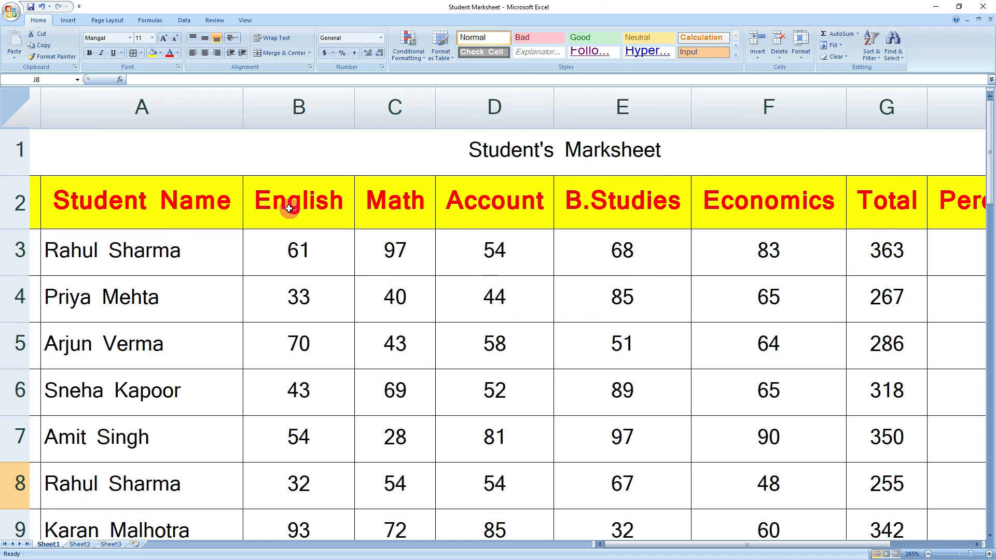
left_click_drag(289, 208, 781, 412)
scroll(666, 373, "up", 5)
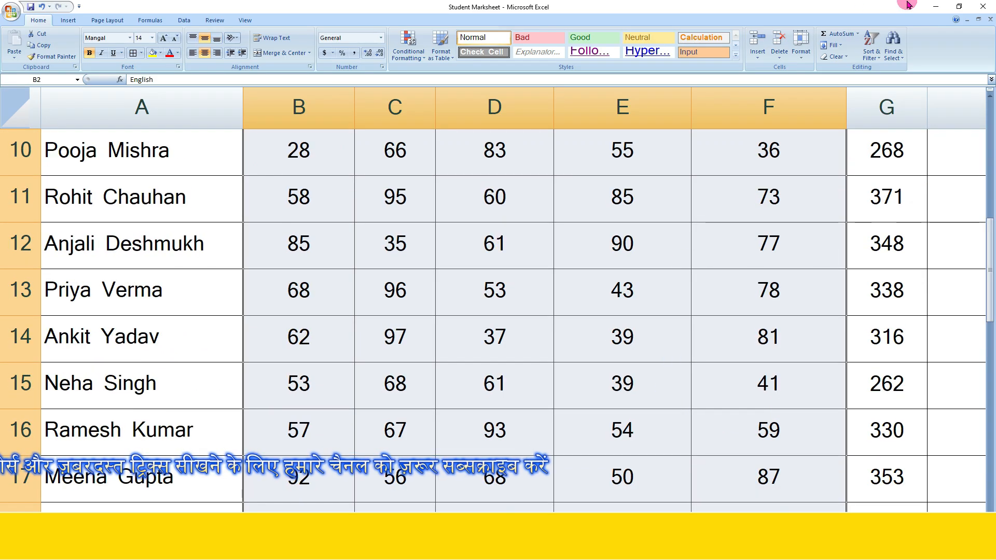
left_click(803, 57)
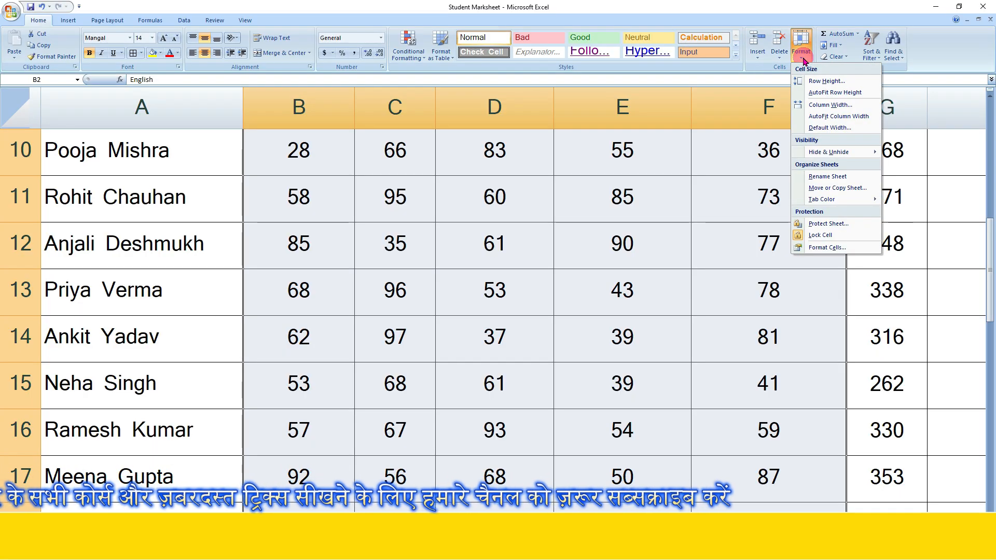
mouse_move(847, 159)
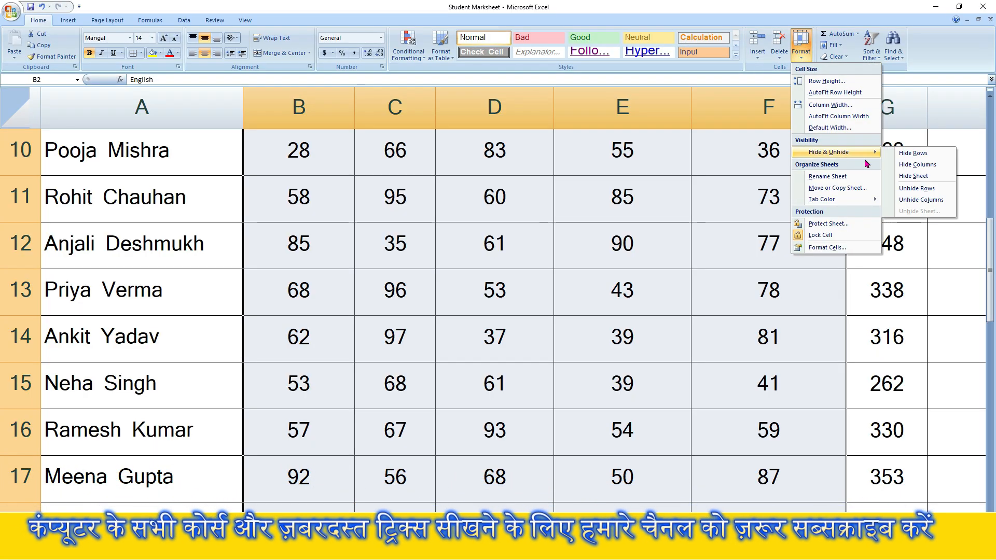
left_click(902, 165)
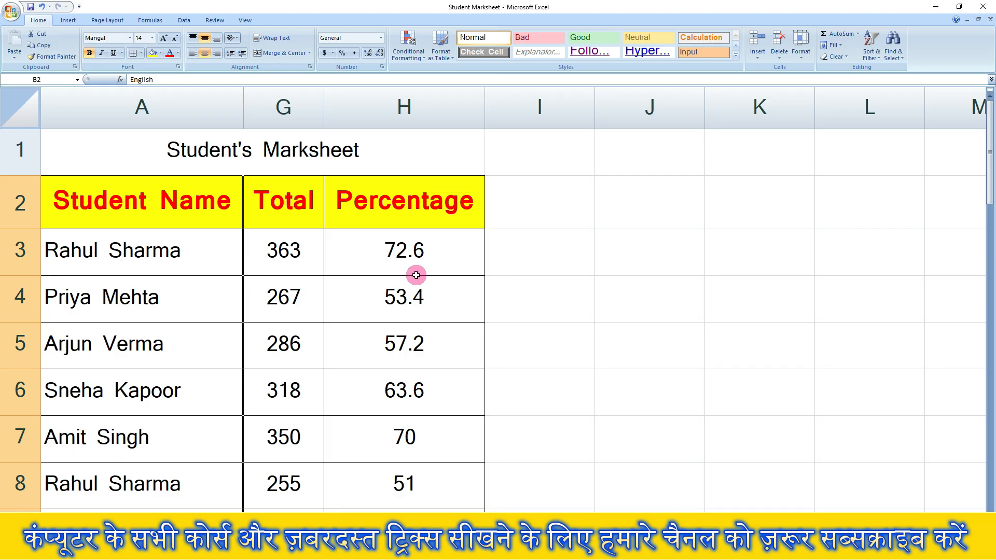
- Unhide columns B–F so English, Math, Account, B.Studies and Economics show, then select J10
left_click(801, 47)
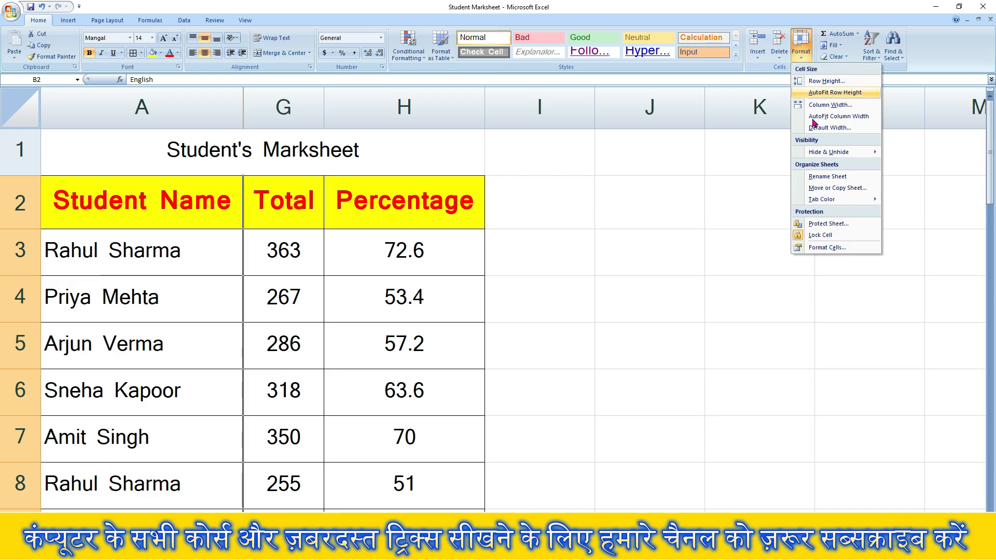
mouse_move(850, 151)
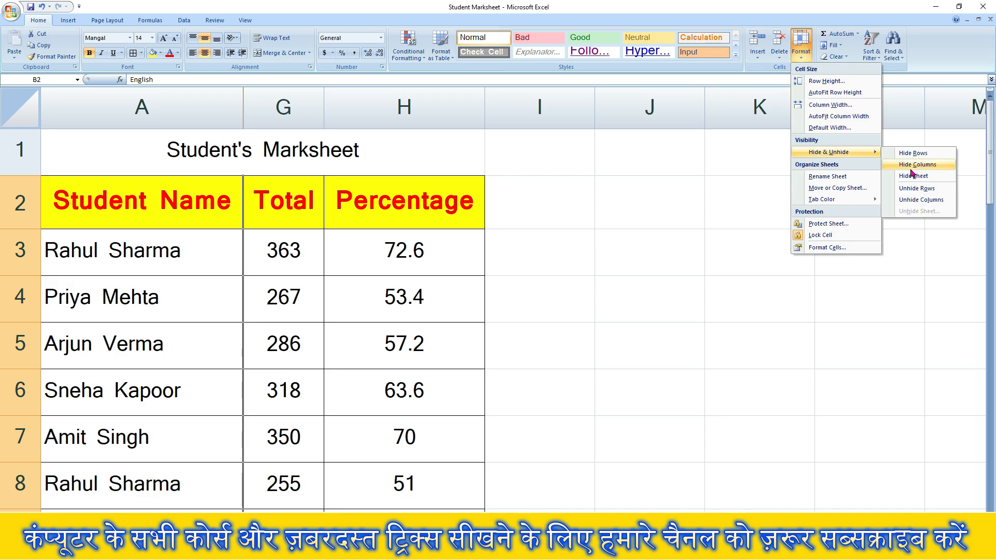
left_click(928, 201)
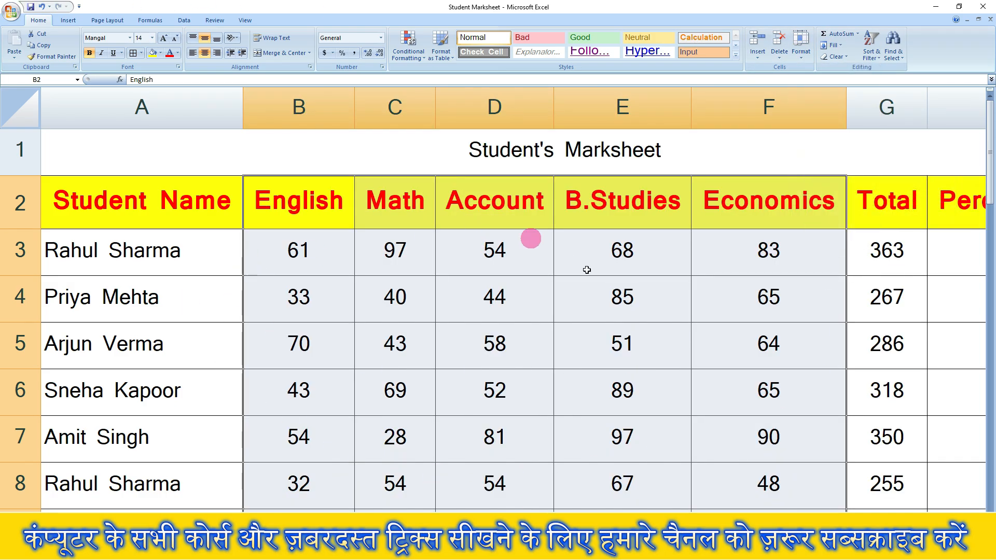
left_click(801, 48)
mouse_move(843, 153)
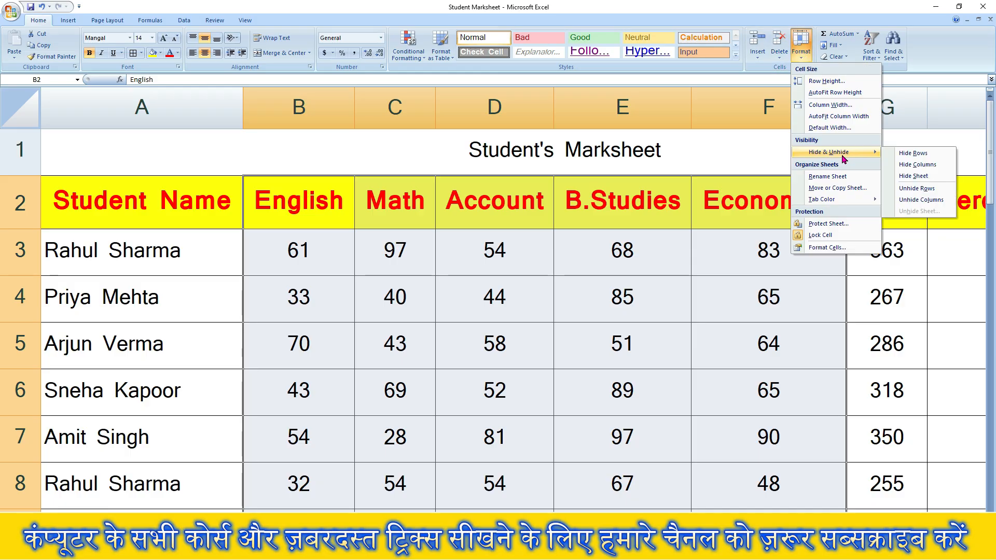
left_click(923, 154)
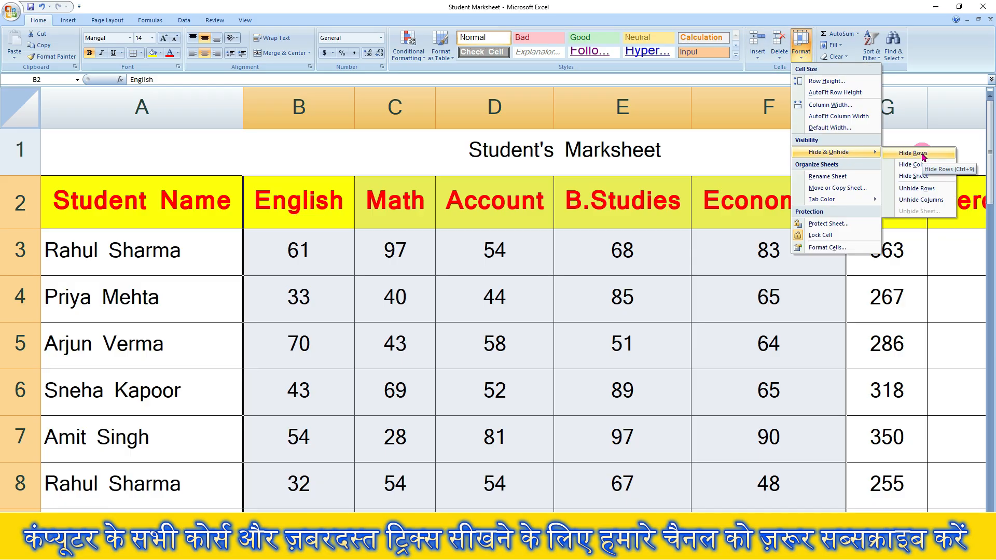
left_click(587, 319)
scroll(588, 318, "down", 2)
scroll(352, 388, "down", 1)
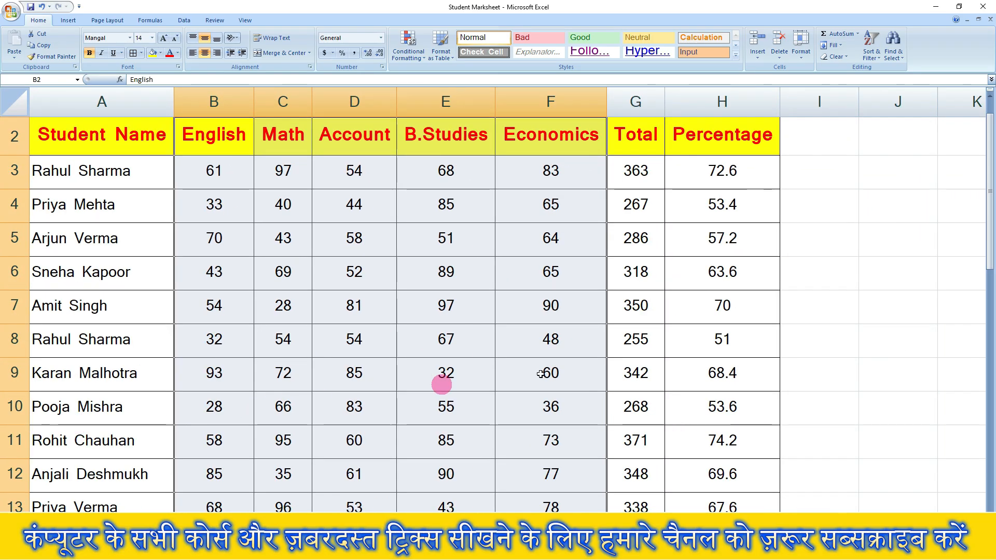
left_click(838, 375)
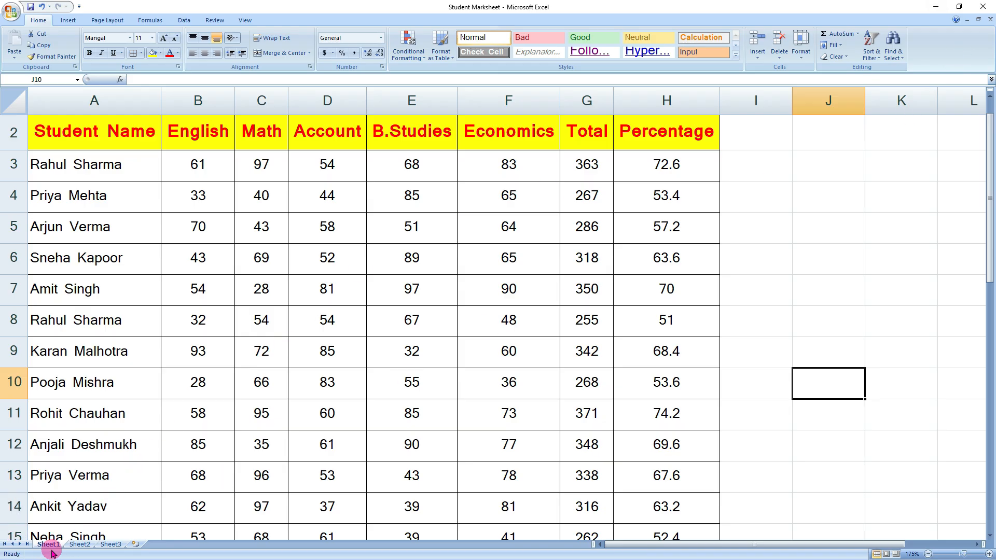
- Rename the Sheet1 worksheet tab to 'Student Data'
left_click(802, 57)
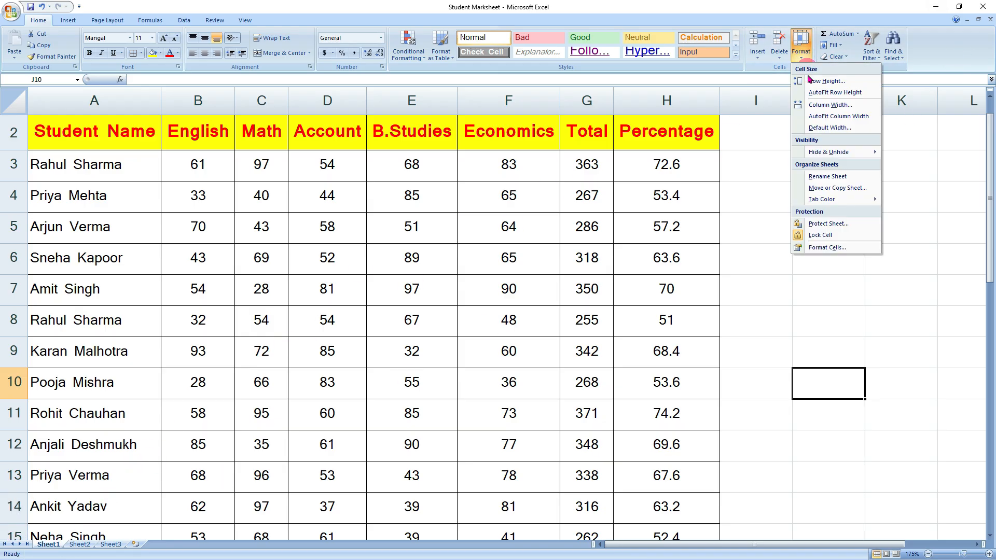
left_click(827, 176)
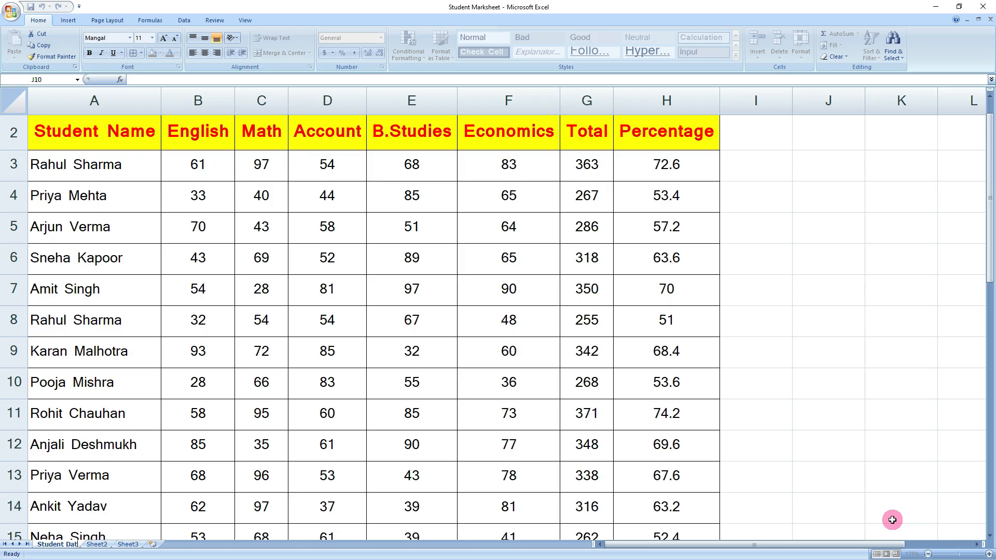
key("Return")
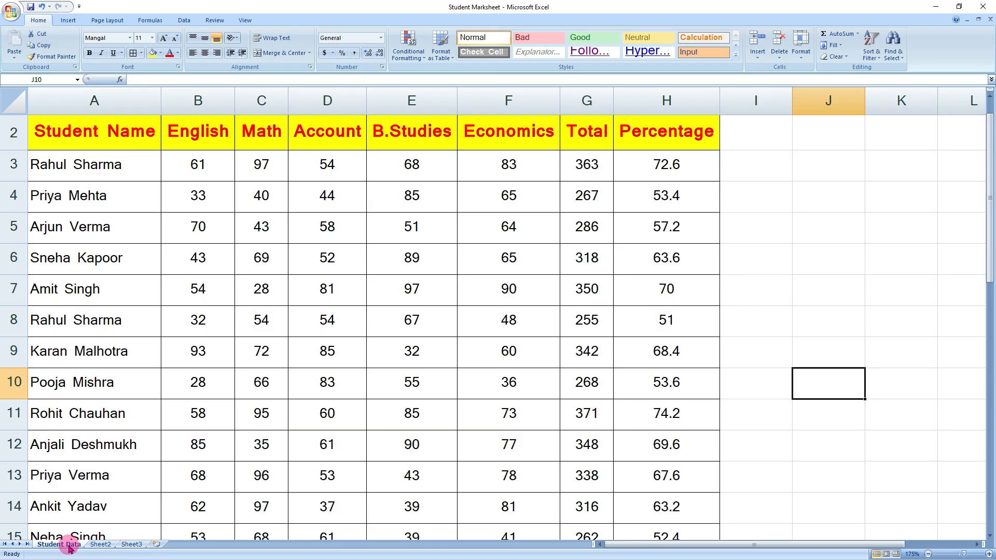
left_click(799, 57)
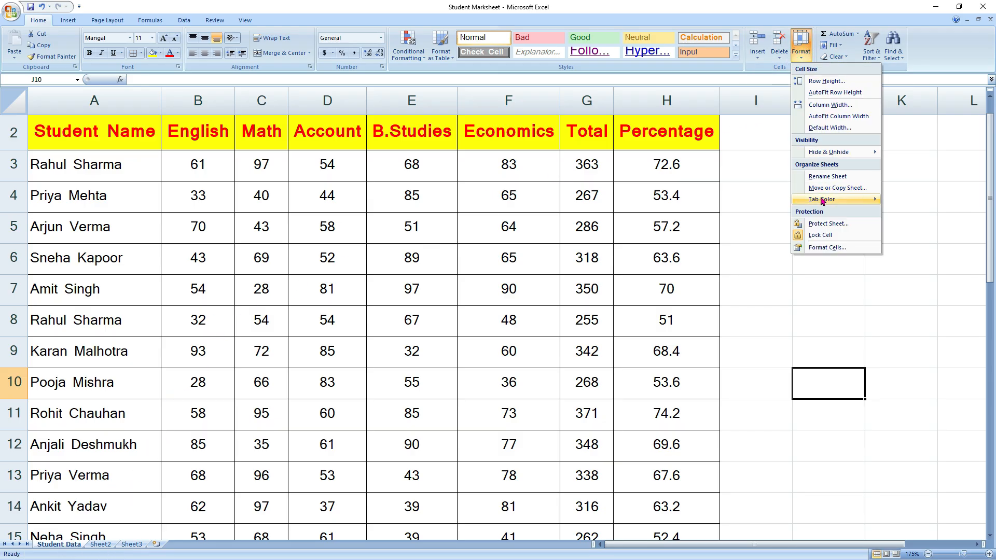
- Set the Student Data tab colour to red and click F12 to see it
mouse_move(822, 201)
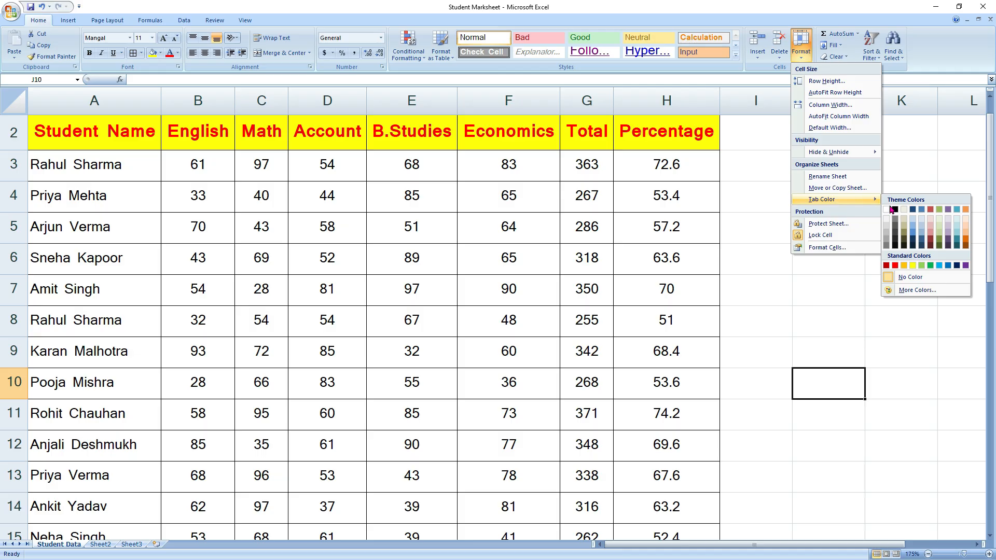
left_click(894, 266)
left_click(506, 446)
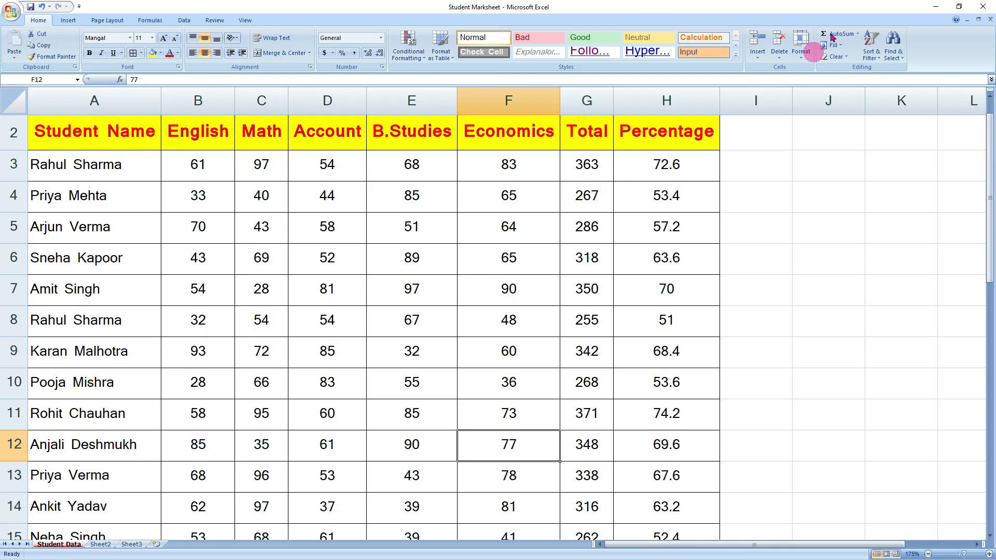
left_click(802, 61)
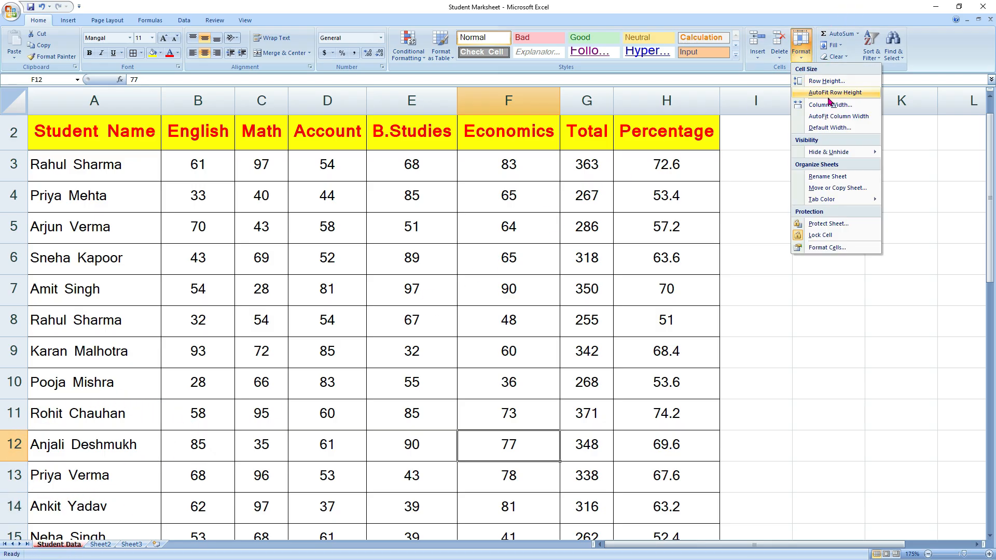
- Make a copy of the Student Data sheet, creating Student Data (2)
left_click(838, 189)
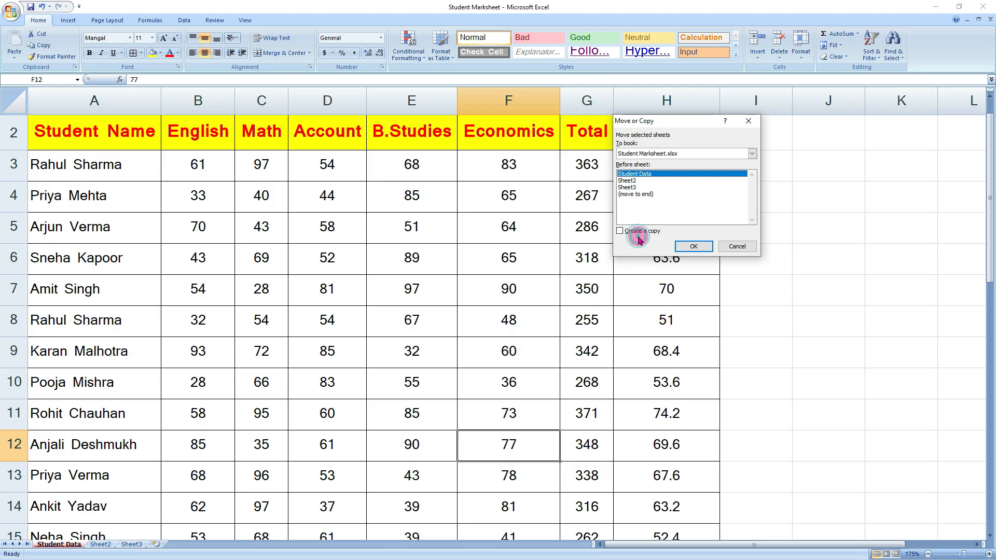
left_click(619, 232)
left_click(693, 246)
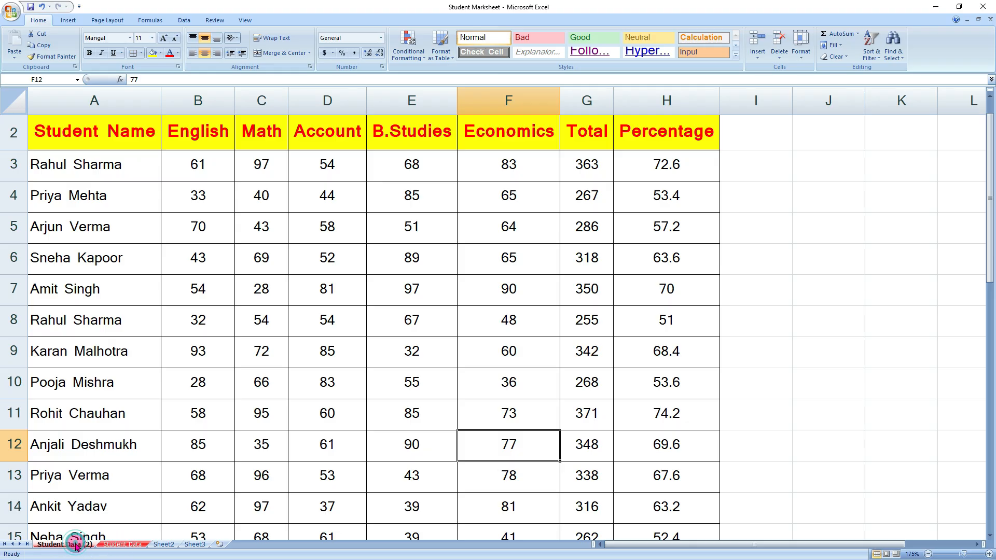
- Delete the duplicate Student Data (2) sheet and confirm the deletion
left_click(123, 544)
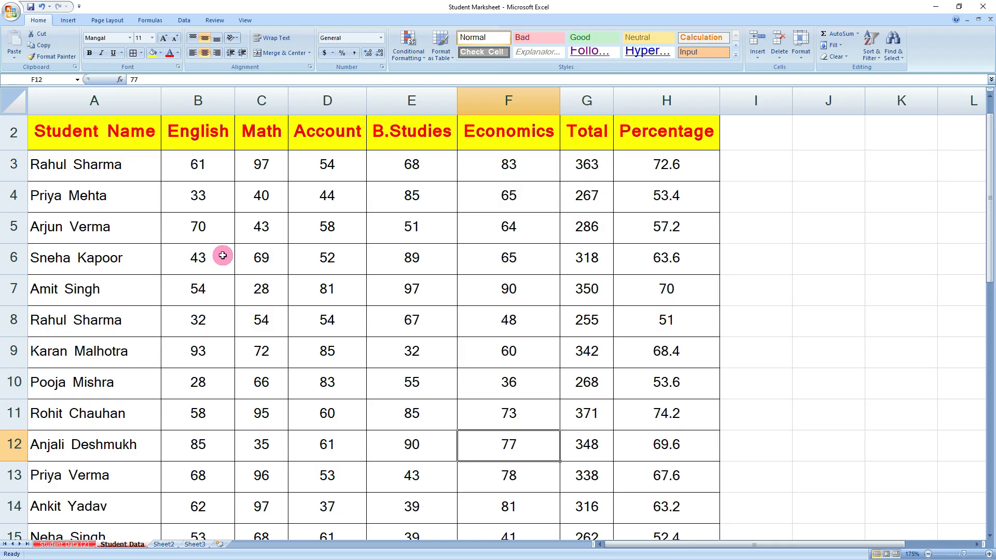
left_click(800, 47)
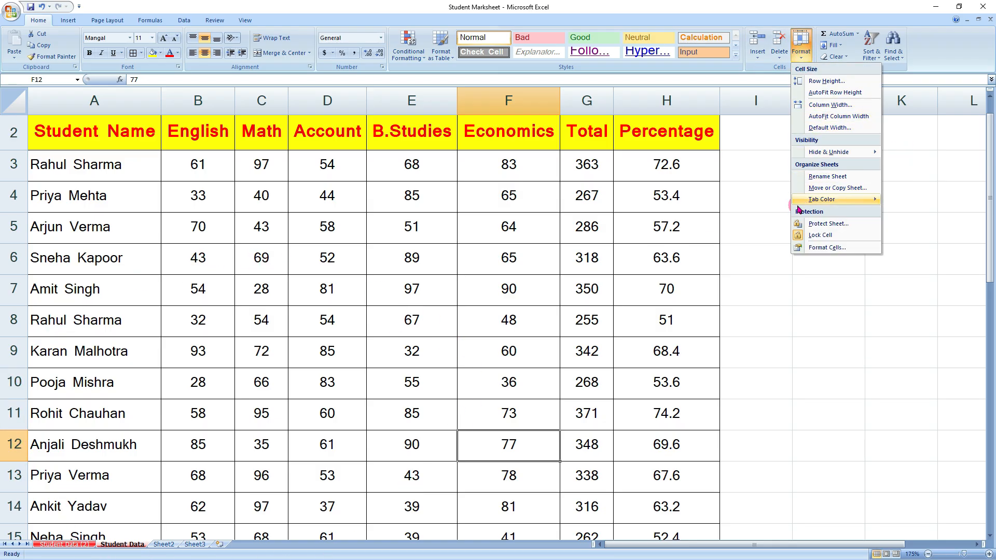
left_click(62, 543)
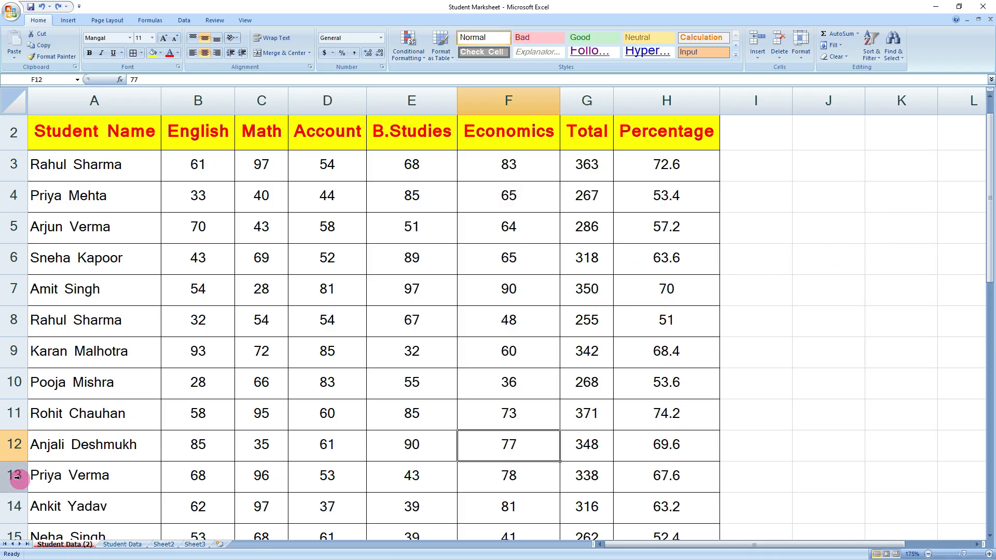
right_click(76, 545)
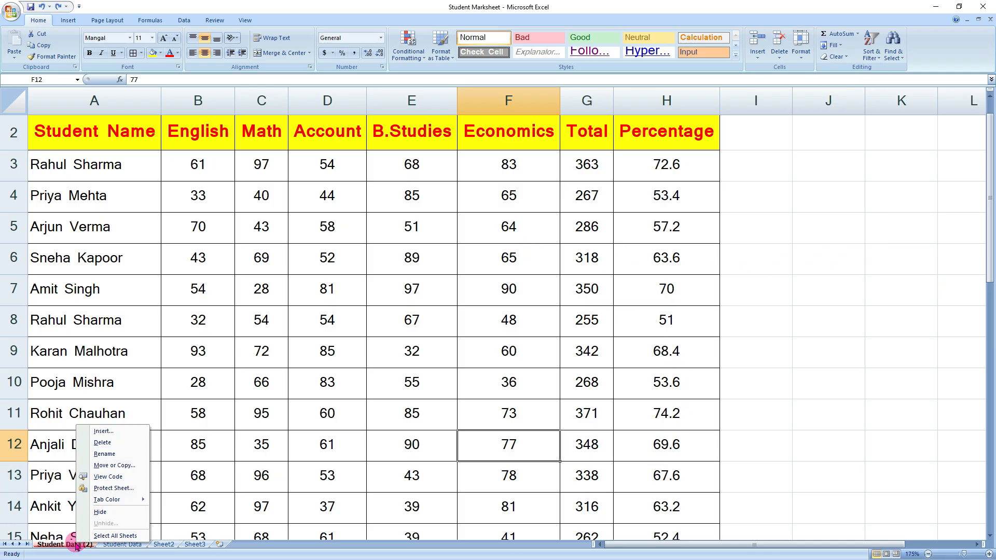
left_click(107, 445)
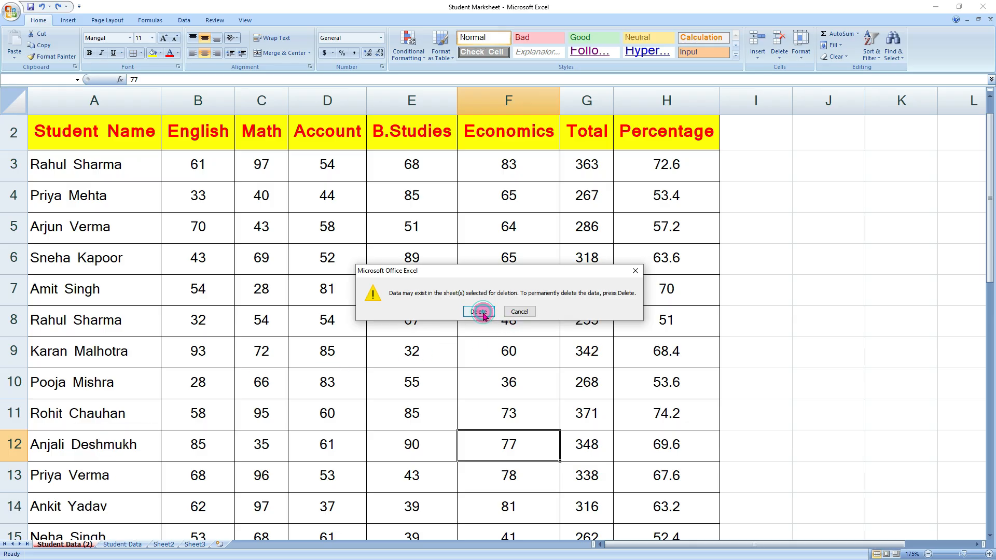
left_click(478, 311)
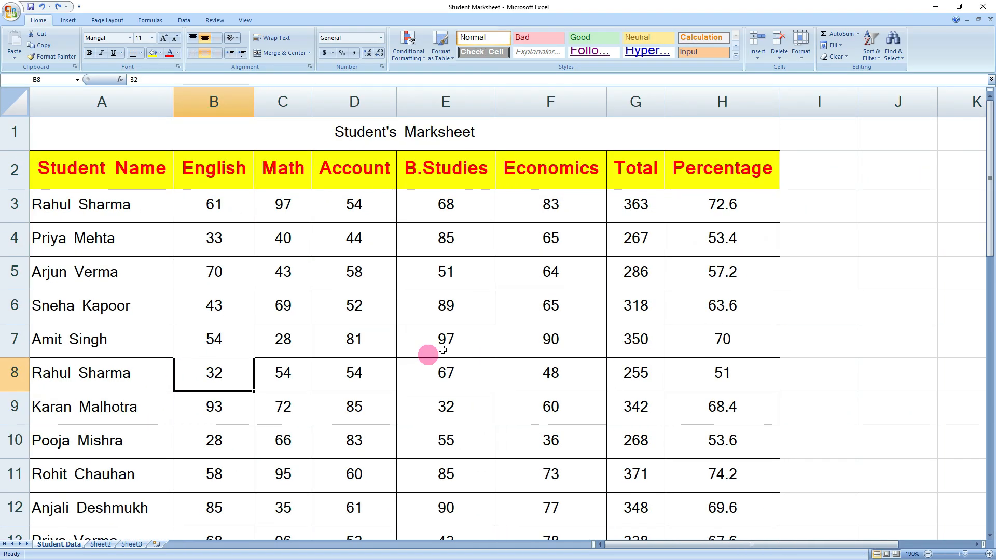
- Protect the Student Data sheet with a password, re-entering it to confirm
left_click(851, 336)
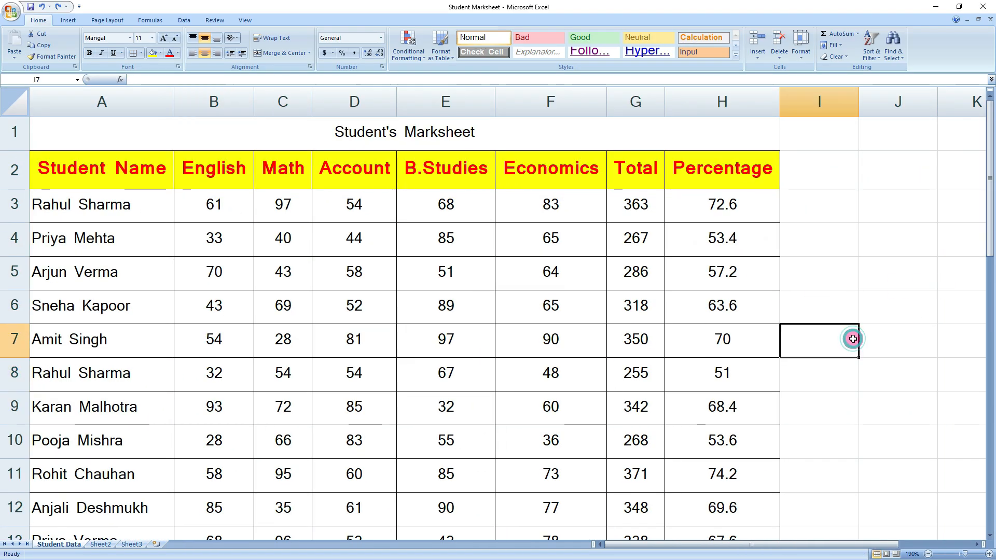
left_click(801, 54)
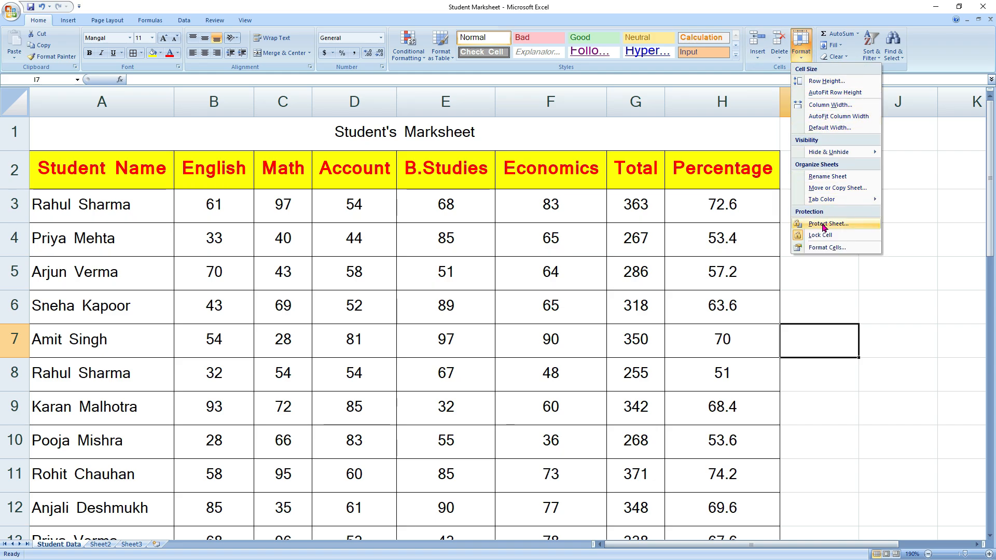
left_click(922, 327)
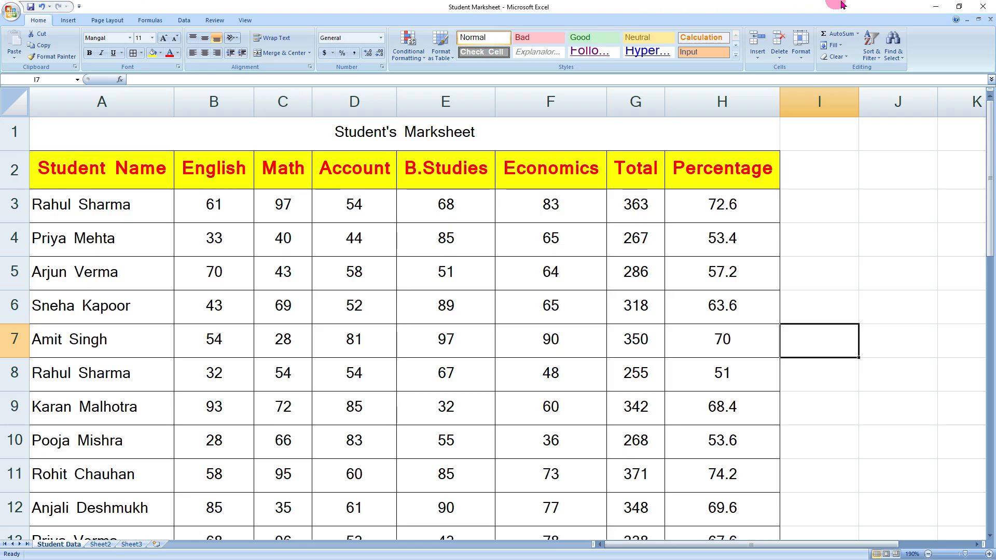
left_click(801, 46)
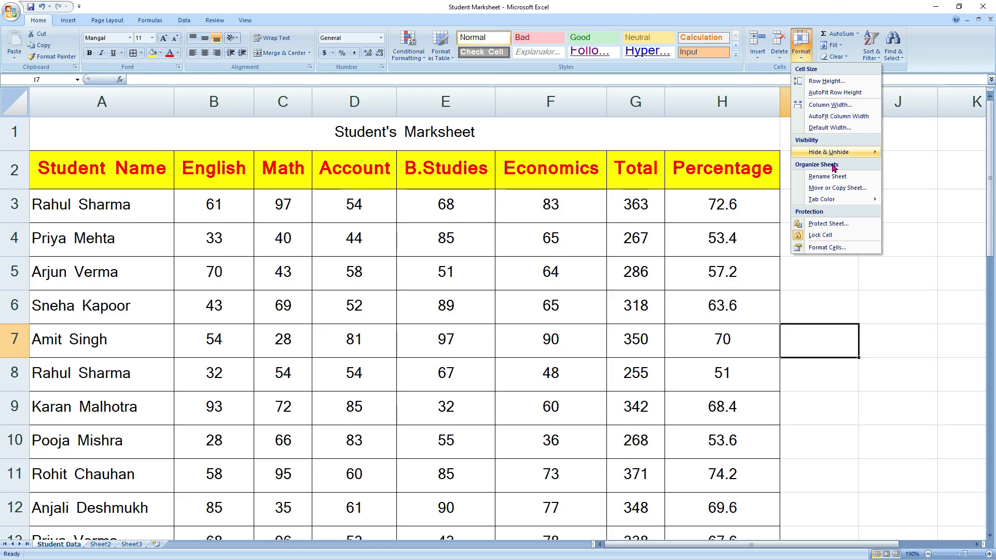
left_click(836, 225)
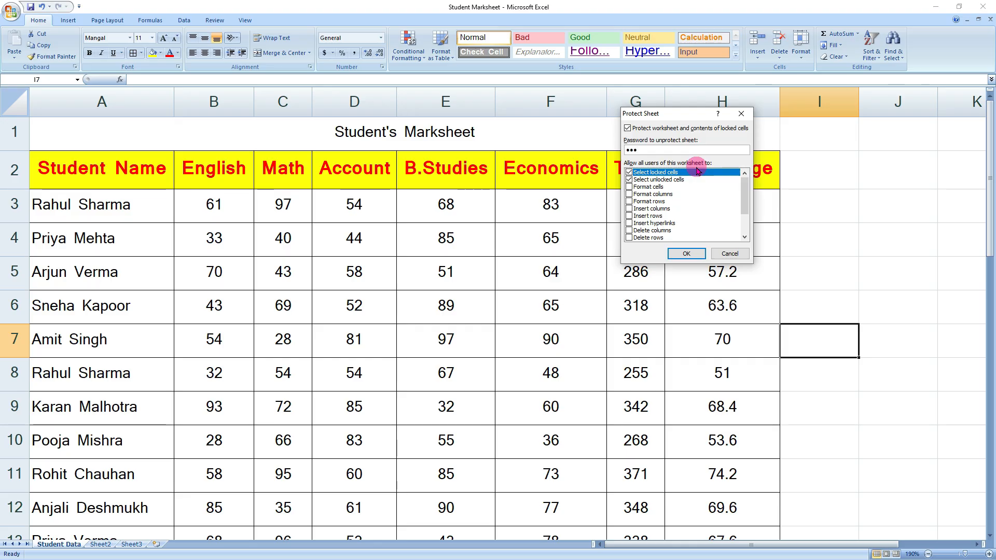
left_click(686, 254)
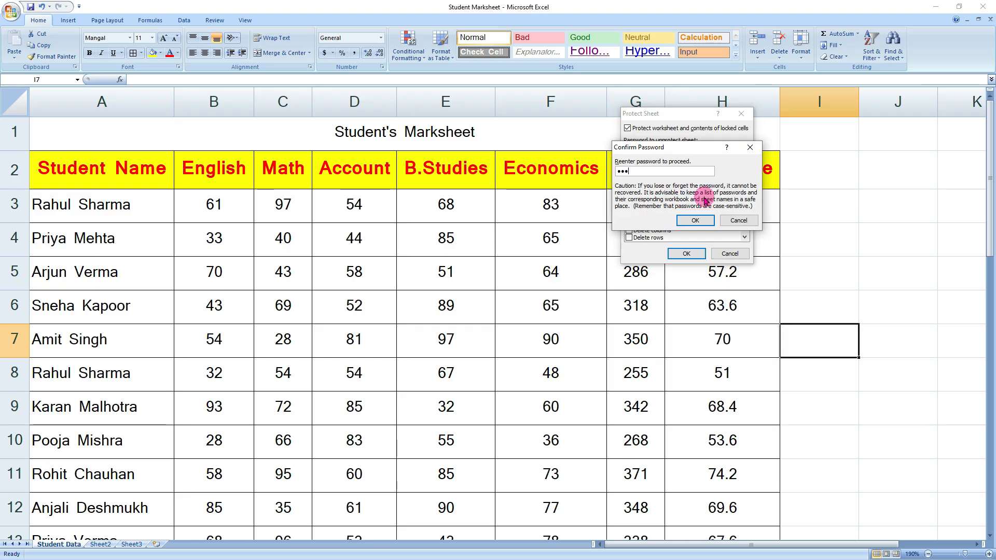
left_click(695, 221)
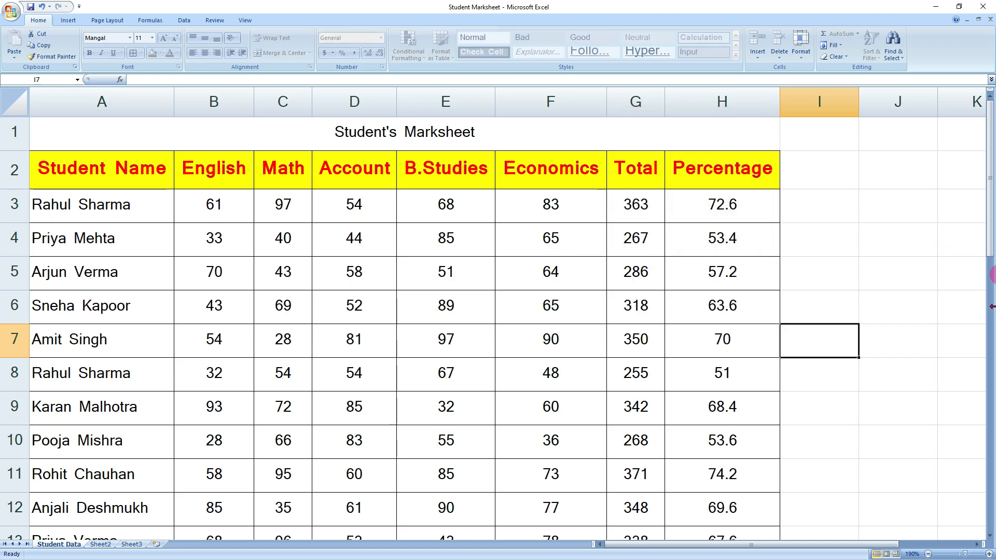
left_click(436, 305)
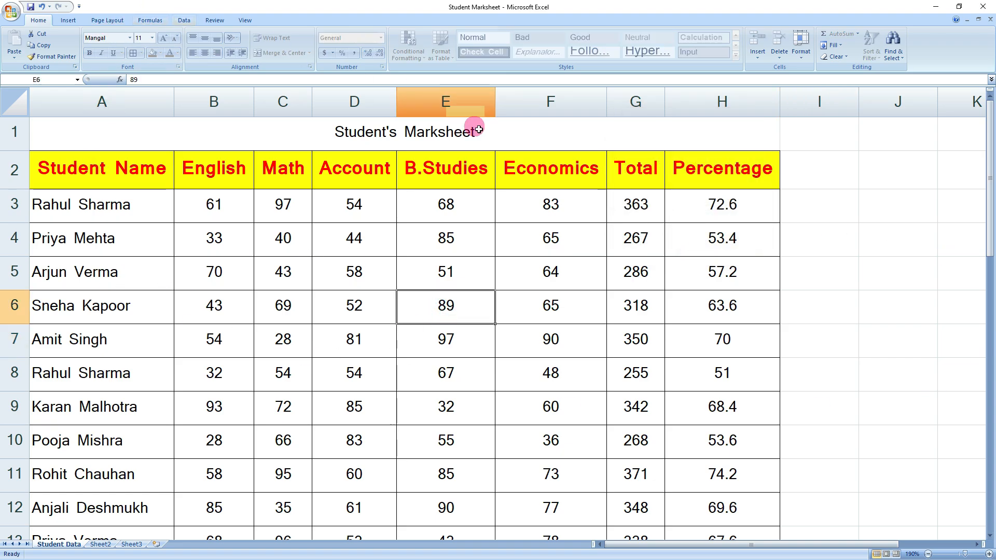
left_click(381, 239)
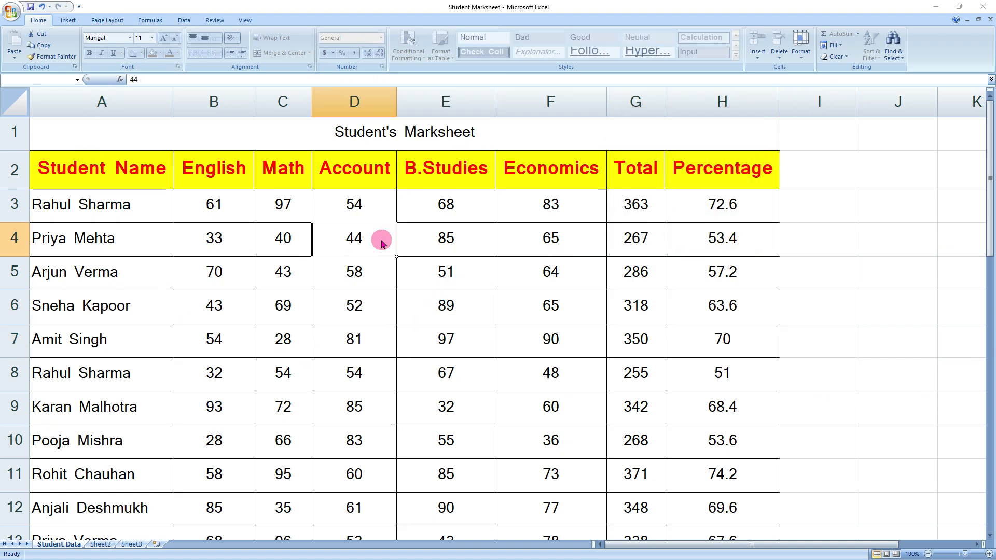
double_click(381, 241)
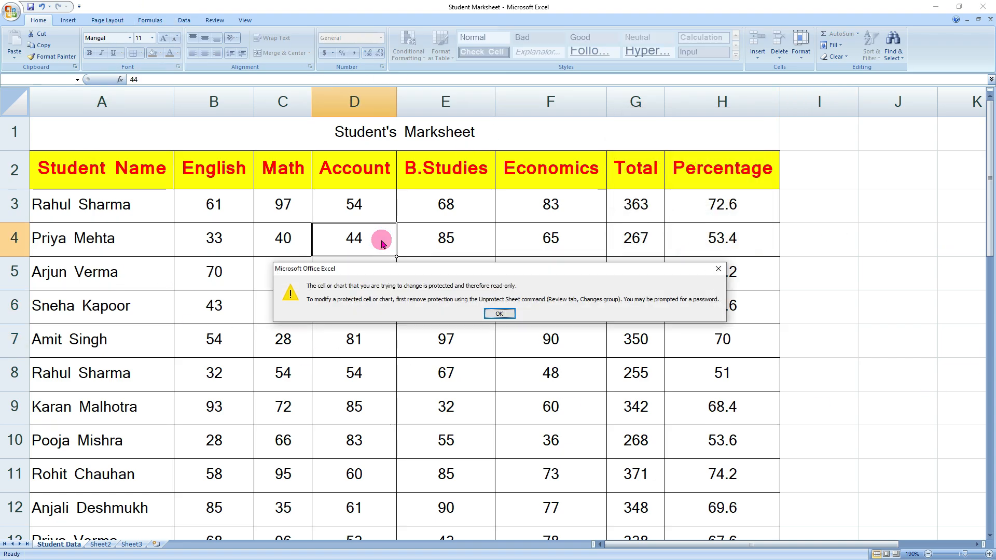
left_click(498, 314)
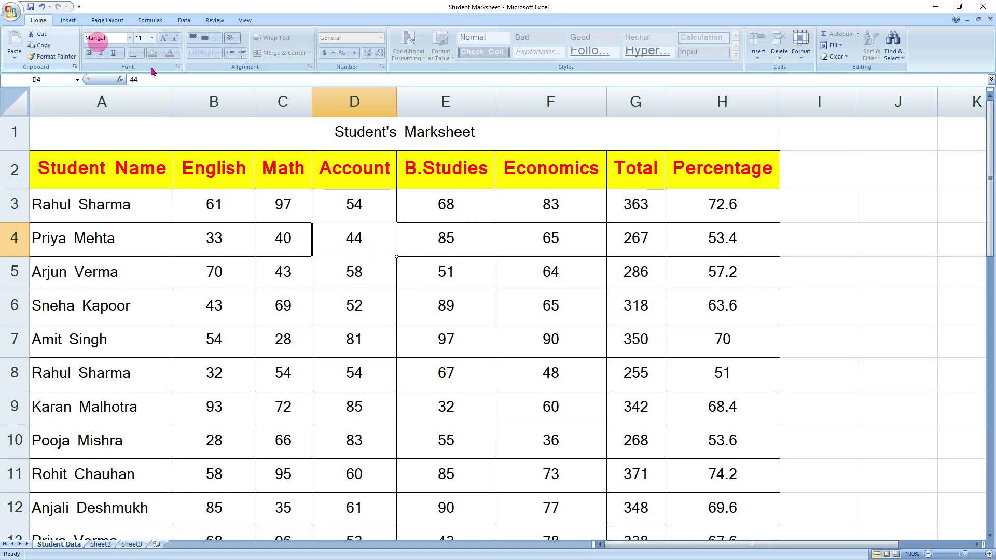
left_click(363, 326)
left_click(220, 298)
left_click(333, 249)
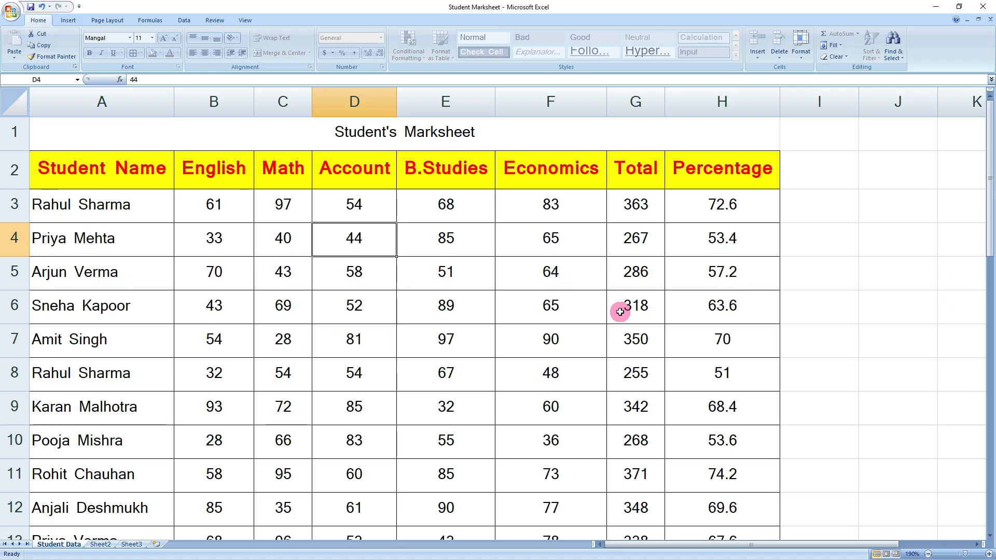
- Unprotect the Student Data sheet by entering its password
left_click(801, 58)
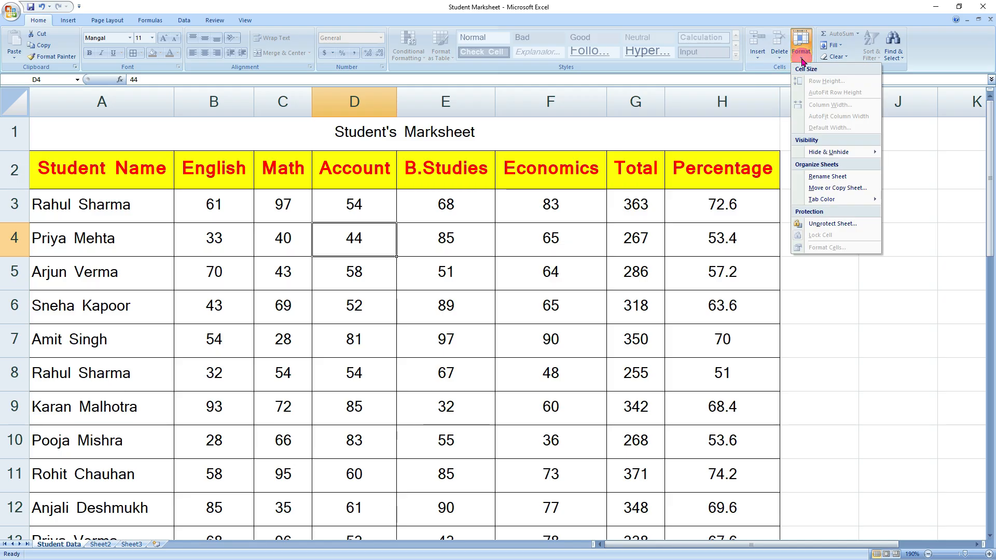
left_click(832, 225)
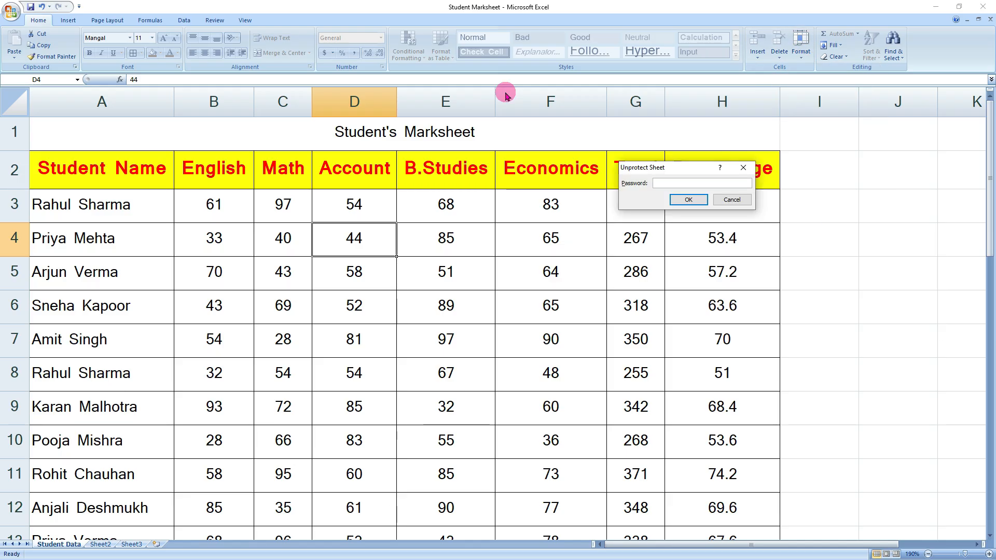
type("•••")
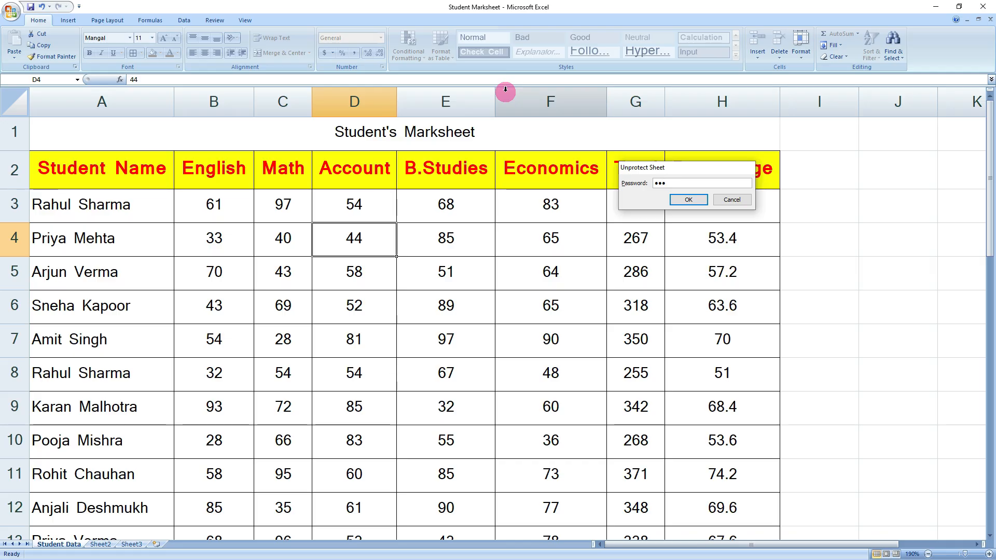
key("Return")
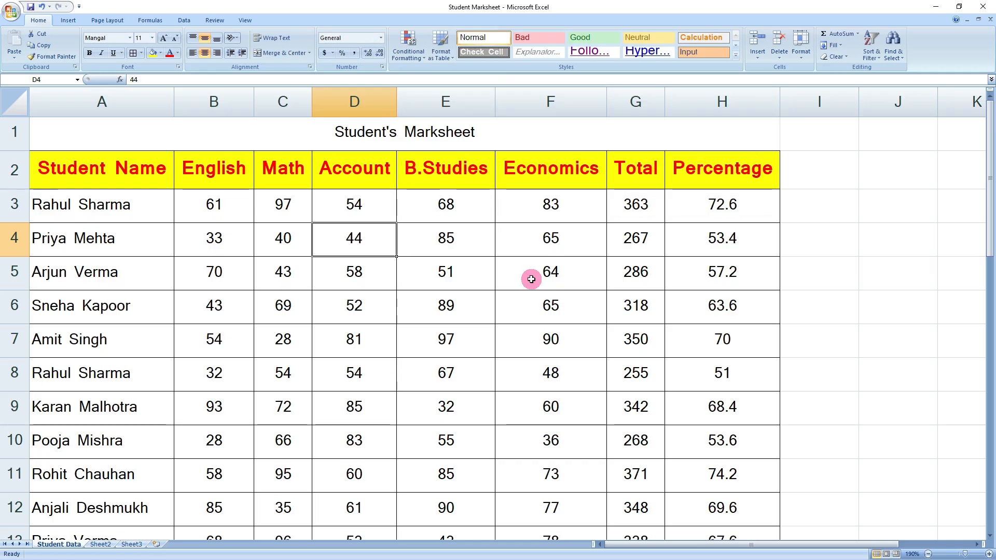
left_click(801, 57)
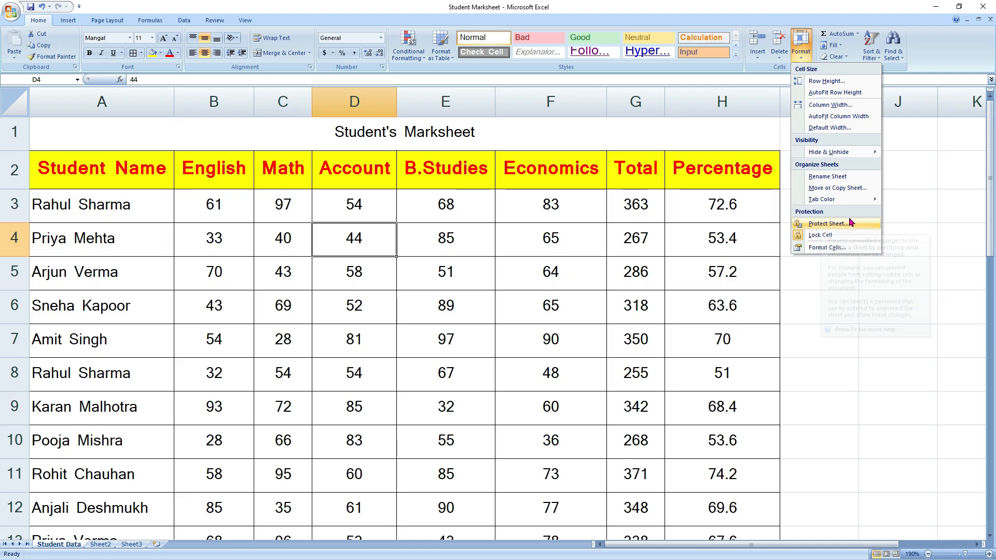
left_click(798, 228)
left_click(860, 332)
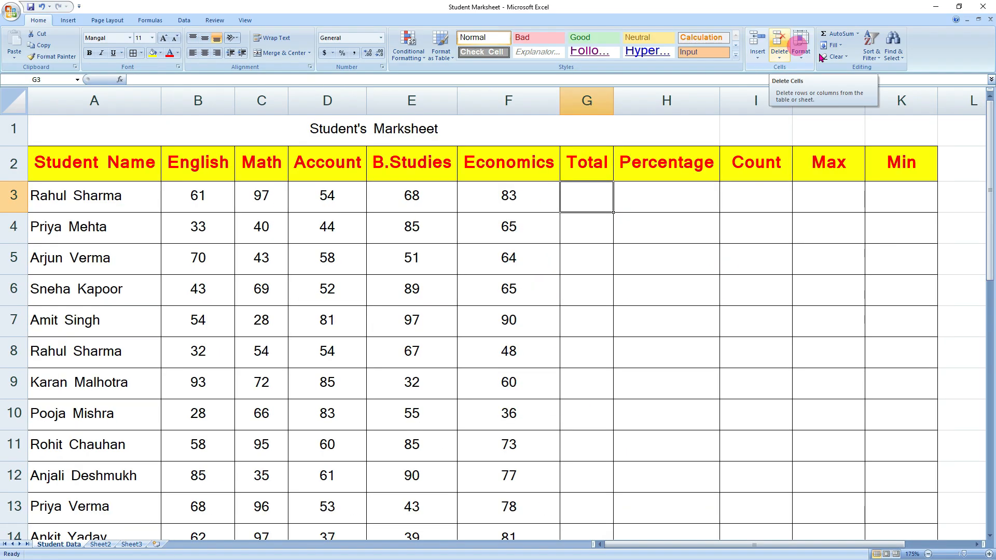
- Display the AutoSum function list, then close it without inserting anything
left_click(858, 33)
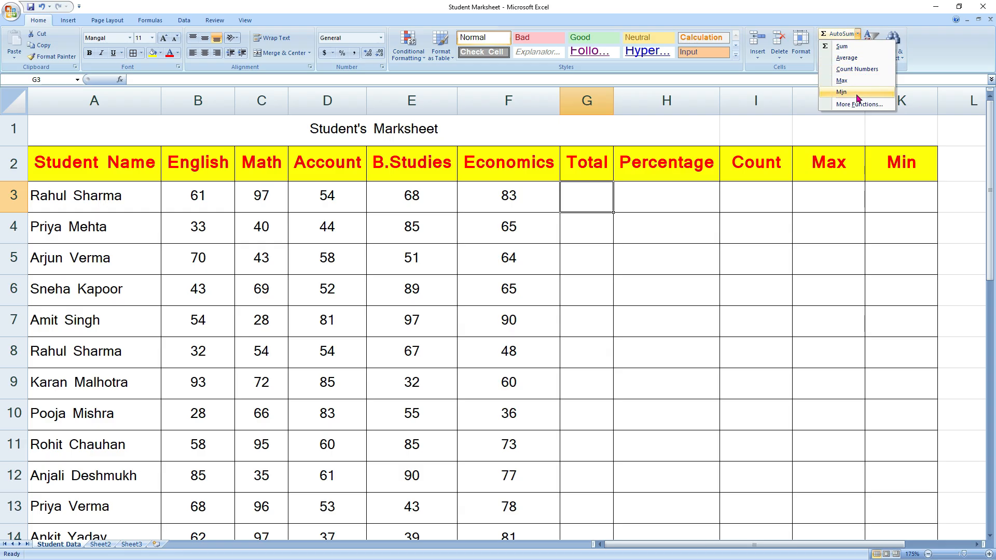
left_click(858, 110)
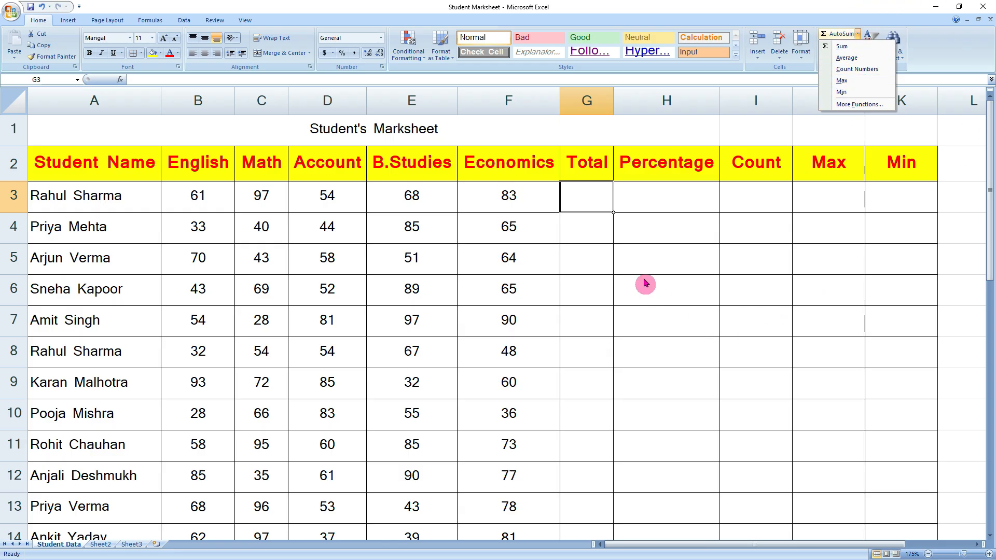
left_click(678, 179)
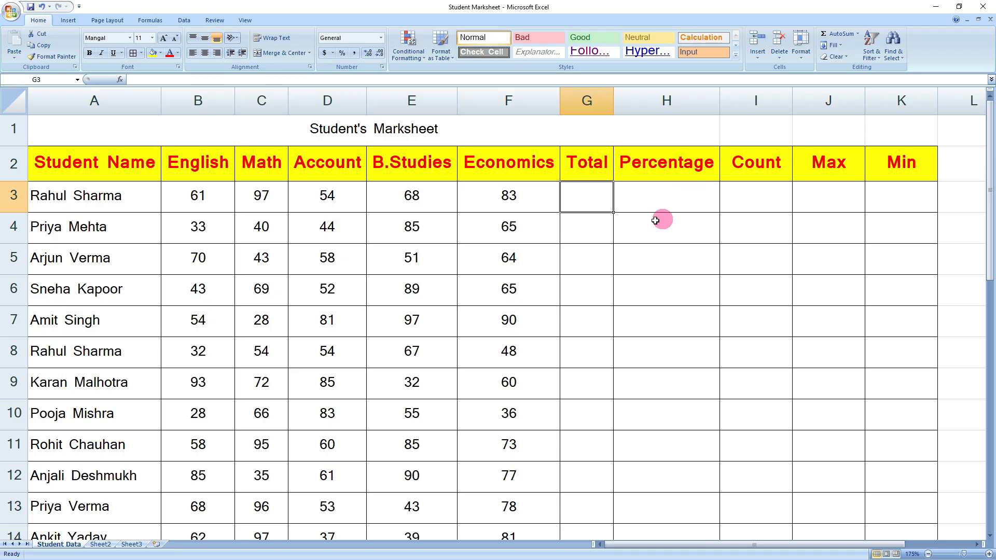
- Check the empty G3–K3 summary cells, then show the AutoSum function list for G3
left_click(640, 265)
left_click(582, 200)
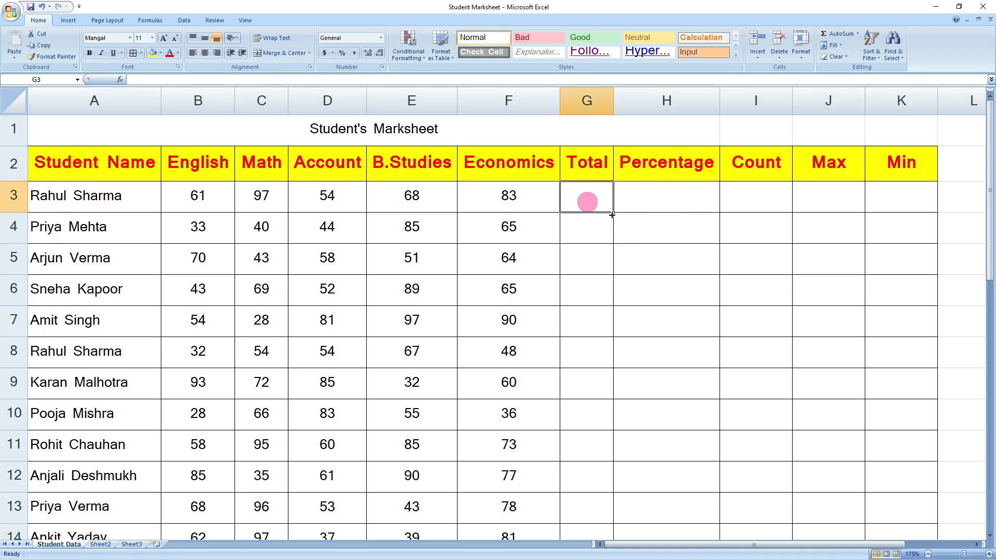
left_click(674, 211)
left_click(763, 206)
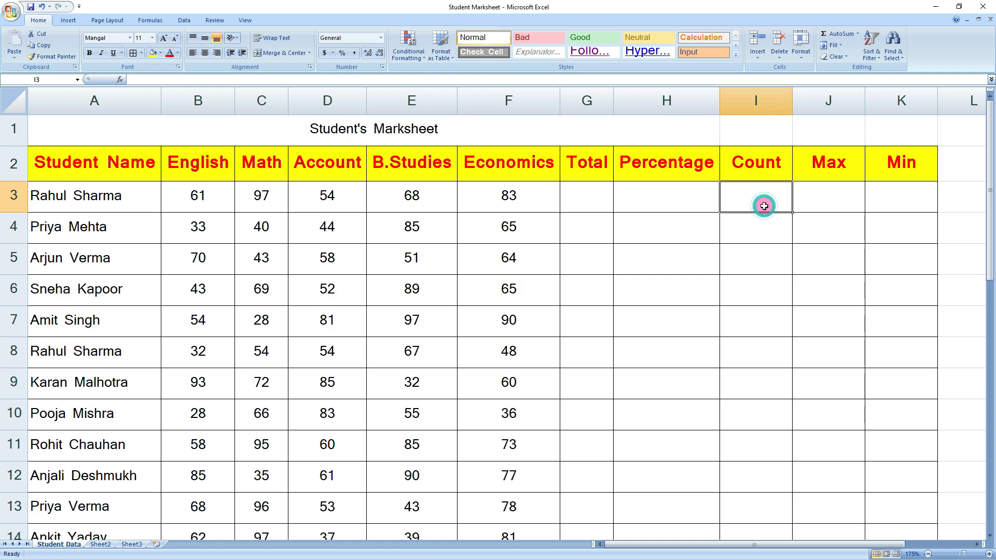
left_click(830, 206)
left_click(884, 206)
left_click(669, 236)
left_click(588, 195)
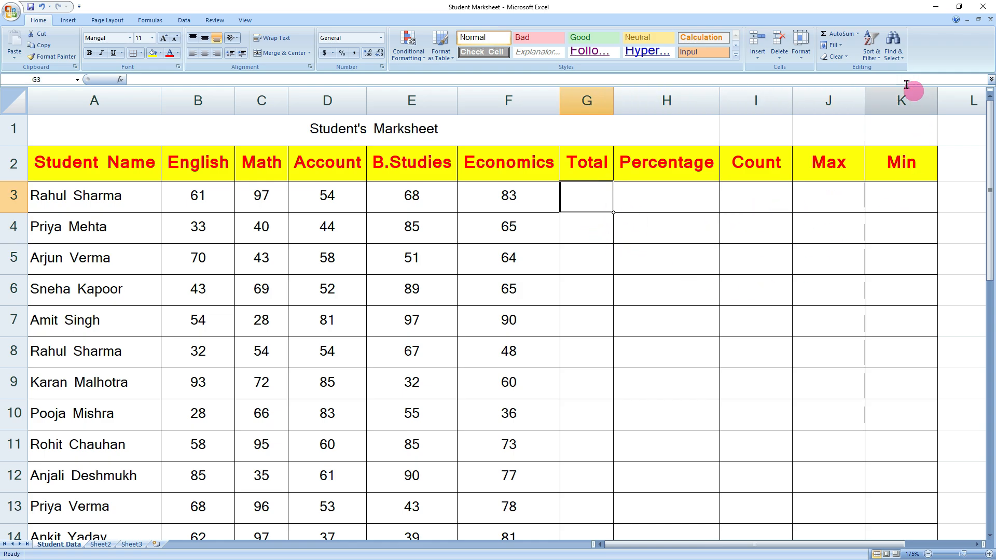
left_click(859, 35)
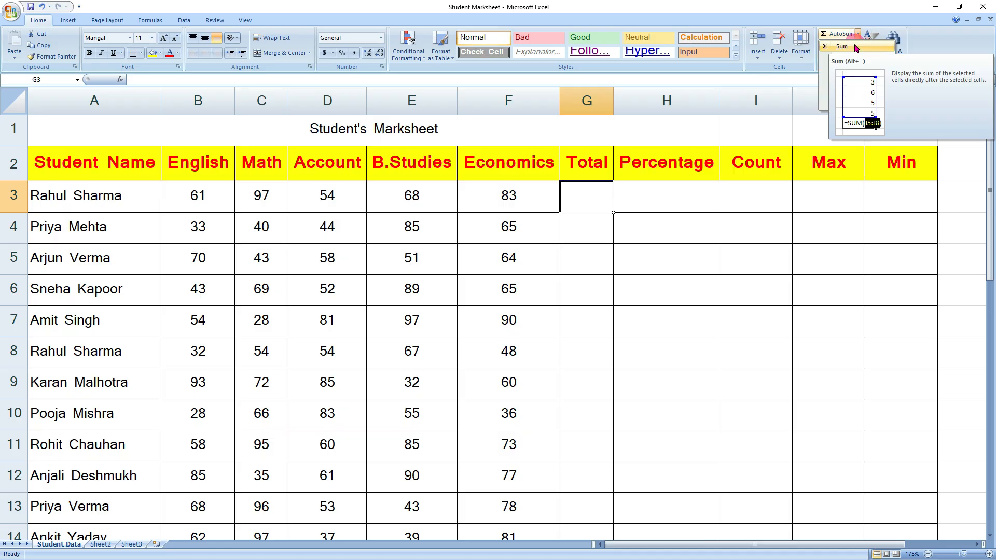
- Sum B3:F3 into G3 (363) and fill the formula down the Total column
left_click(856, 48)
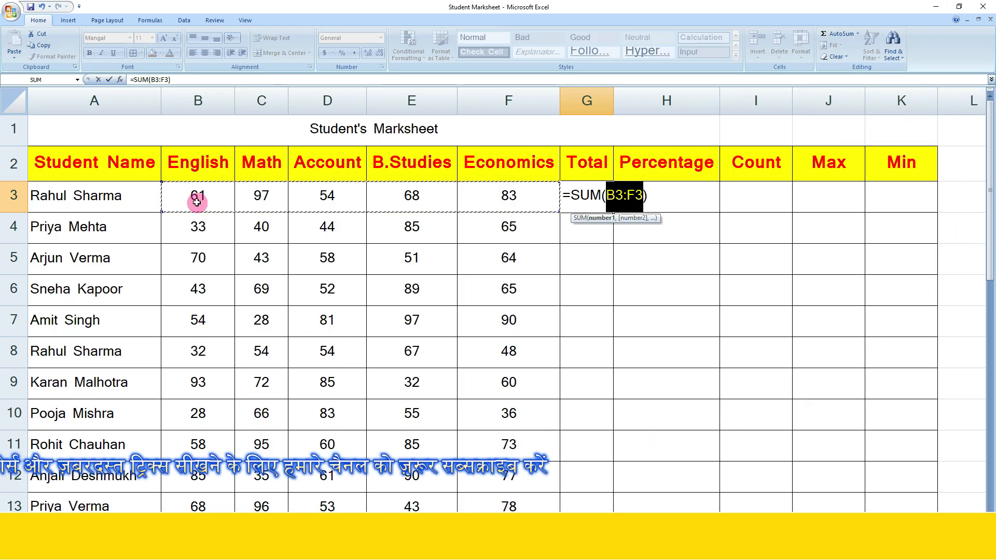
left_click(638, 201)
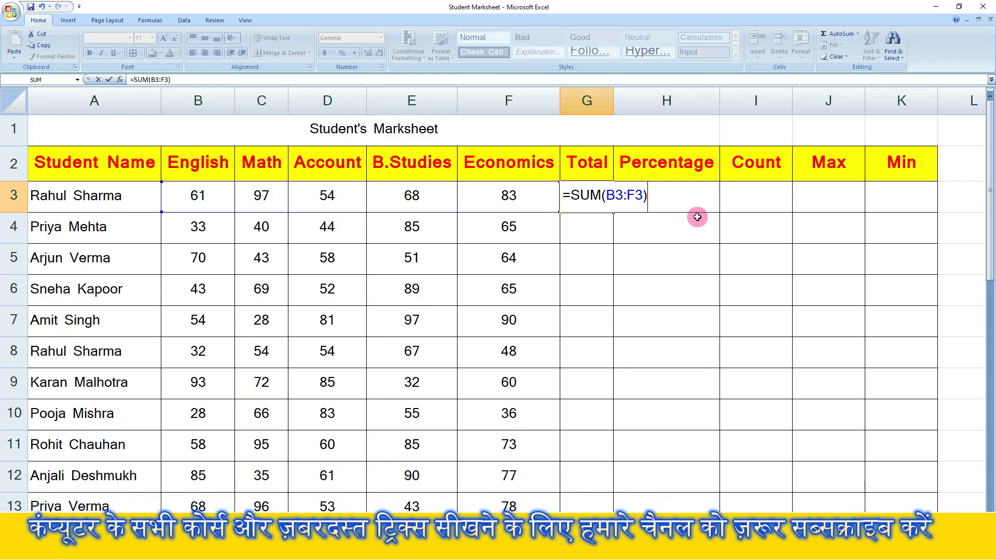
key("Return")
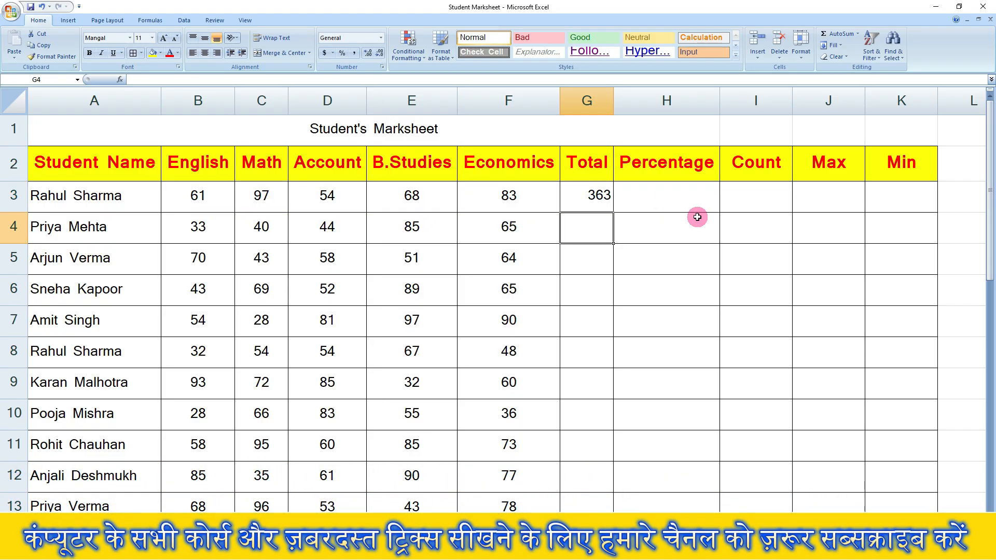
left_click(582, 199)
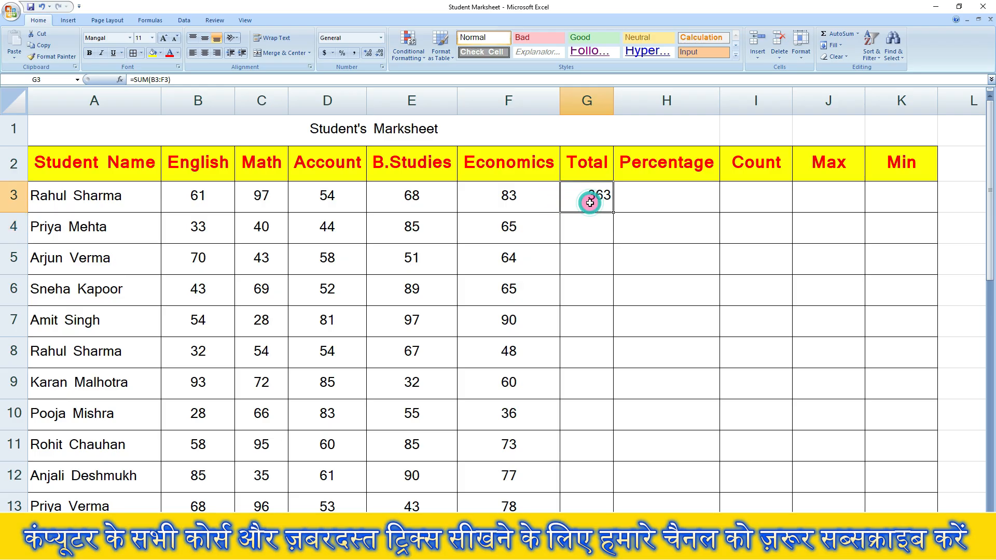
double_click(614, 214)
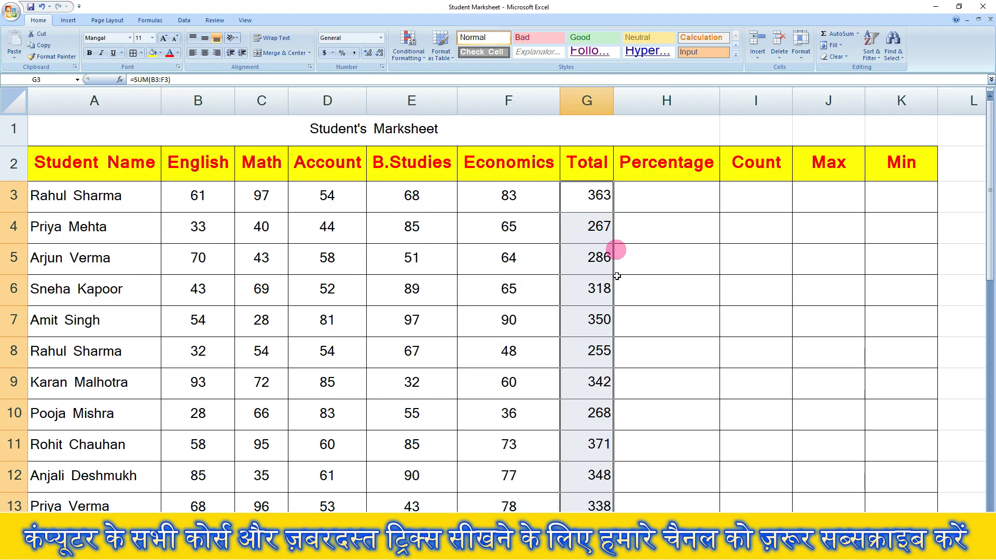
scroll(617, 249, "down", 8)
scroll(620, 407, "up", 5)
left_click(702, 389)
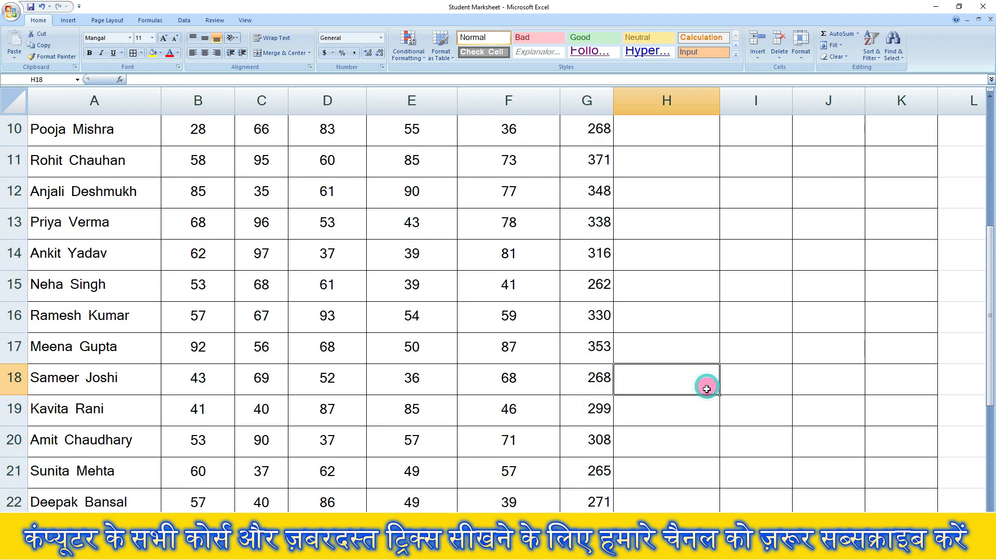
scroll(672, 429, "down", 2)
scroll(673, 430, "up", 5)
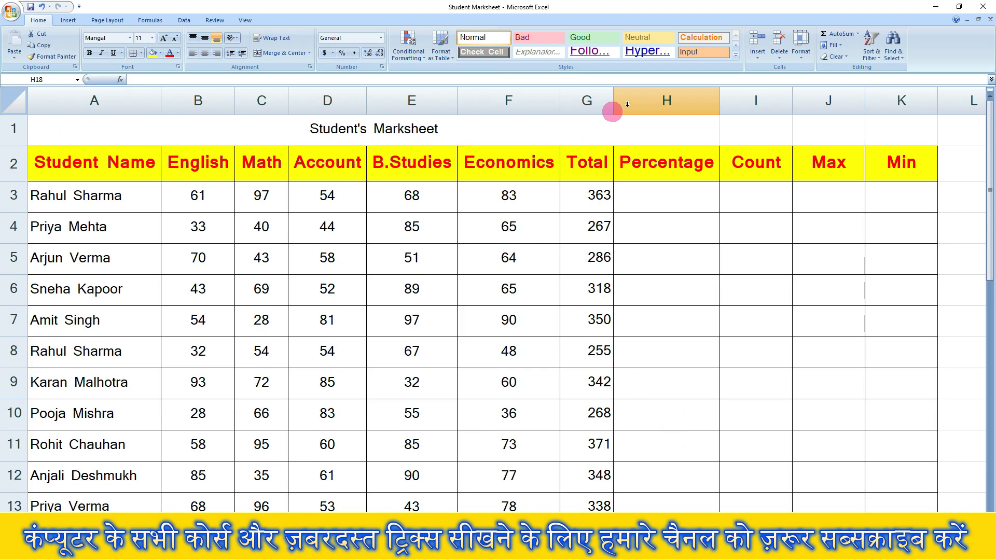
- Average B3:F3 into H3 (72.6) and fill the formula down the Percentage column
left_click(661, 208)
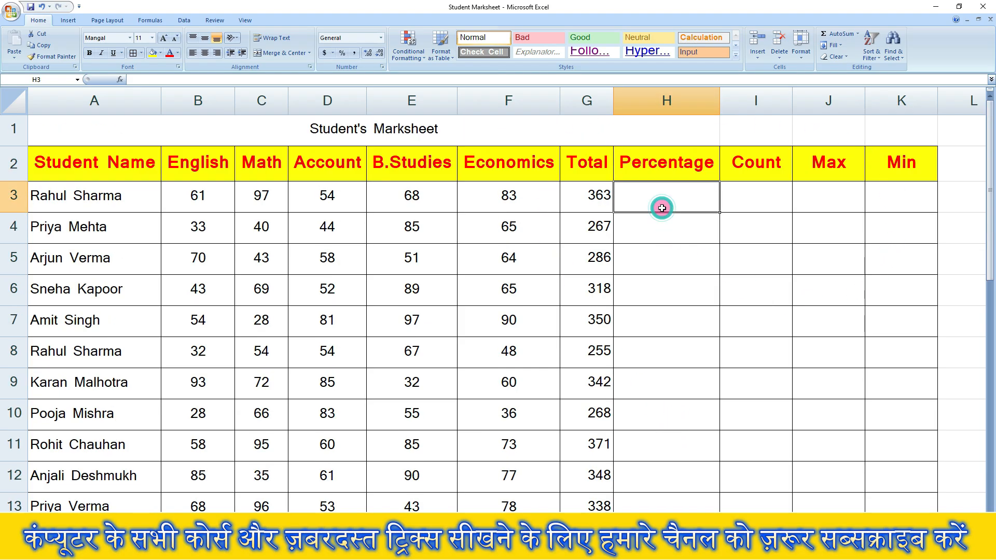
left_click(857, 34)
left_click(847, 58)
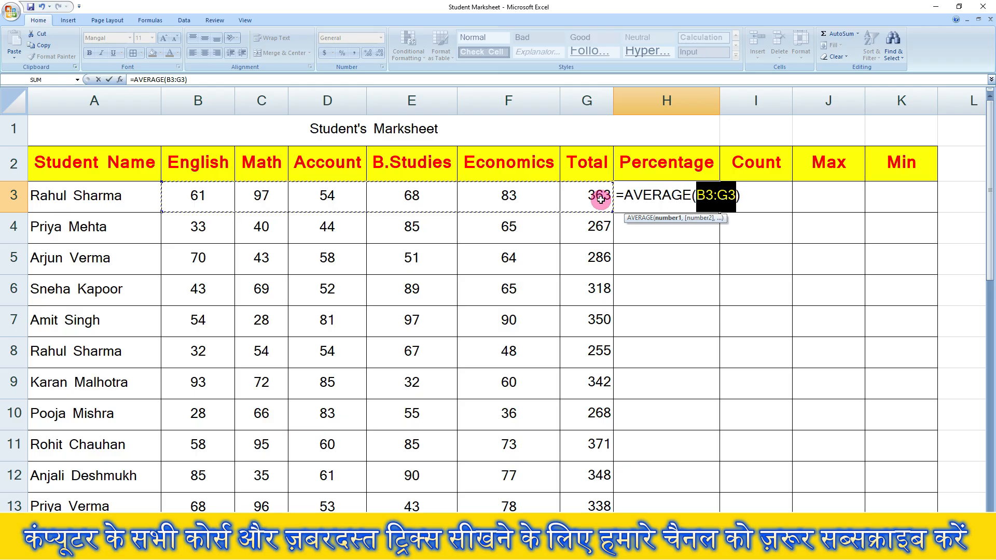
left_click_drag(187, 191, 550, 197)
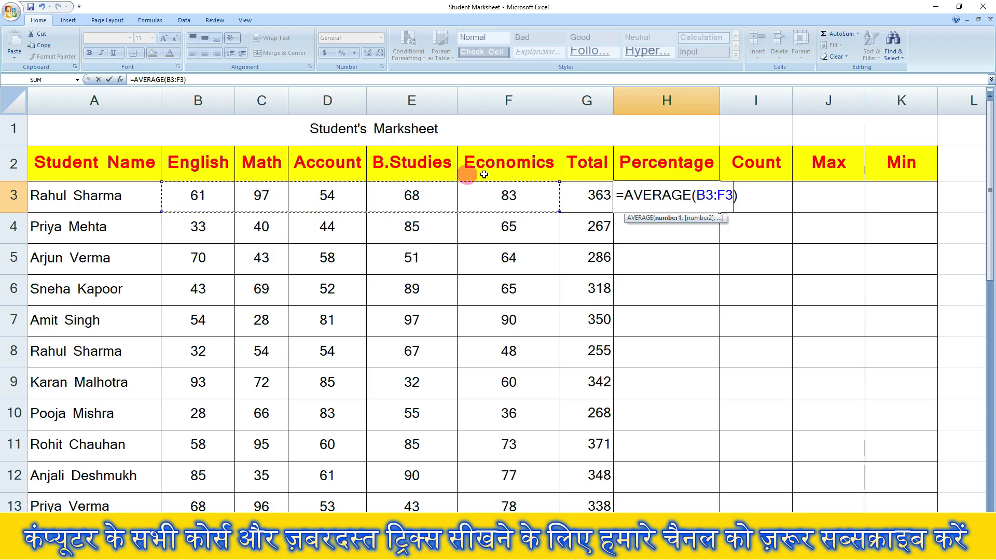
left_click(736, 196)
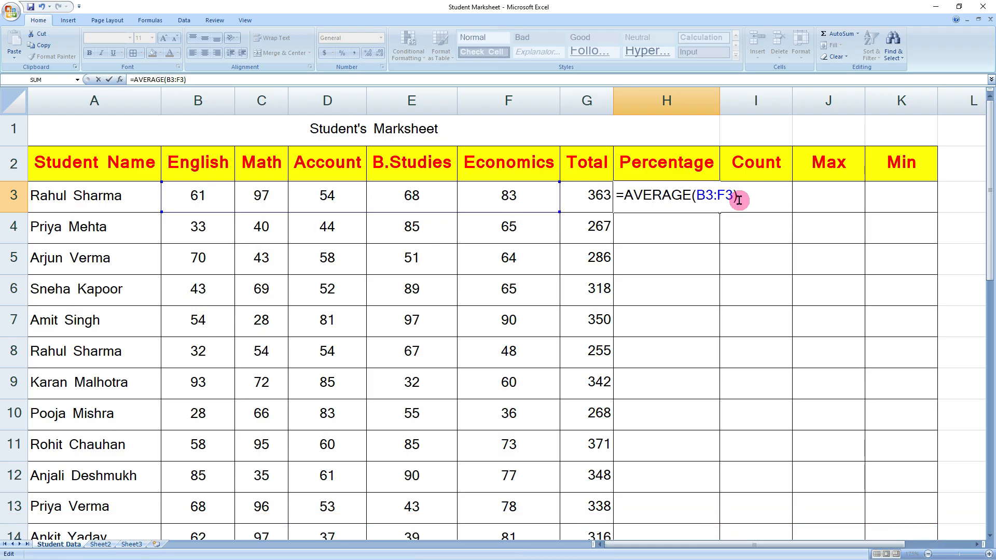
key("Return")
left_click(692, 191)
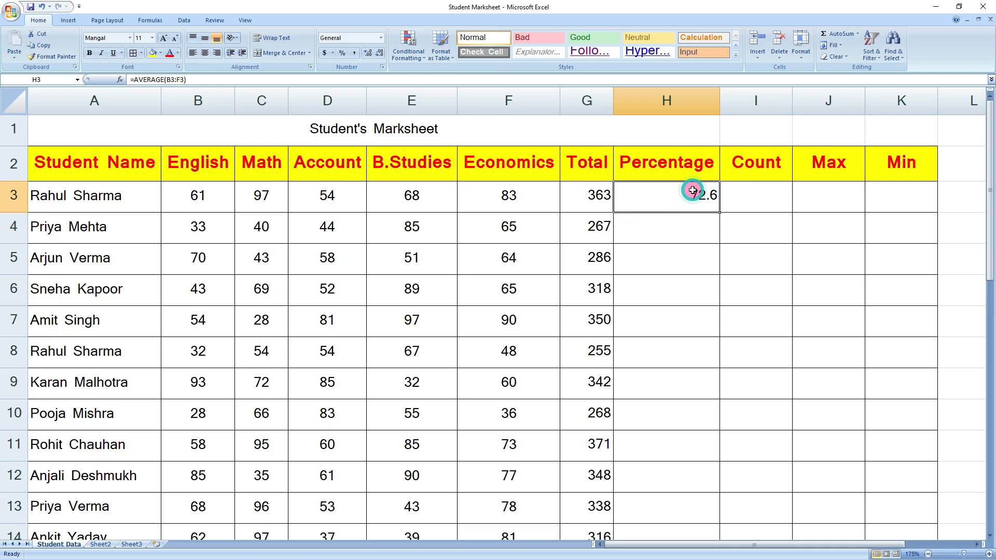
double_click(720, 212)
scroll(724, 403, "down", 4)
scroll(704, 478, "up", 4)
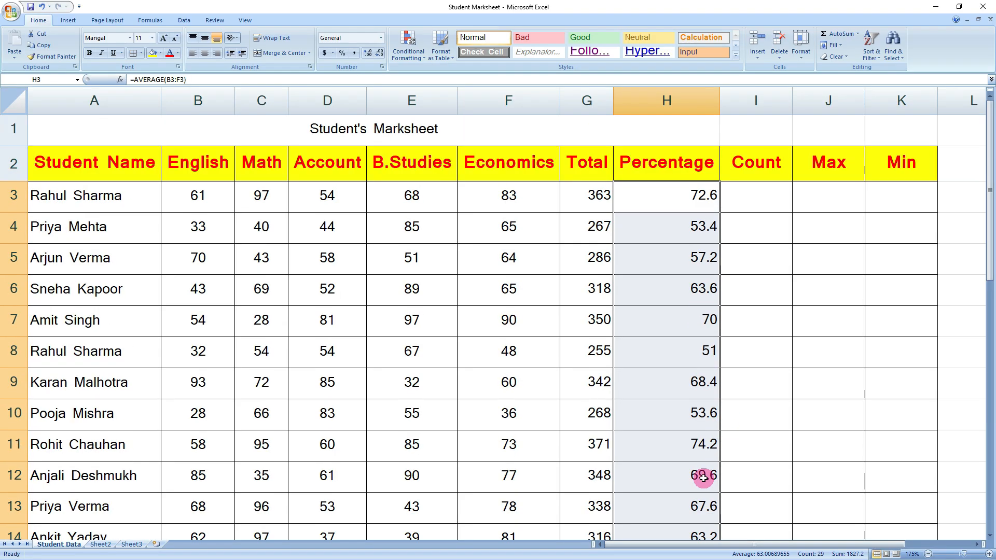
left_click(793, 349)
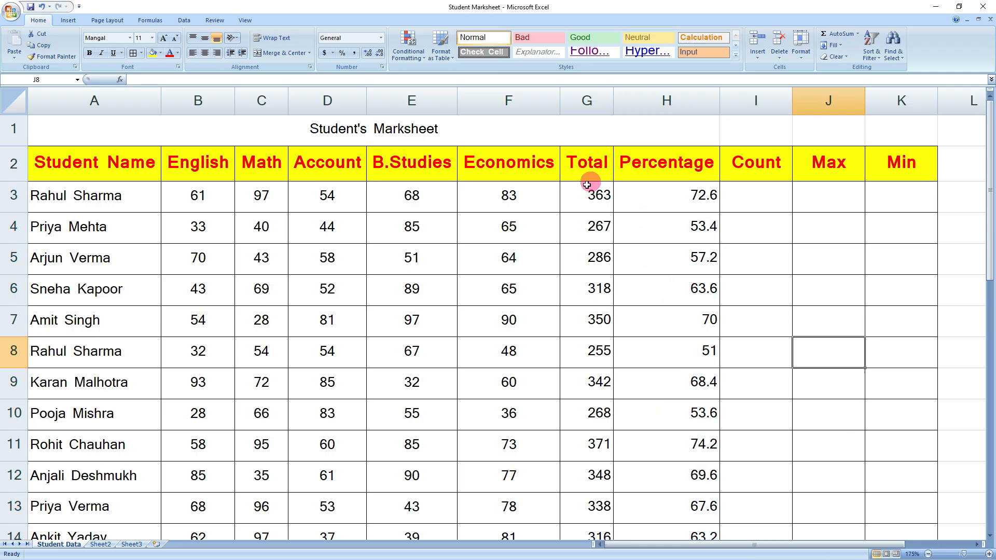
- Center the Total through Min results in G3:K31 both horizontally and vertically
left_click_drag(584, 191, 916, 475)
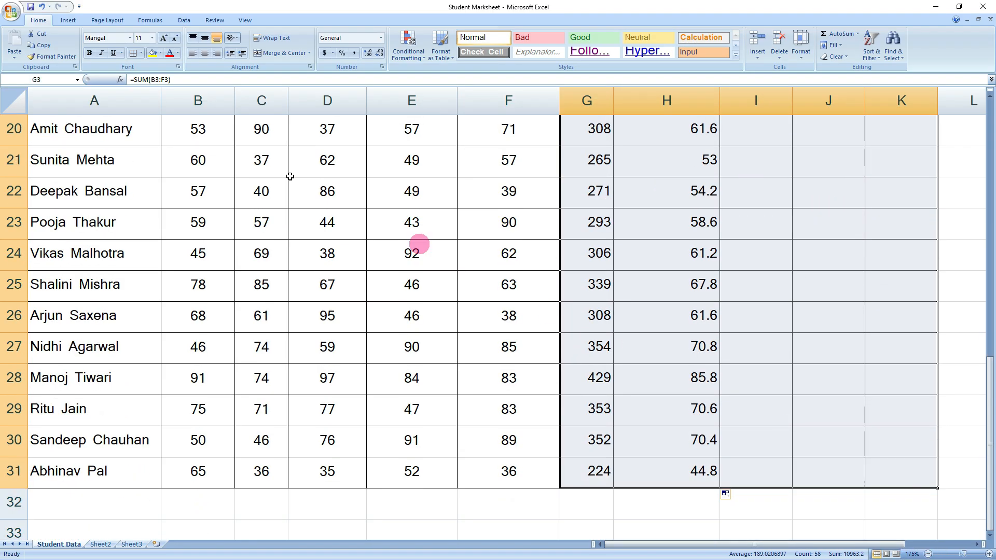
left_click(204, 52)
left_click(205, 38)
left_click(704, 292)
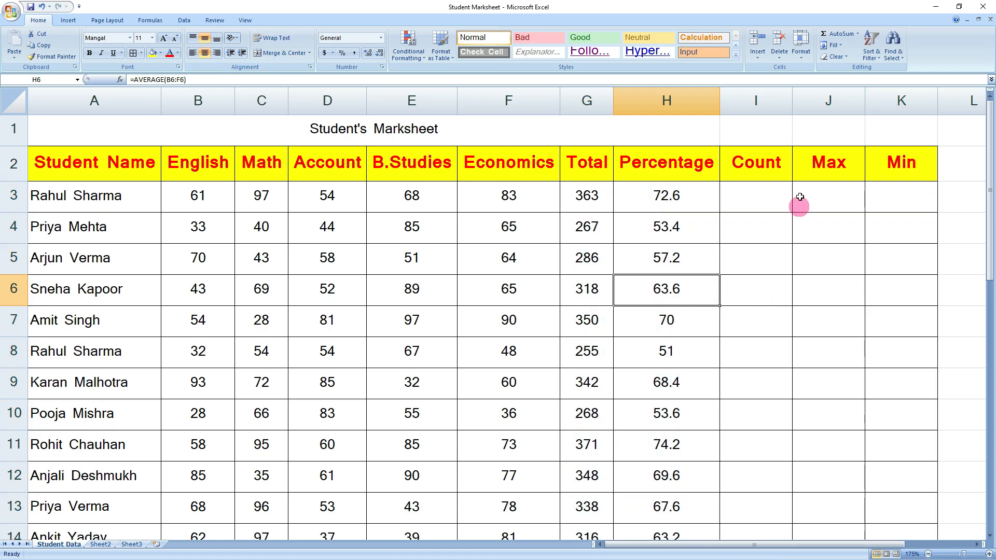
left_click(762, 192)
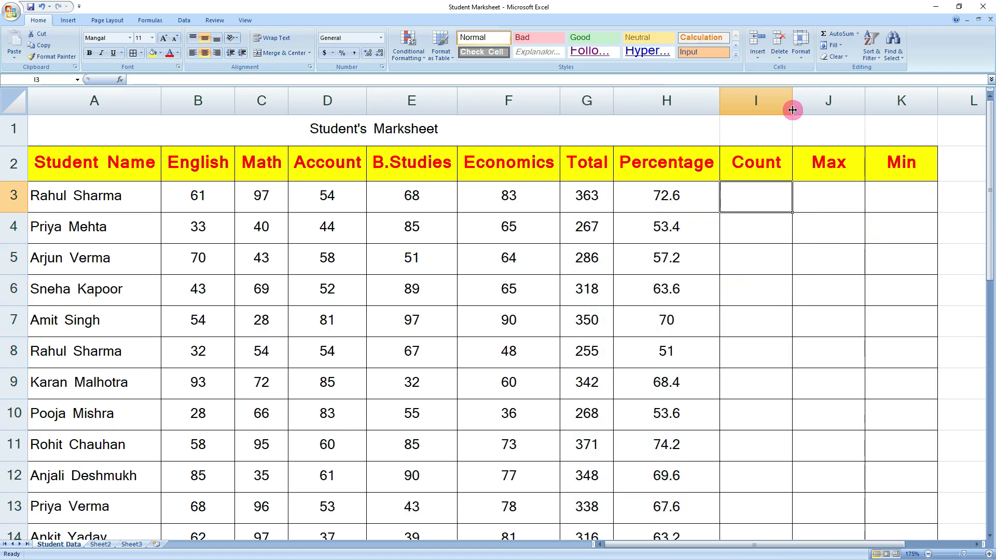
- Put =COUNT(B3:H3) in I3 using Count Numbers and copy it down the Count column
left_click(858, 34)
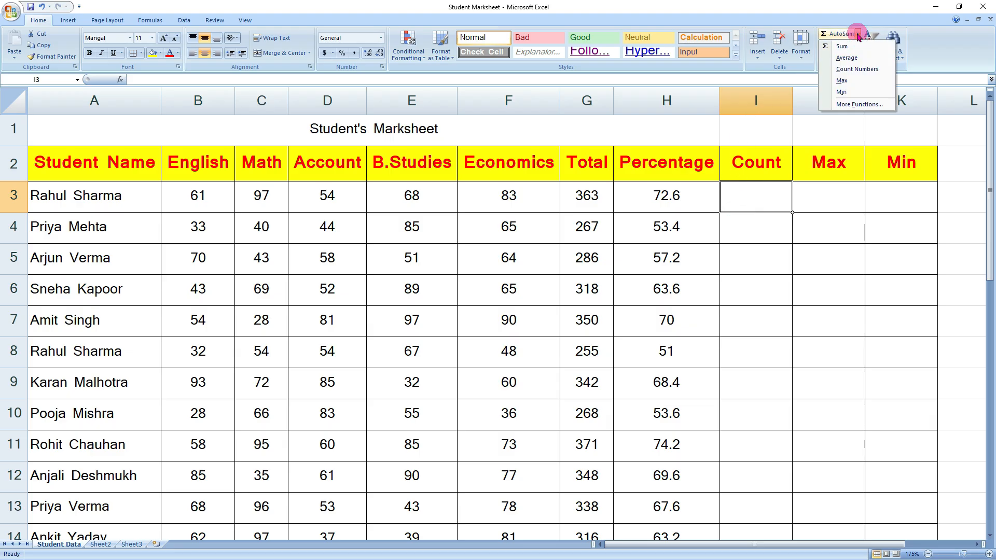
left_click(857, 69)
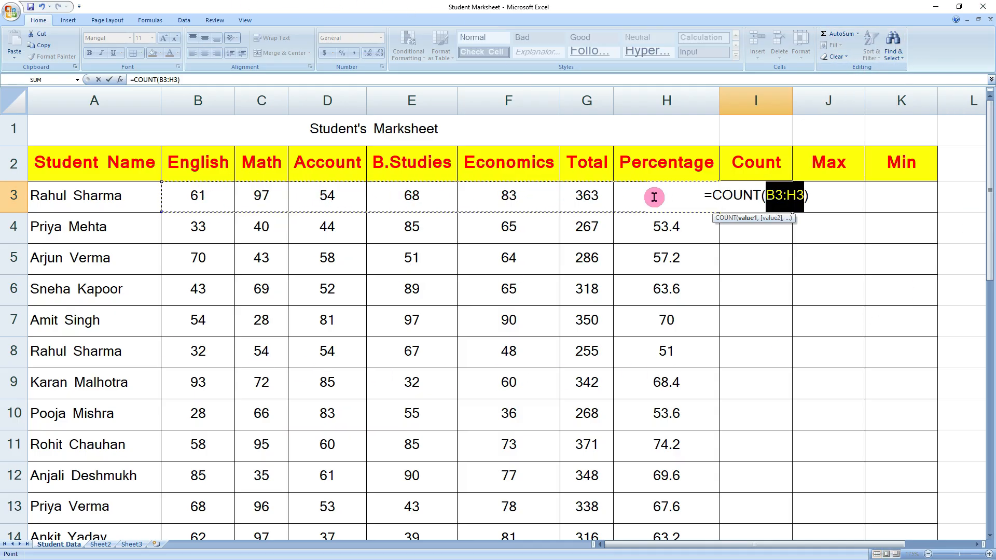
key("Return")
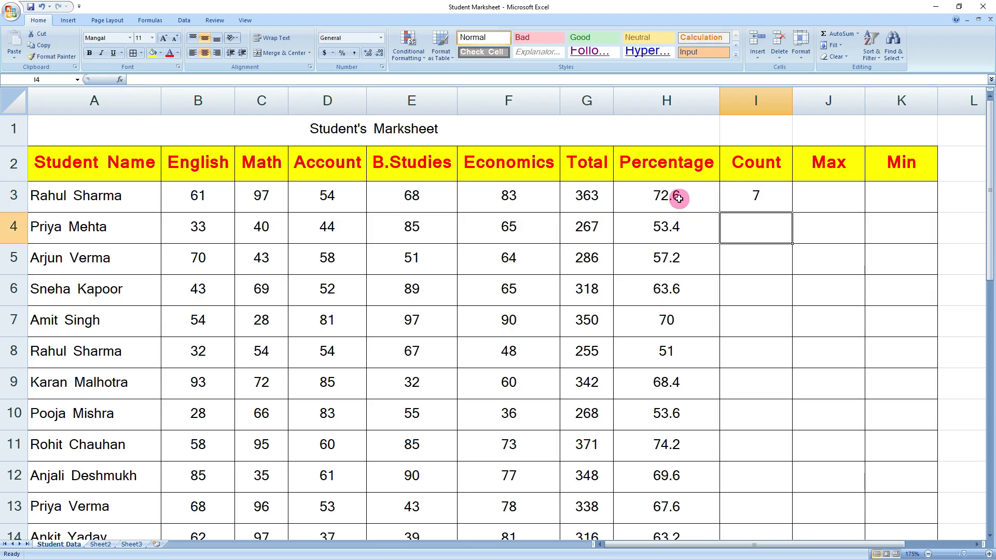
key("Up")
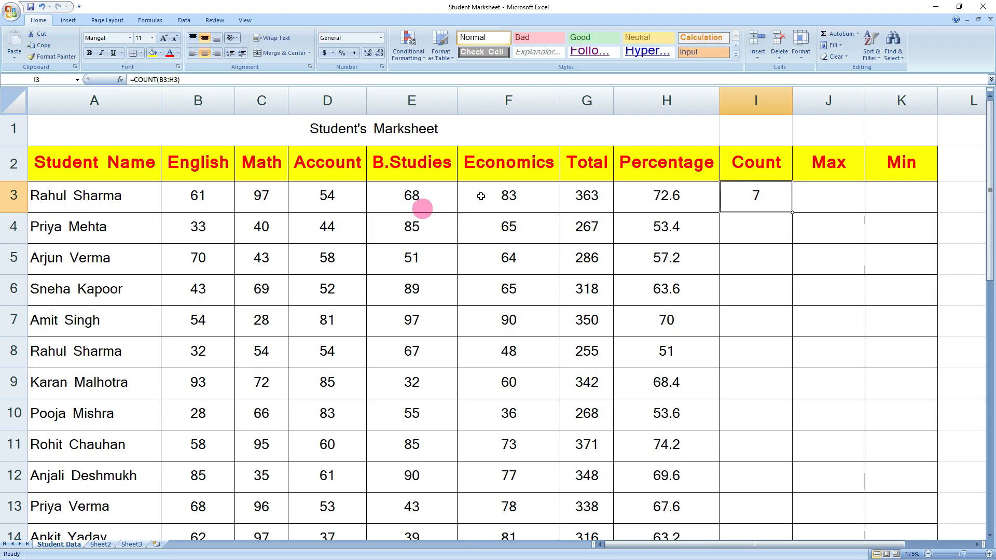
double_click(792, 212)
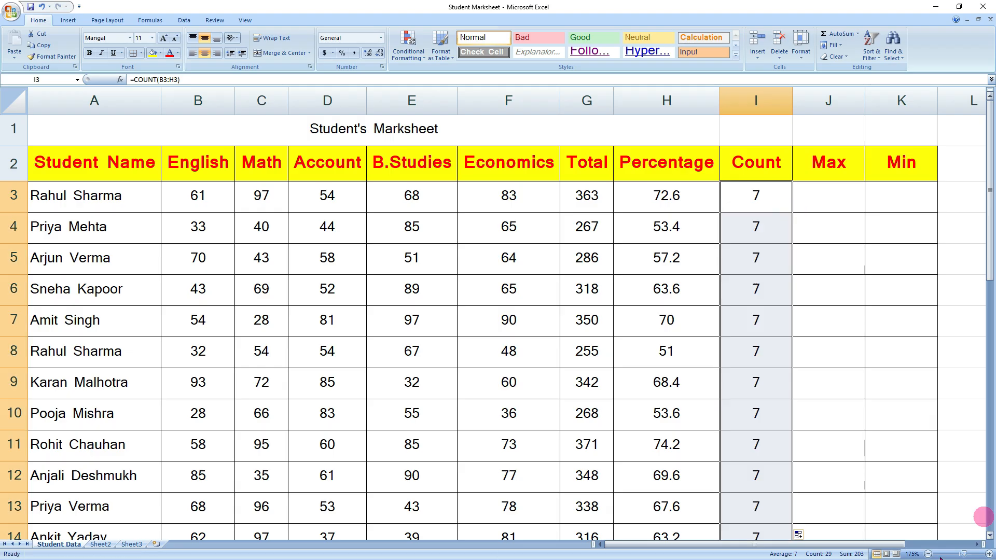
left_click(856, 415)
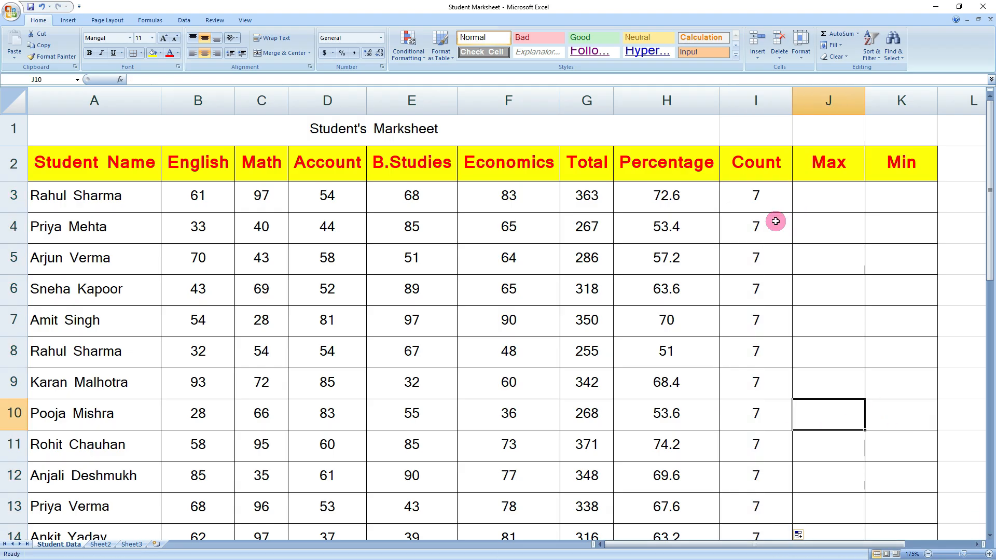
- Select J3 and look over the five subject marks in B3:F3
left_click(822, 196)
key("alt+h")
key("u")
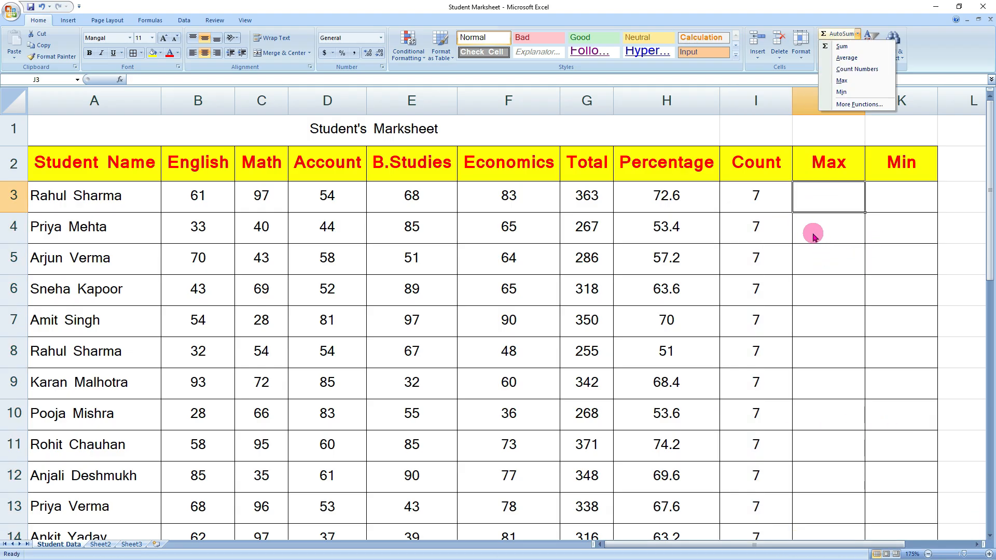
left_click(842, 193)
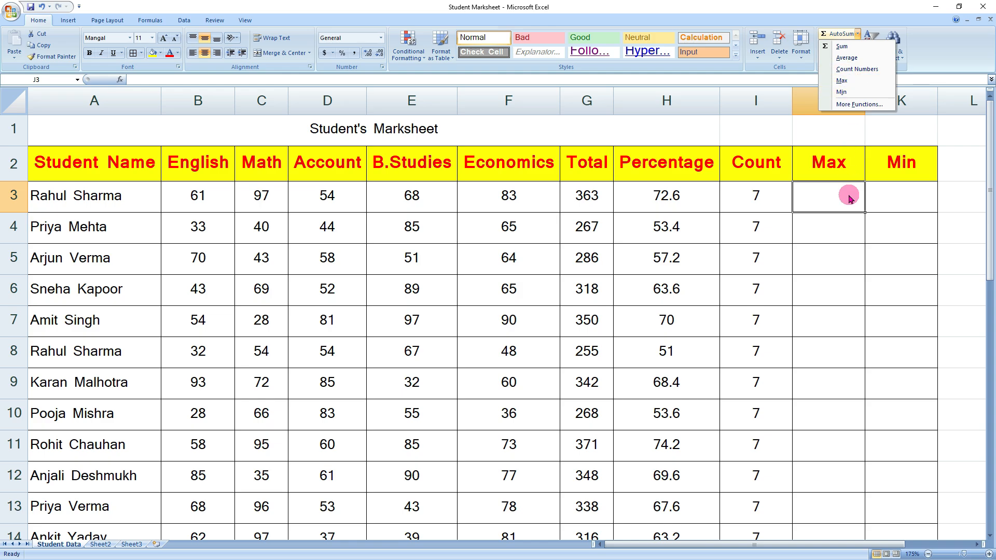
left_click_drag(199, 197, 510, 199)
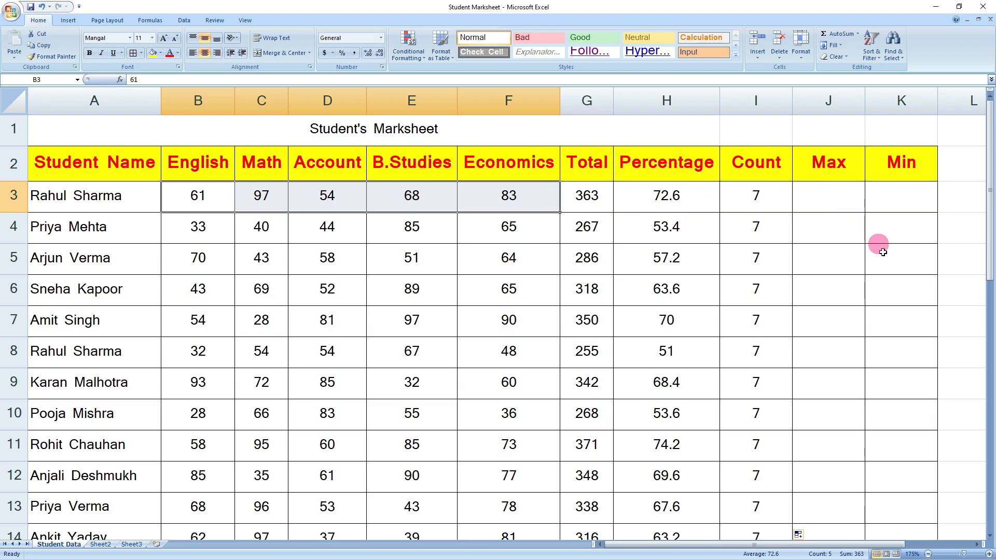
- Enter =MAX(B3:F3) in J3 and copy it down the Max column
left_click(826, 203)
left_click(858, 34)
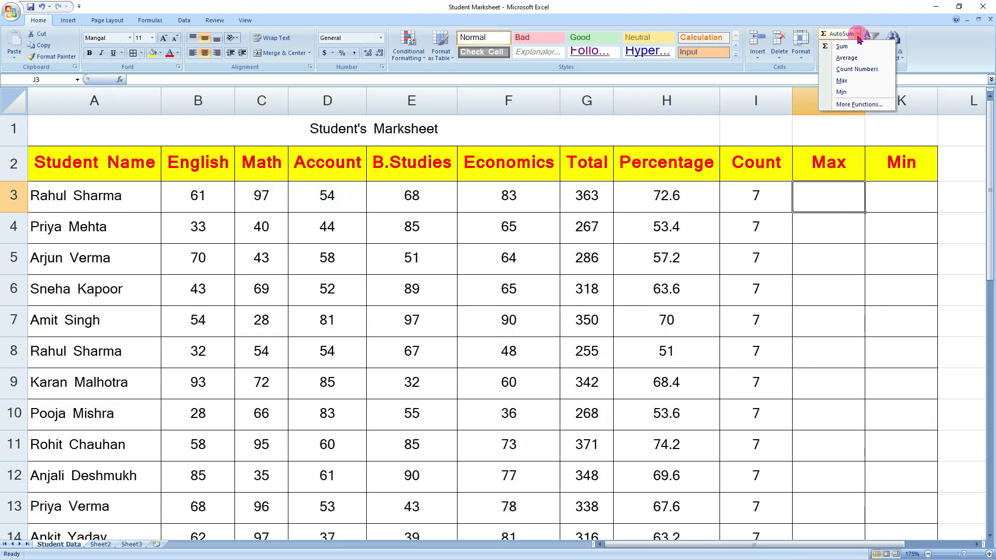
left_click(841, 80)
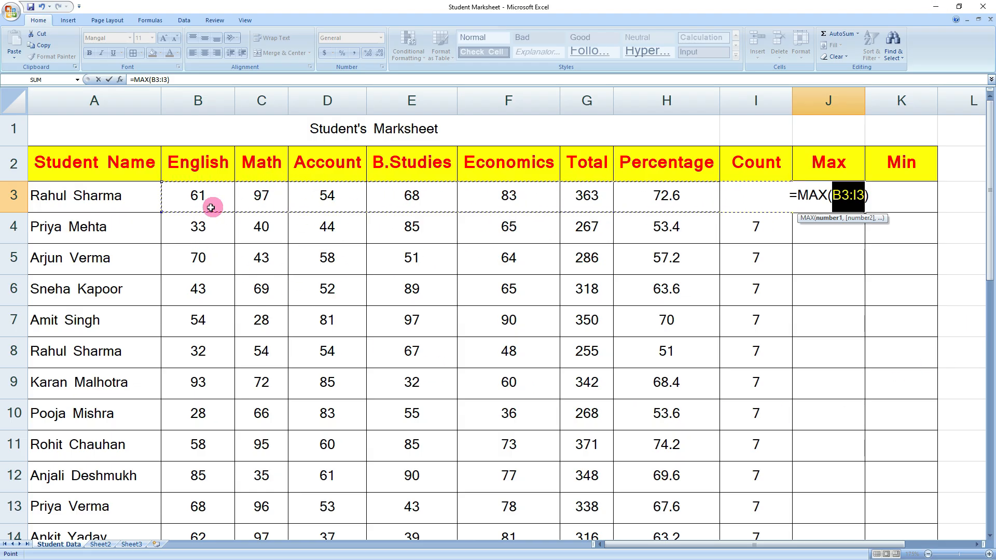
left_click_drag(199, 196, 518, 192)
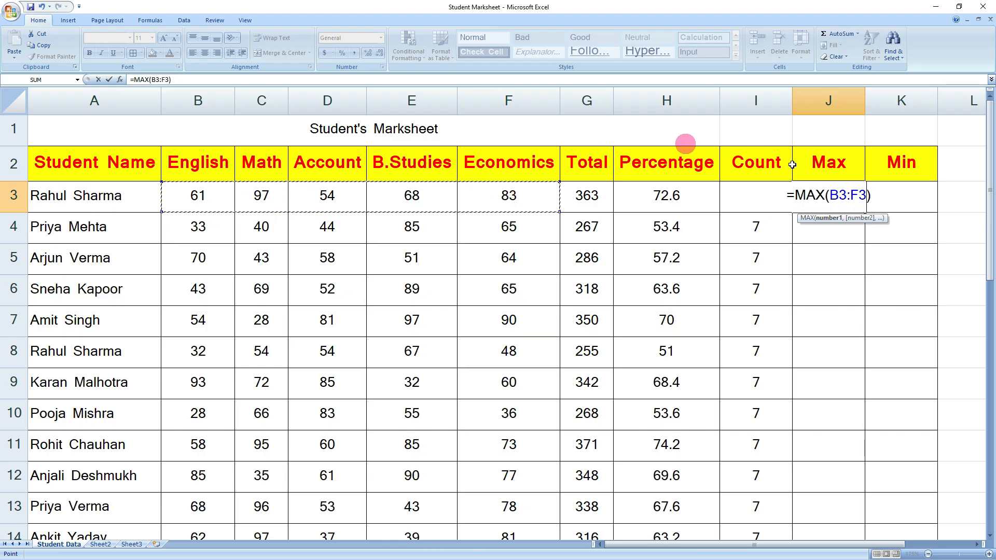
key("Return")
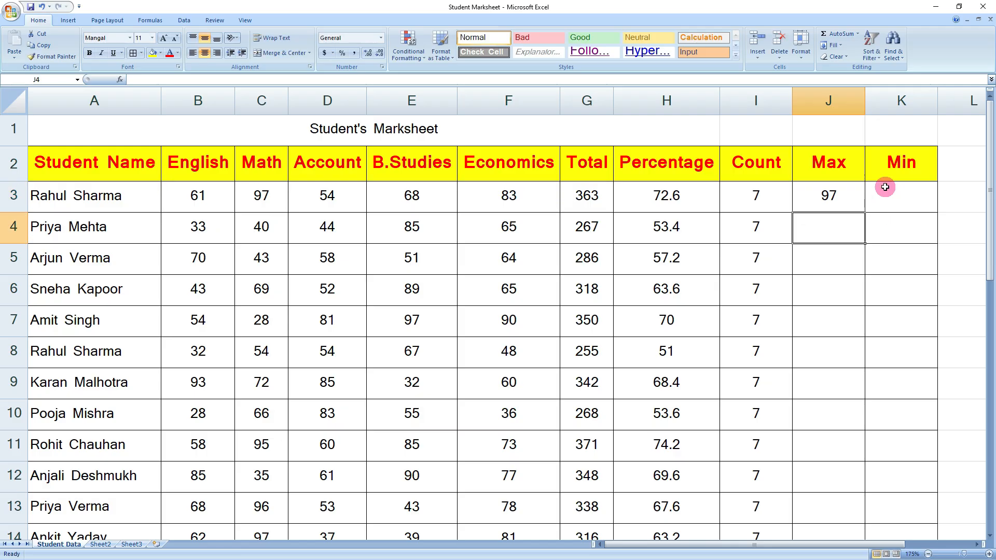
left_click(840, 199)
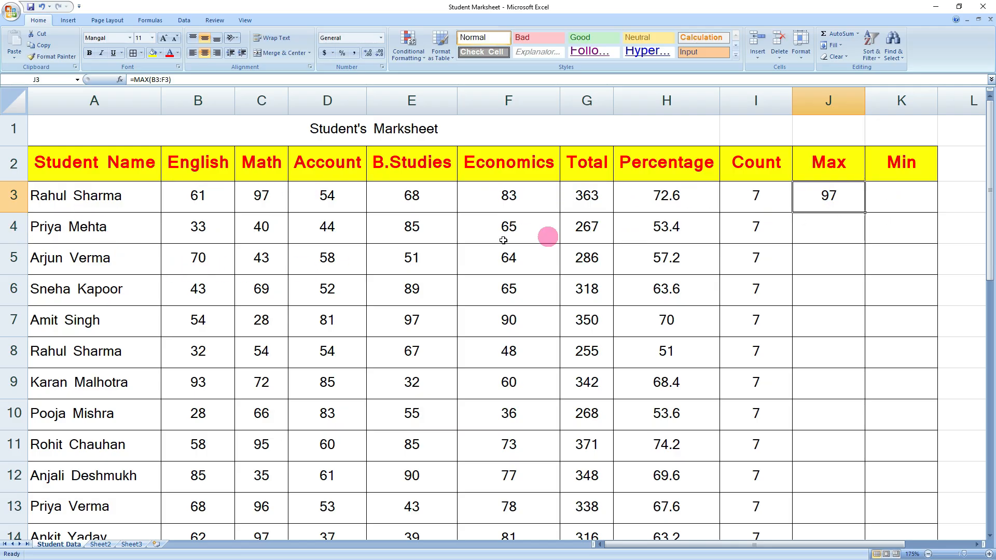
double_click(865, 214)
scroll(858, 382, "down", 4)
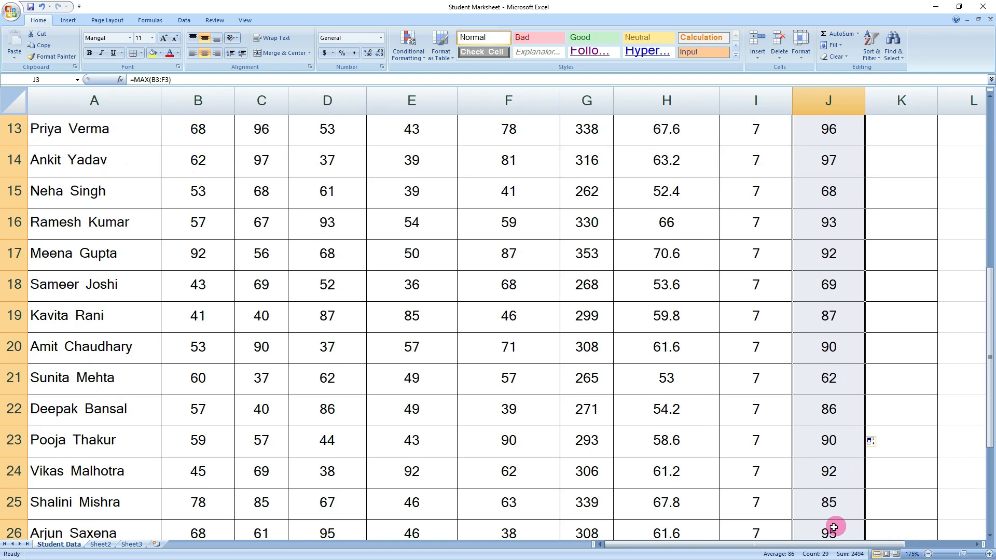
scroll(860, 407, "up", 4)
left_click(892, 198)
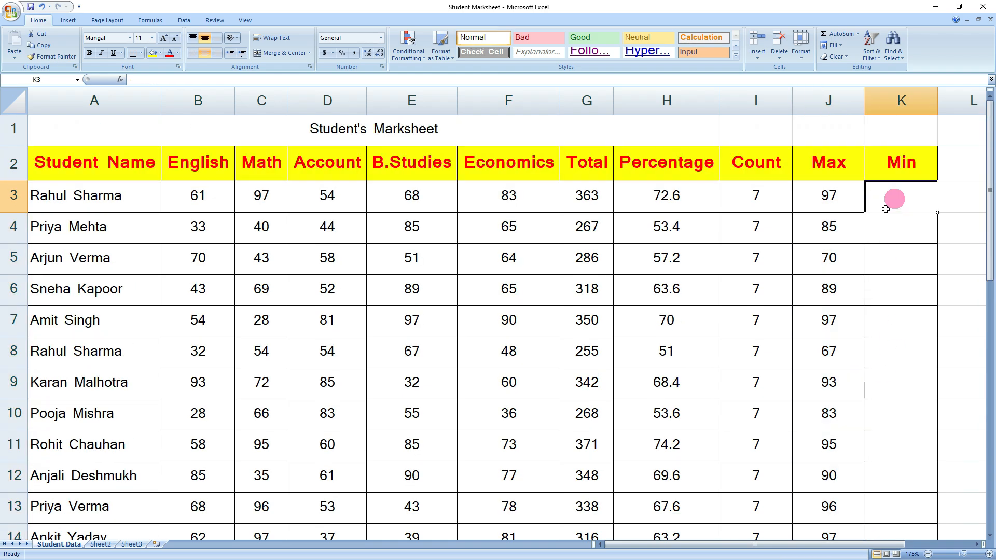
- Enter =MIN(B3:F3) in K3 and copy it down the Min column
left_click(857, 34)
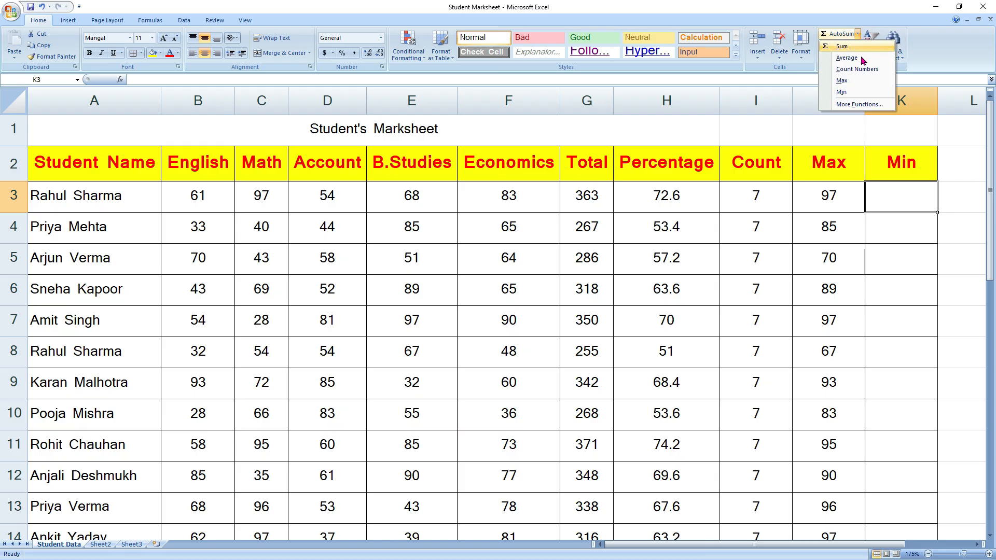
left_click(850, 91)
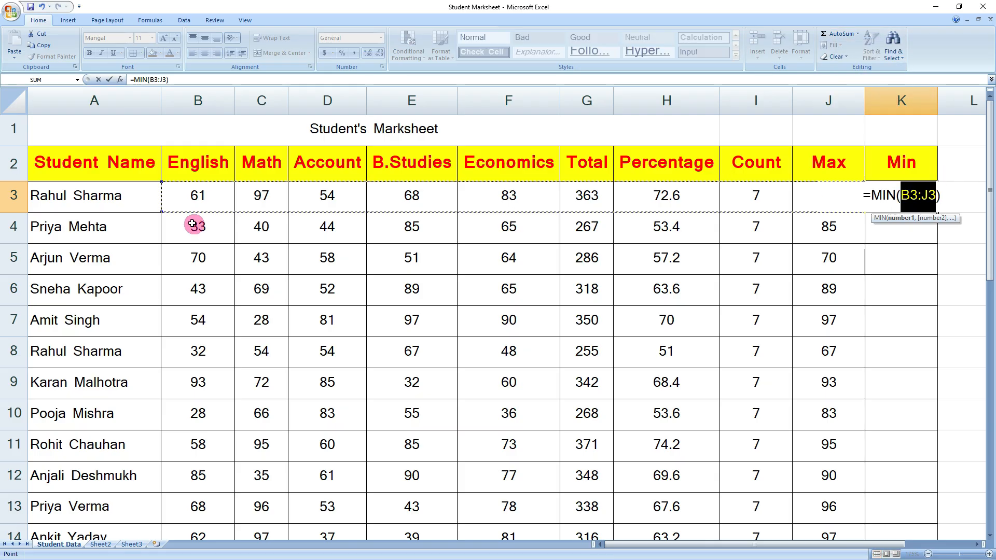
left_click(198, 193)
left_click_drag(242, 201, 498, 193)
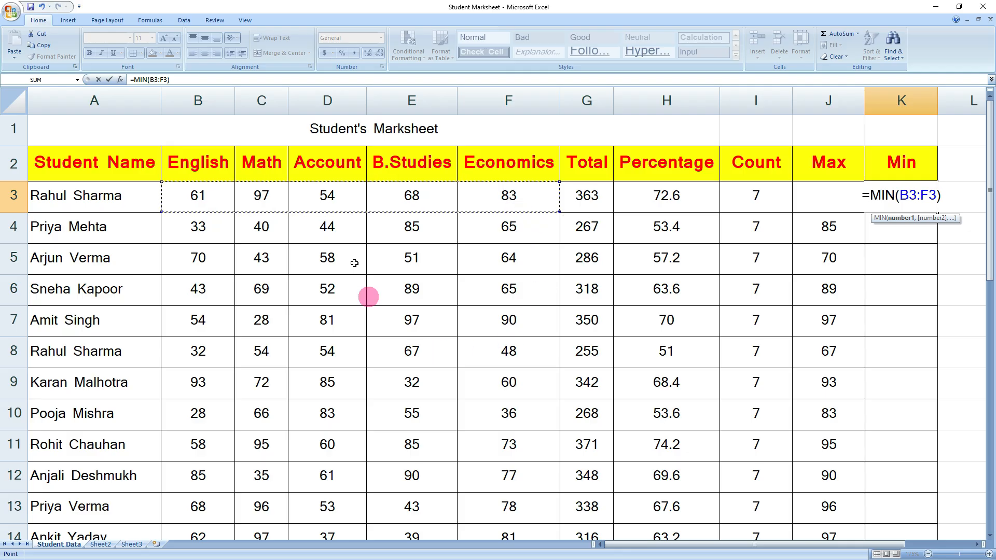
key("Return")
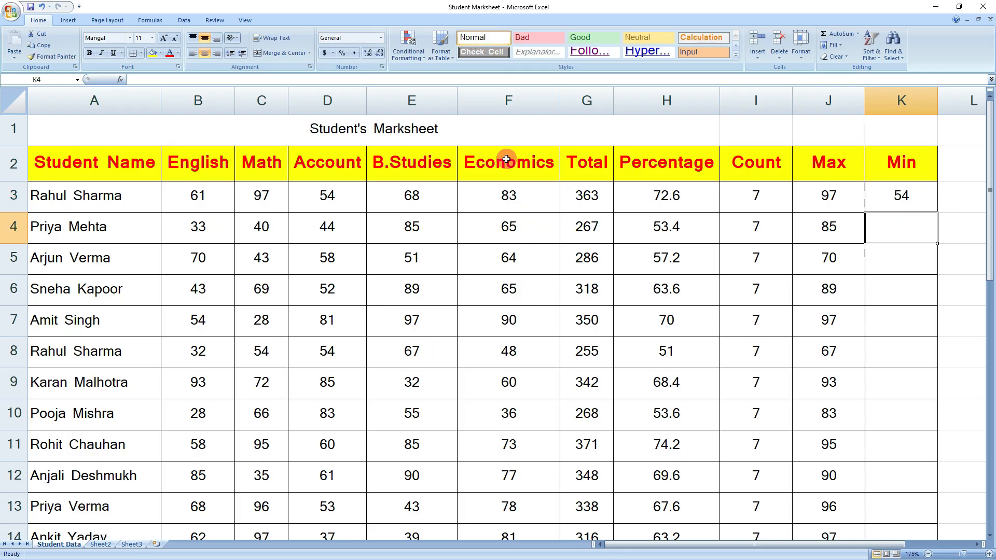
left_click(906, 203)
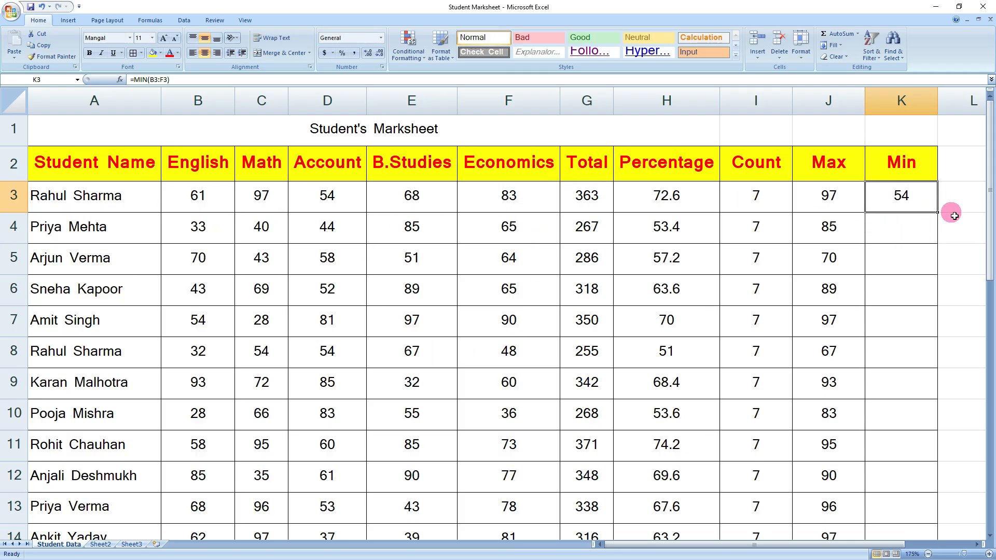
double_click(937, 212)
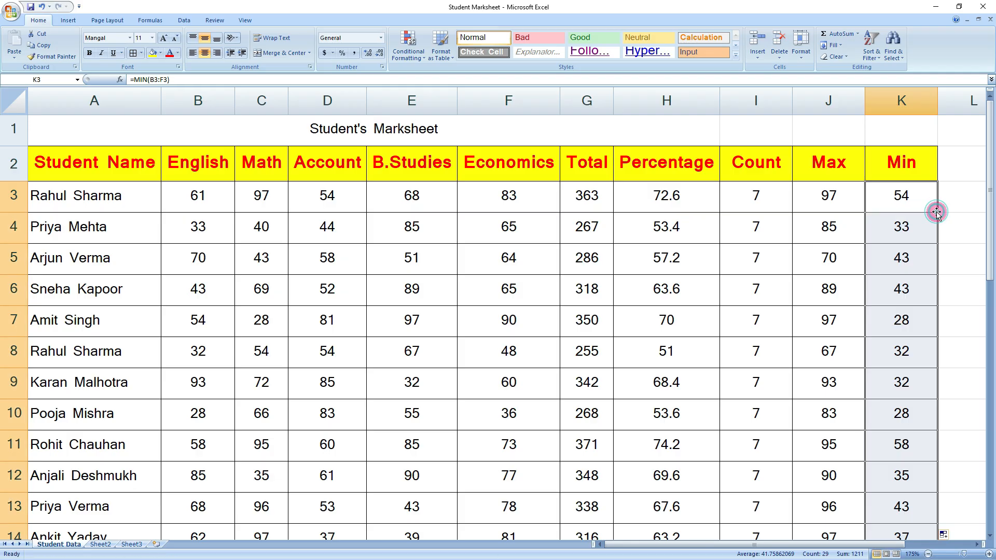
scroll(899, 488, "down", 8)
scroll(895, 480, "up", 8)
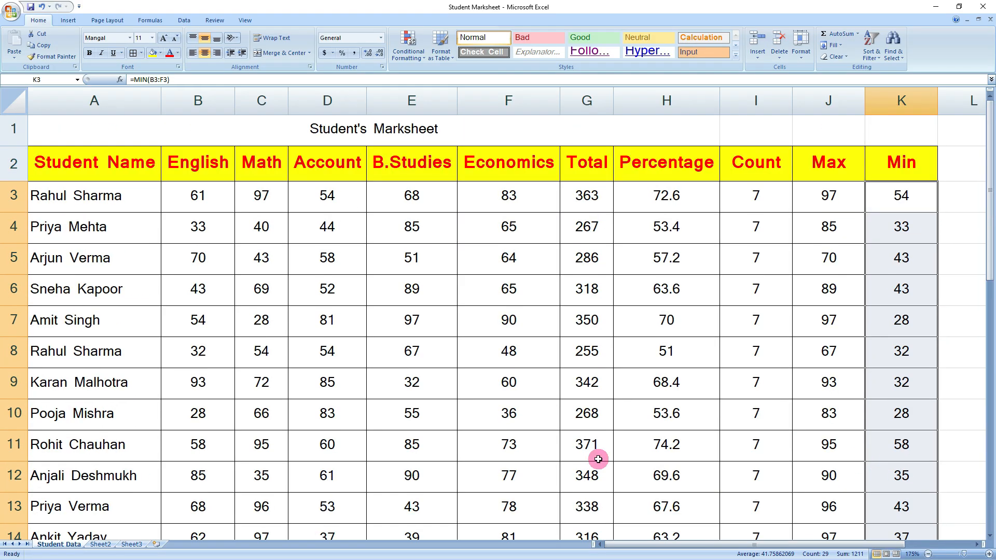
left_click(857, 34)
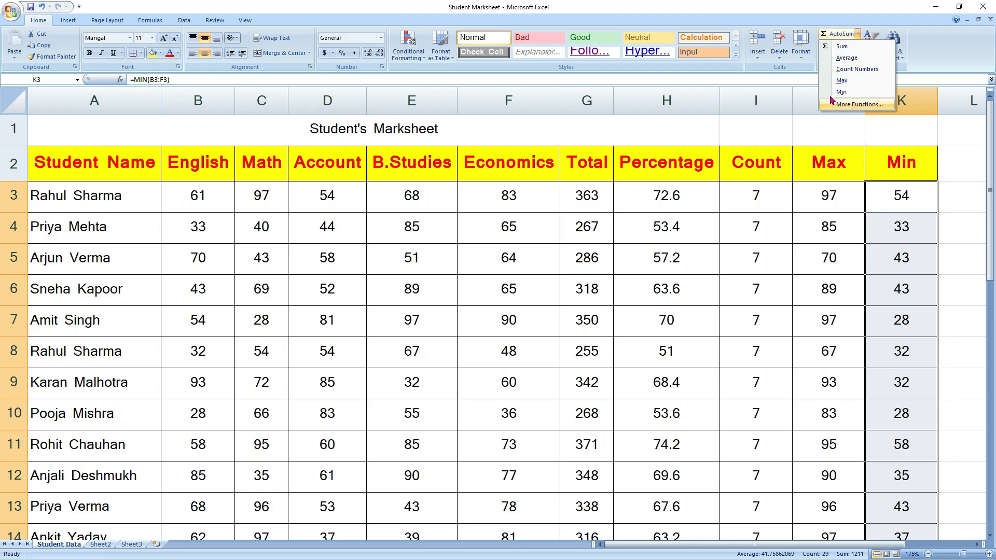
left_click(816, 297)
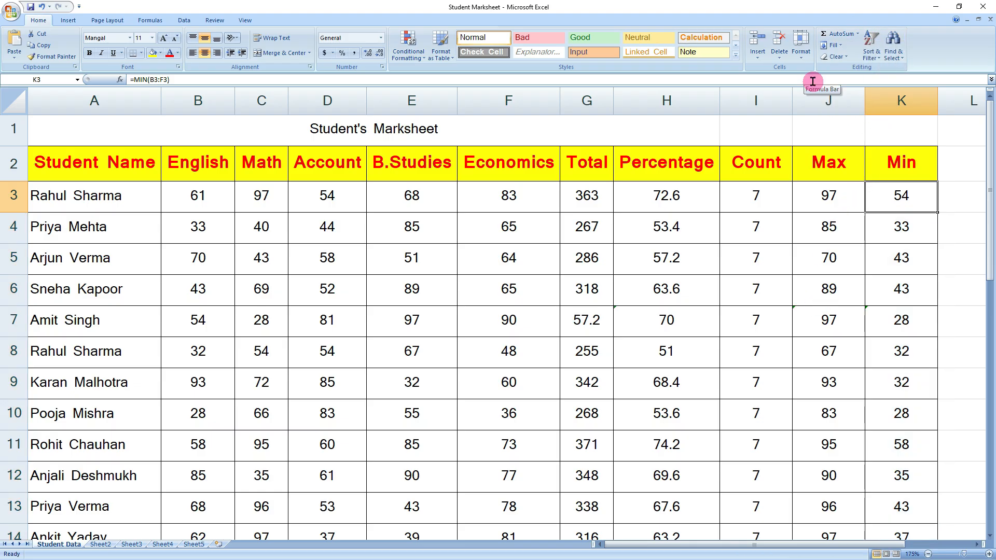
left_click(832, 45)
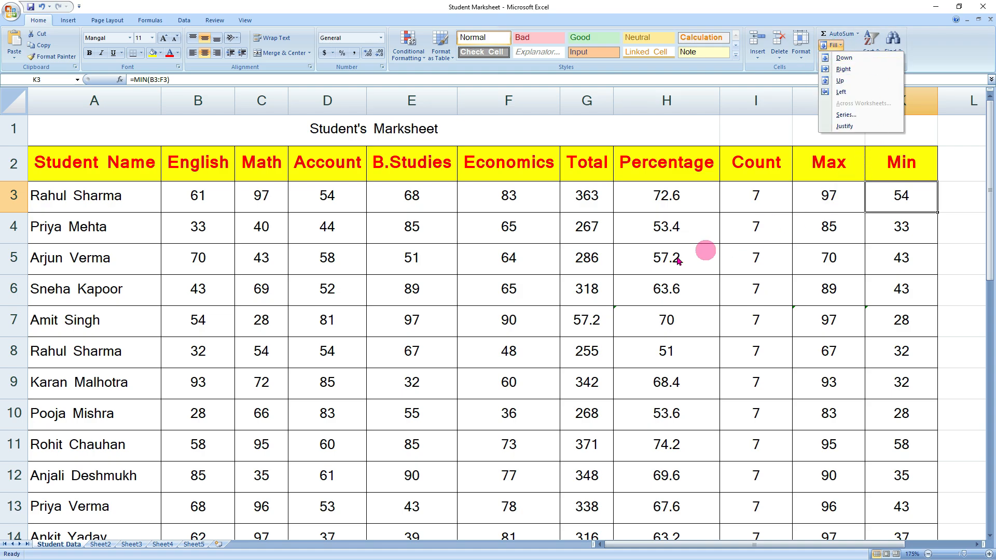
left_click(386, 264)
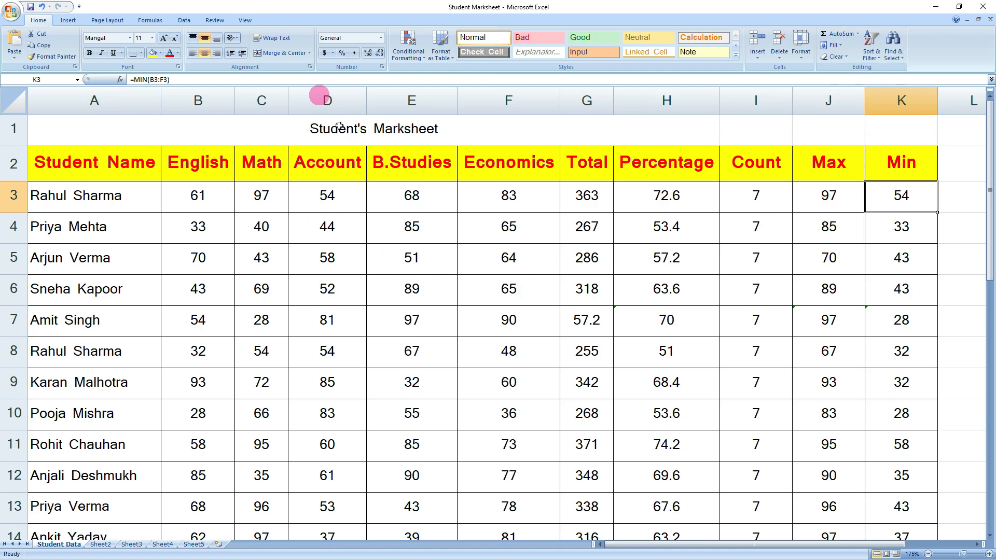
left_click(257, 289)
left_click(196, 196)
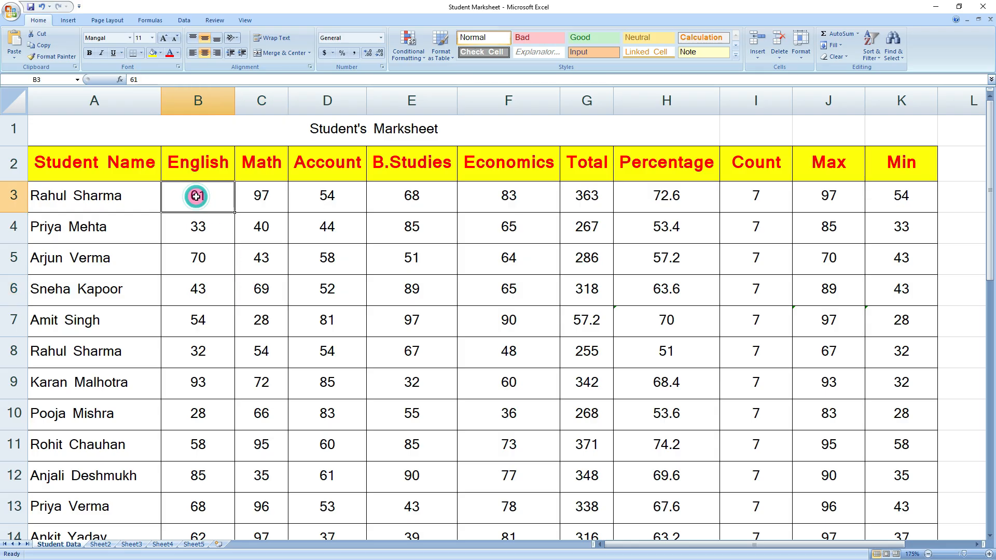
left_click_drag(196, 196, 483, 442)
scroll(483, 443, "down", 3)
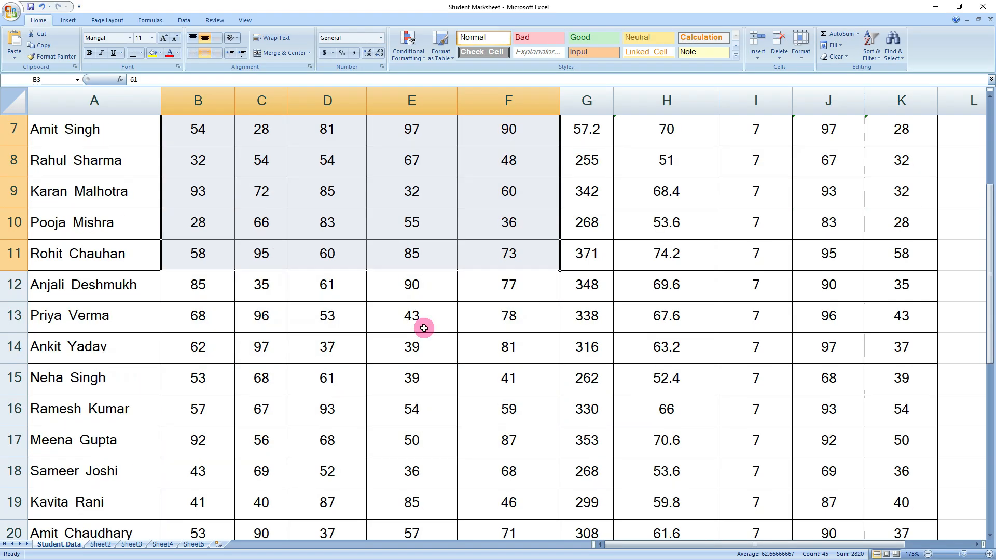
left_click_drag(415, 174, 434, 419)
scroll(433, 419, "up", 2)
scroll(433, 419, "up", 1)
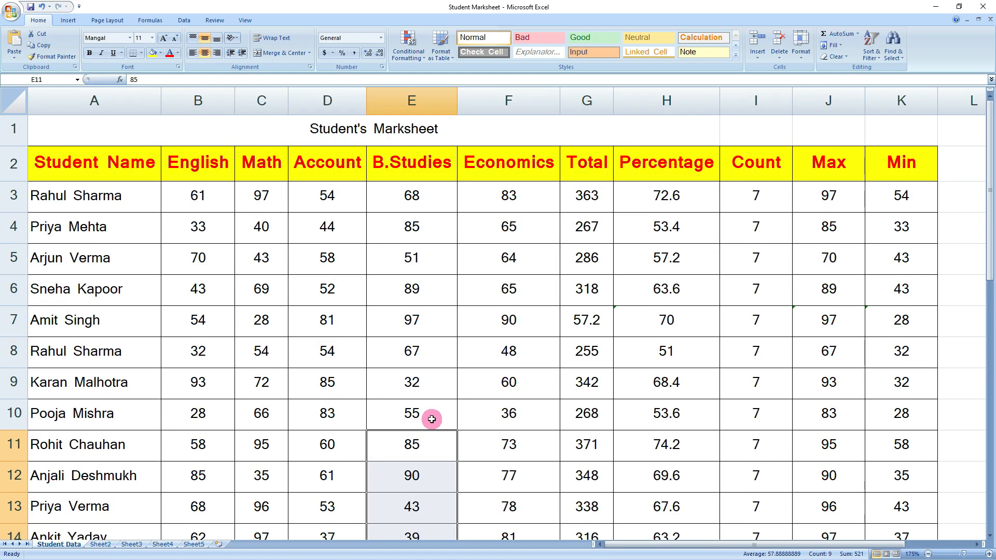
left_click(325, 318)
left_click(207, 195)
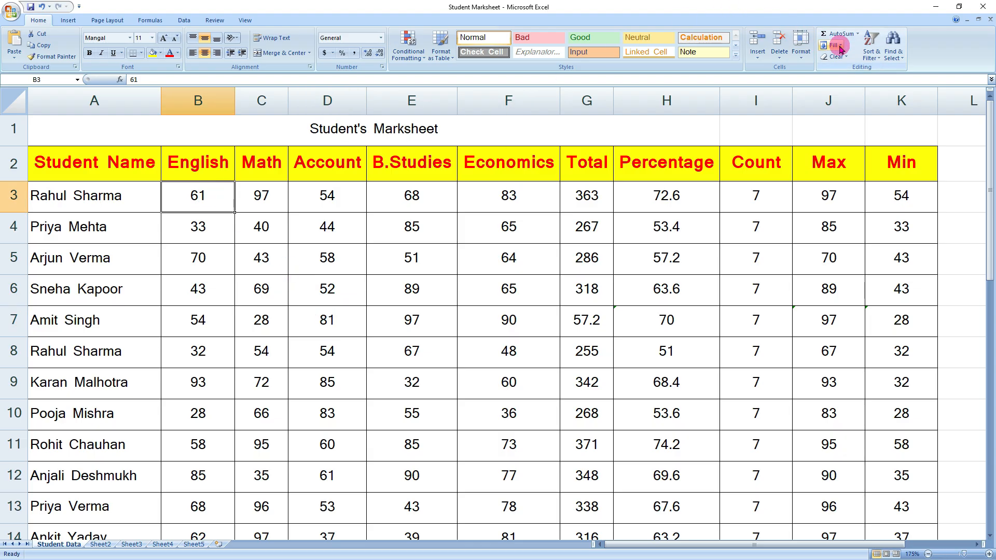
left_click(253, 304)
left_click(223, 200)
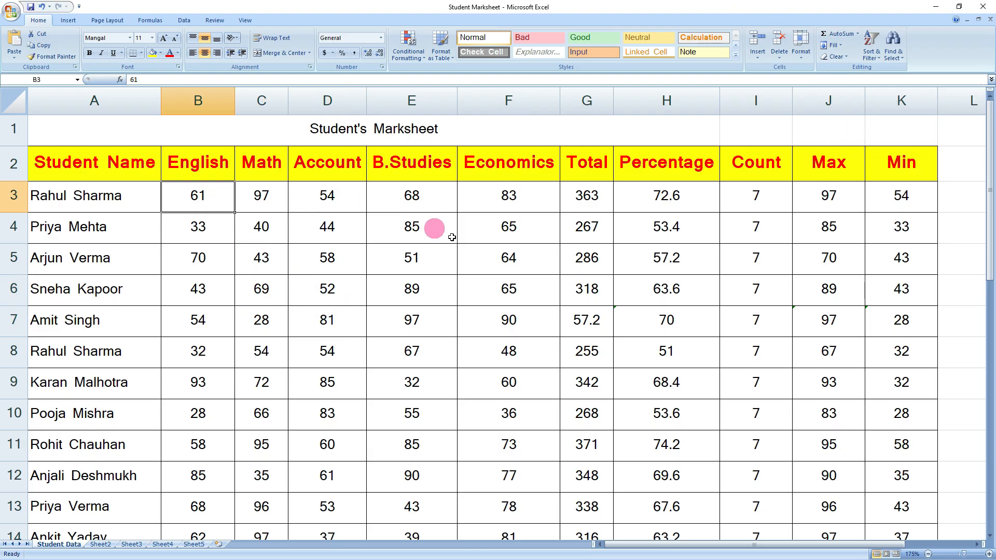
- On Sheet4, enter =RANDBETWEEN(35,98) in cell D3
left_click(161, 545)
left_click(303, 177)
left_click(313, 255)
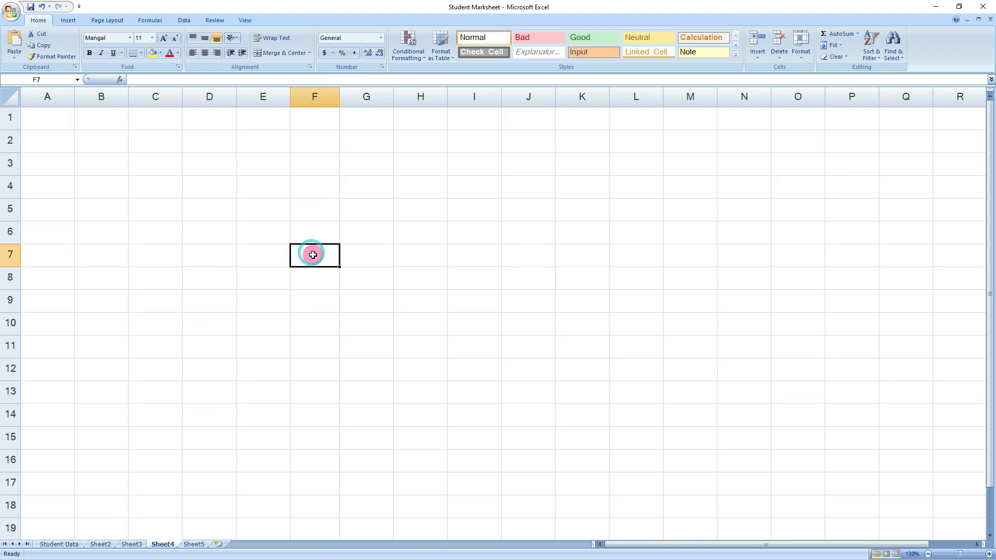
scroll(318, 265, "up", 3, "ctrl")
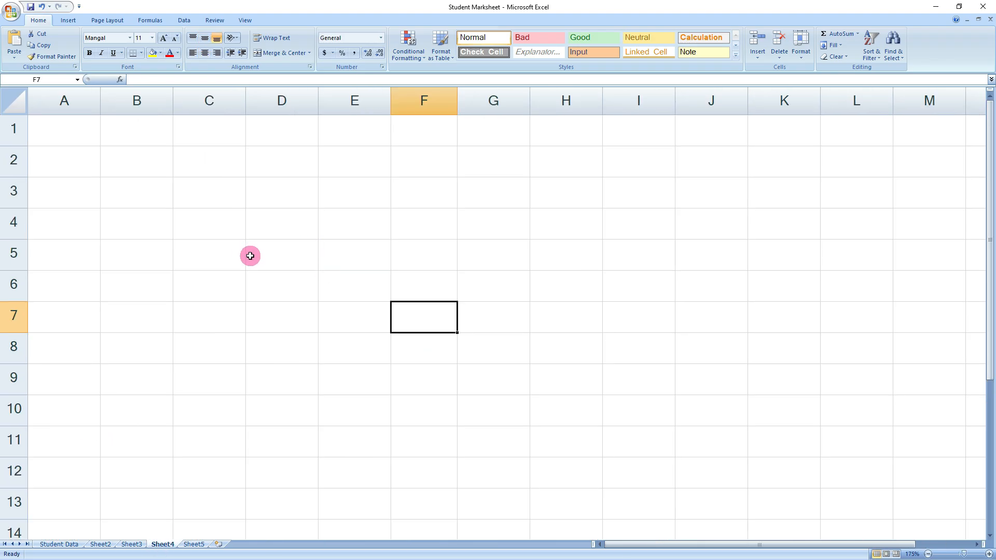
left_click(263, 193)
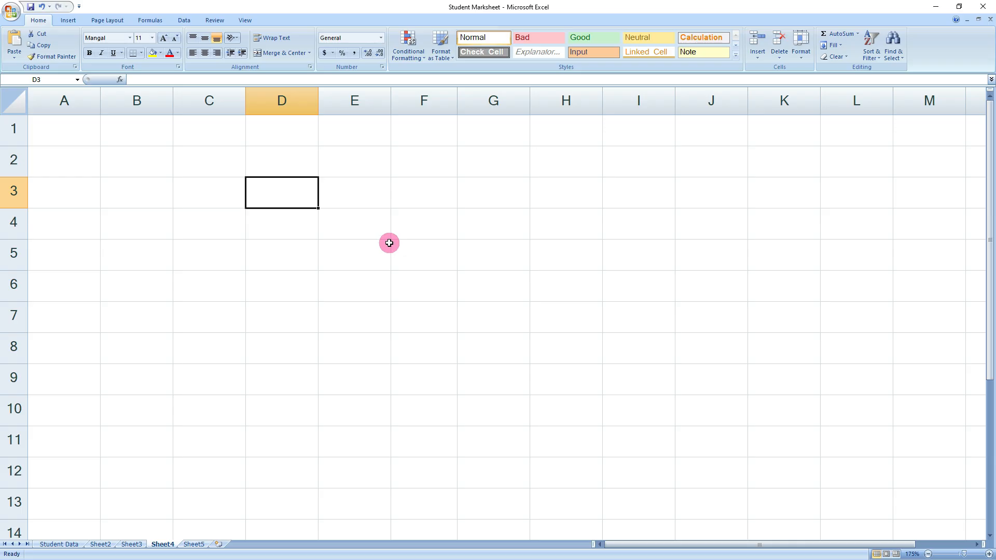
type("=")
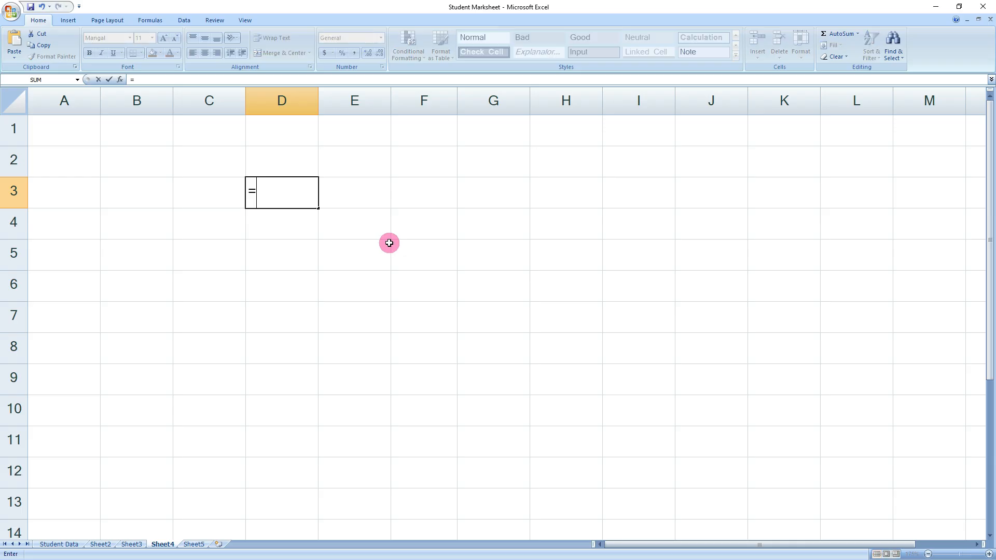
type("rand")
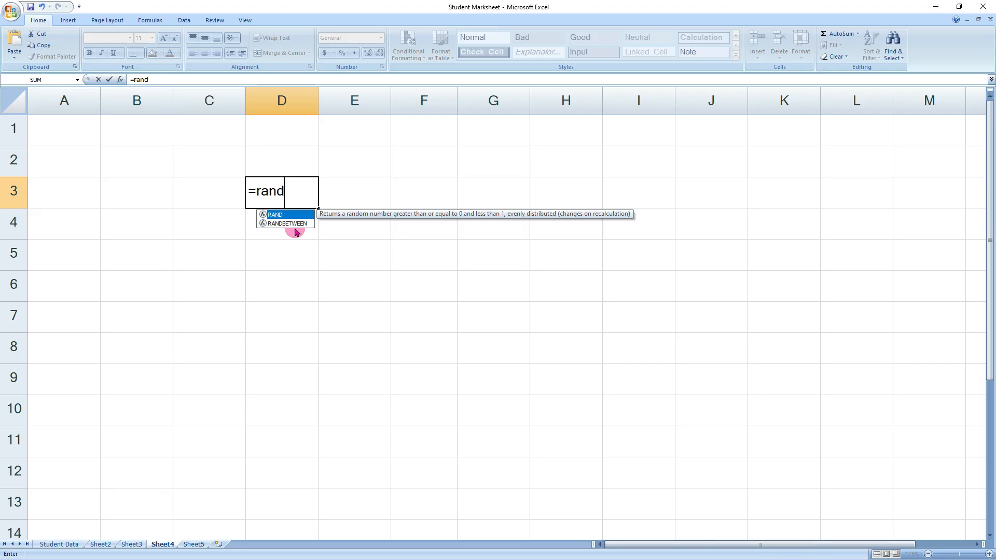
left_click(294, 227)
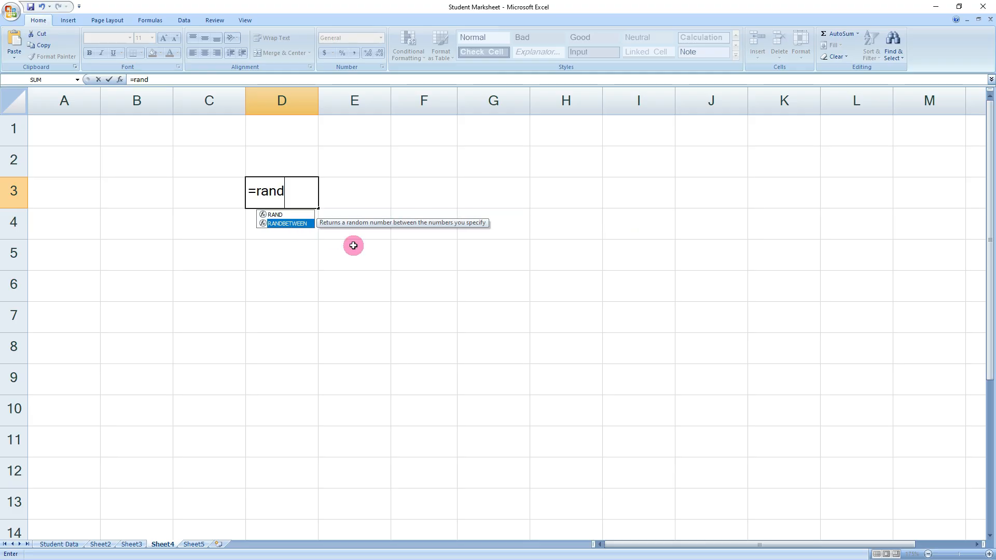
double_click(296, 220)
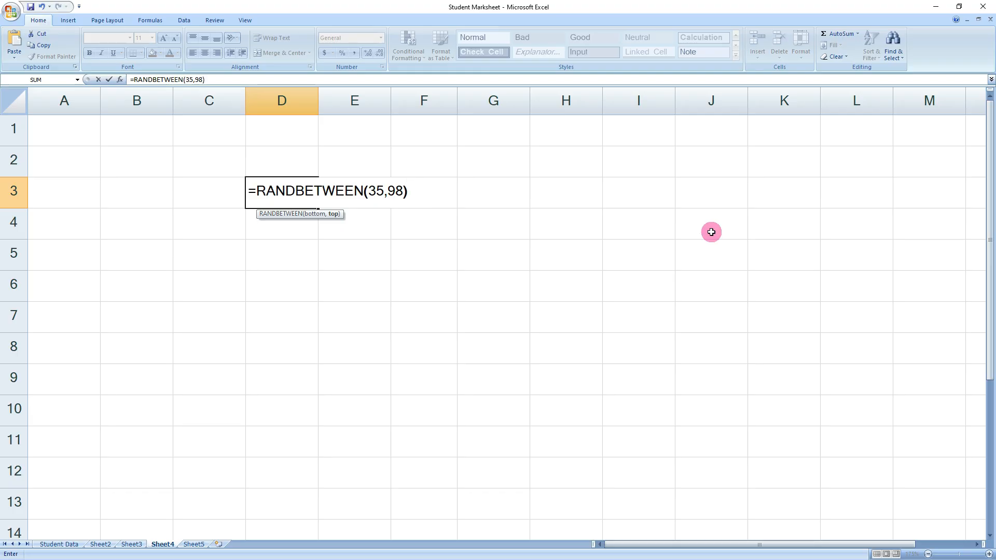
key("Return")
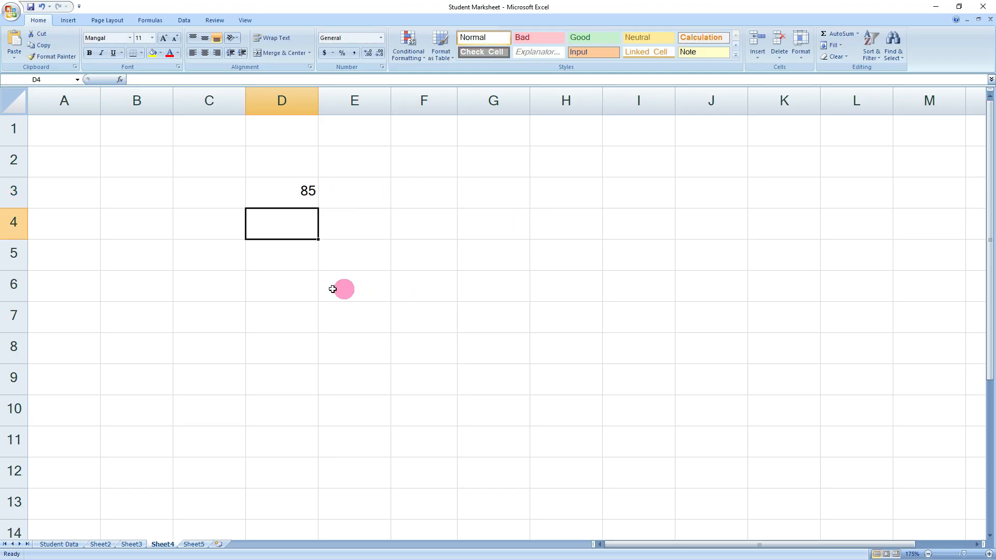
- Test recalculation by typing 'uuu' in C3, then clear it and reselect D3
scroll(315, 291, "up", 1)
scroll(340, 286, "up", 2)
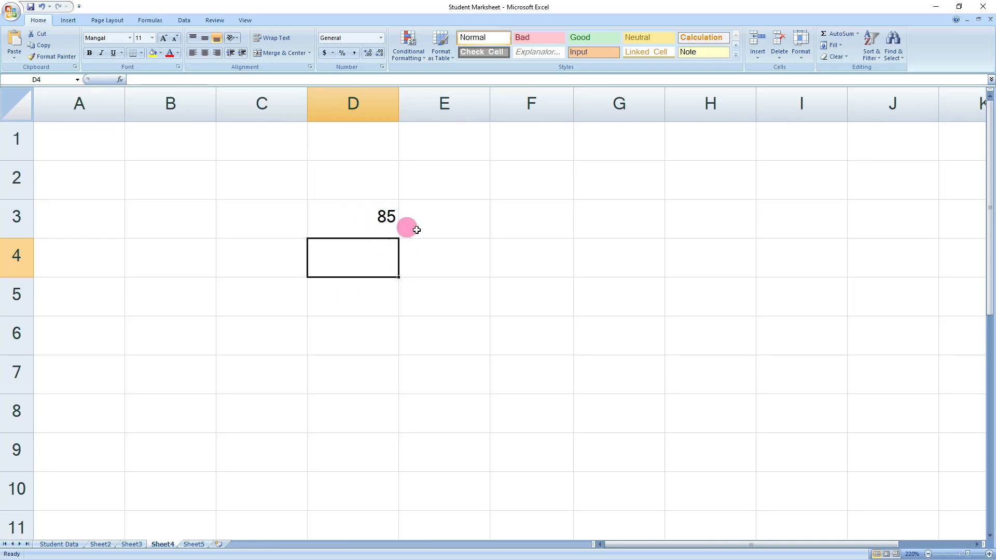
key("Tab")
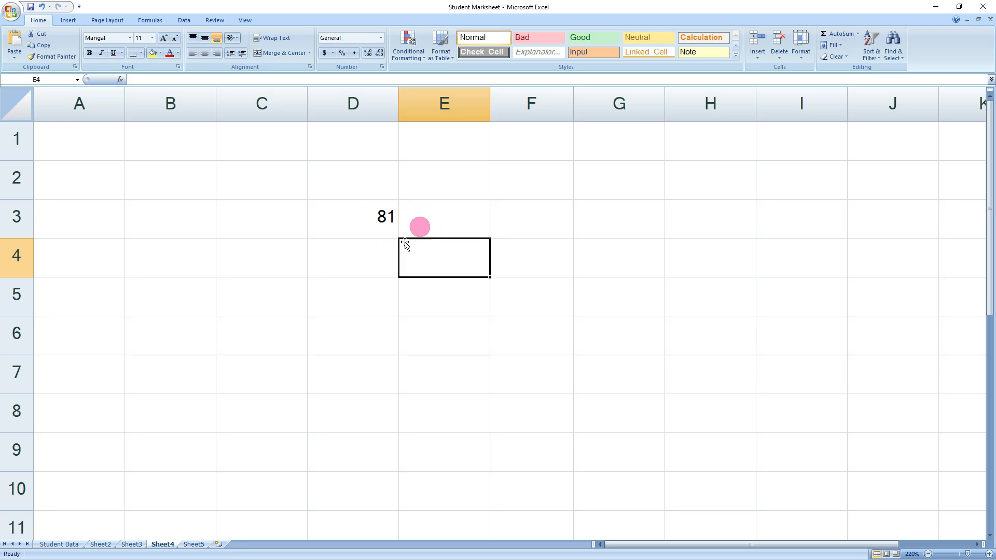
left_click(363, 251)
double_click(291, 227)
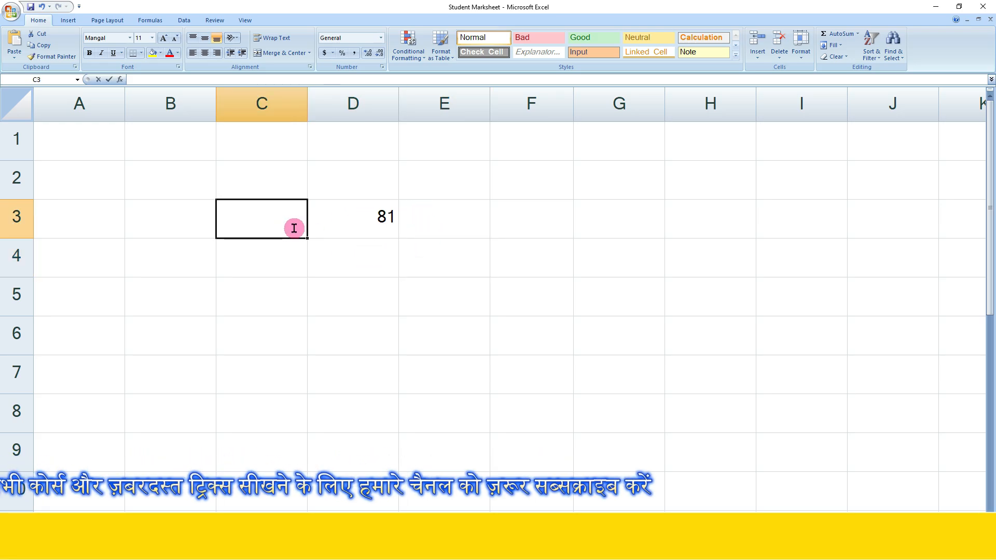
type("uuu")
left_click_drag(356, 273, 353, 299)
left_click(274, 222)
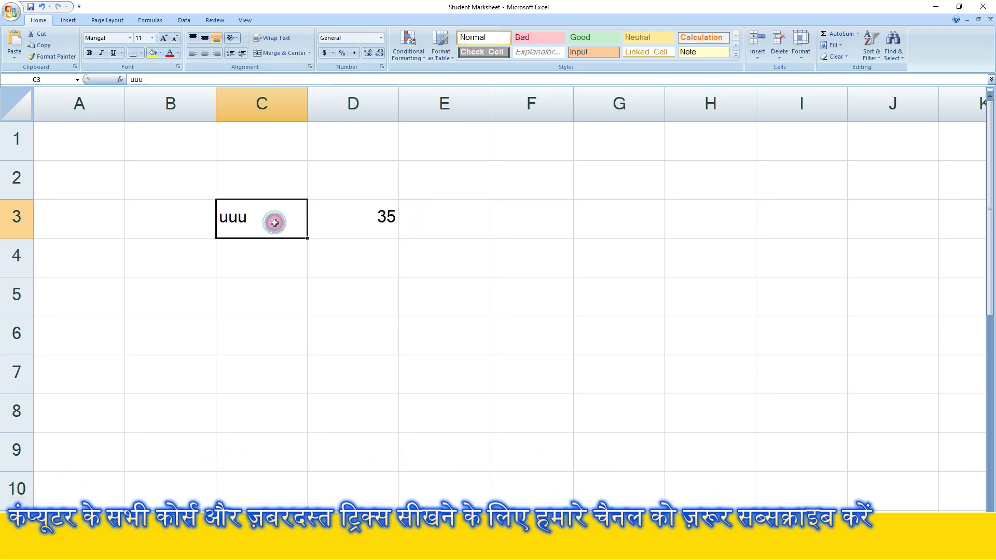
key("Delete")
left_click(378, 257)
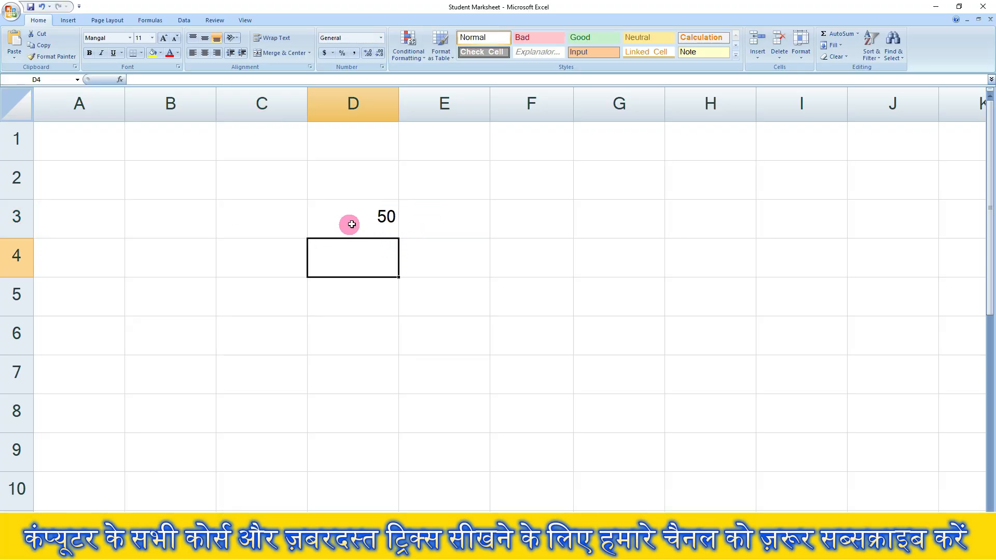
left_click(381, 221)
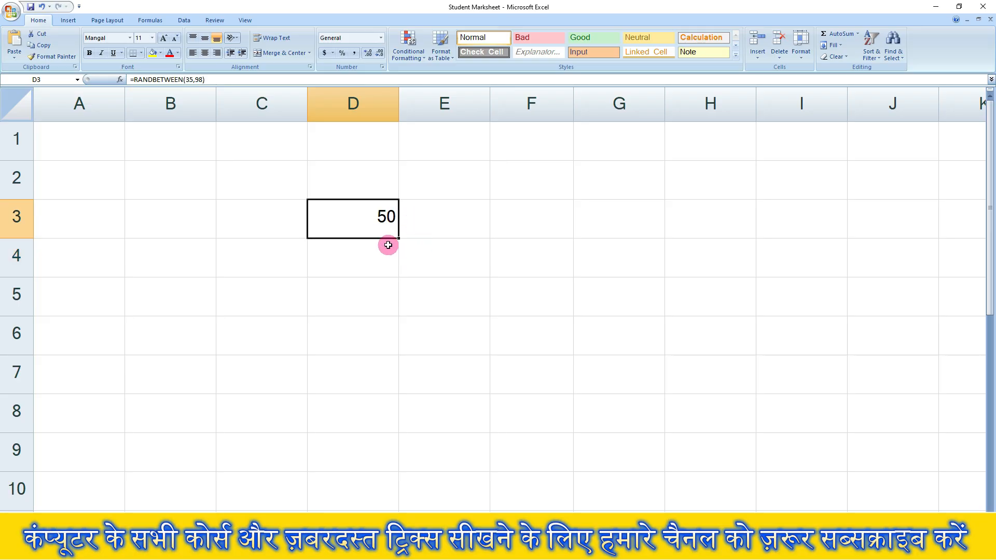
scroll(459, 237, "down", 1)
scroll(434, 273, "up", 1)
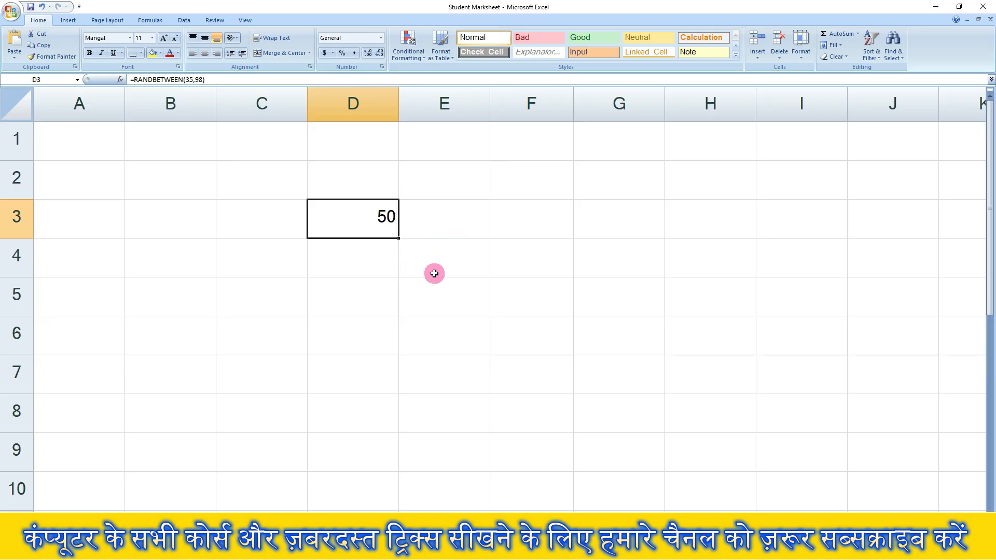
scroll(414, 269, "down", 1)
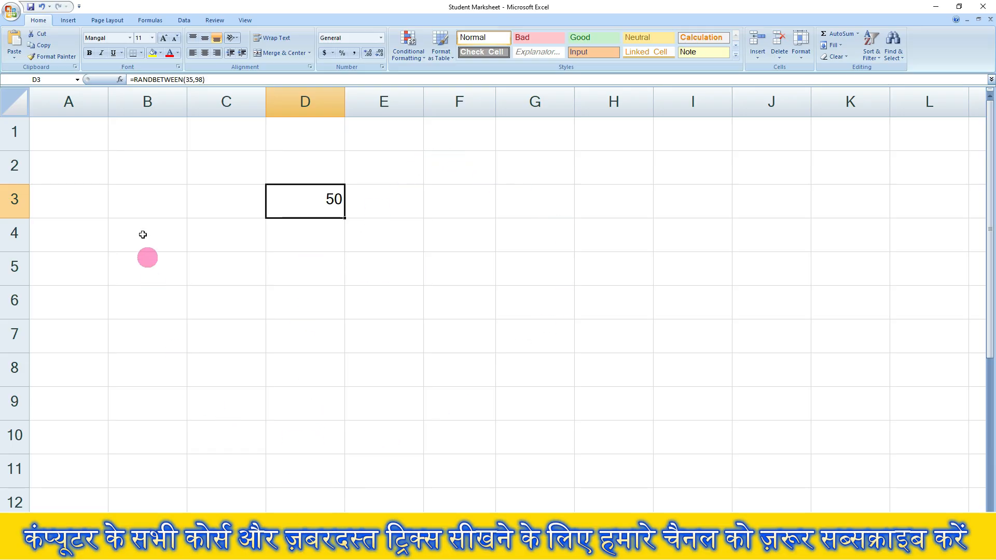
- Fill the RANDBETWEEN formula down from D3 through D12
left_click_drag(308, 199, 301, 502)
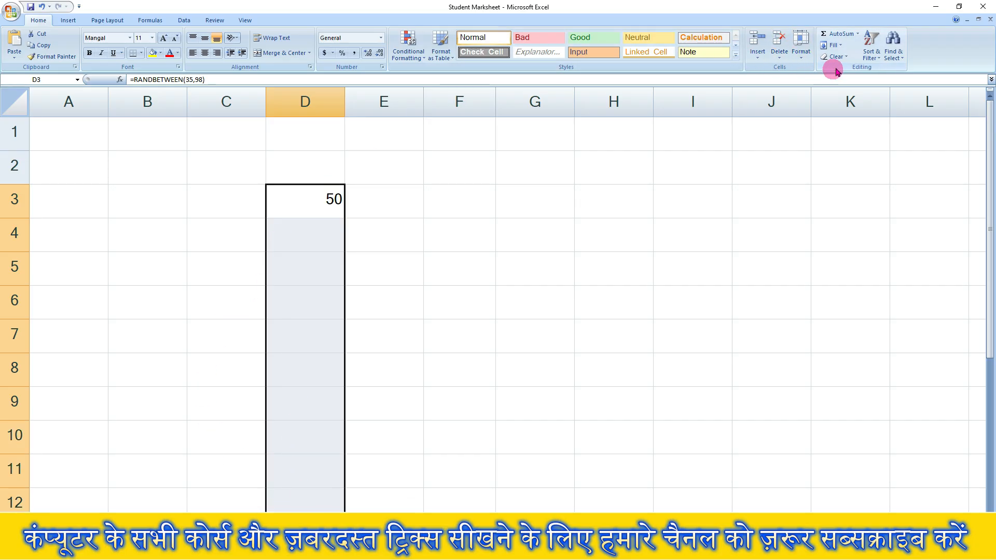
left_click(842, 46)
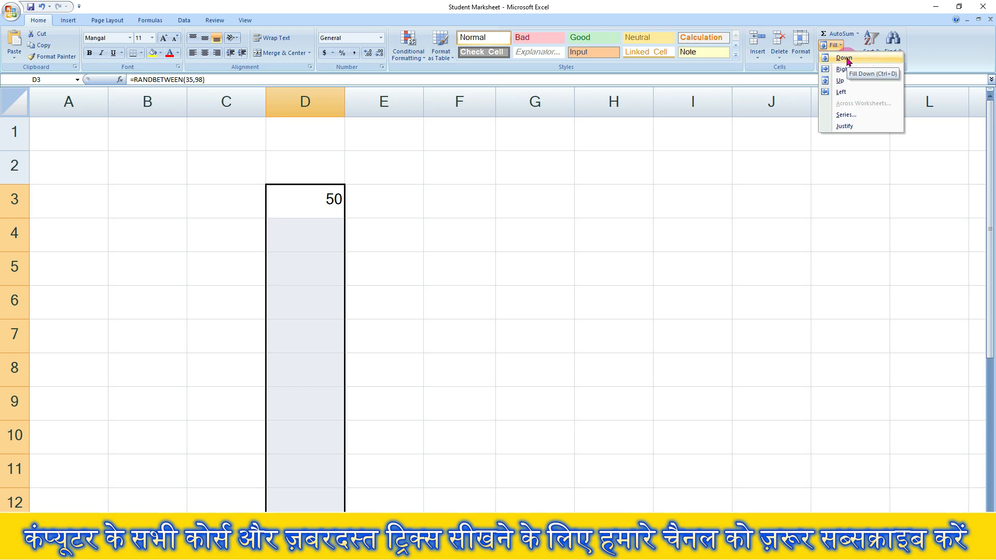
left_click(844, 59)
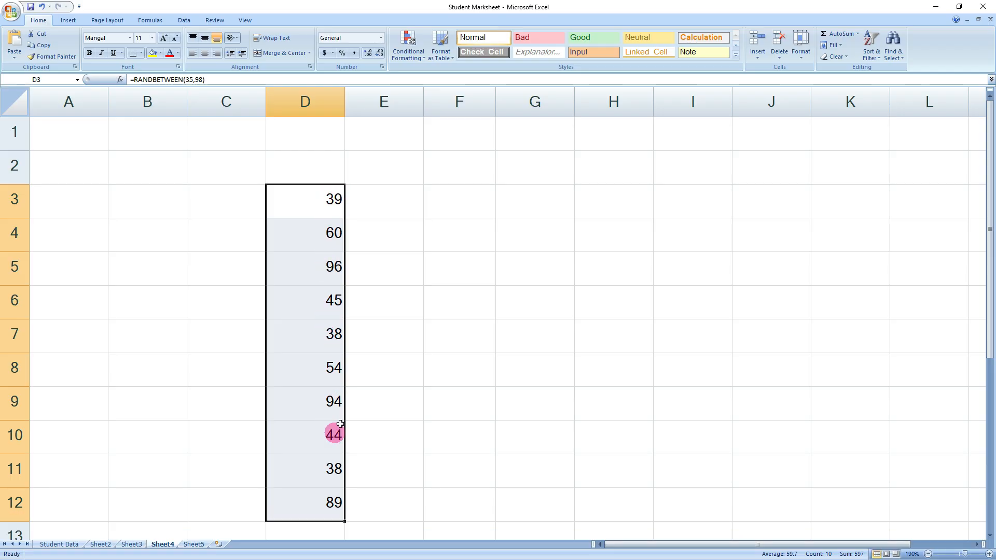
left_click(383, 206)
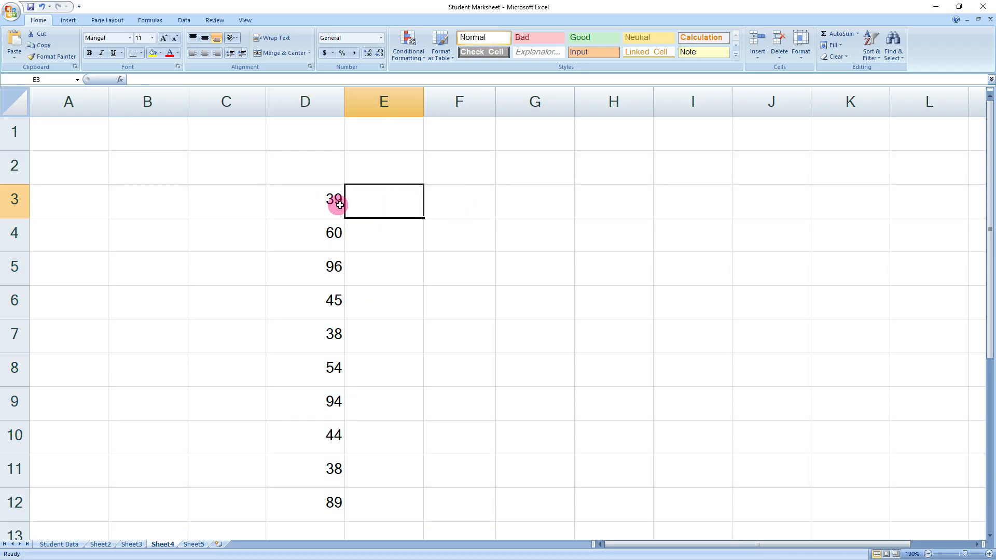
- Fill the D3:D12 formulas right across to column I, filling D3:I12
left_click_drag(333, 202, 711, 502)
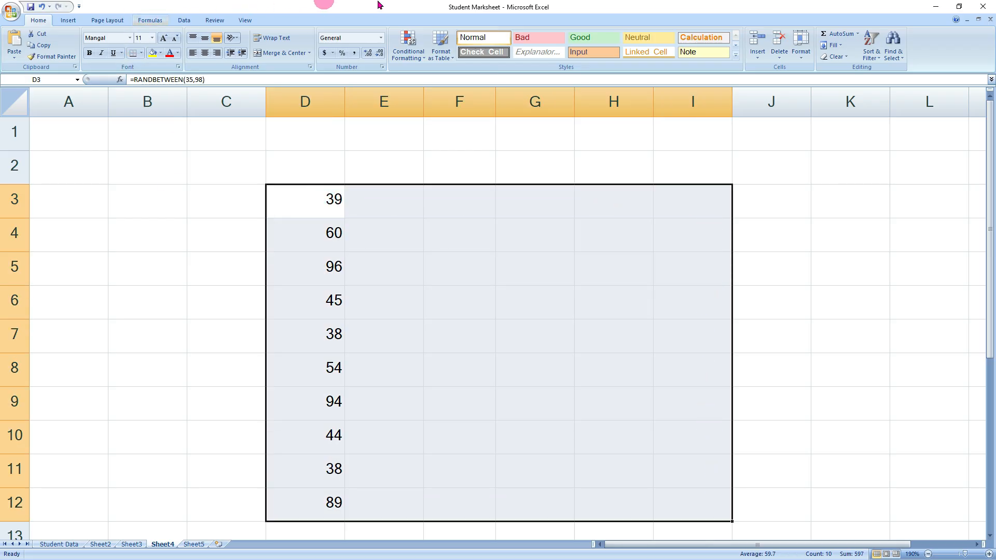
left_click(833, 45)
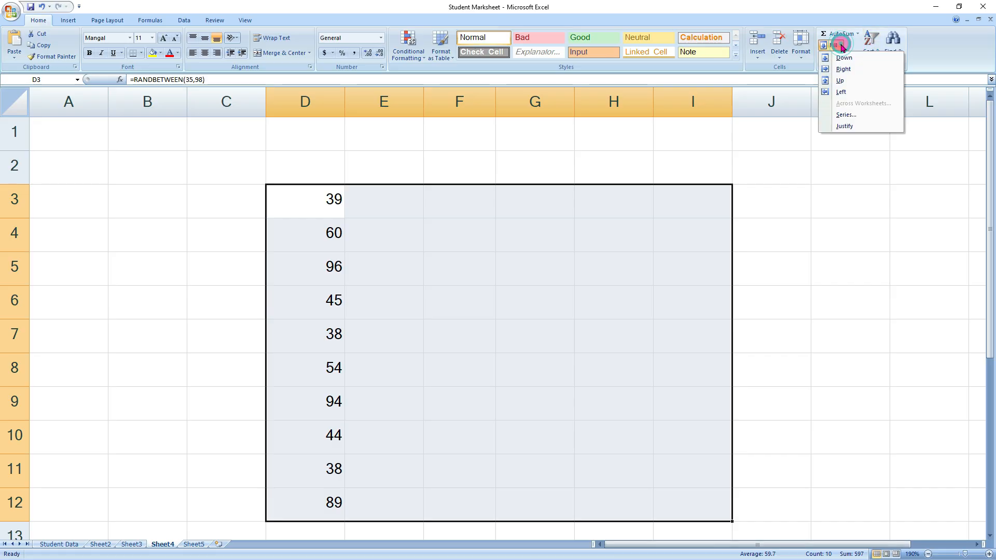
left_click(851, 74)
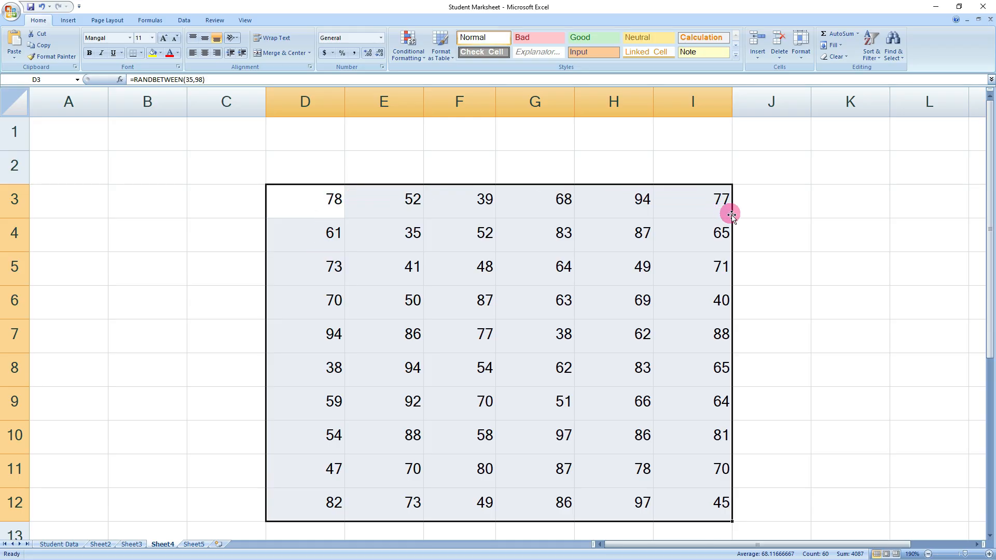
left_click_drag(309, 204, 145, 475)
left_click(284, 438)
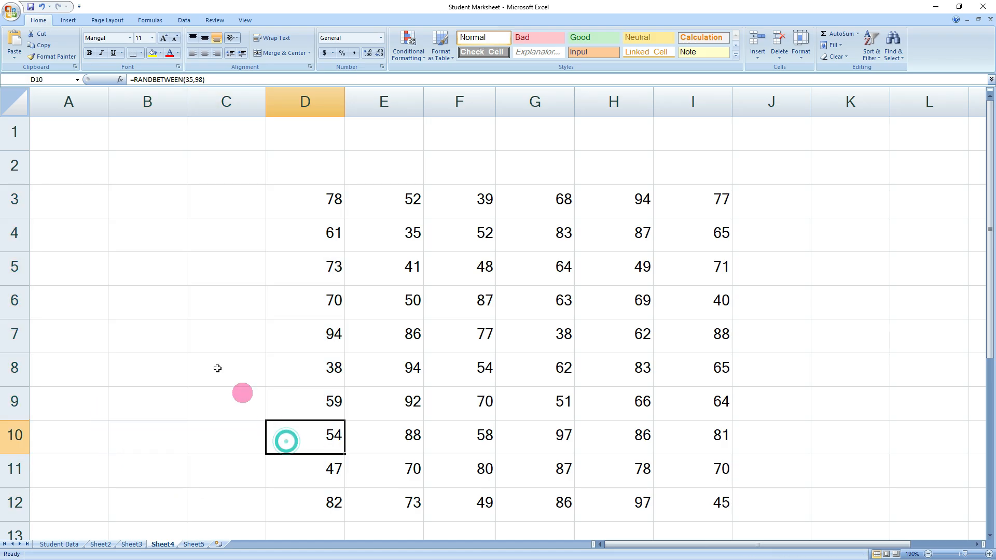
- Fill the formulas left from D3:D12 into columns B and C
left_click_drag(138, 195, 322, 502)
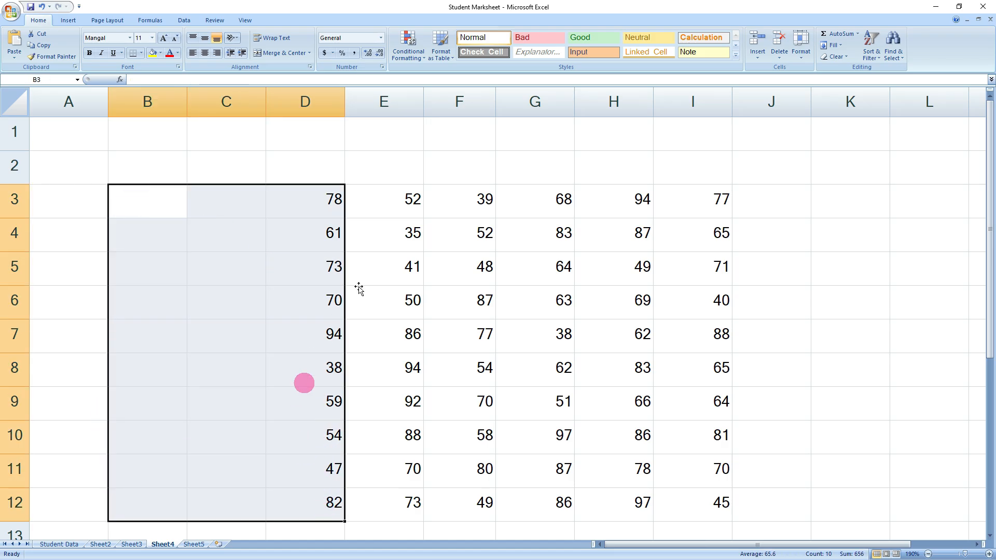
left_click(840, 49)
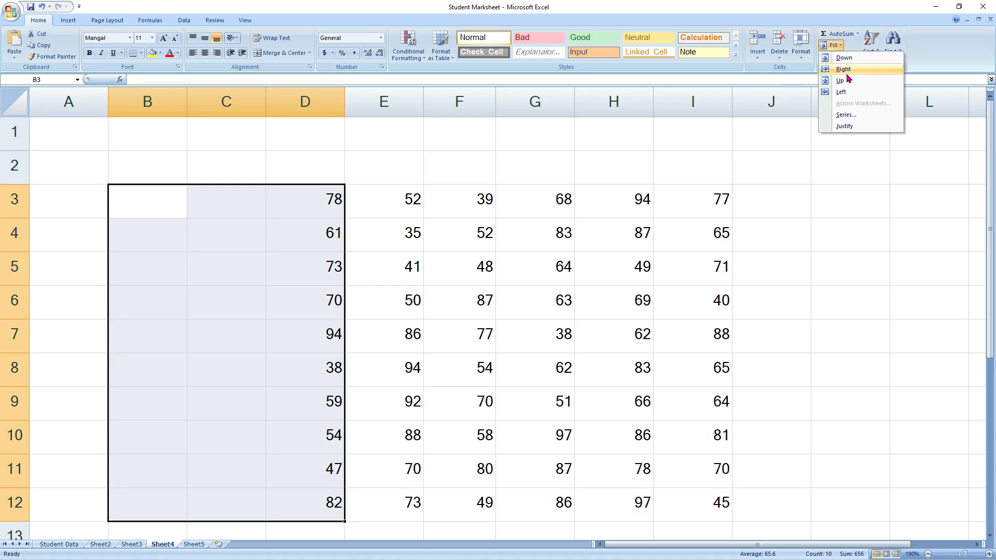
left_click(840, 94)
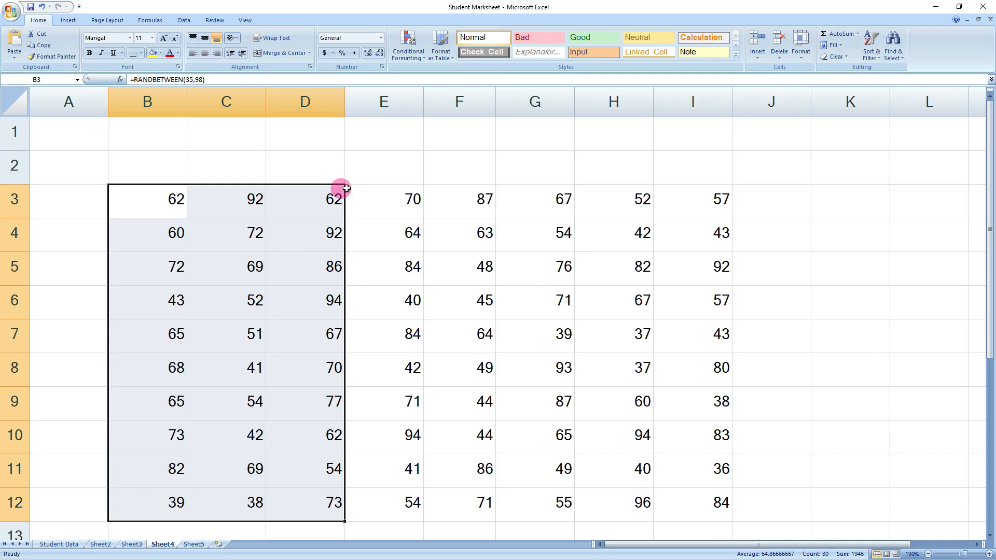
left_click(228, 265)
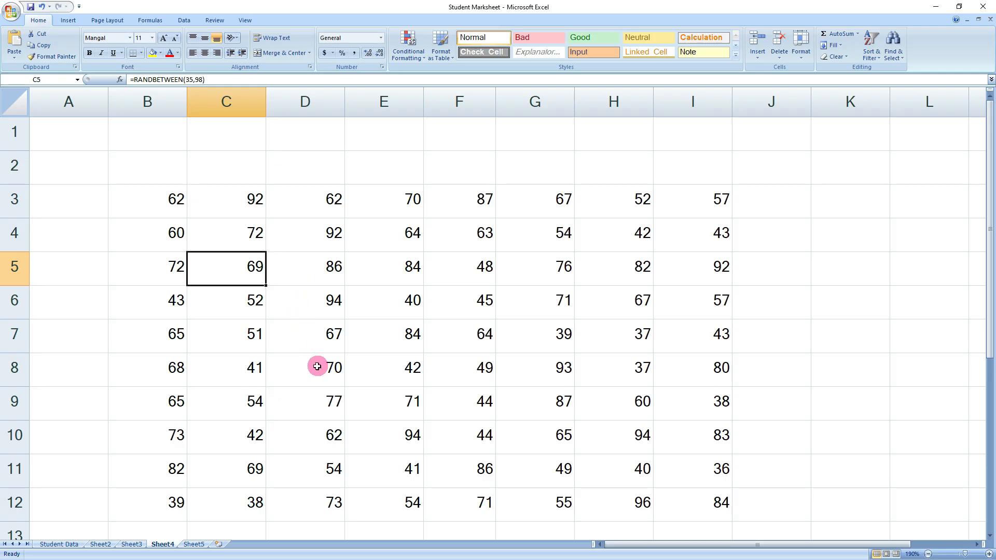
- Fill the formulas up from row 3 into rows 1–2, then select B1:I12
left_click_drag(169, 197, 724, 139)
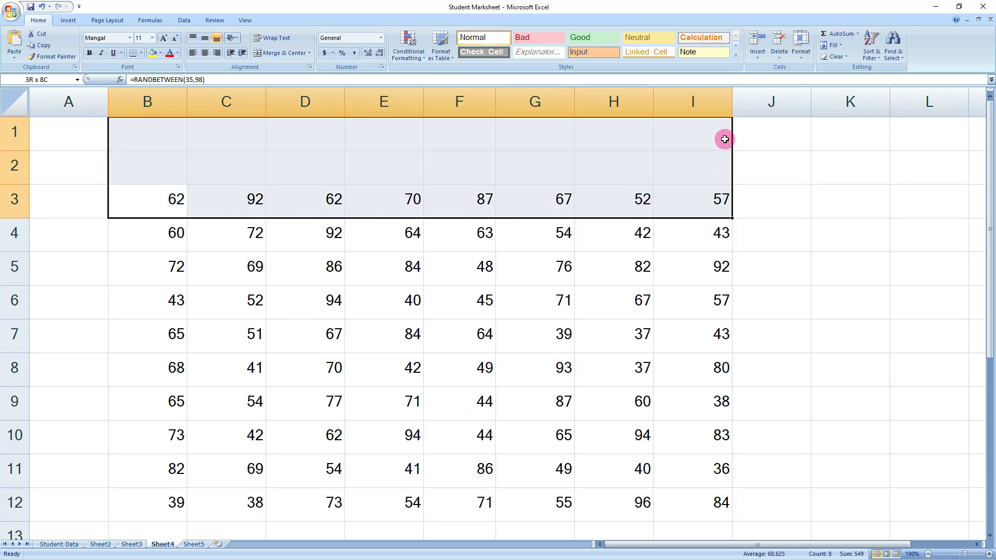
left_click(841, 45)
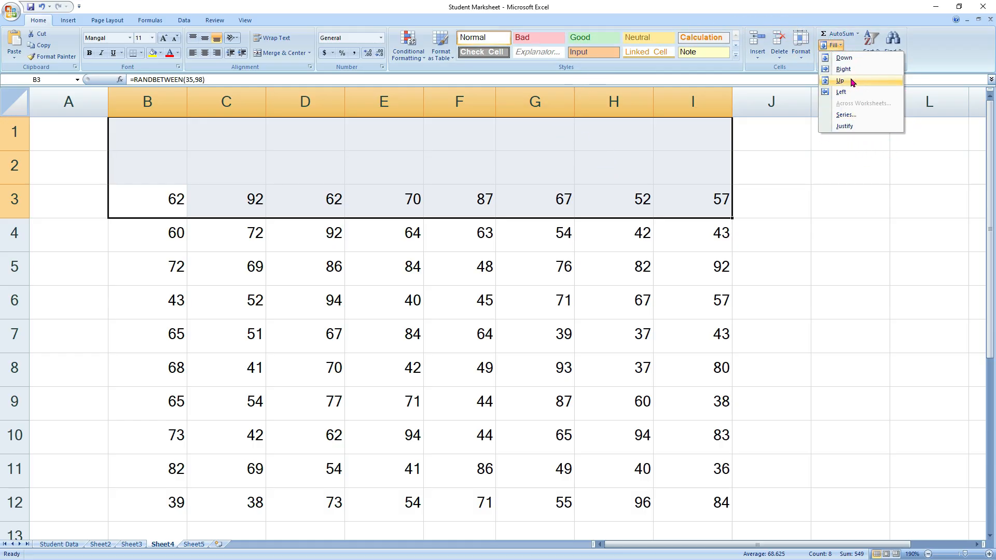
left_click(840, 80)
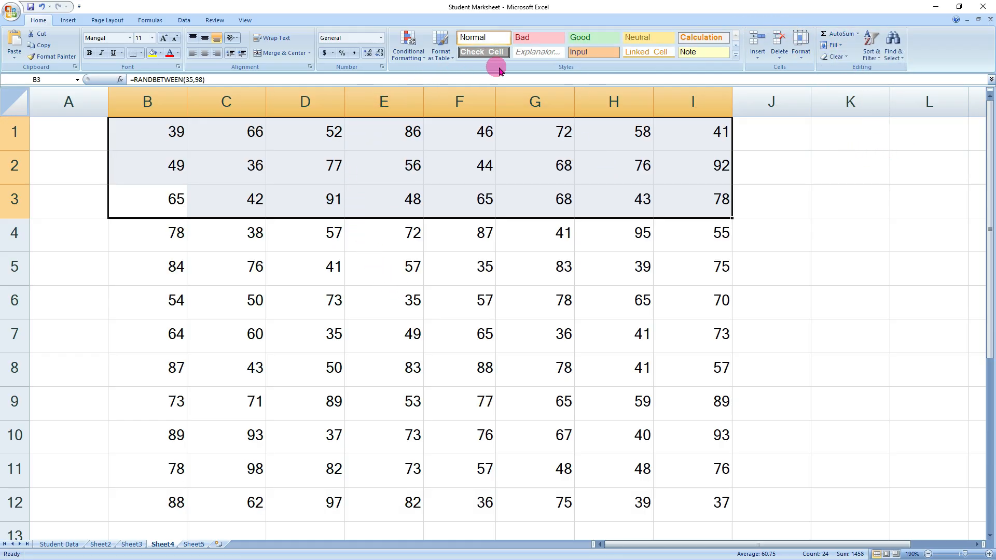
left_click(560, 380)
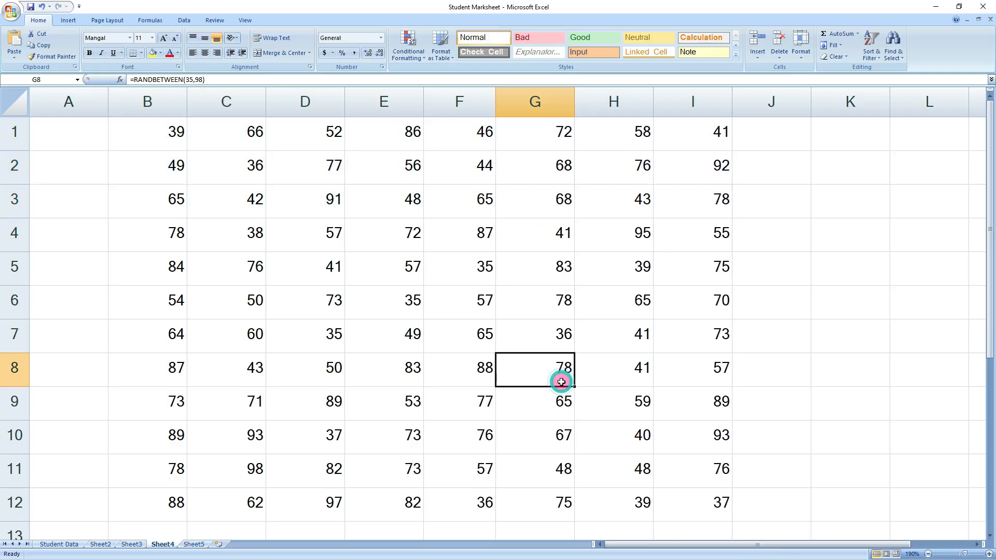
left_click(787, 341)
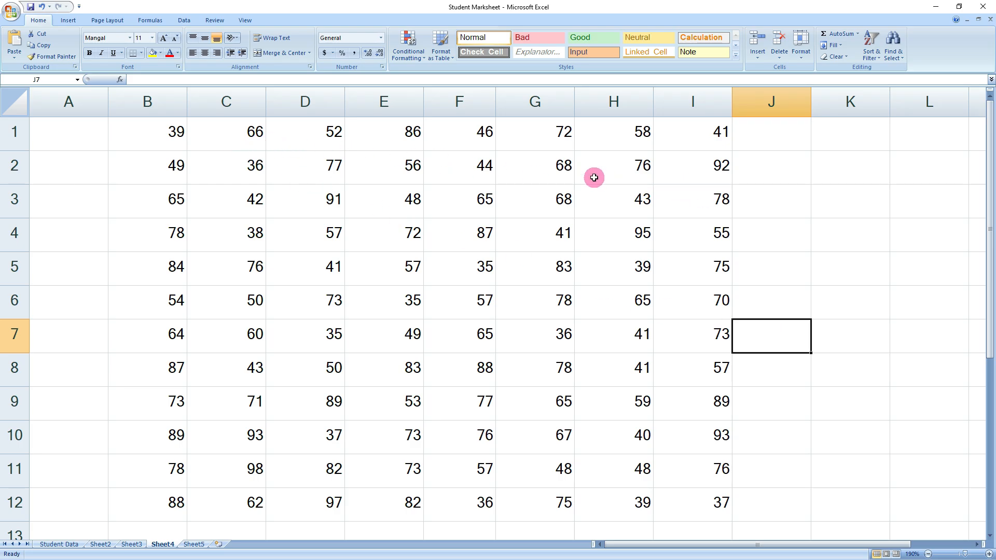
left_click_drag(145, 137, 723, 494)
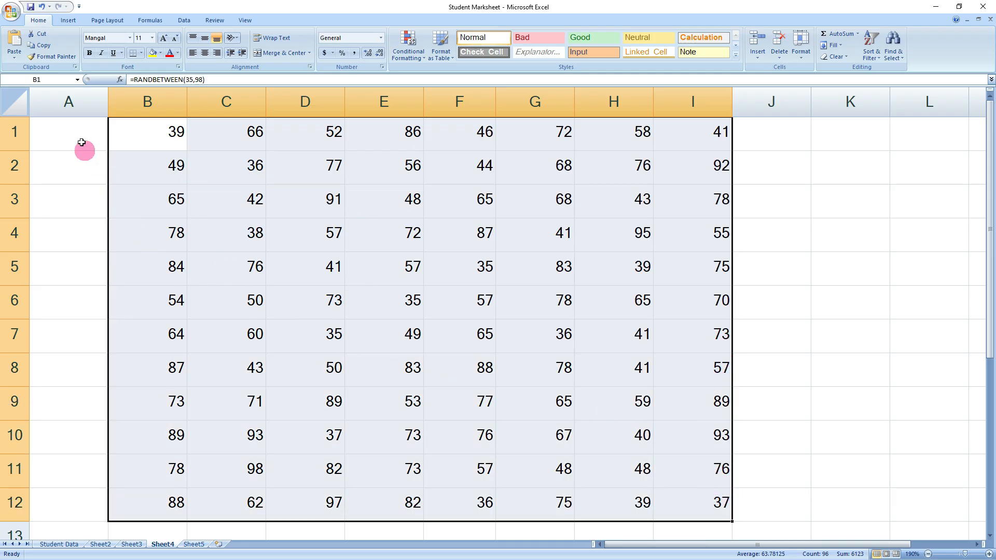
- Copy B1:I12 and paste it back as values, replacing the RANDBETWEEN formulas
left_click(42, 48)
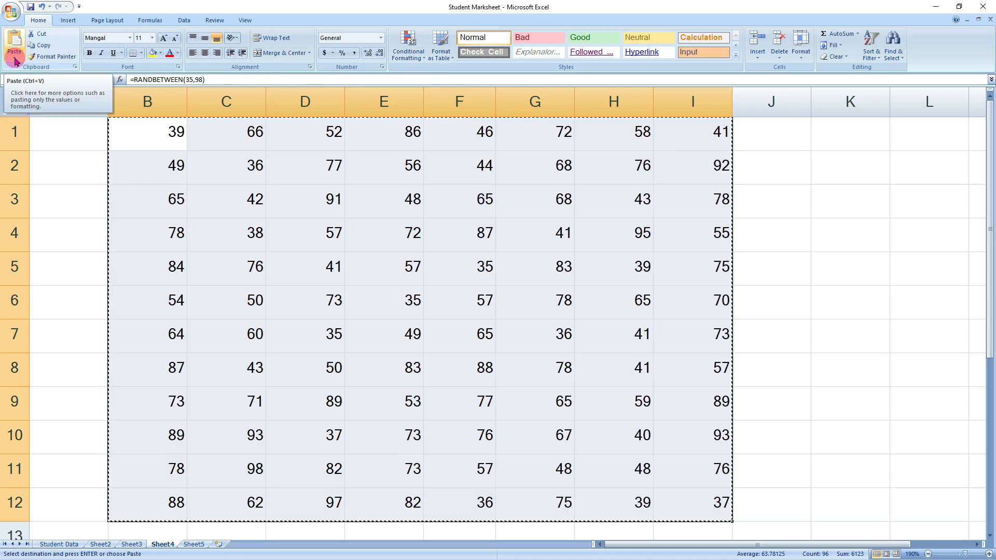
left_click(13, 61)
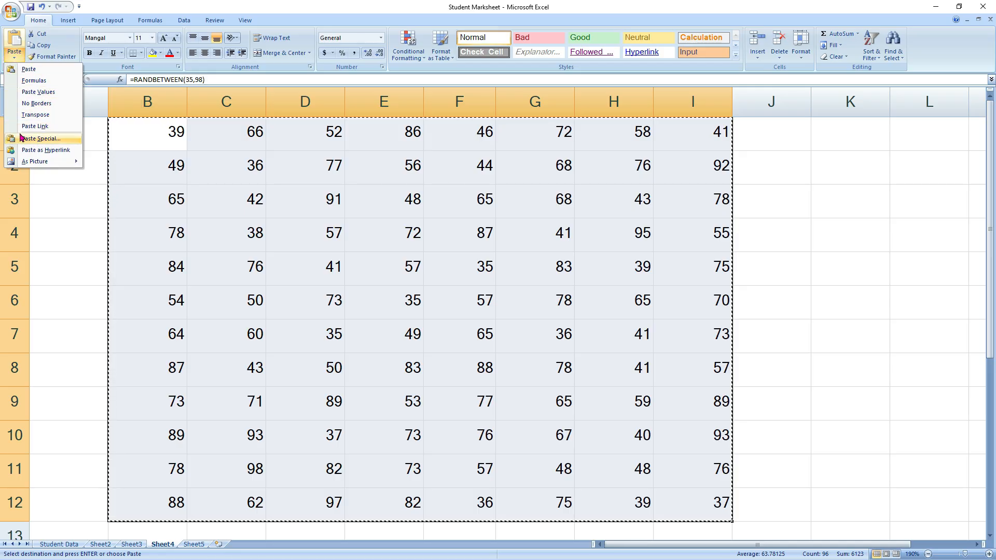
left_click(36, 94)
left_click(408, 206)
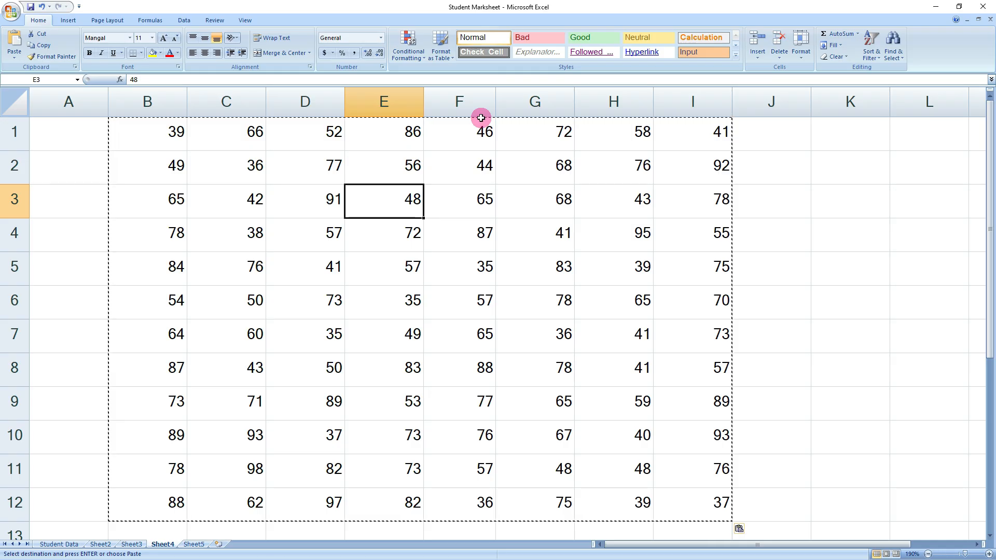
key("Escape")
left_click(816, 289)
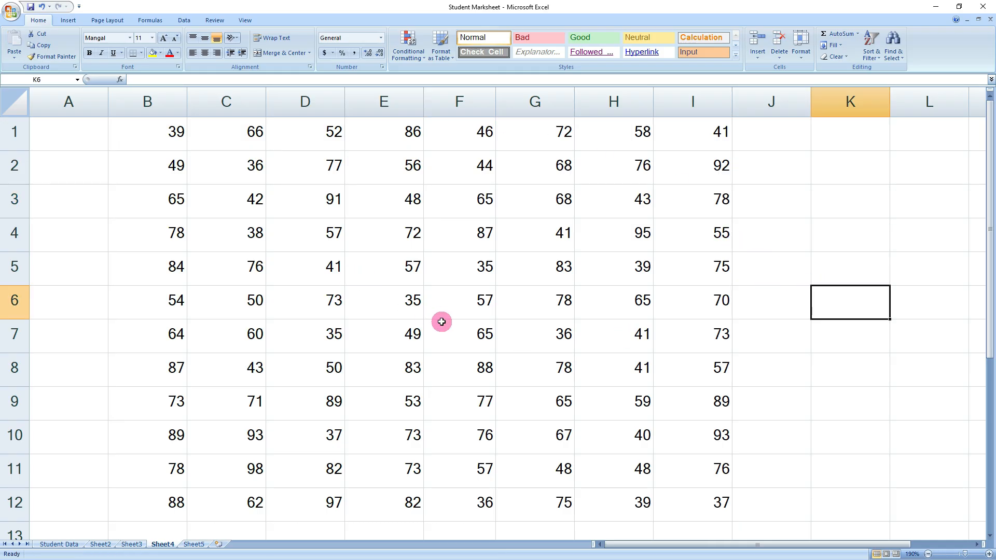
left_click(782, 241)
type("jj")
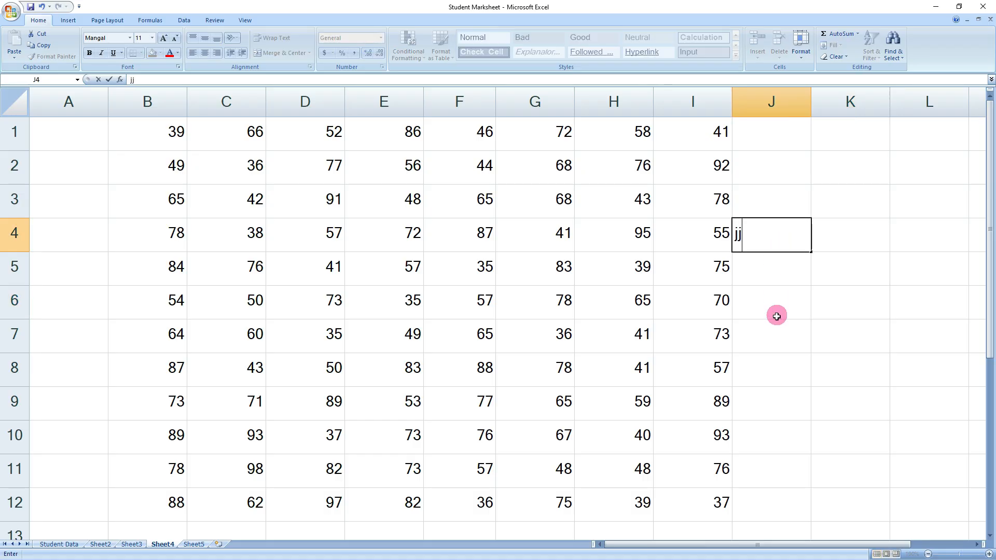
left_click(776, 311)
left_click(765, 245)
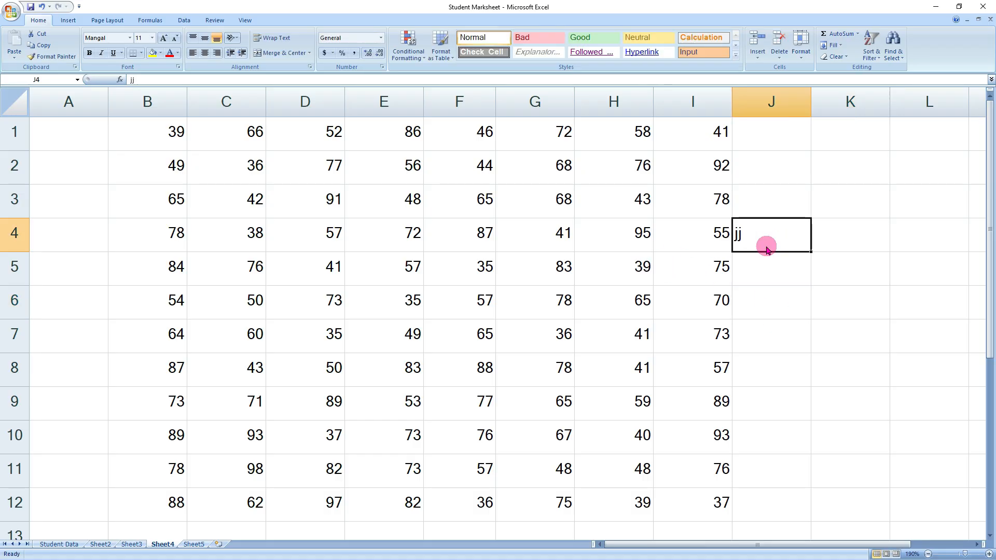
key("Delete")
left_click(769, 294)
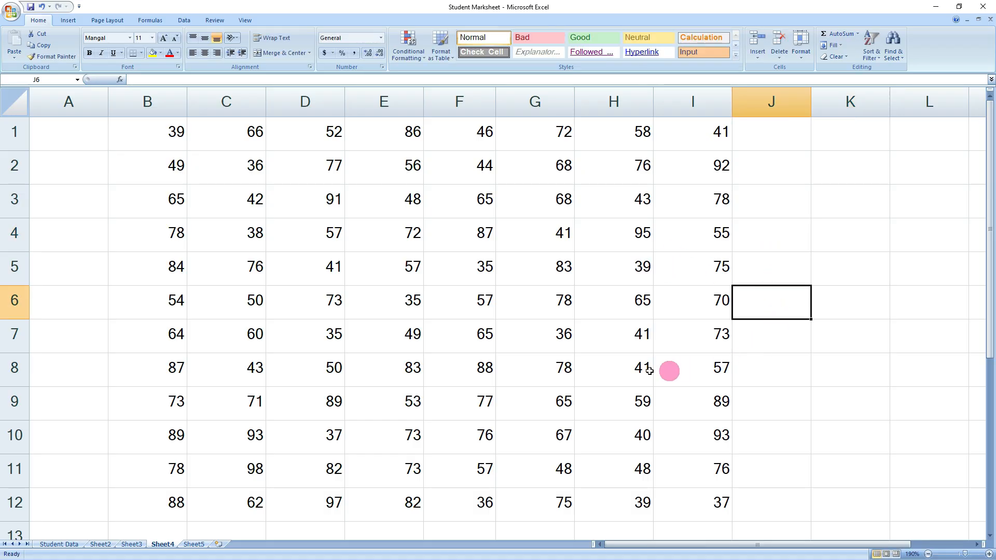
left_click(842, 46)
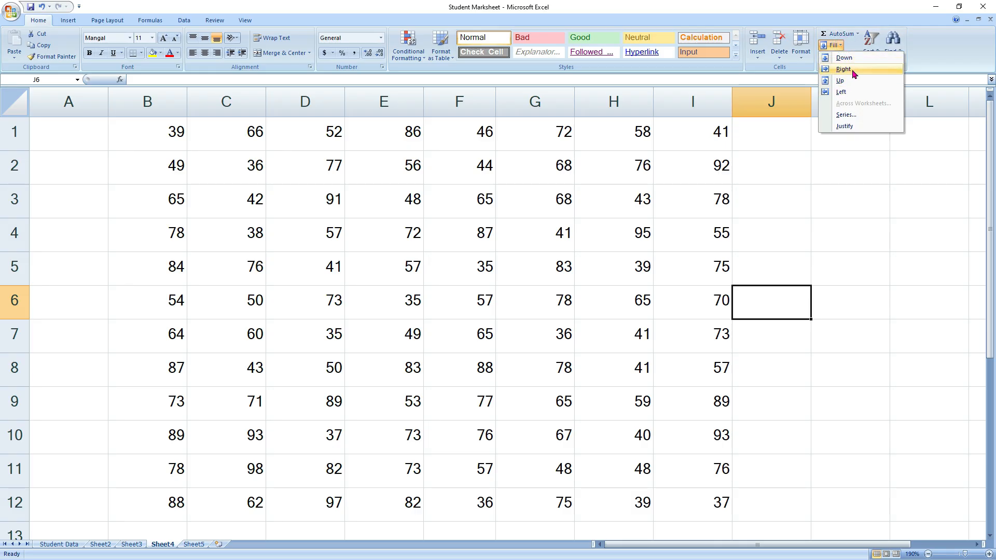
left_click(811, 216)
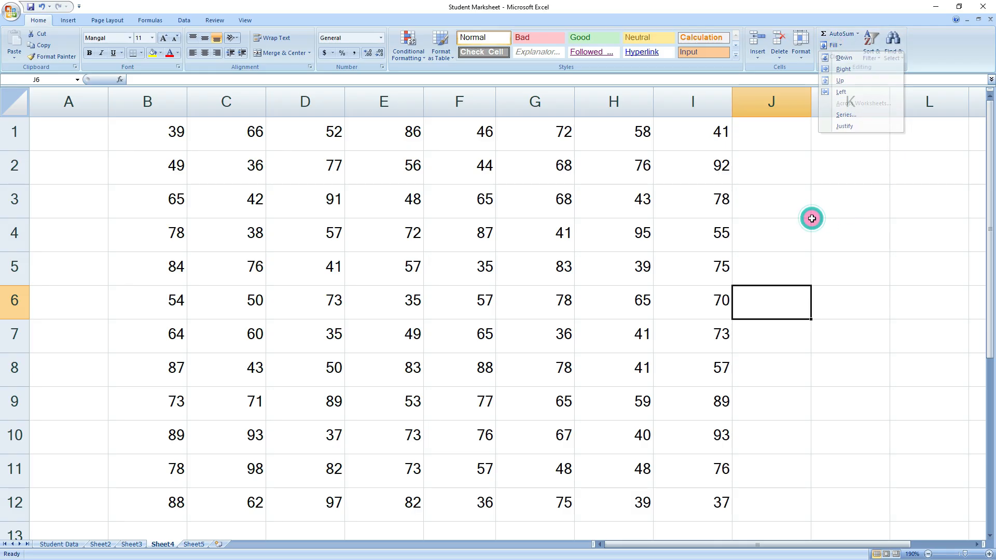
left_click(778, 209)
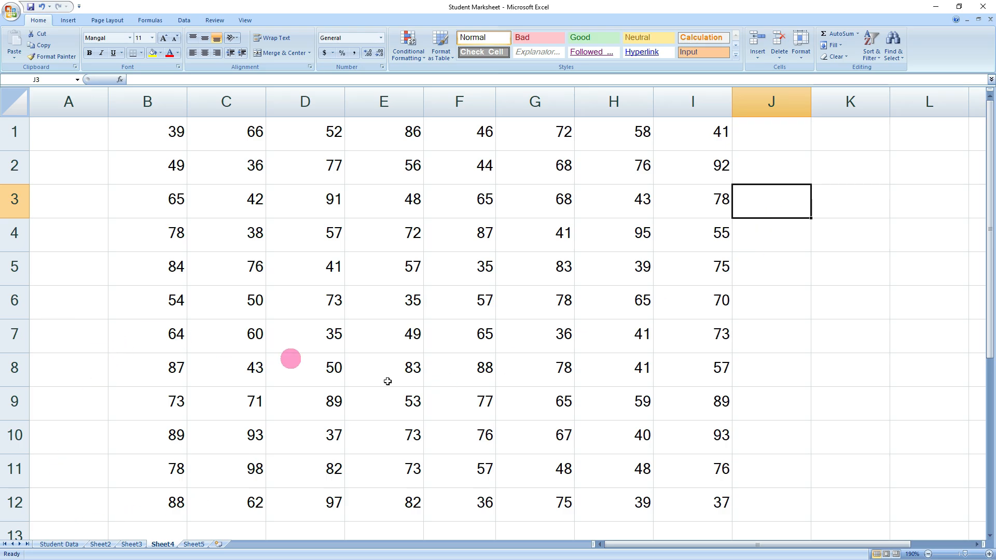
scroll(467, 442, "down", 4)
left_click(300, 291)
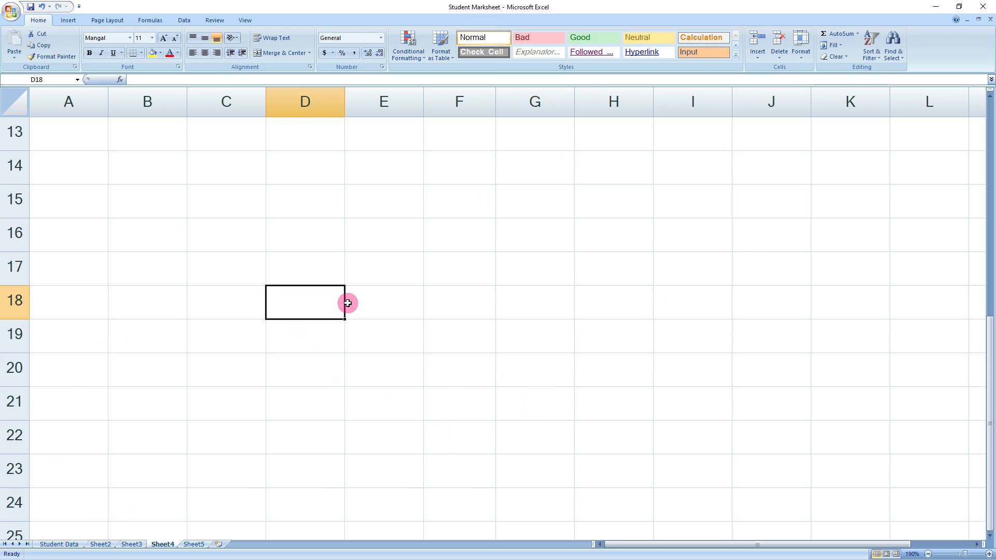
- Type a sample first name in D18 and fill it down through D24
type("Aman")
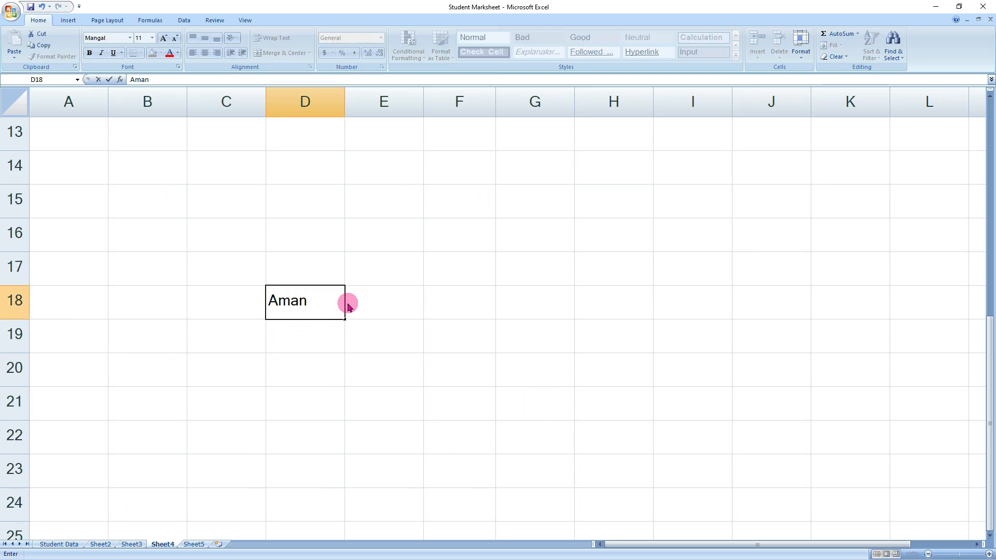
left_click(363, 303)
left_click_drag(316, 300, 315, 509)
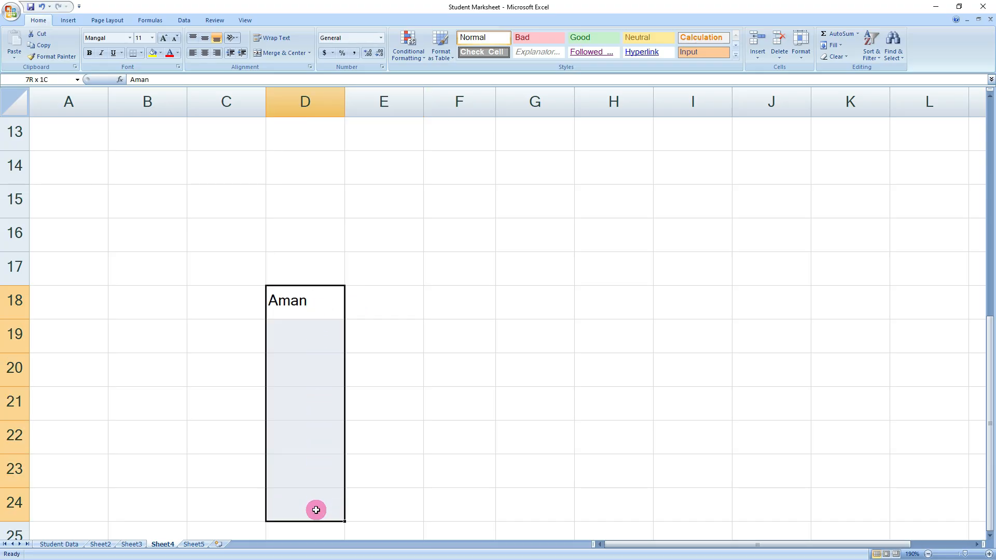
left_click(845, 45)
left_click(848, 57)
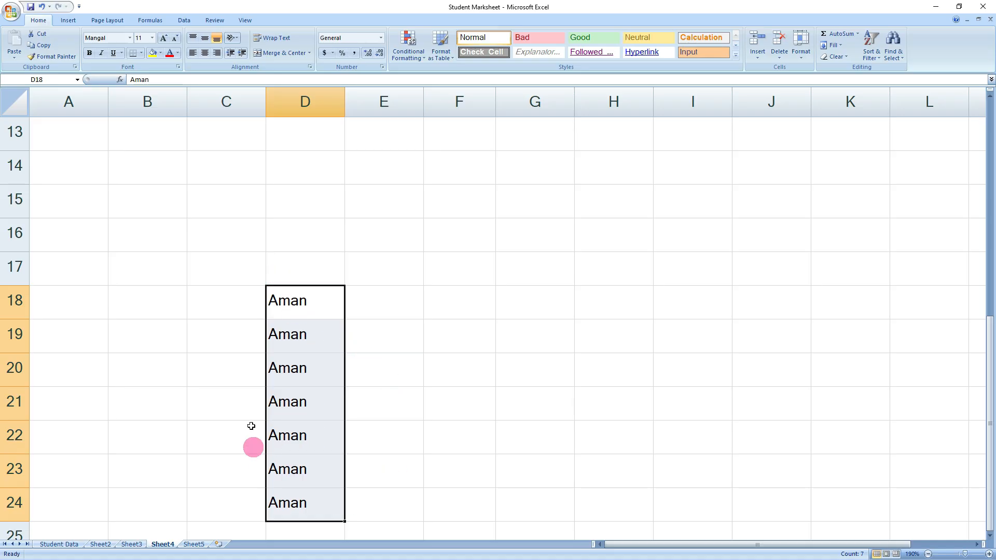
- Undo the fill and delete the sample name from D18
key("ctrl+z")
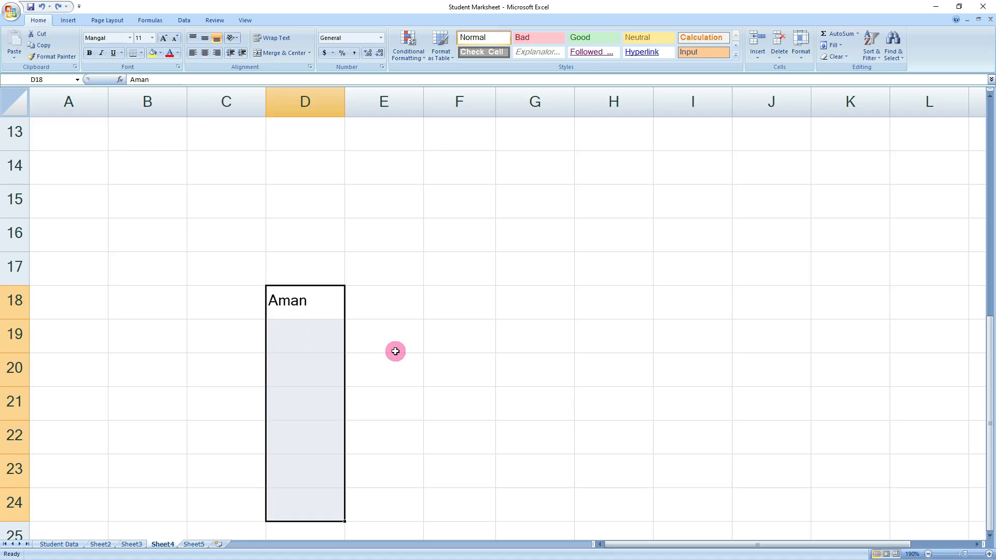
left_click(355, 340)
left_click(314, 314)
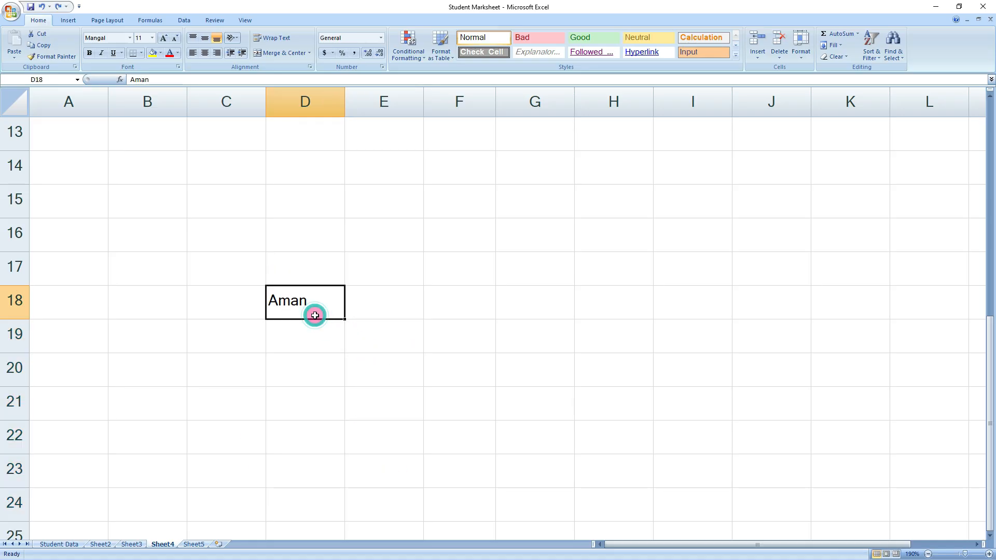
key("Delete")
left_click(387, 258)
left_click(832, 46)
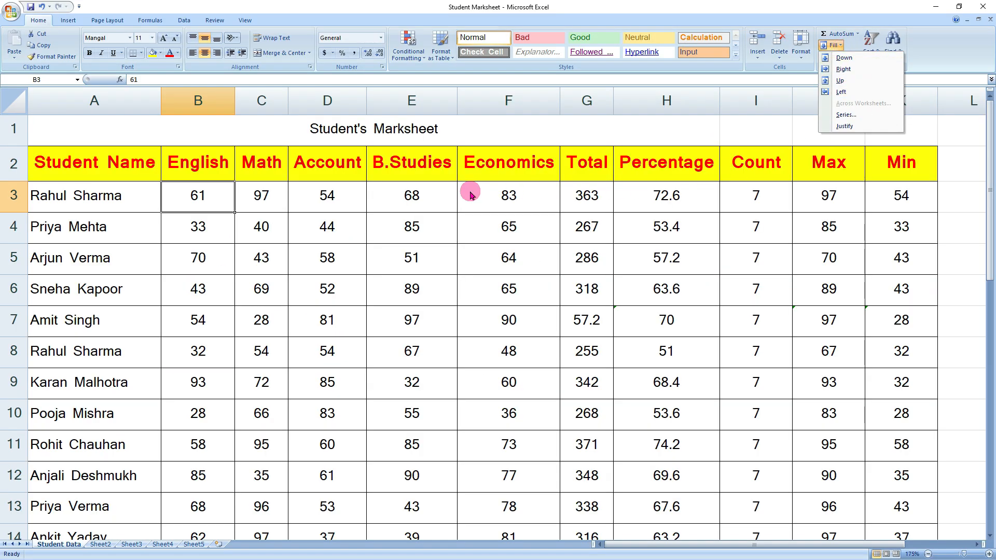
- Select A2:H2 on Student Data, then look over the empty Sheet4 and Sheet5, ending on Sheet4
left_click(423, 183)
left_click_drag(68, 165, 881, 165)
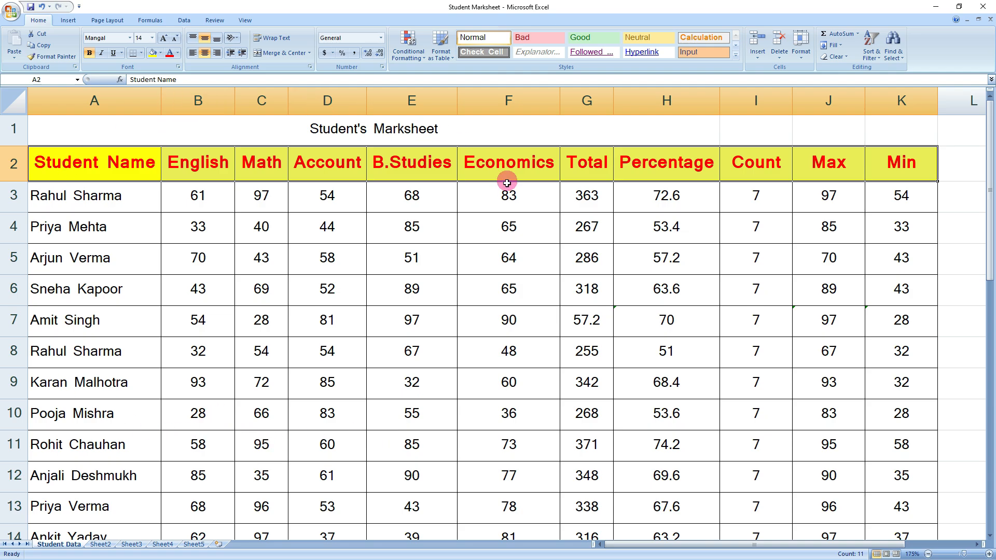
left_click(163, 544)
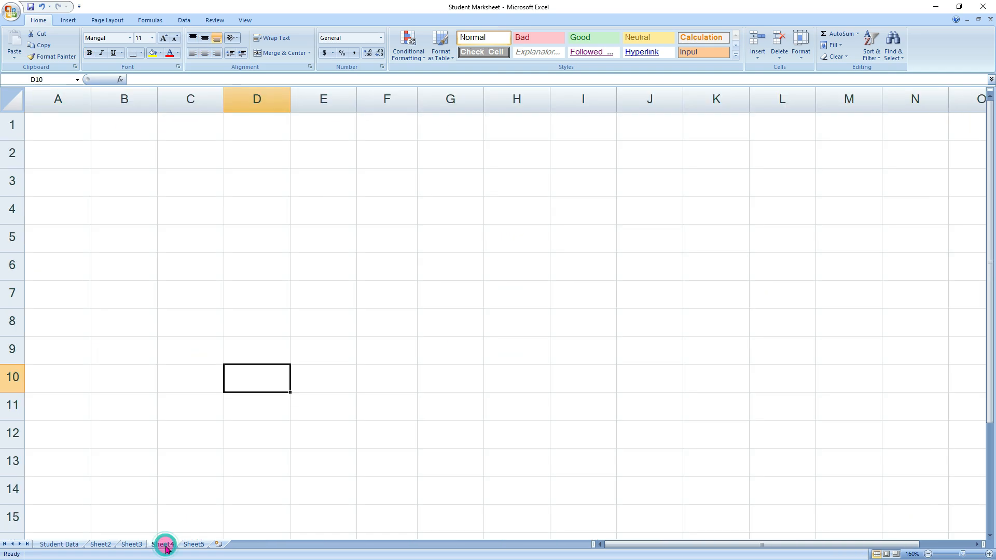
left_click(58, 143)
left_click(127, 150)
left_click(294, 151)
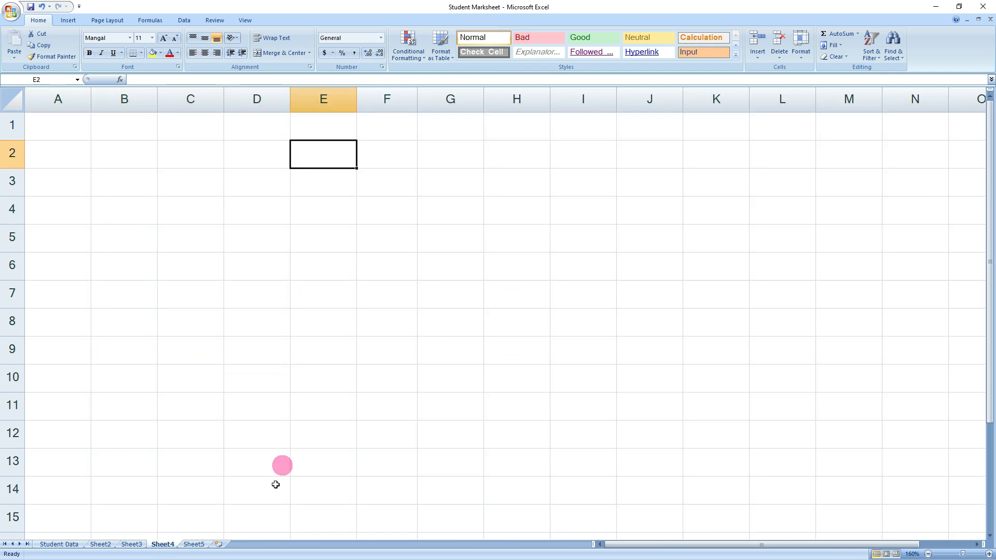
left_click(193, 545)
left_click(165, 545)
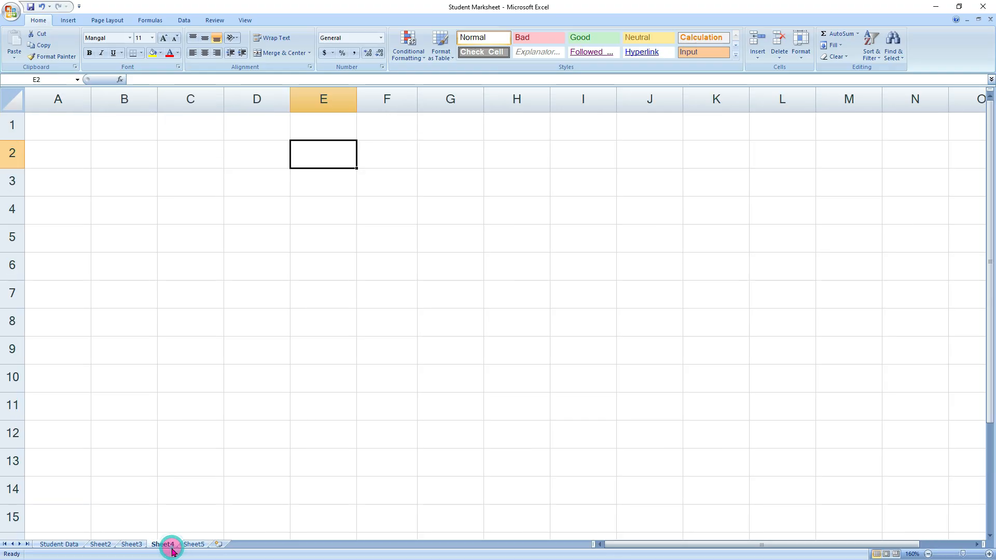
- On Student Data, copy the header cells' formatting onto A2 with Format Painter
left_click(38, 544)
left_click(73, 162)
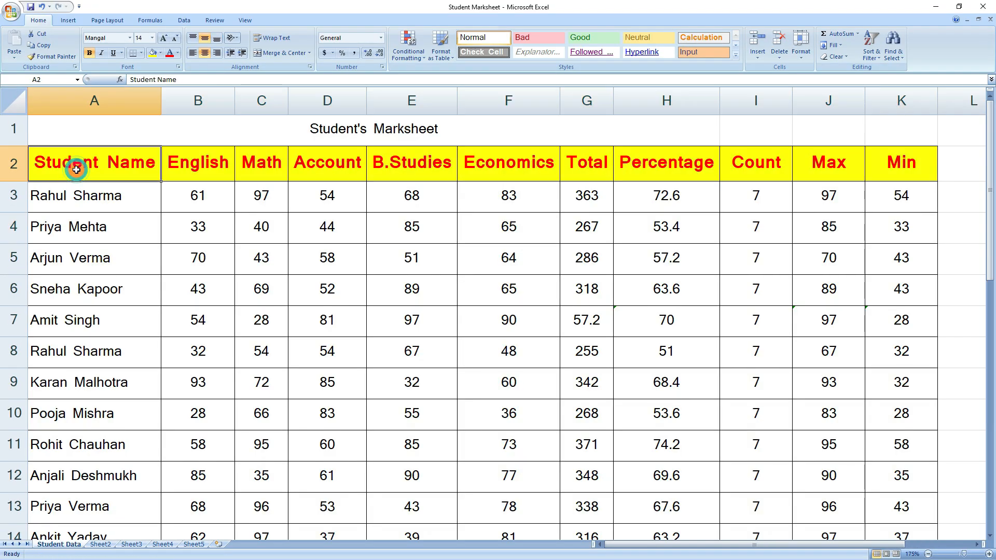
left_click_drag(83, 162, 885, 177)
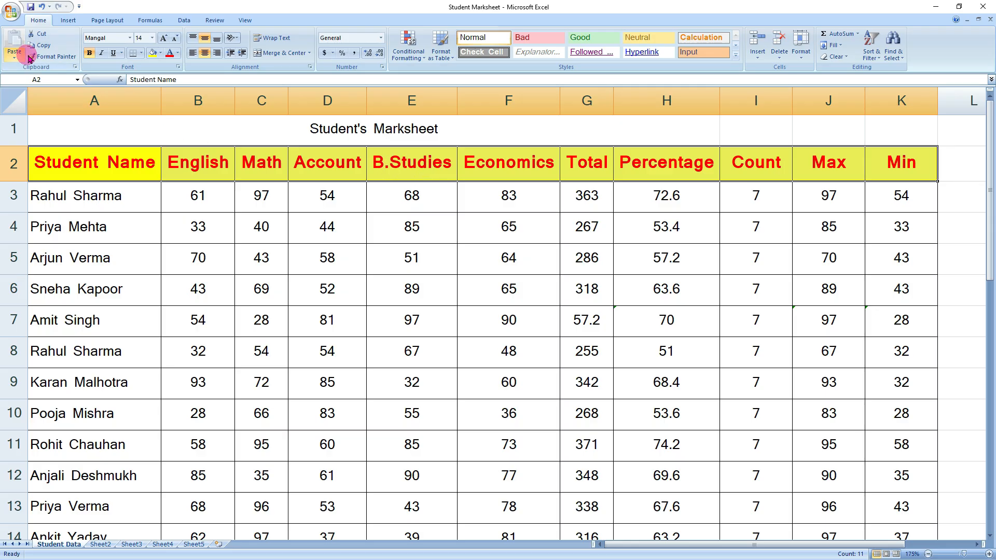
left_click(56, 55)
left_click(81, 168)
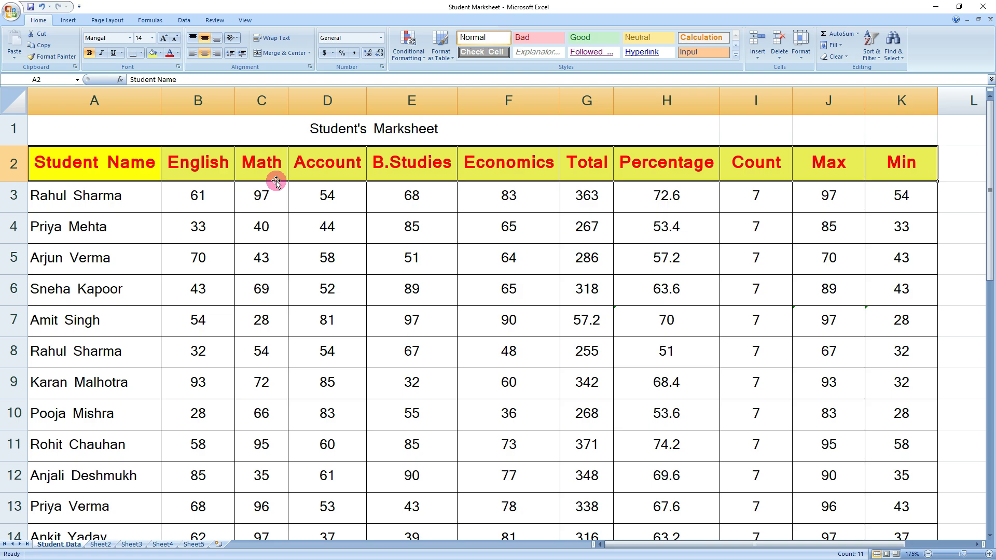
- Select the header row from A2 and group Sheet4 and Sheet5 with the marksheet
left_click(324, 353)
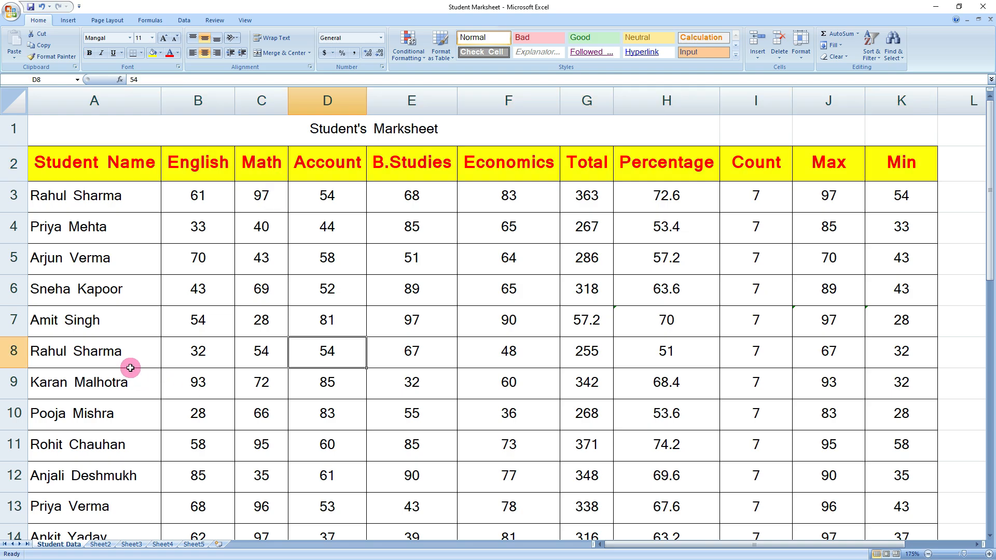
left_click_drag(75, 165, 904, 173)
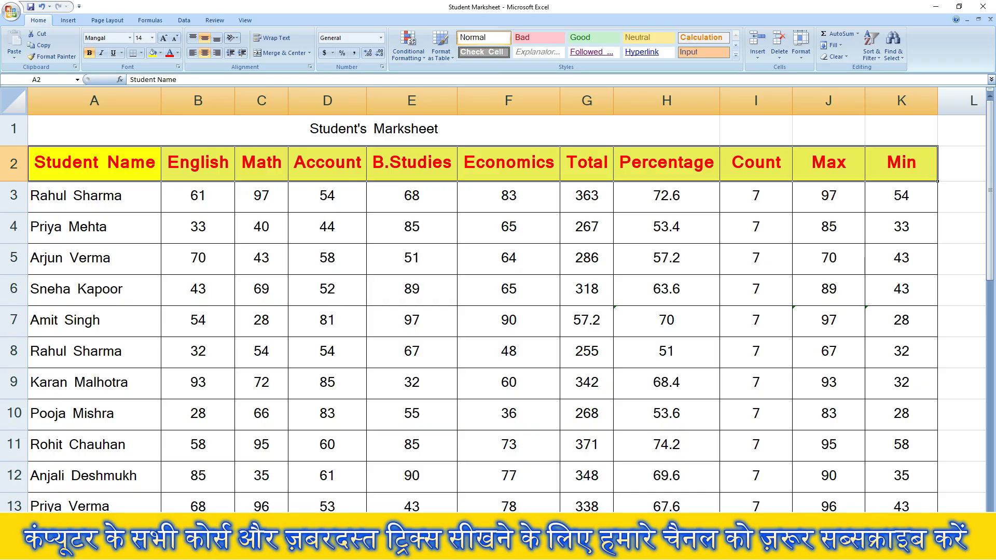
left_click(78, 523, "ctrl")
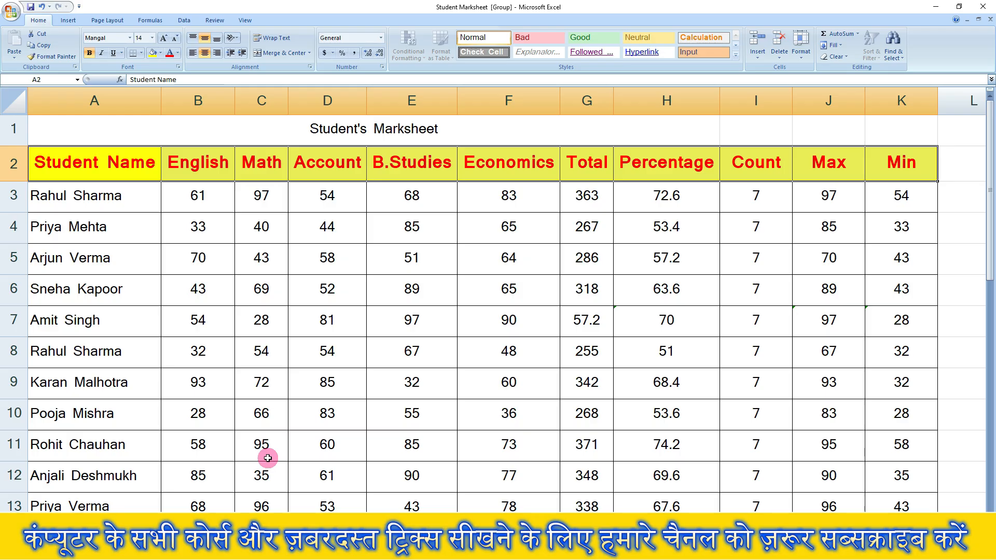
- Fill the Student Data header row across the grouped worksheets using the All option
left_click(840, 46)
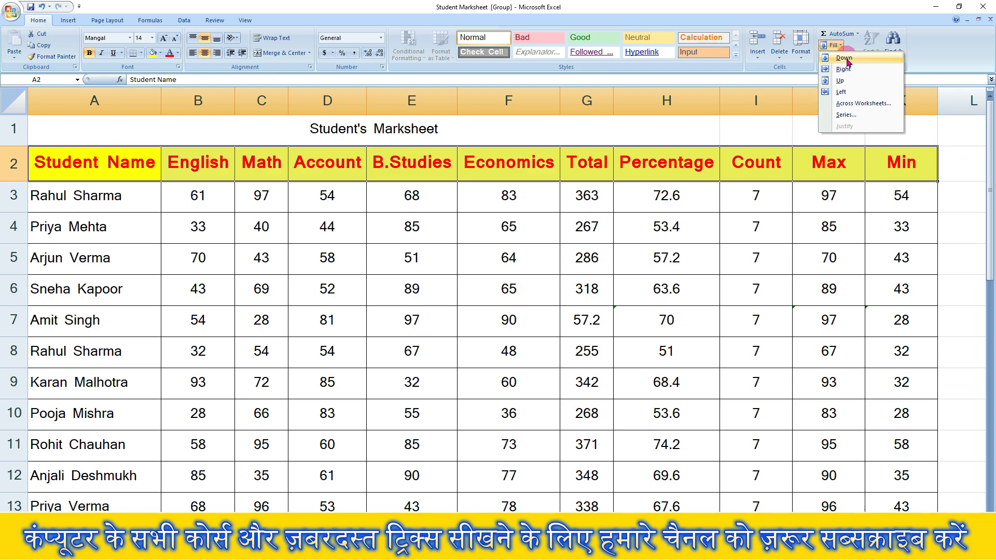
left_click(869, 104)
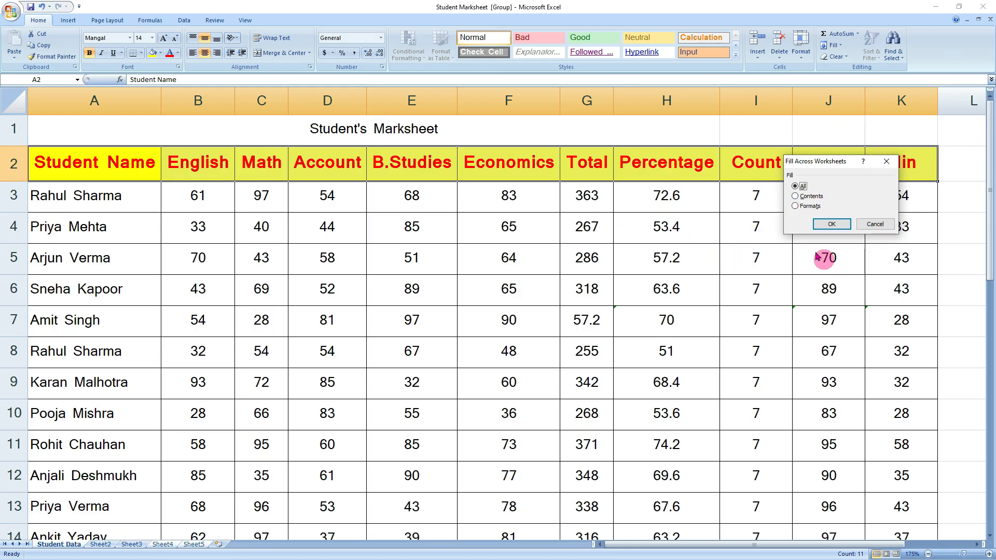
left_click(831, 223)
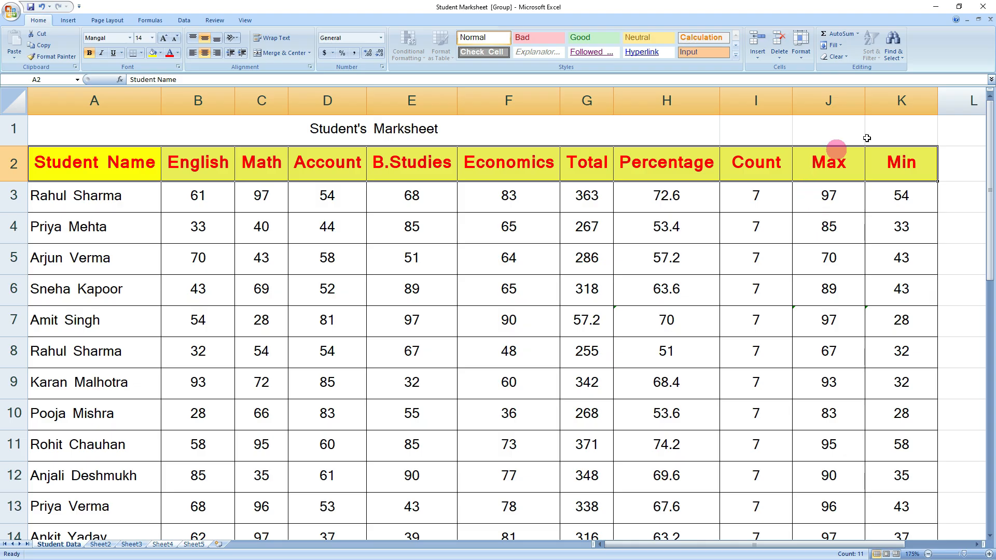
left_click(161, 544)
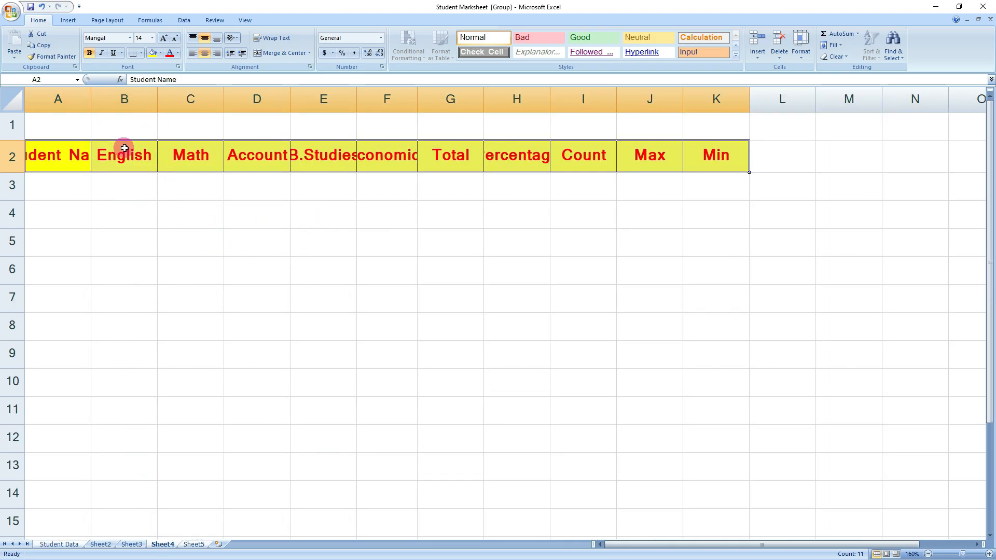
left_click(199, 545)
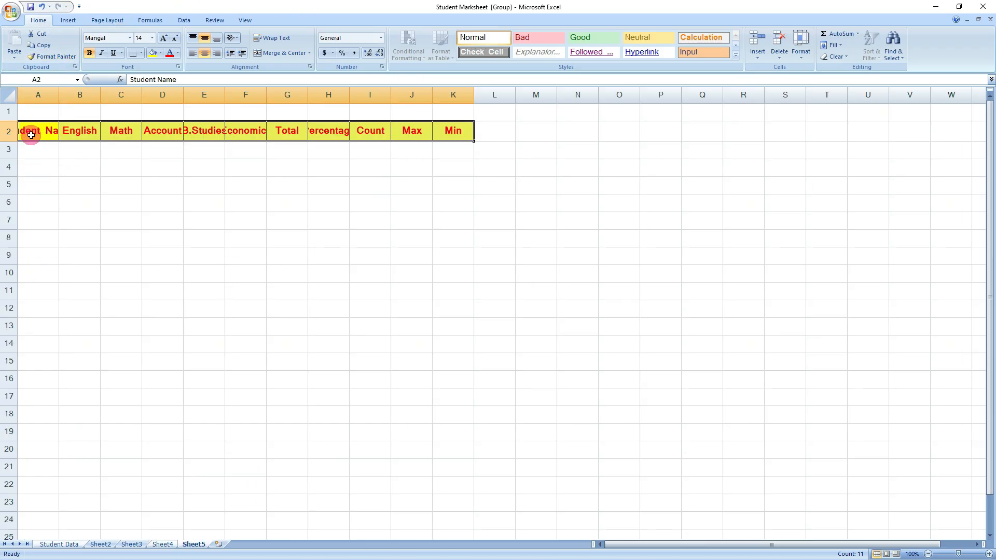
key("ctrl+Page_Up")
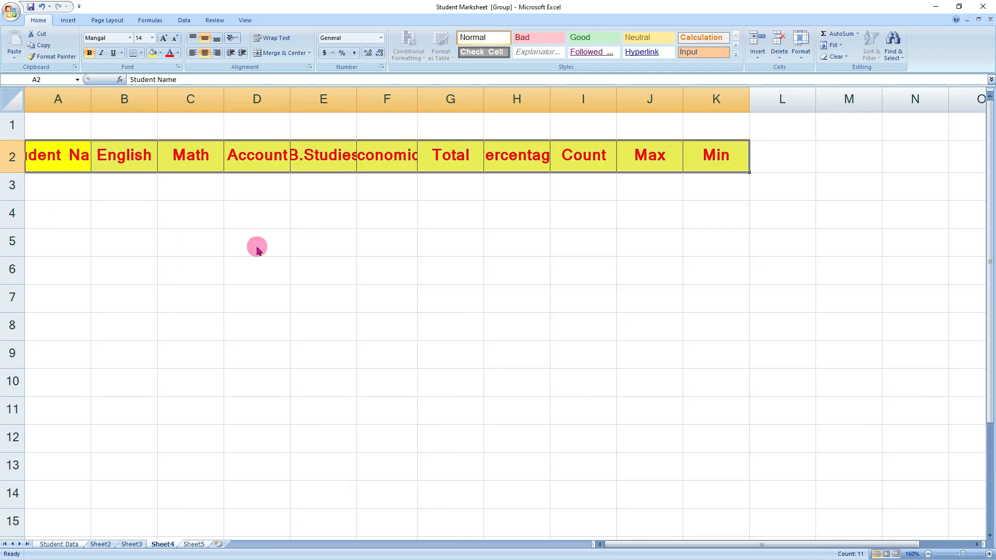
key("ctrl+z")
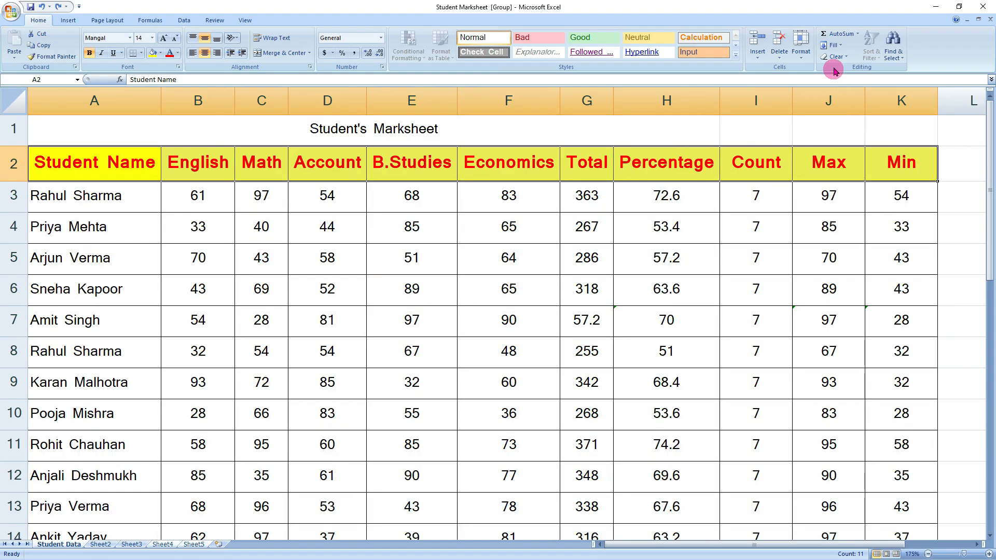
- Fill only the header row's contents across the grouped sheets and check Sheet4
left_click(839, 46)
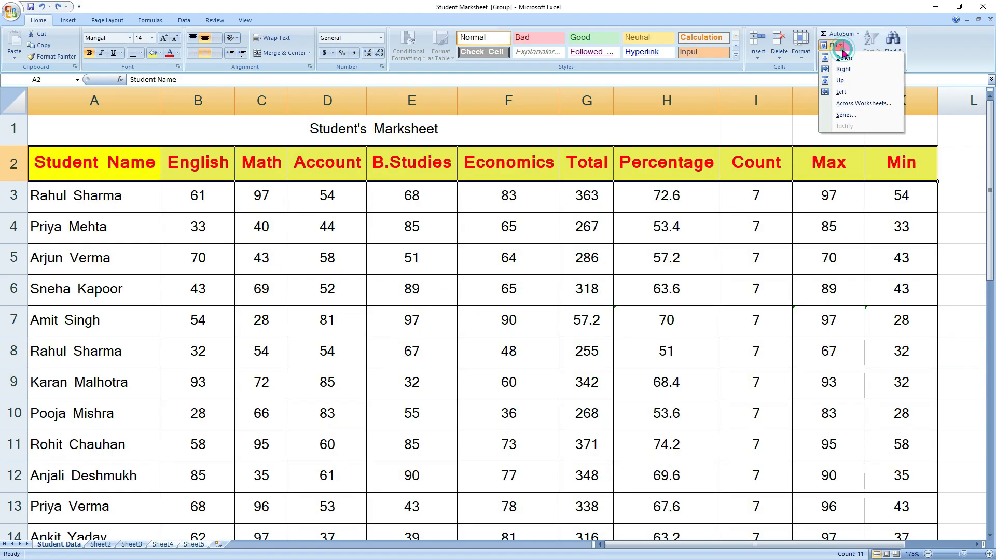
left_click(863, 104)
left_click(810, 196)
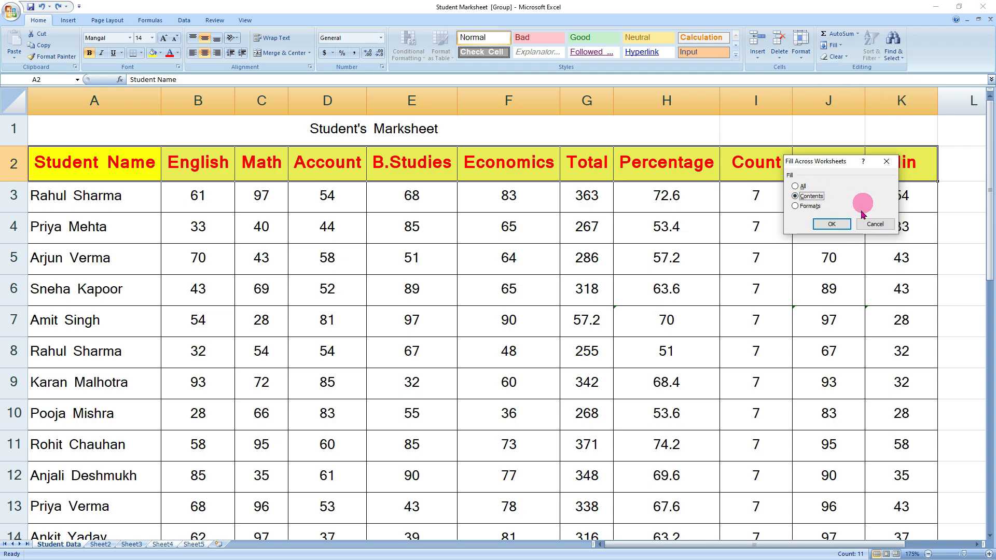
left_click(831, 224)
left_click(163, 545)
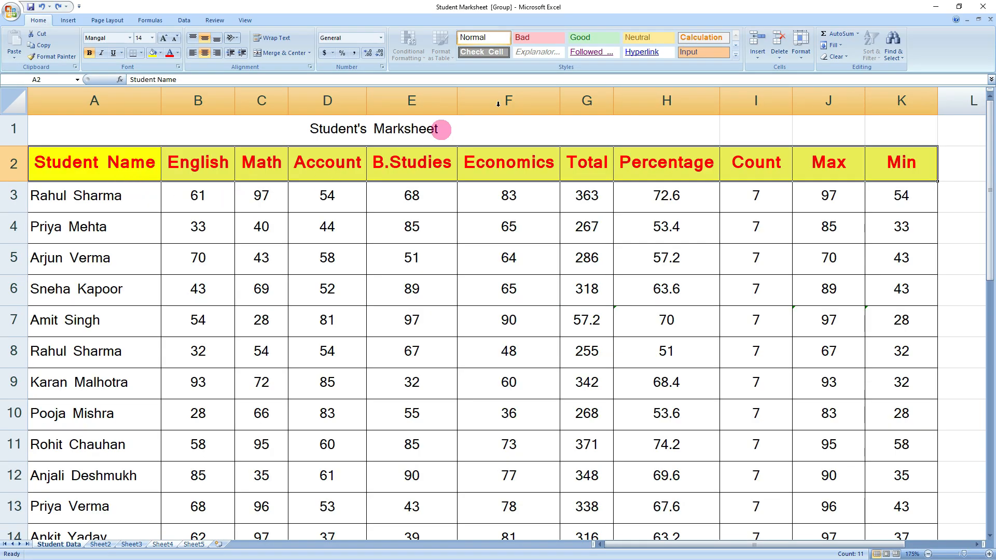
- Fill only the header row's formatting across the grouped sheets and check Sheet4
left_click(841, 46)
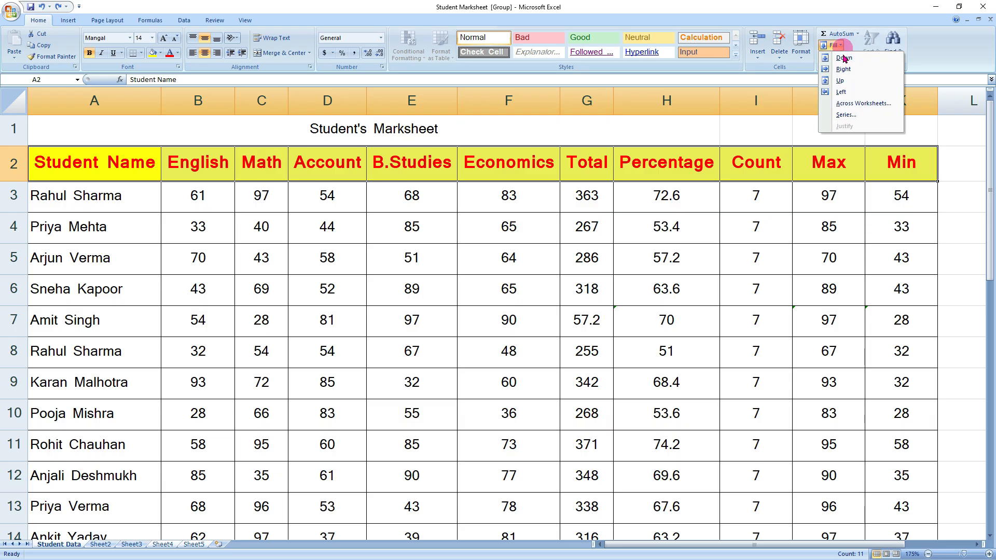
left_click(846, 98)
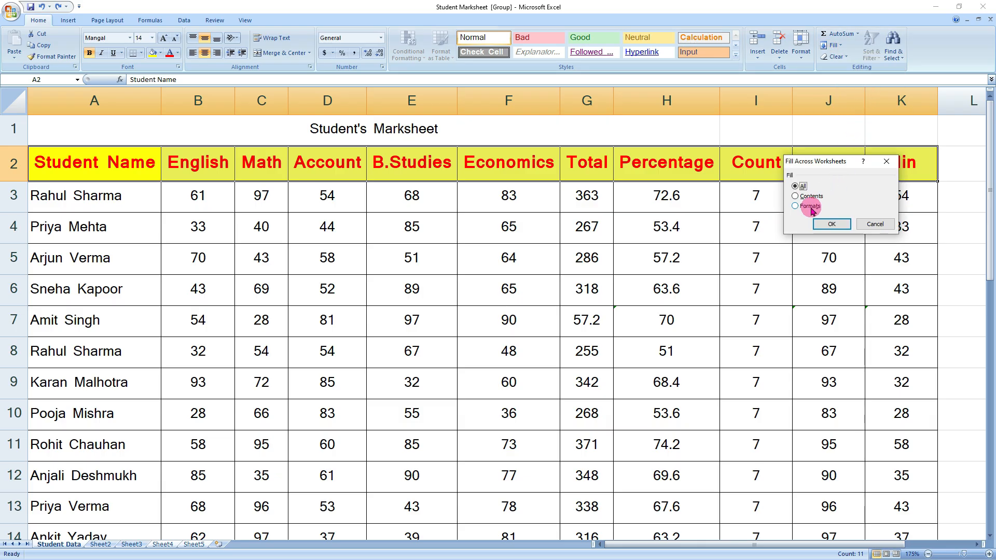
left_click(810, 207)
left_click(831, 224)
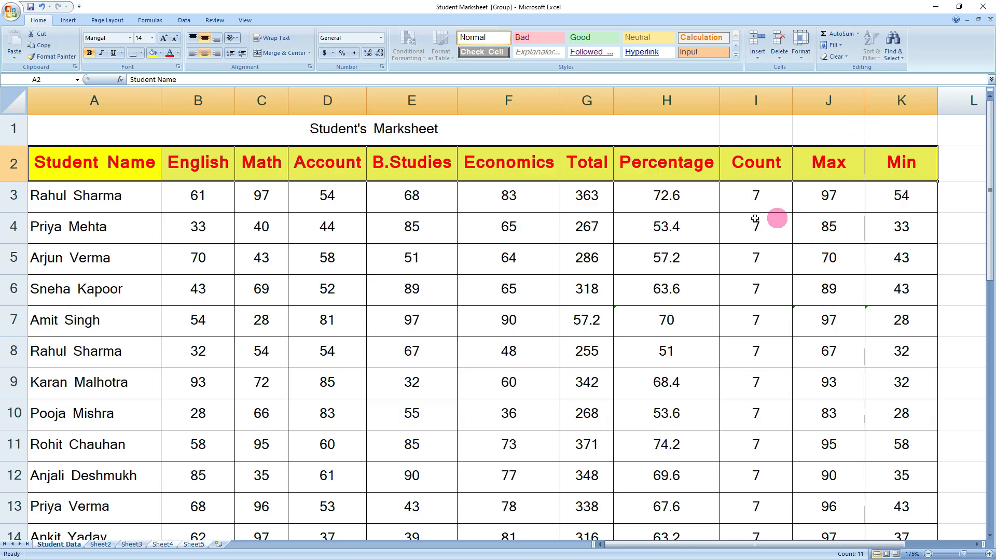
left_click(163, 543)
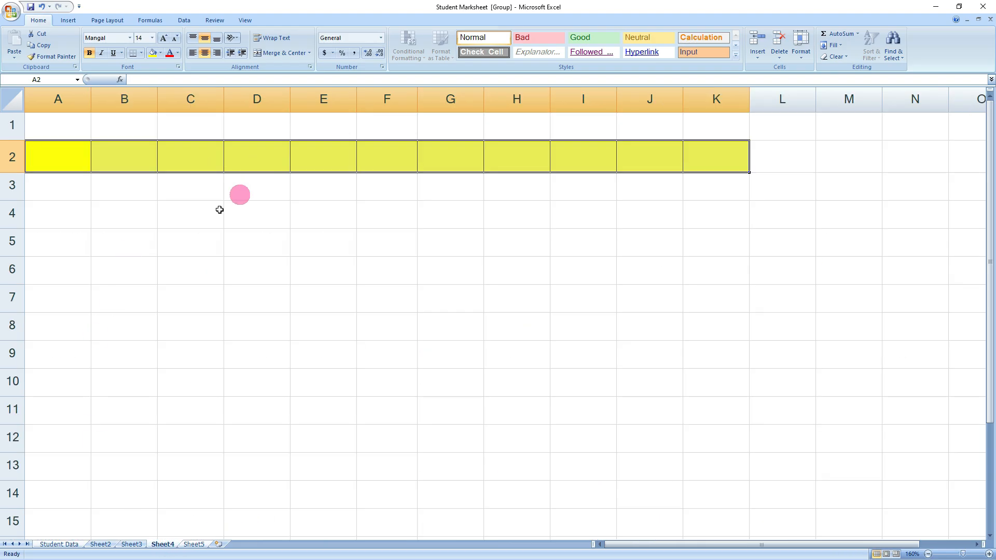
- Type 'Student' in Sheet4's A2 to test the header style, then undo back to Student Data
left_click(73, 183)
left_click(56, 153)
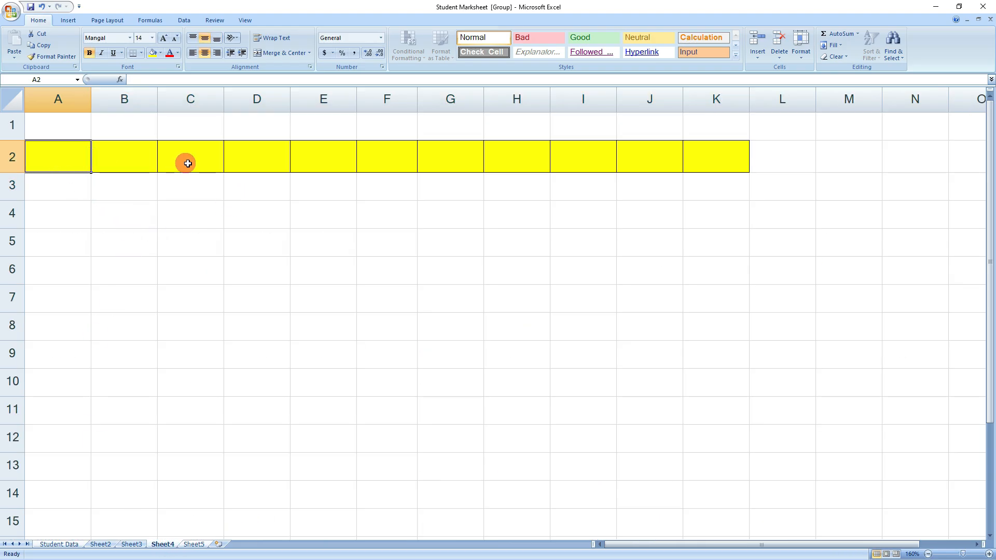
left_click(216, 219)
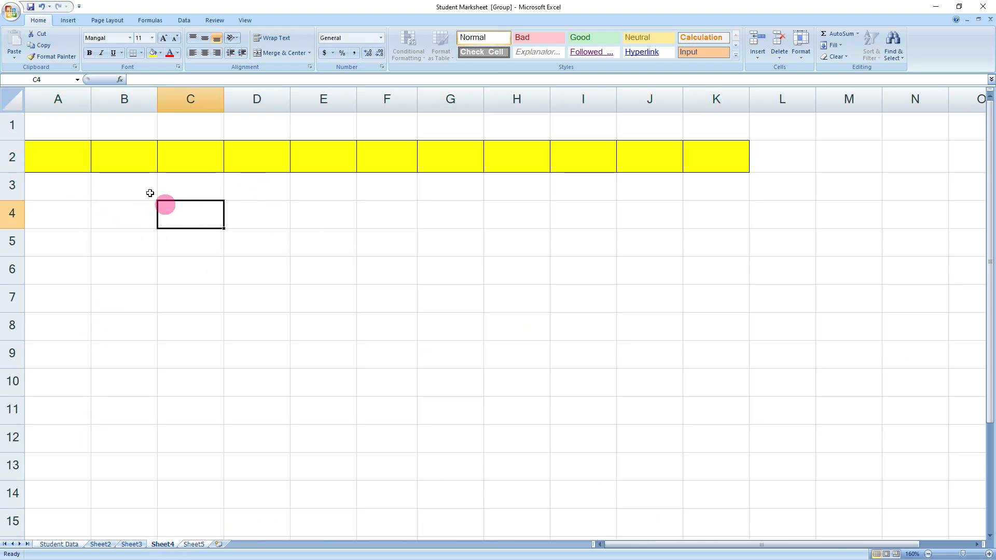
left_click(65, 151)
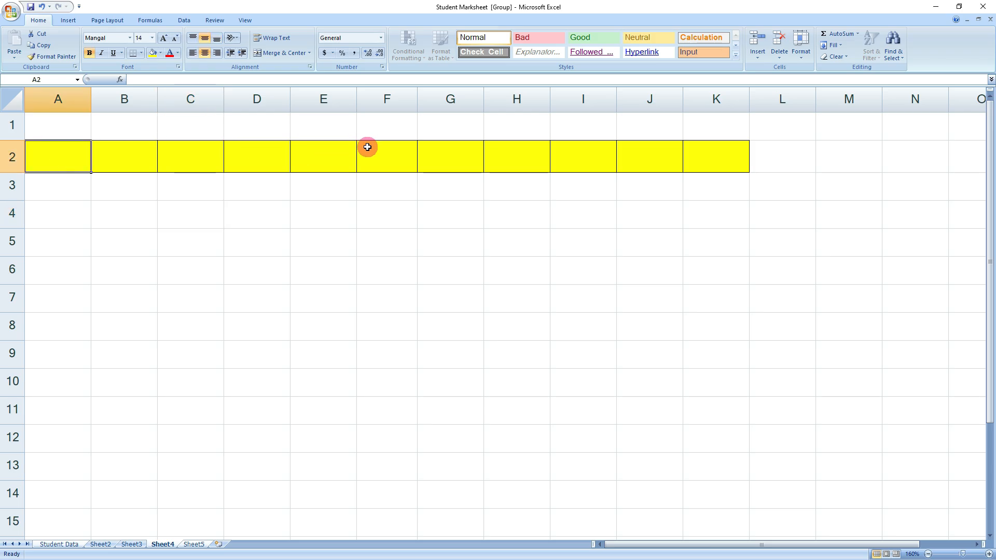
type("Stu")
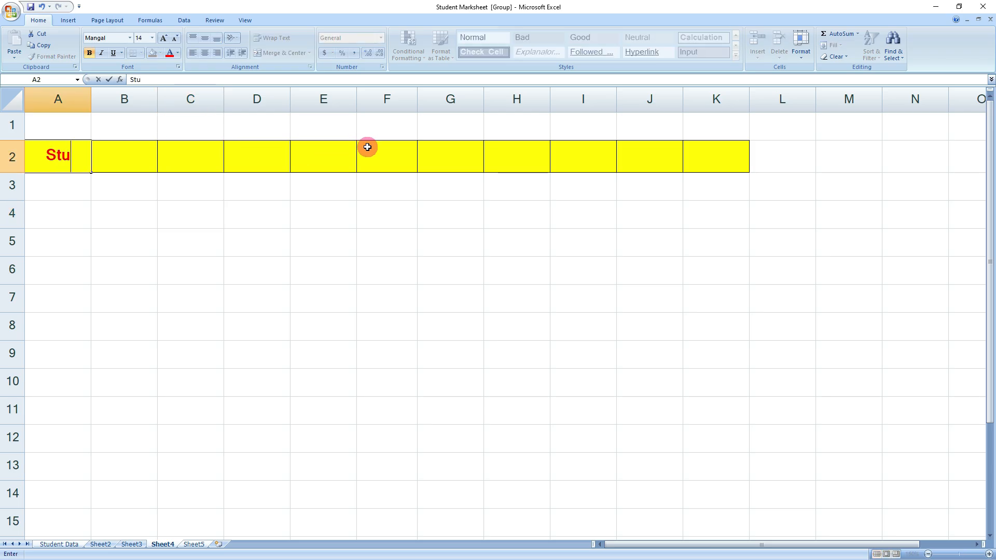
type("dent")
left_click(83, 155)
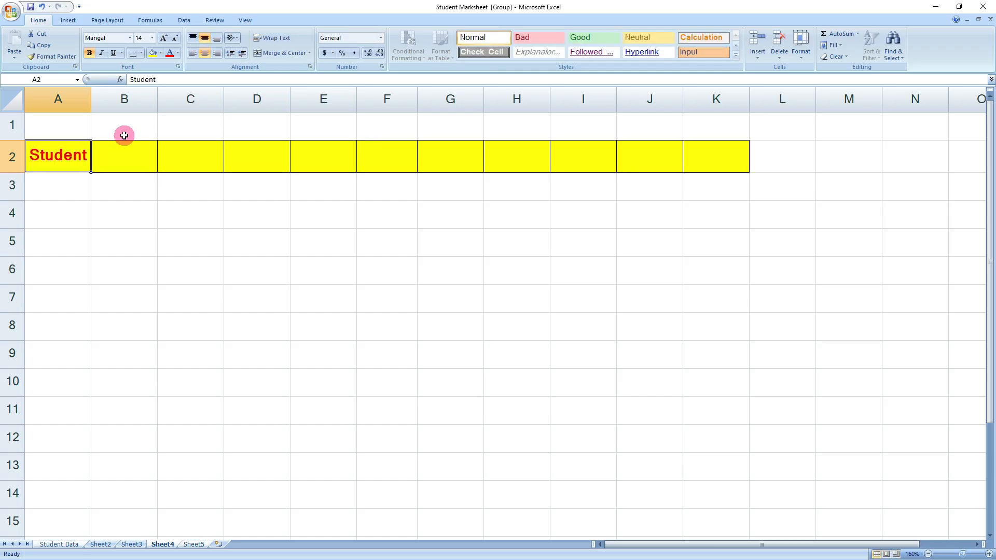
left_click(111, 156)
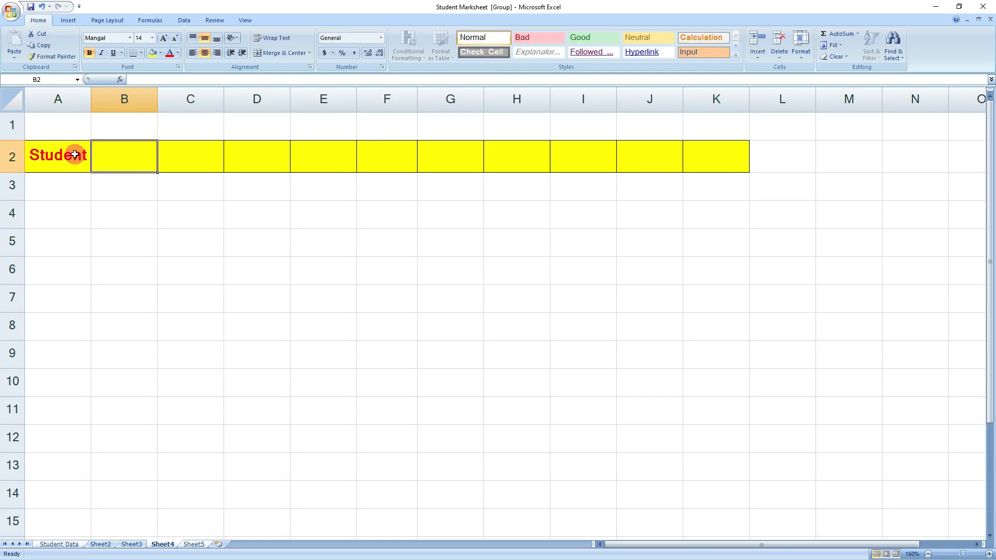
key("Right")
key("Right")
key("Right")
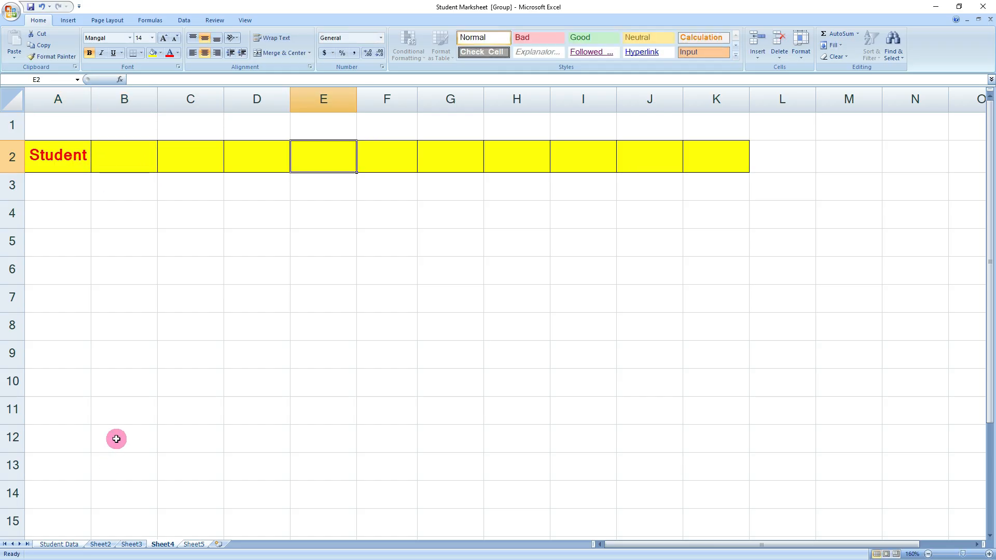
key("ctrl+z")
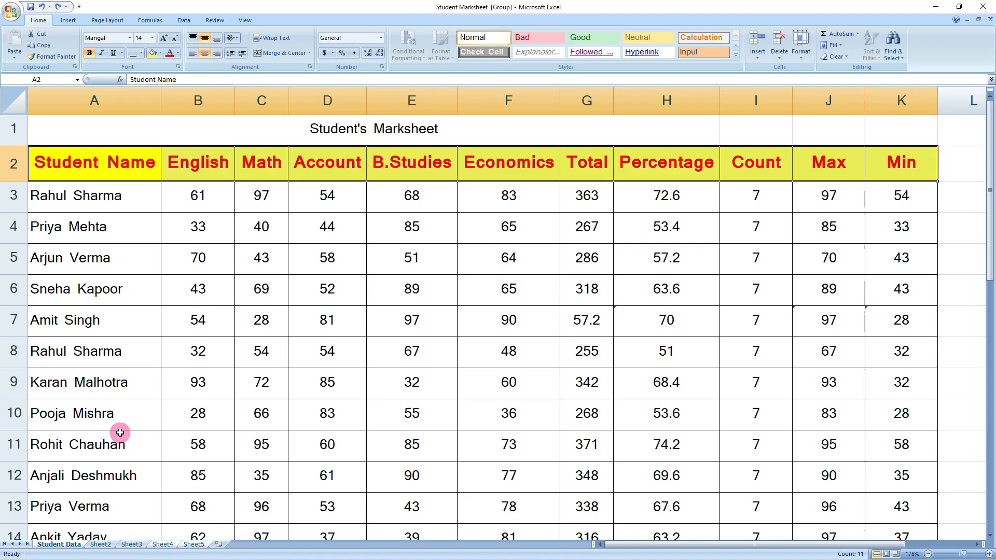
- Switch to the empty Sheet4, dismissing the fill options list
left_click(840, 46)
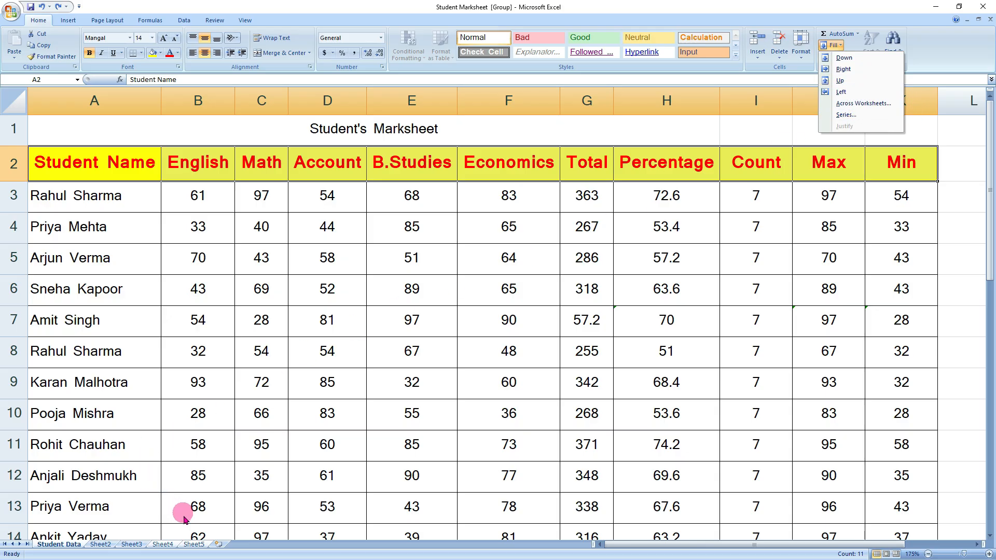
left_click(165, 544)
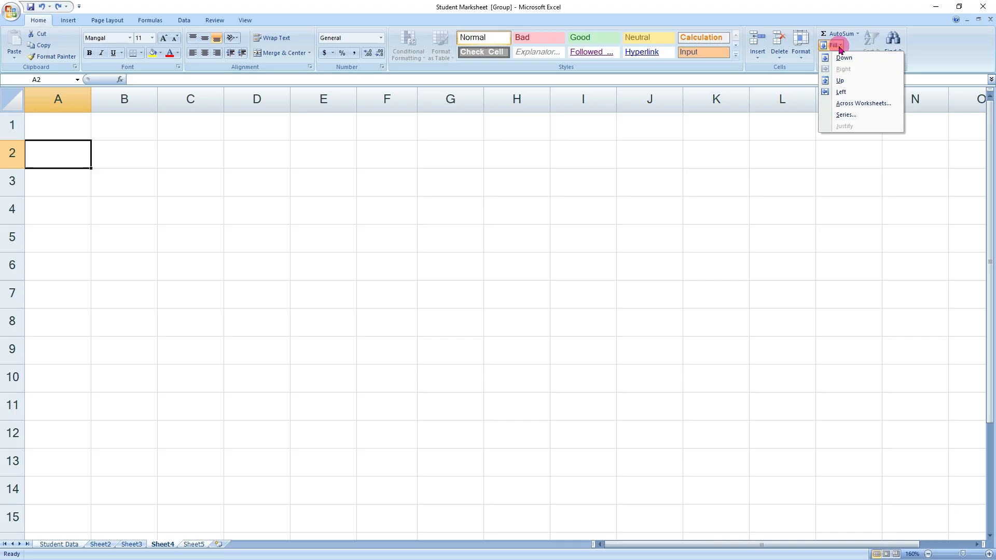
left_click(427, 200)
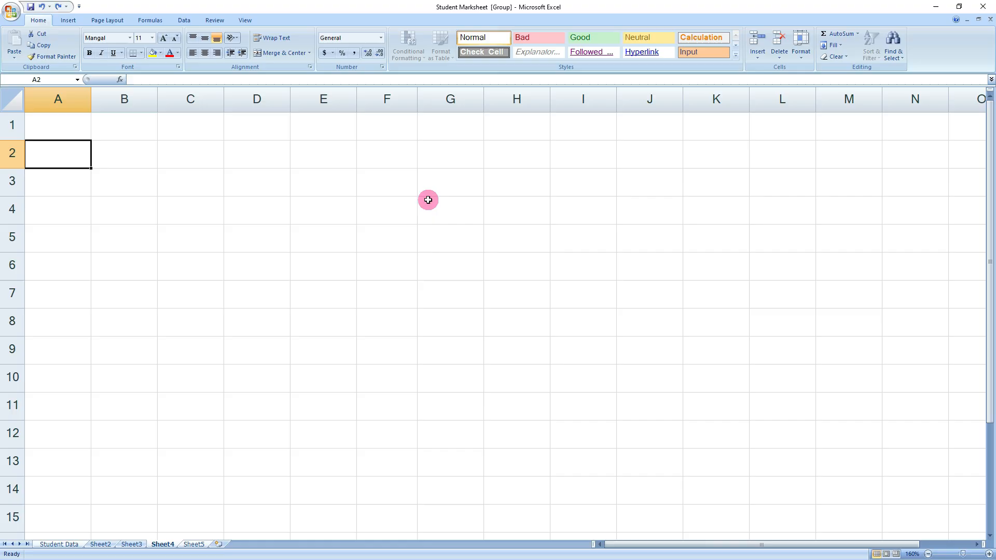
left_click(162, 165)
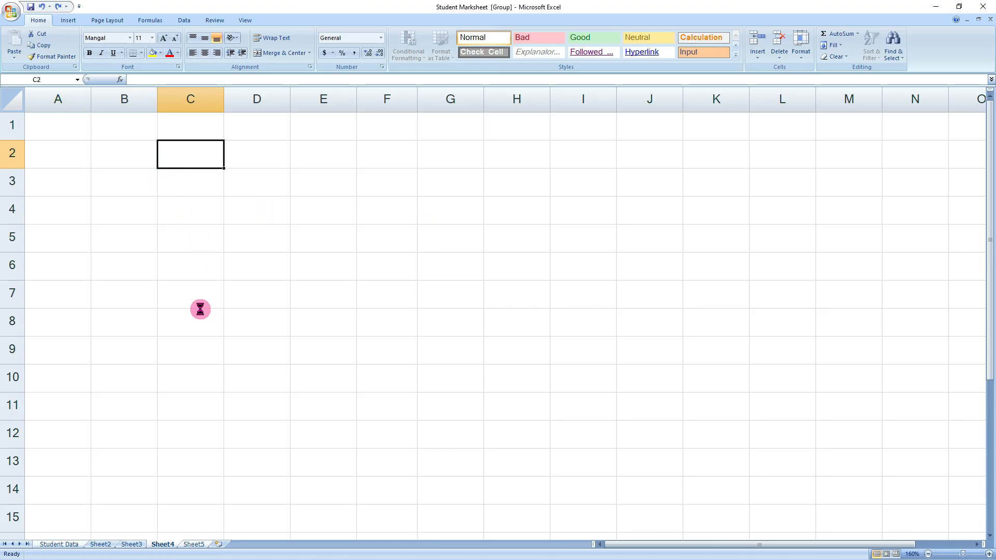
scroll(201, 309, "up", 1)
- Enter the numbers 1, 2 and 3 by hand down cells A3 to A5
left_click(62, 151)
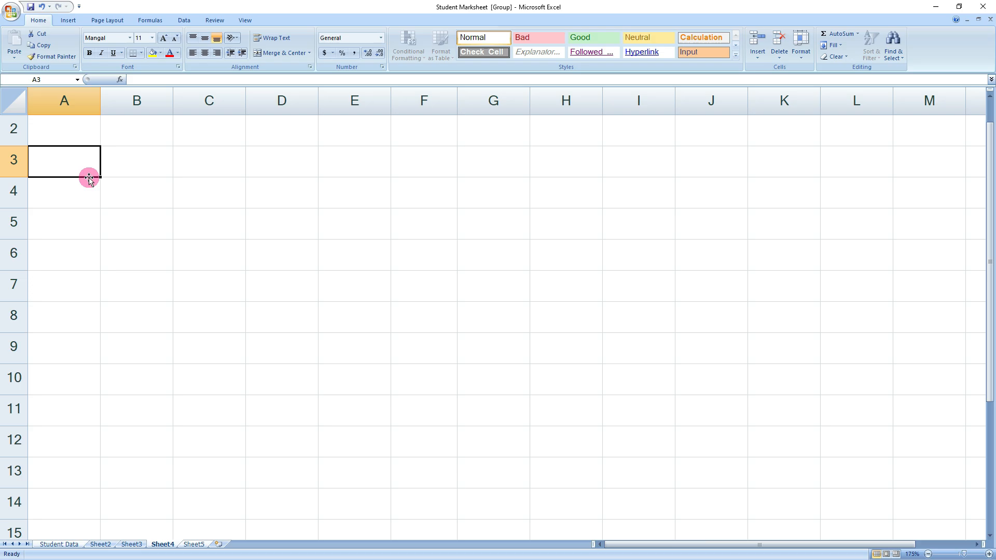
type("1")
key("Return")
type("2")
key("Return")
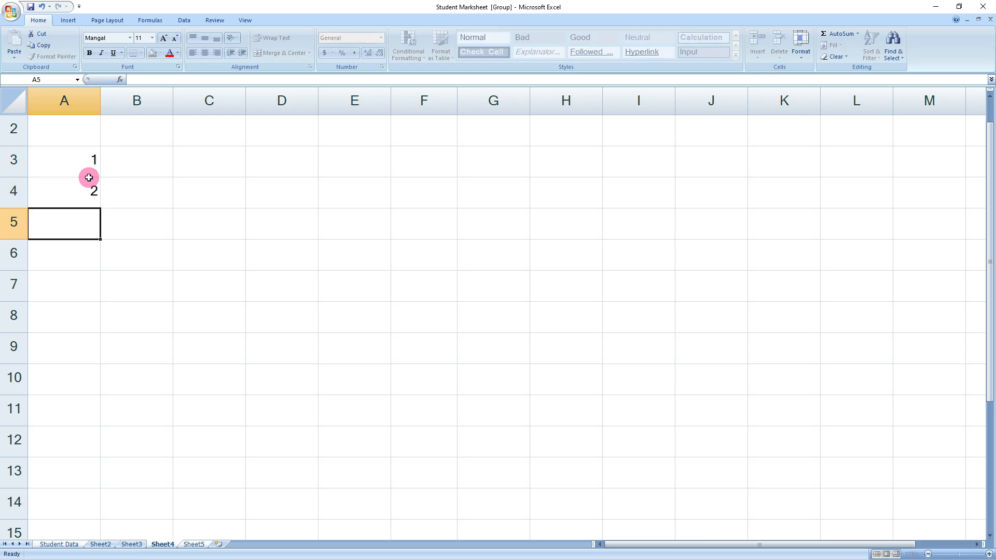
type("3")
key("Tab")
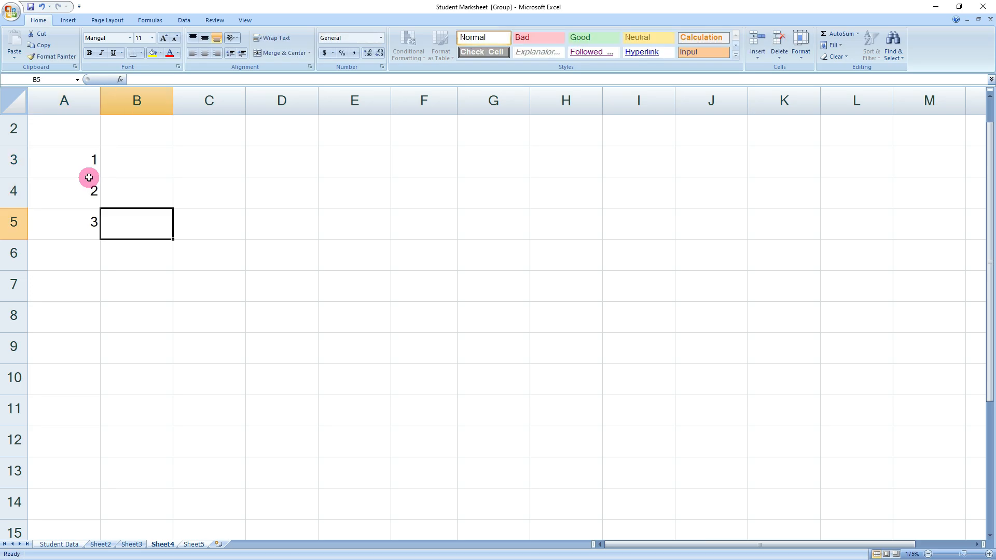
key("Up")
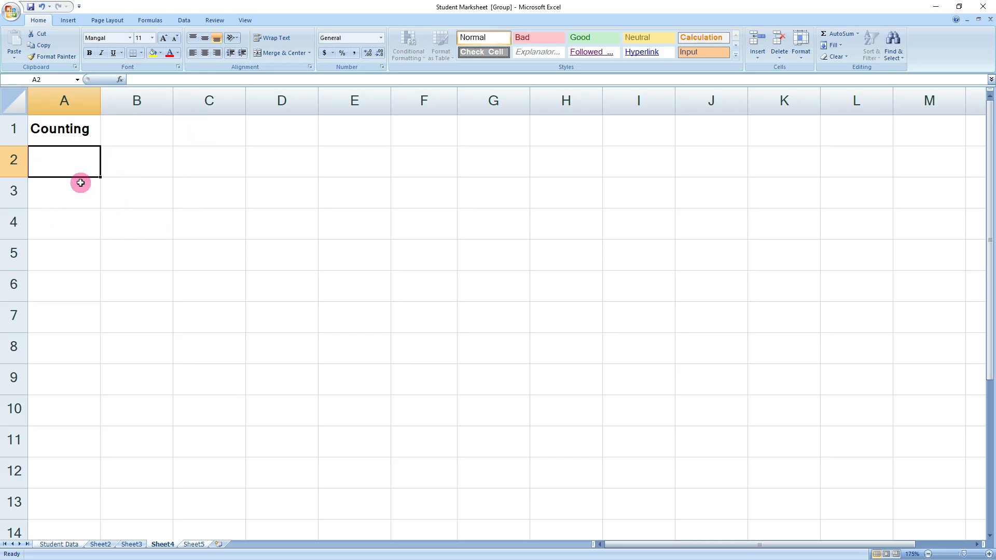
- Enter 1 in A2 under Counting and open the Fill Series dialog from that cell
type("1")
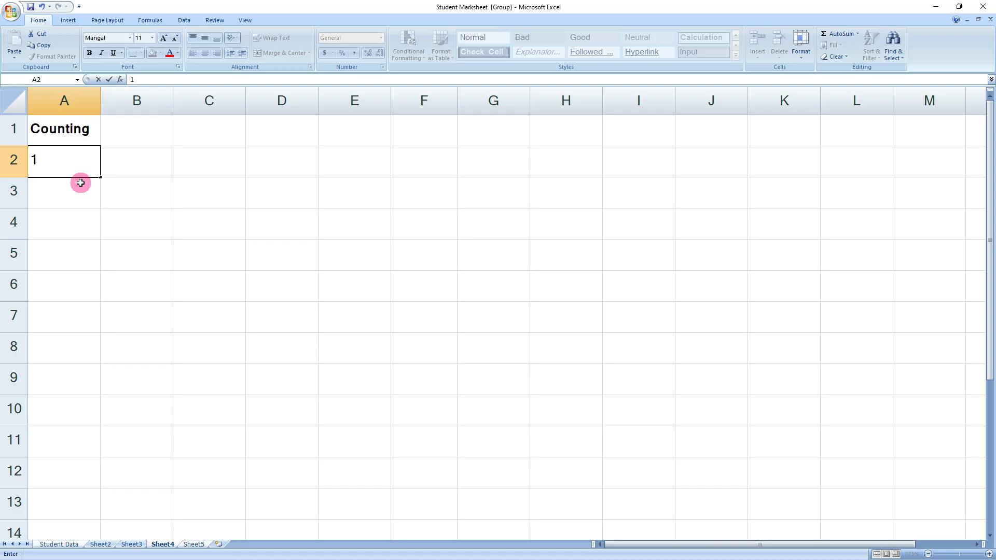
key("Return")
left_click(72, 162)
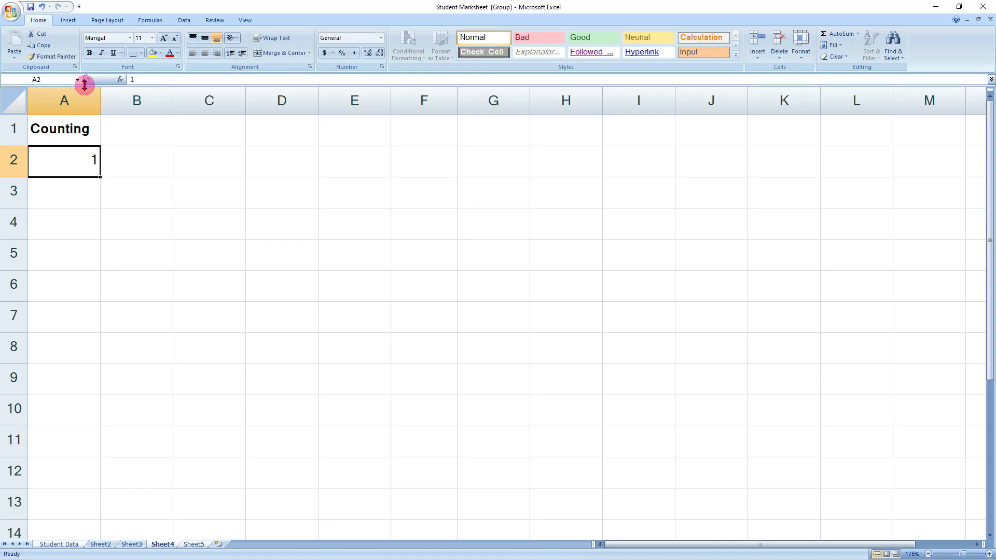
left_click(840, 49)
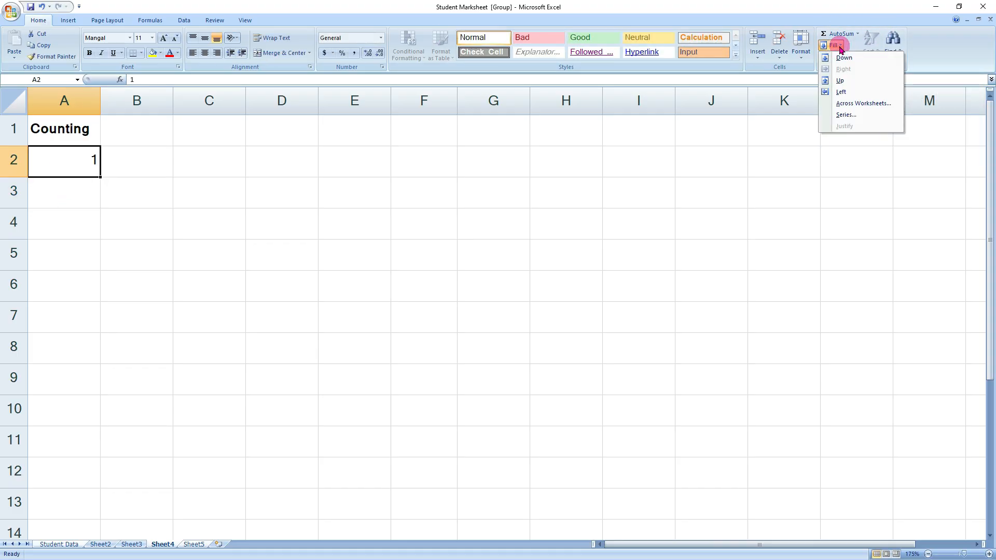
left_click(851, 115)
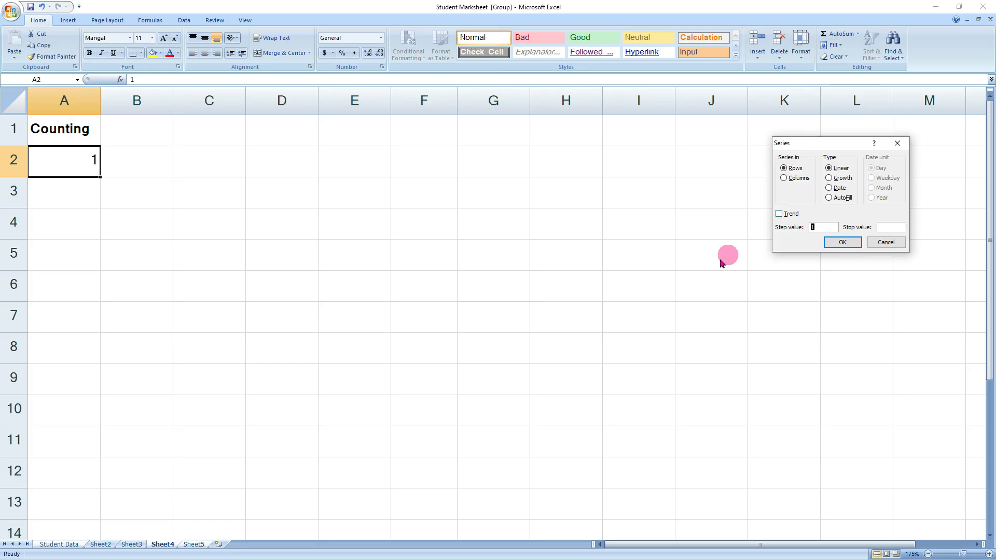
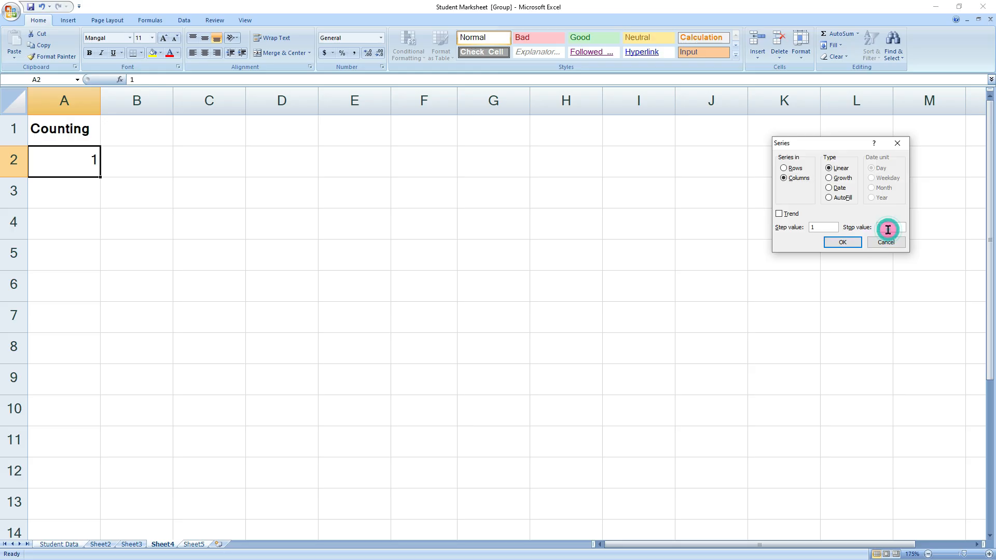
- Set the series stop value to 100 so column A fills 1 through 100, then scroll to verify
left_click(893, 230)
type("100")
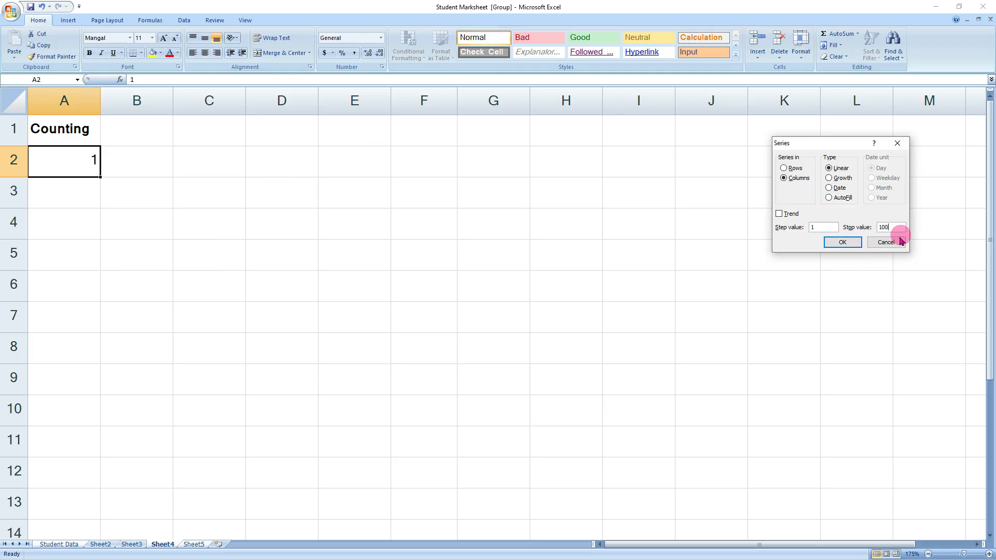
left_click(843, 242)
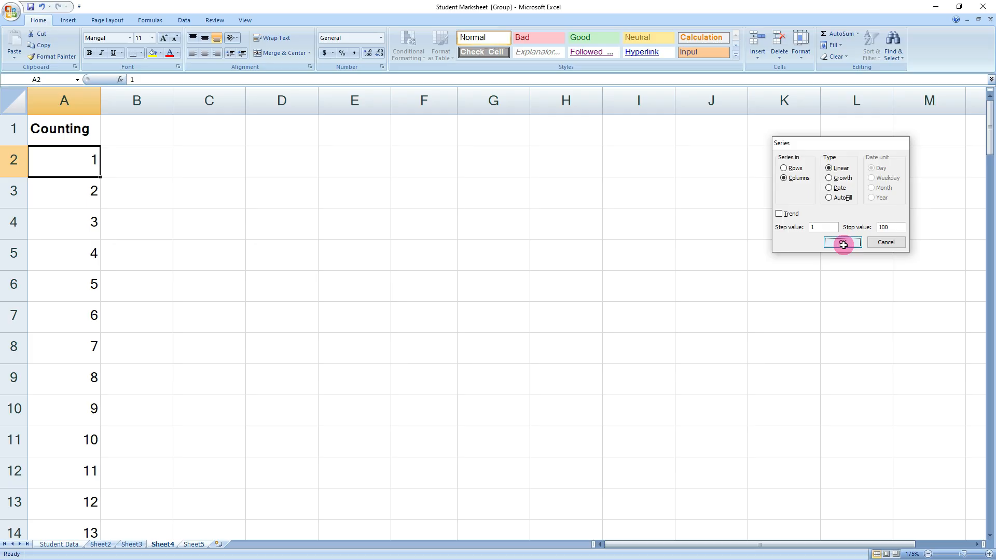
scroll(131, 389, "down", 20)
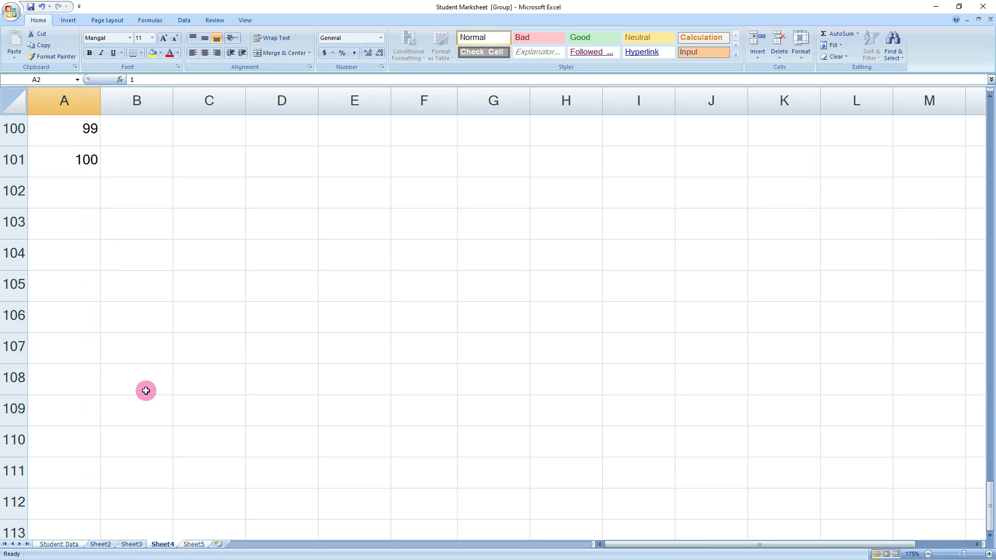
scroll(145, 390, "up", 3)
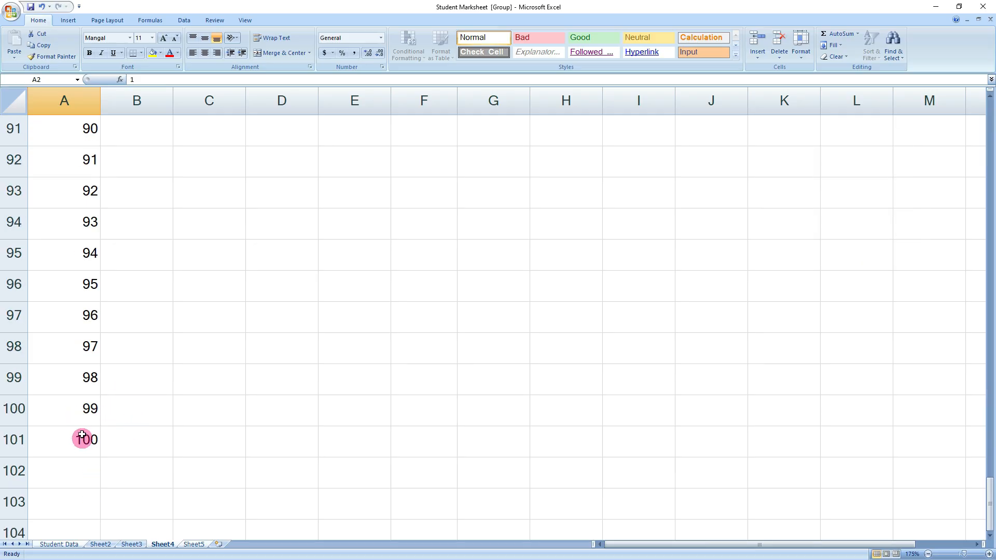
scroll(82, 435, "up", 20)
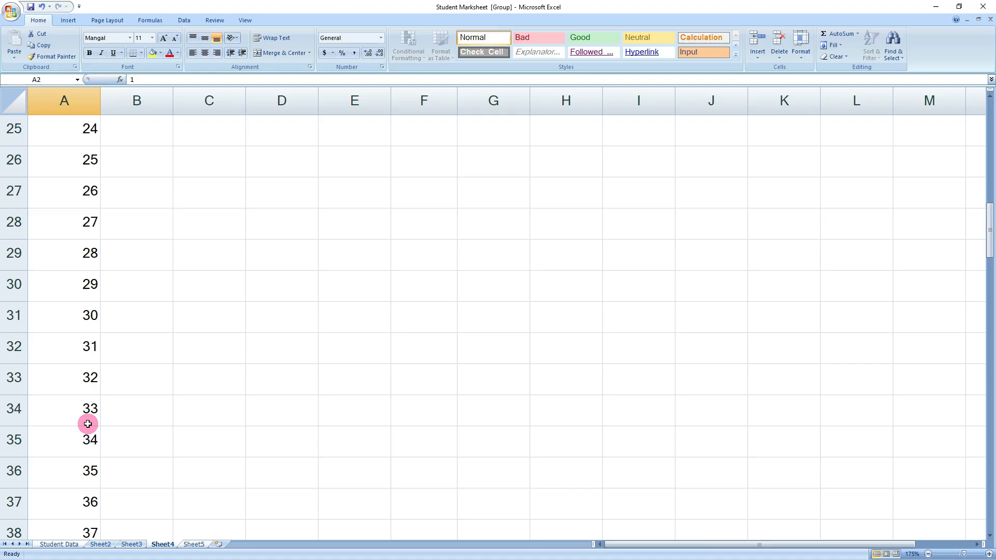
scroll(83, 365, "up", 3)
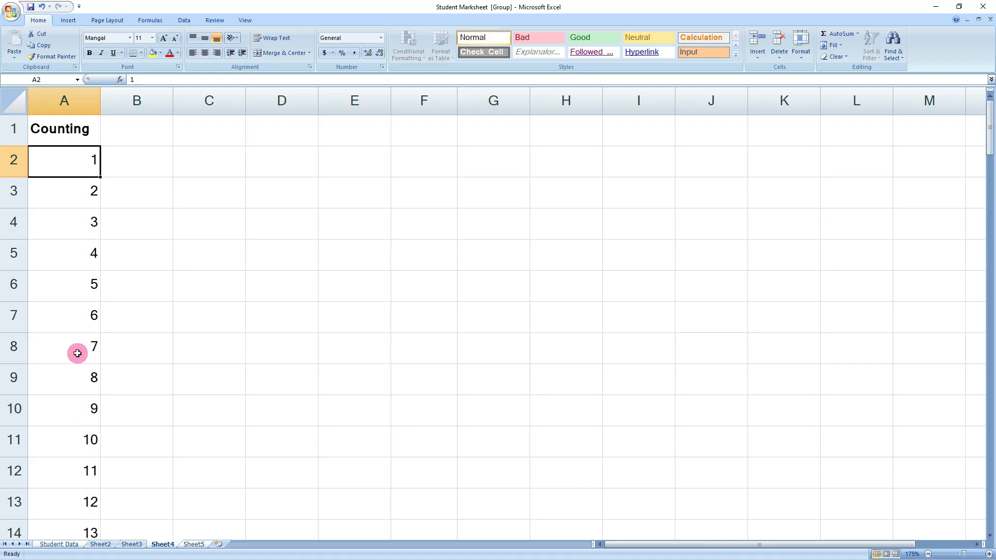
- Enter a bold 'Months' heading in B1
left_click(130, 140)
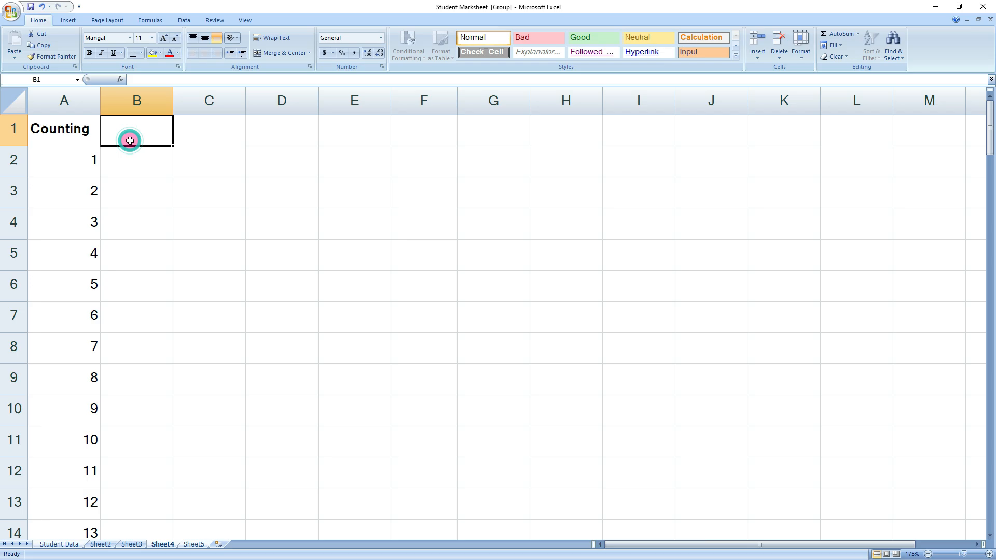
type("M")
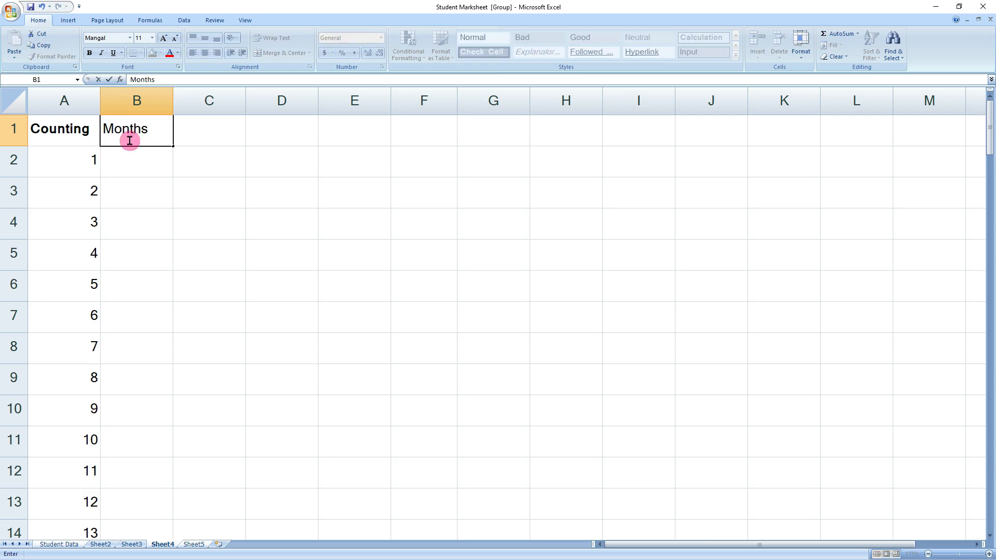
type("onths")
left_click(129, 160)
left_click(137, 137)
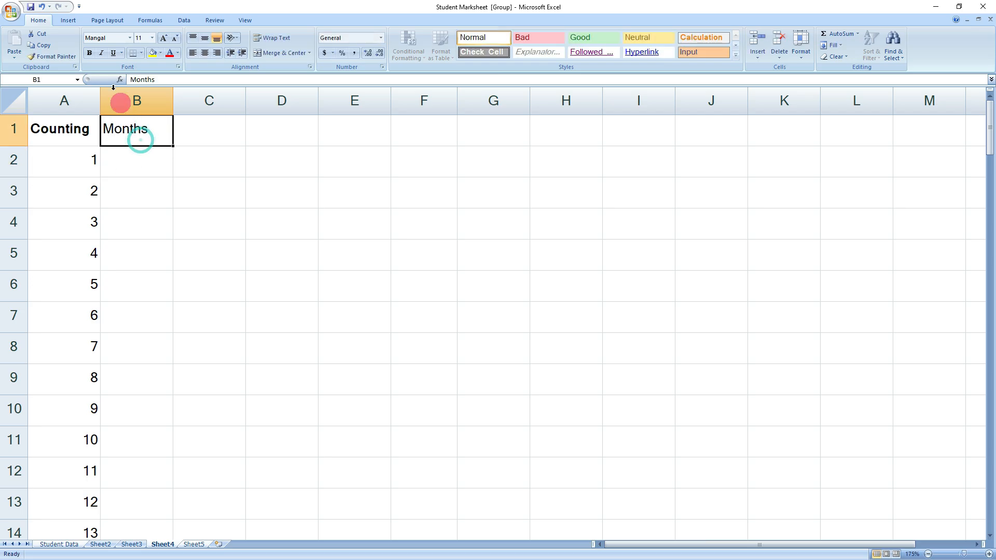
left_click(88, 54)
- Enter Jan in B2 and AutoFill the series down to December in B13
left_click(151, 171)
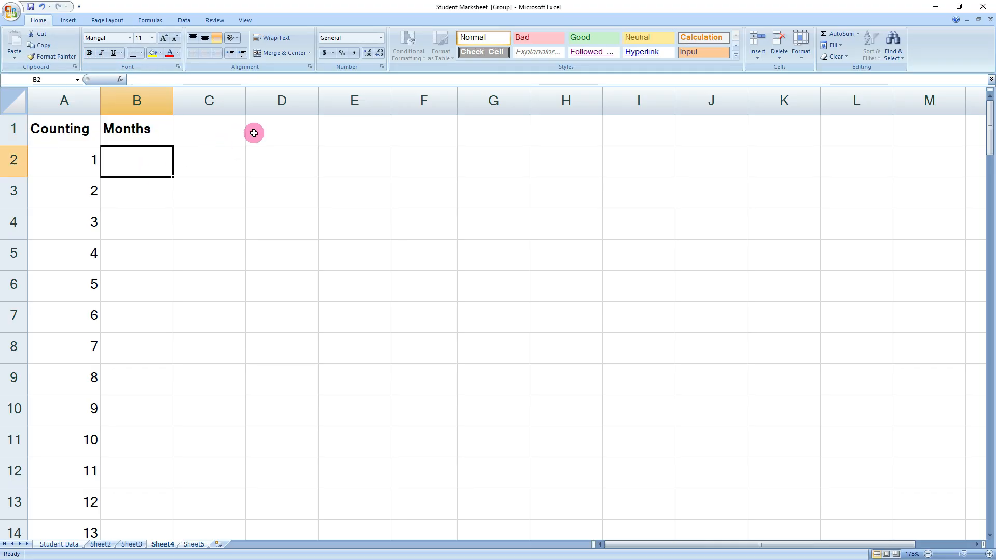
type("January")
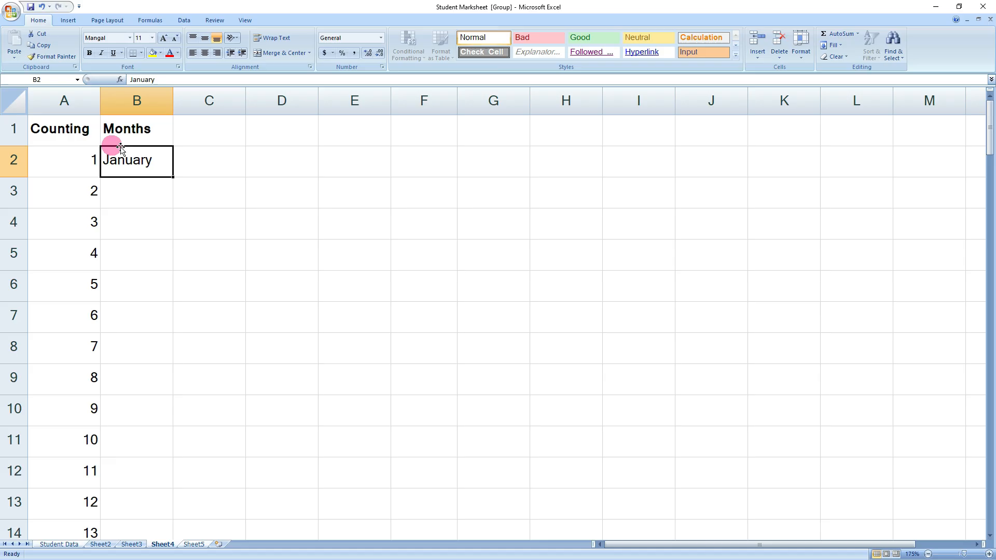
left_click(155, 197)
left_click_drag(147, 164, 138, 500)
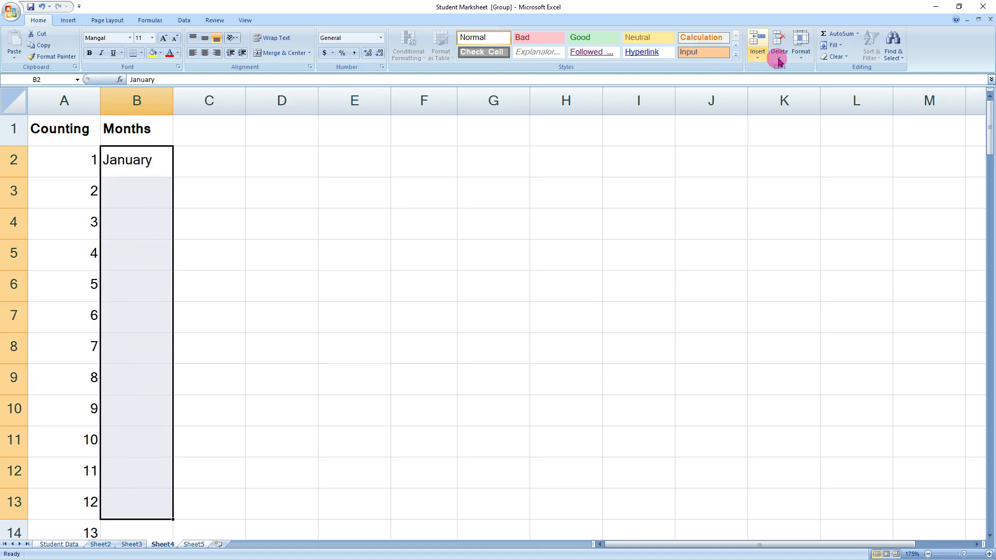
left_click(834, 45)
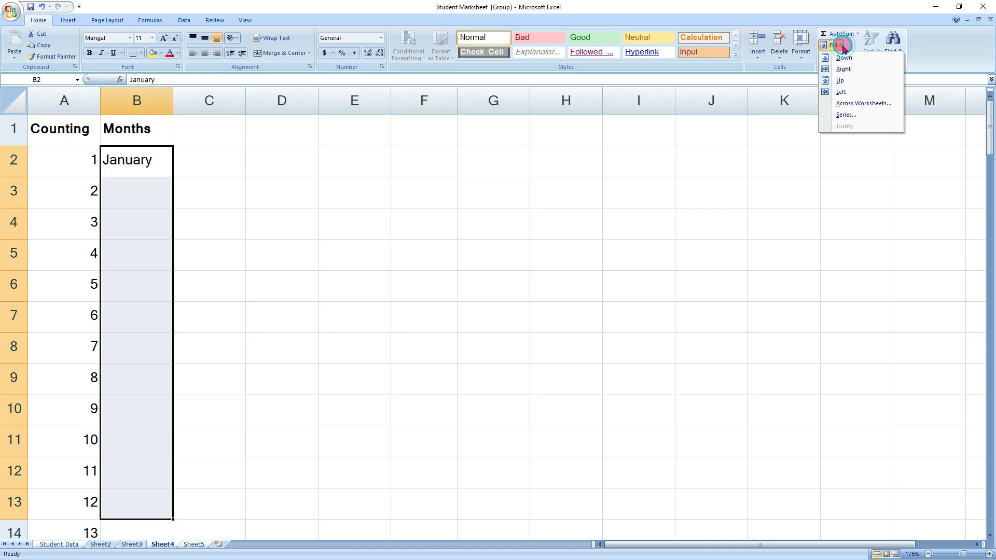
left_click(850, 115)
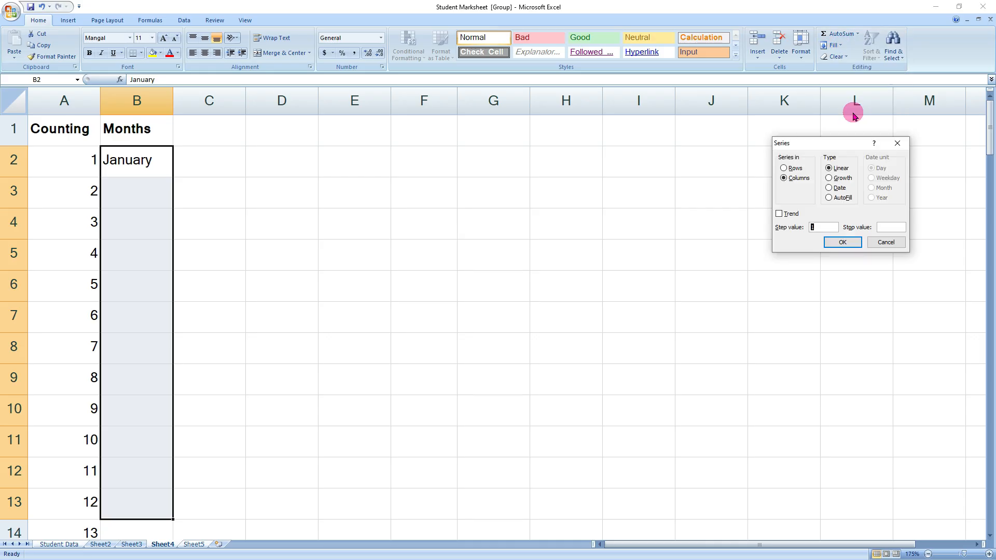
left_click(839, 197)
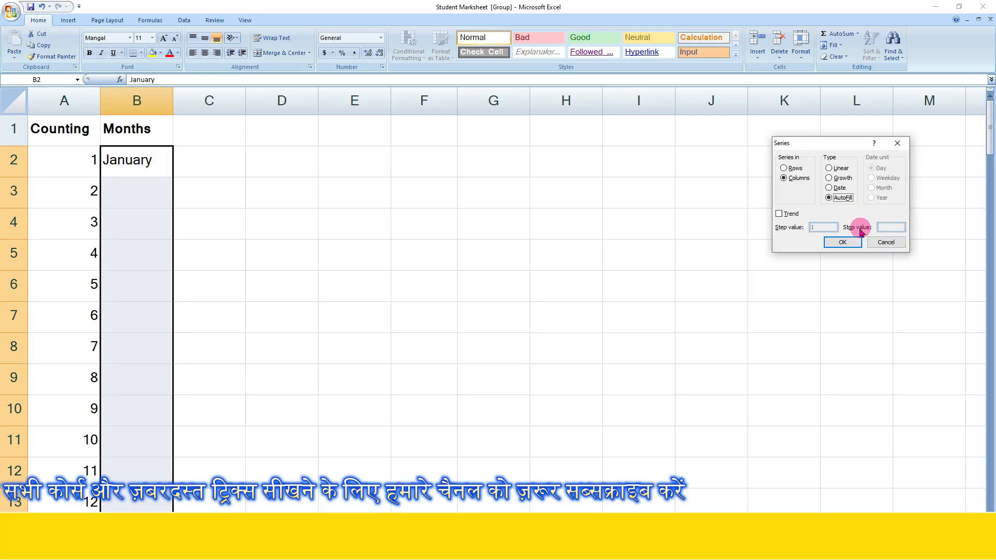
left_click(848, 243)
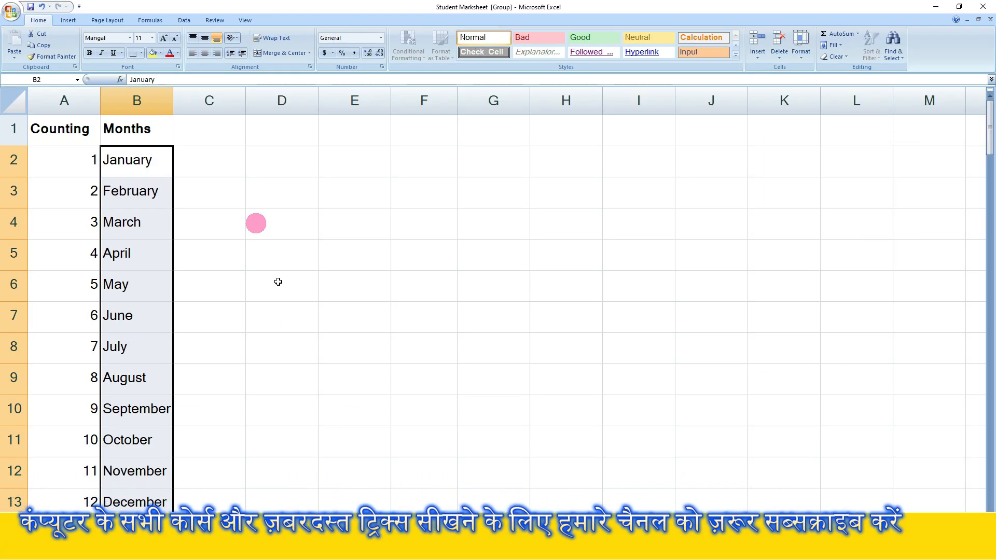
left_click(213, 353)
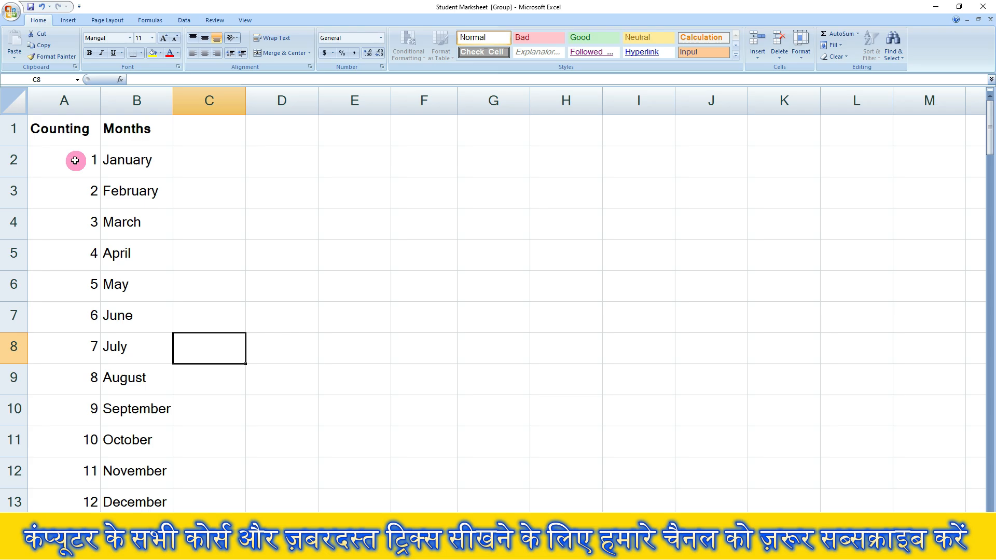
- Centre the Counting and Months values in A2:E13
left_click_drag(78, 160, 366, 509)
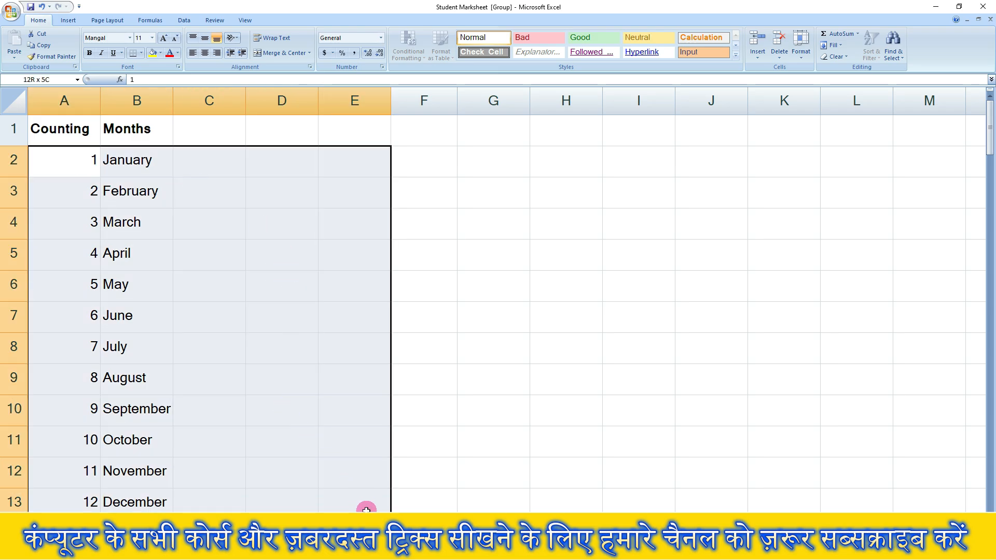
left_click(204, 53)
left_click(305, 287)
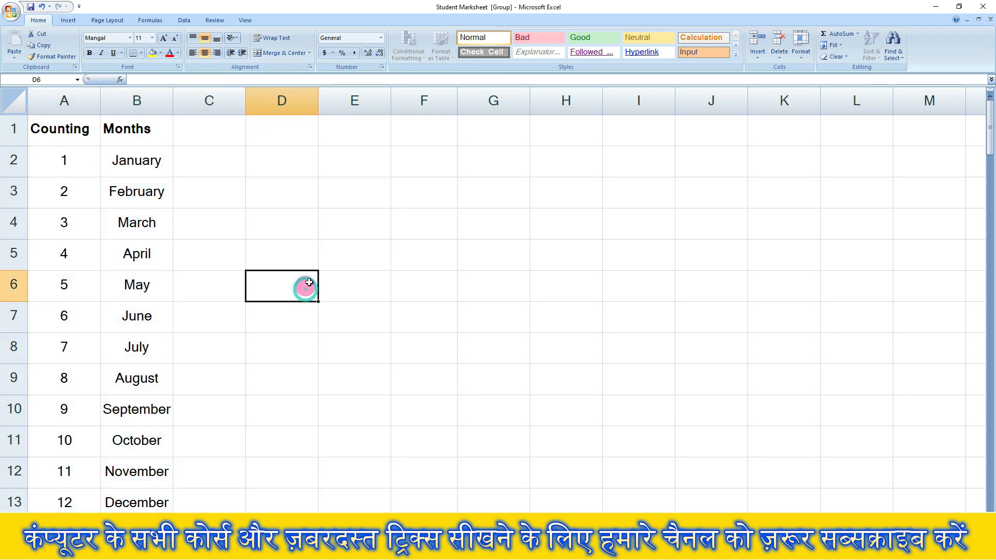
- Enter a bold 'Weeks' heading in C1
left_click(487, 299)
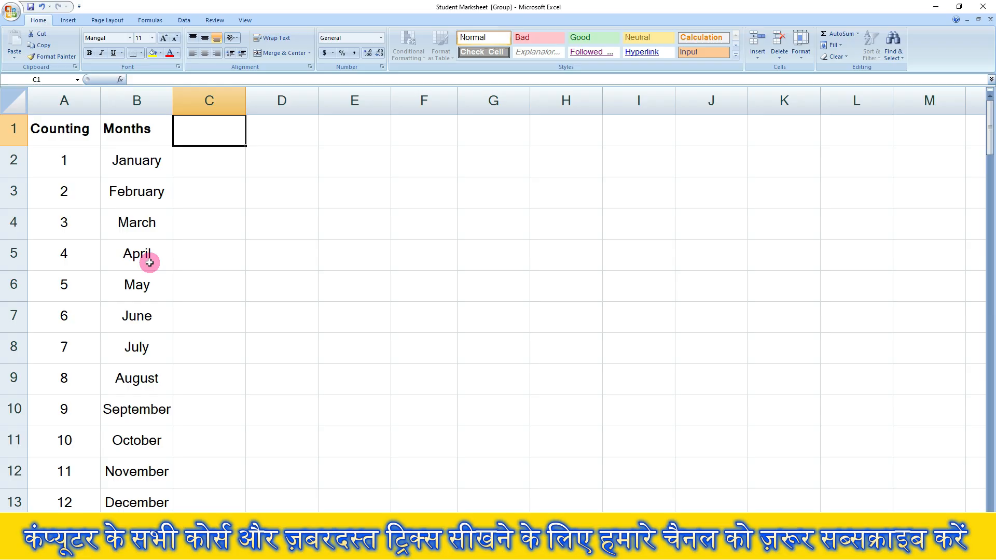
type("Week")
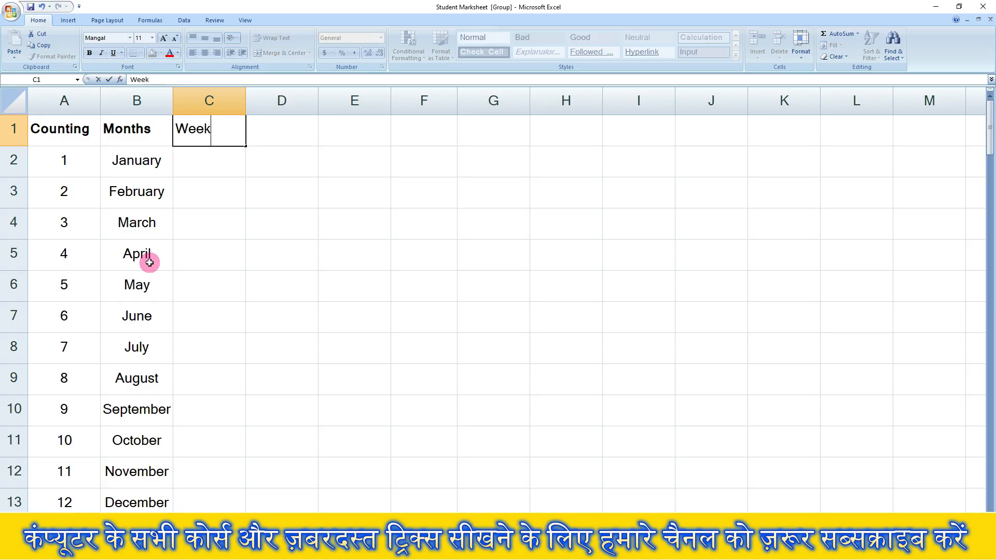
type("s")
key("Tab")
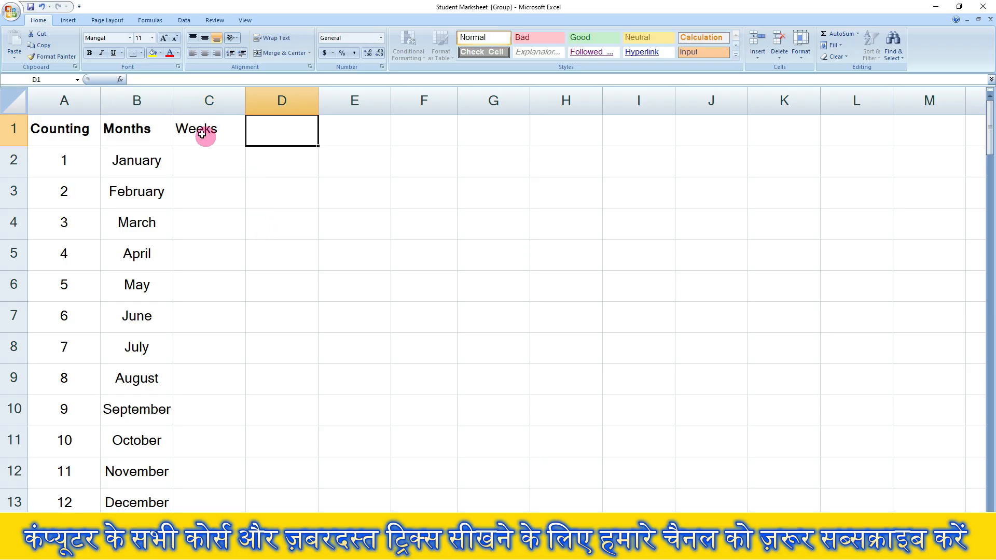
left_click(193, 128)
left_click(89, 52)
- Enter Sun in C2 and AutoFill the series through Sat in C8
left_click(227, 163)
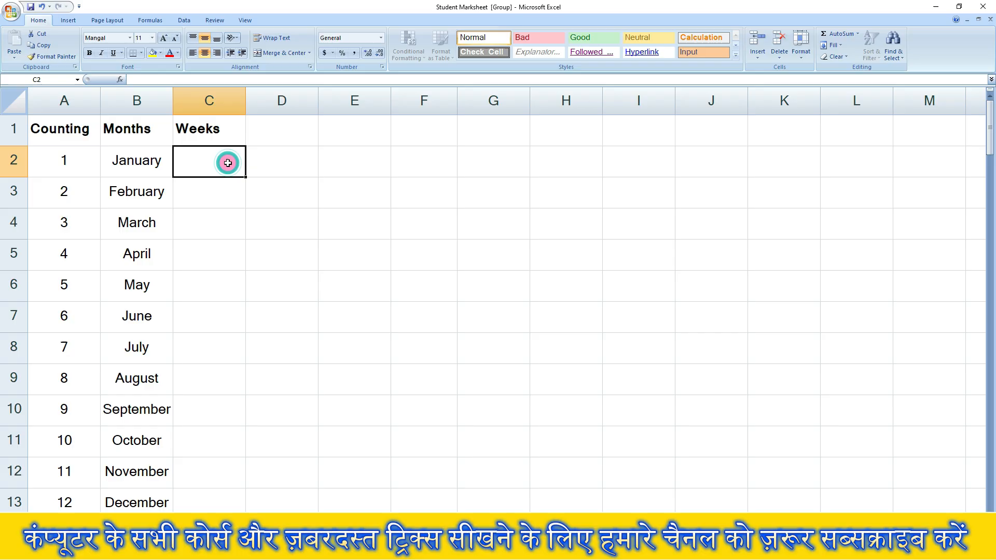
type("Sun")
key("ctrl+Return")
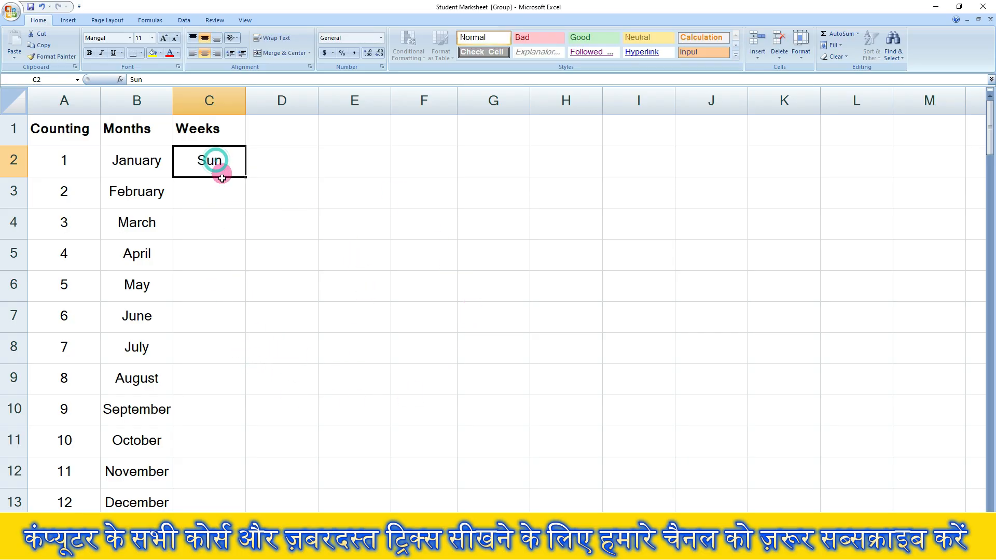
left_click_drag(220, 173, 231, 346)
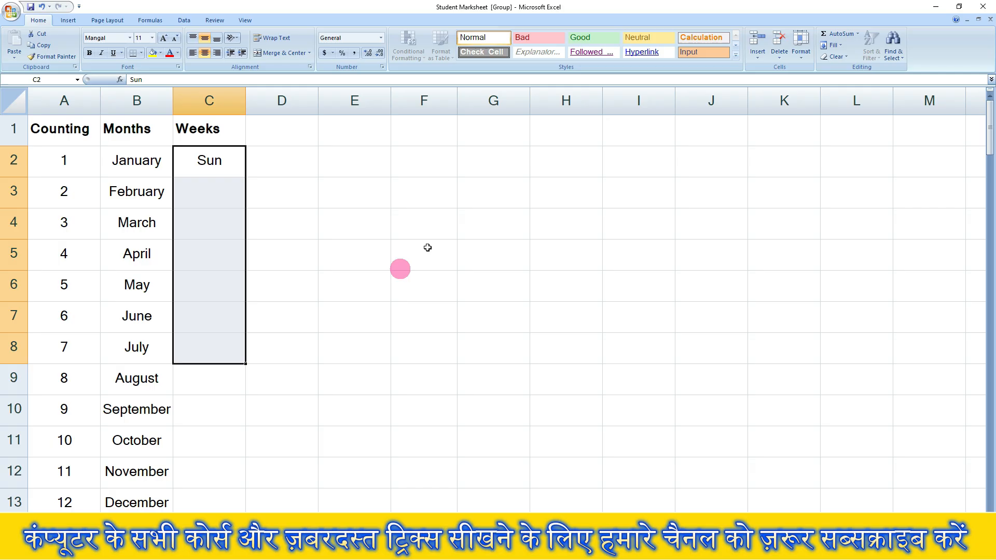
left_click(842, 47)
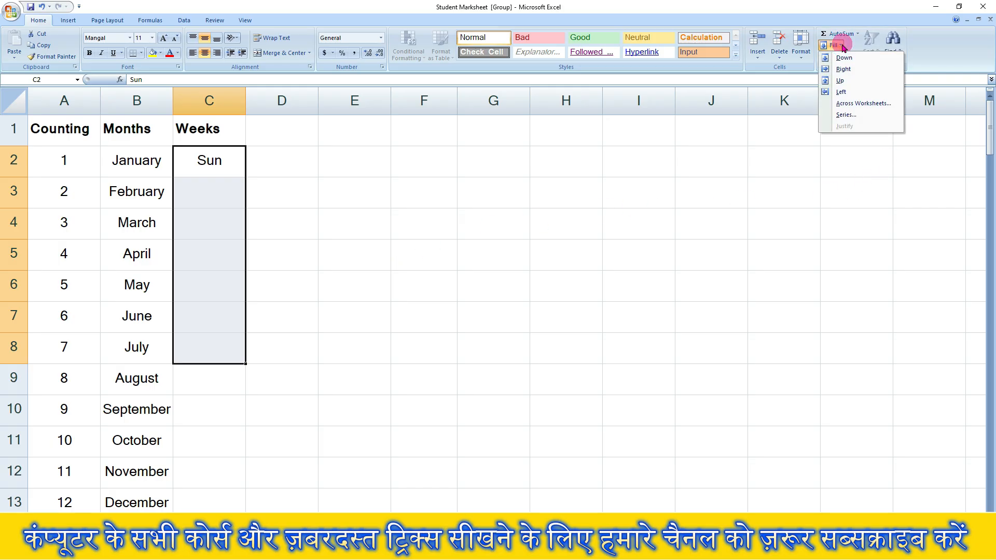
left_click(854, 116)
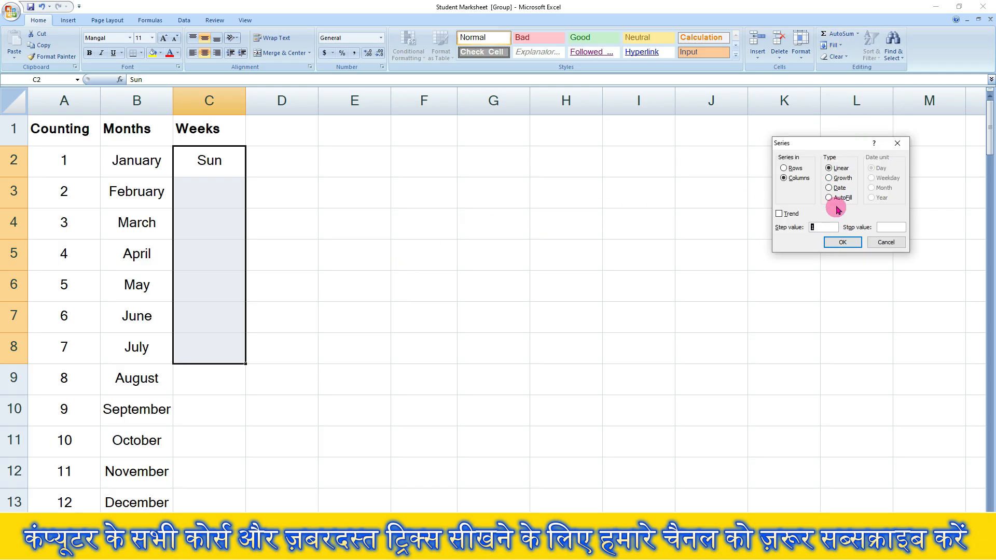
left_click(841, 199)
left_click(846, 242)
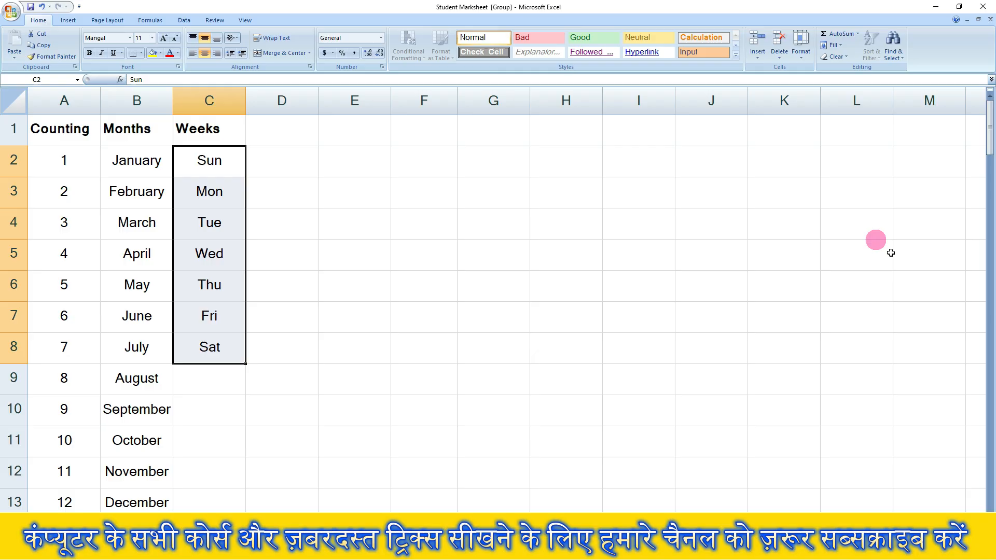
left_click(302, 347)
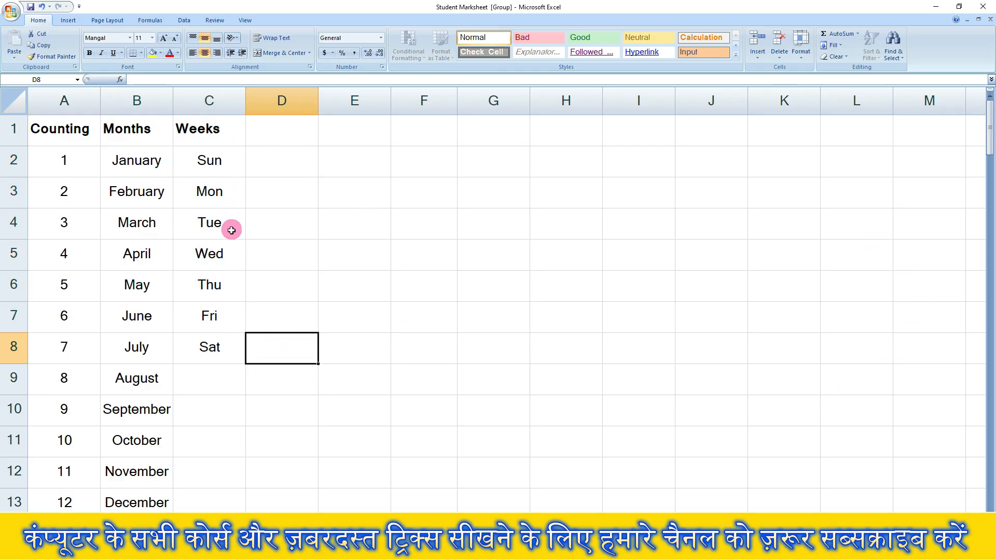
- Close the stray Series dialog and type the 'Date' heading in D1
left_click(224, 374)
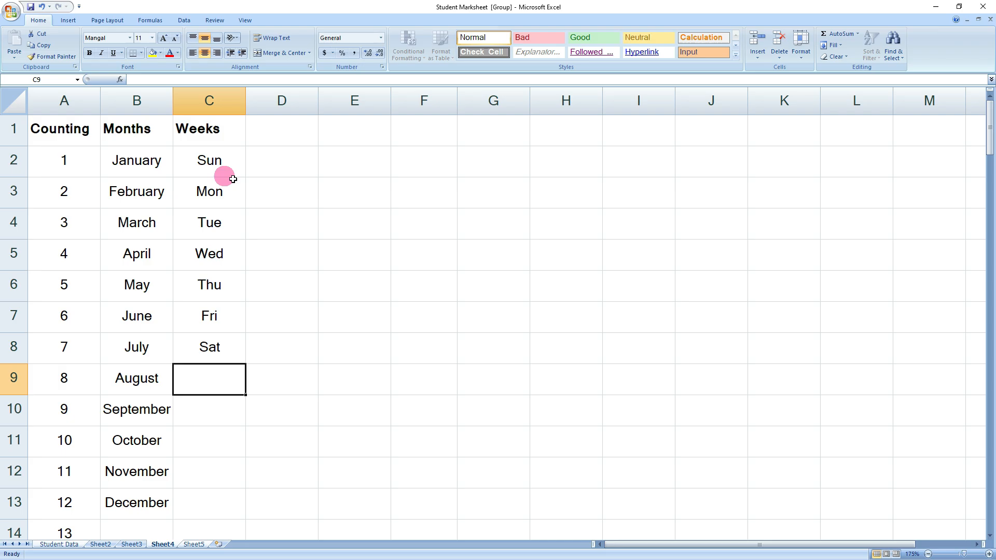
left_click(291, 146)
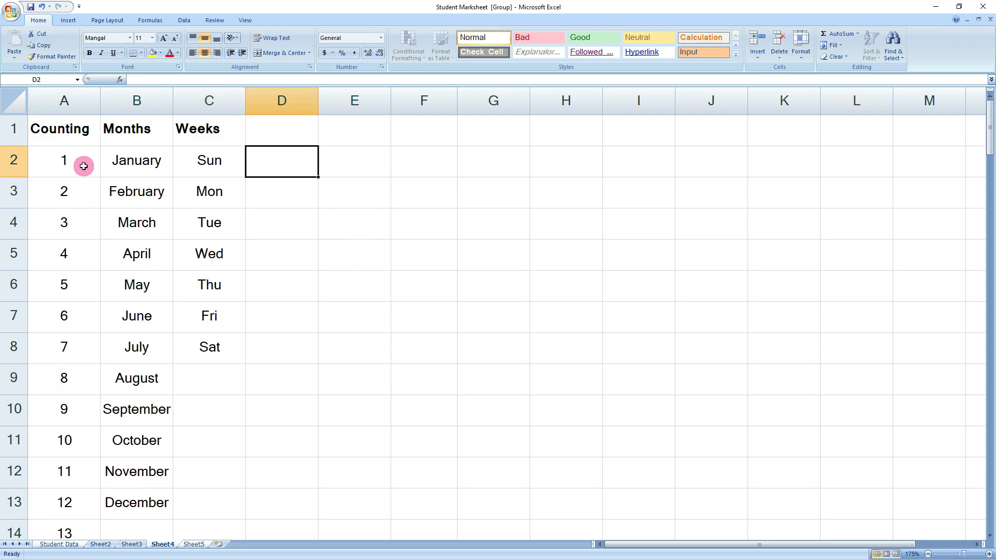
left_click(279, 127)
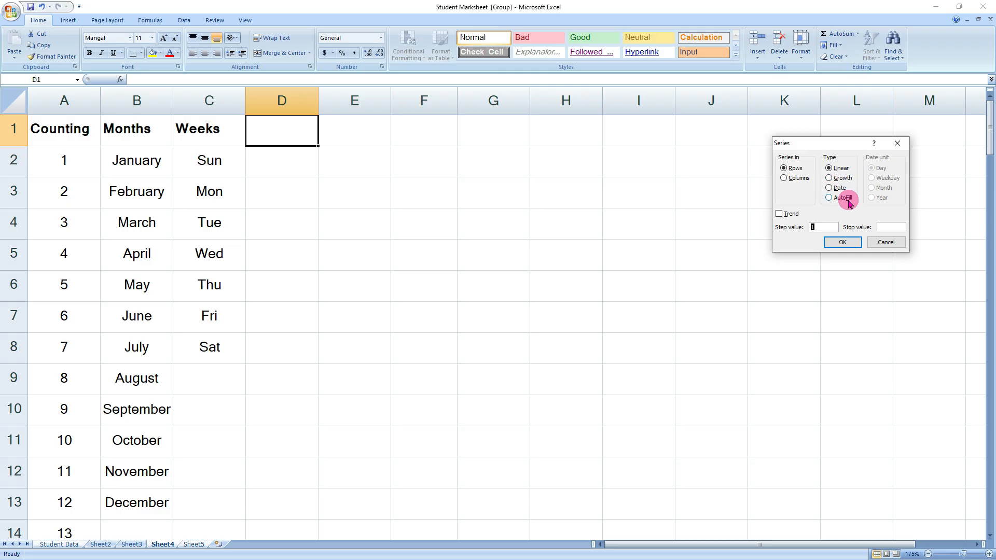
left_click(842, 242)
left_click(333, 251)
left_click(282, 151)
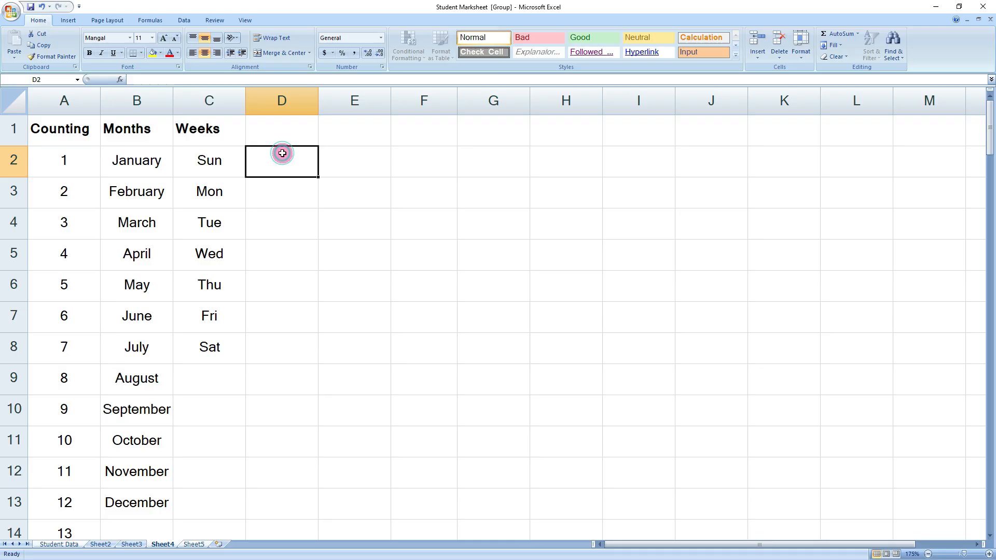
left_click(292, 130)
type("Date")
left_click(290, 163)
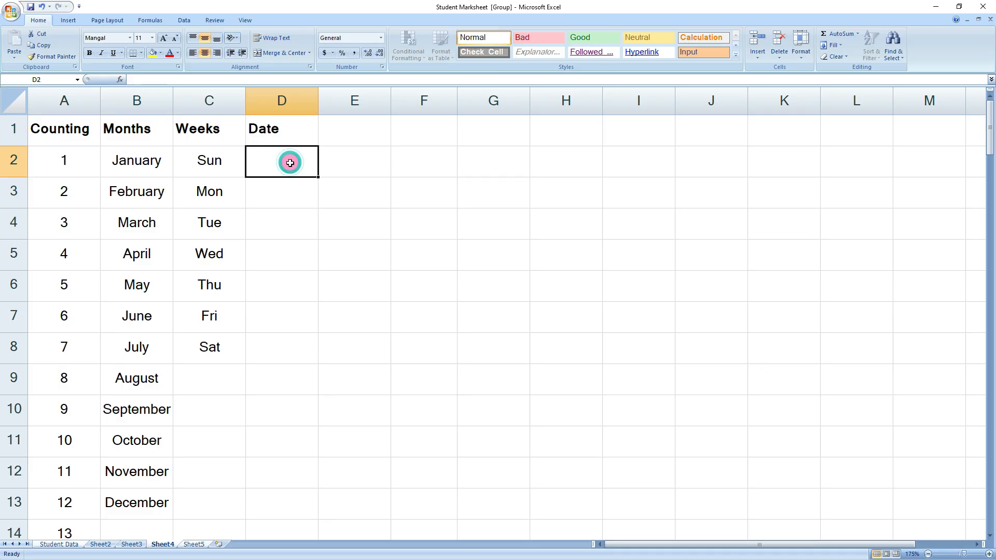
- Enter 1-06-2026 in D2 and drag it down to fill dates through 10-06-26 in D11
type("1-06")
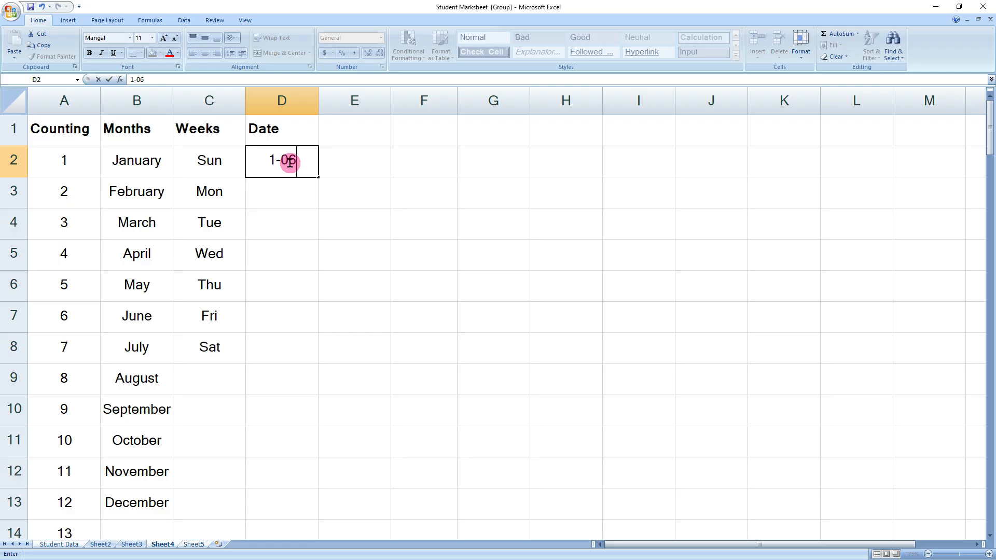
type("-2026")
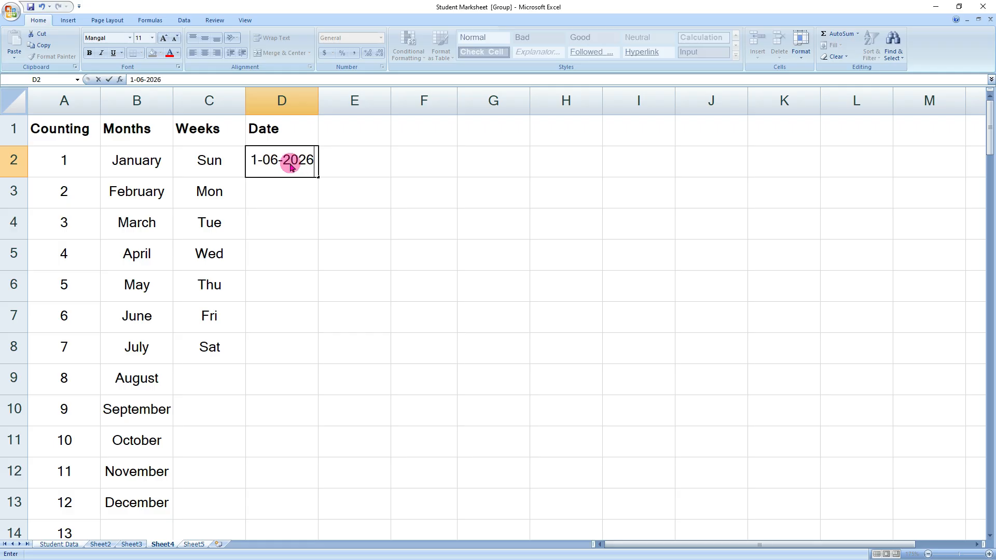
left_click(303, 194)
left_click(284, 162)
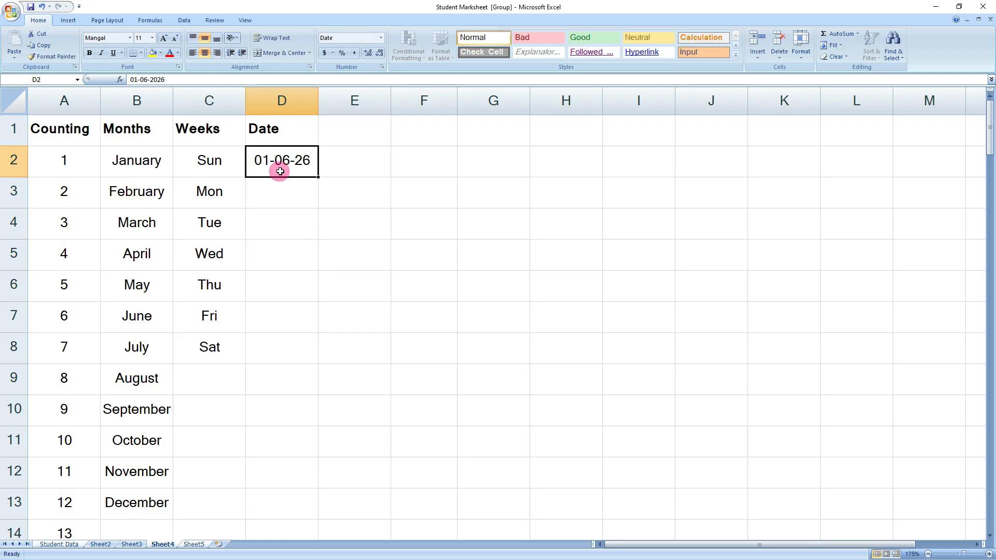
left_click(288, 185)
left_click(289, 161)
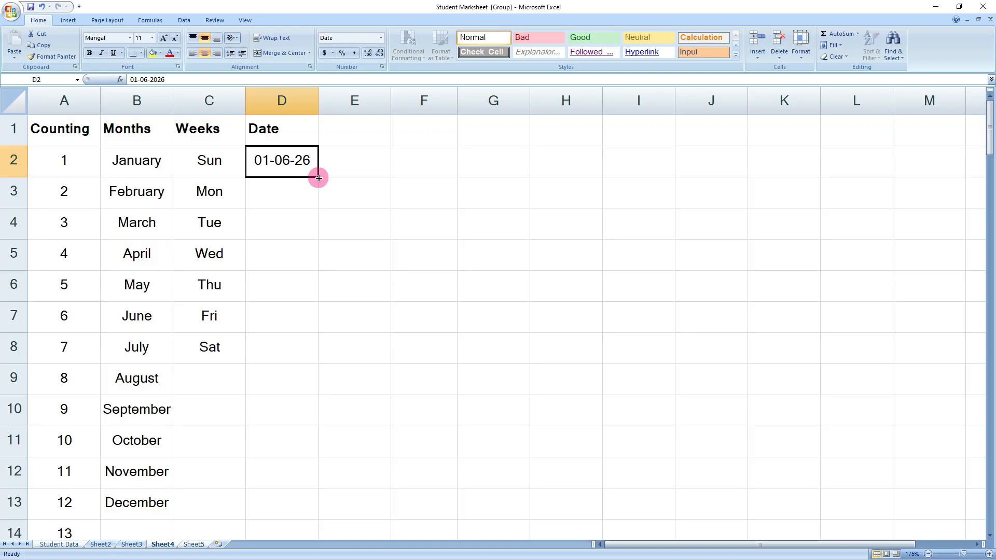
left_click_drag(318, 178, 340, 472)
left_click(443, 306)
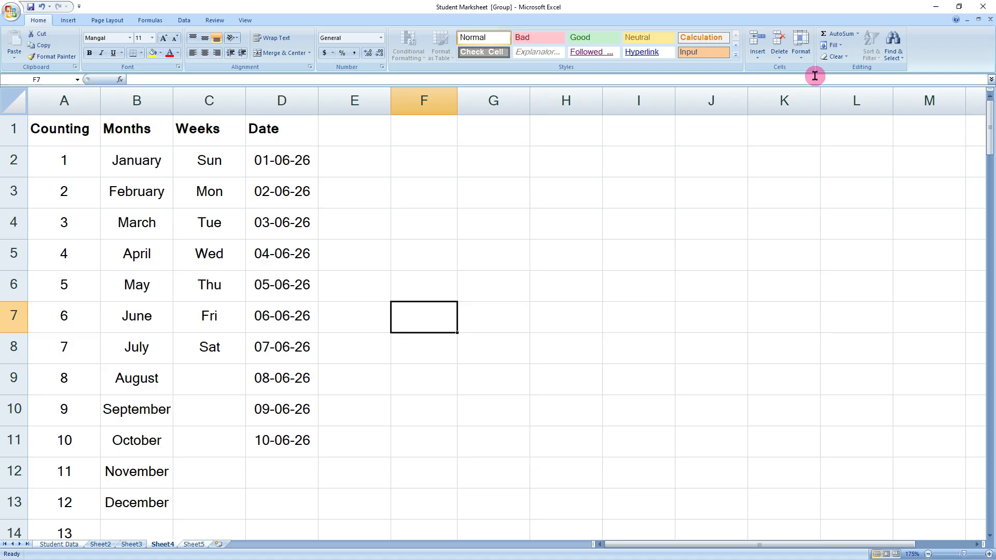
left_click(832, 45)
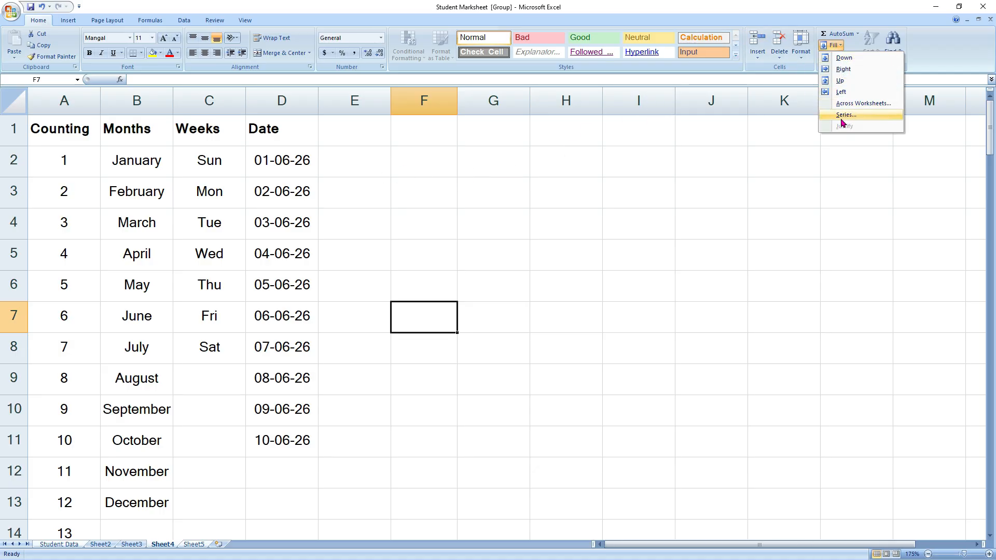
- Paste a full name into cell E2
left_click(381, 386)
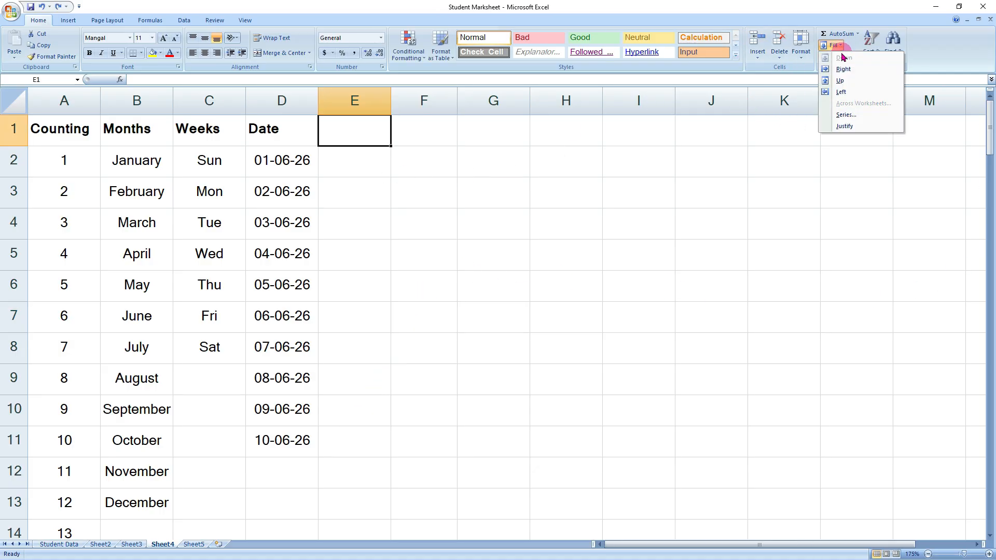
left_click(836, 132)
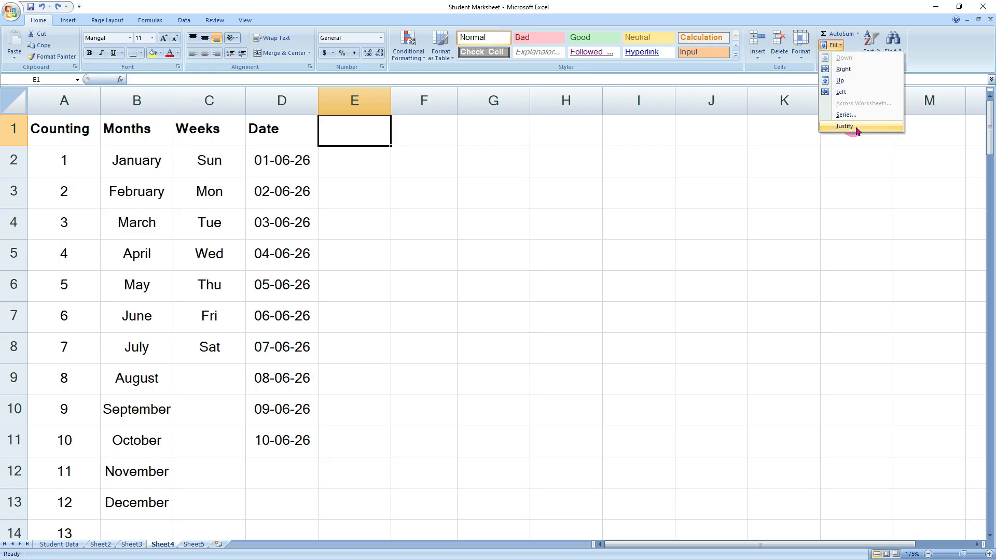
left_click(474, 229)
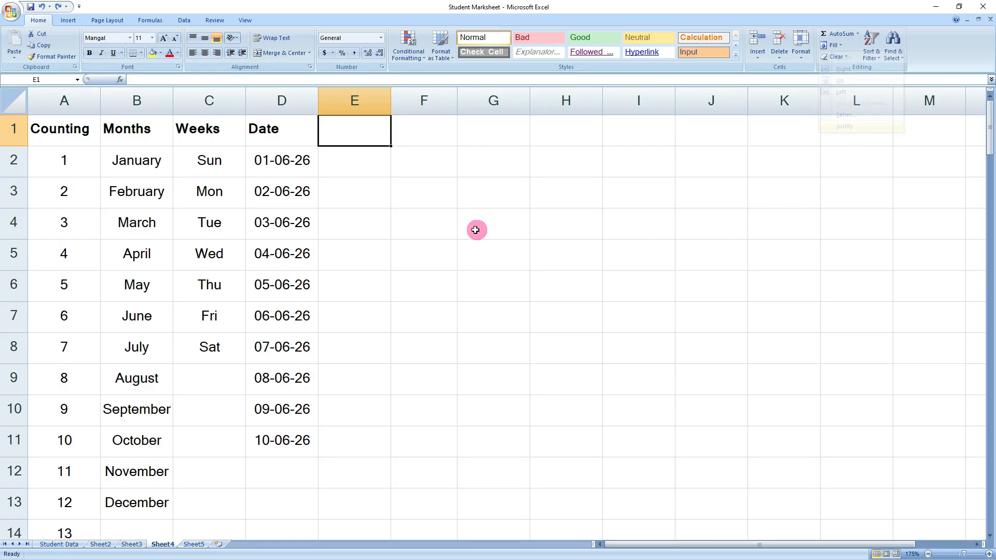
left_click(340, 173)
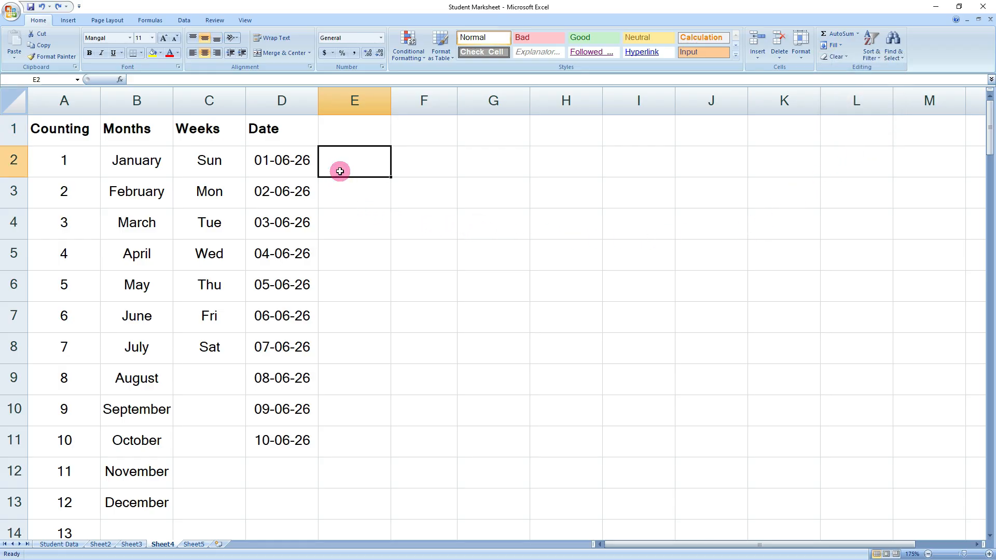
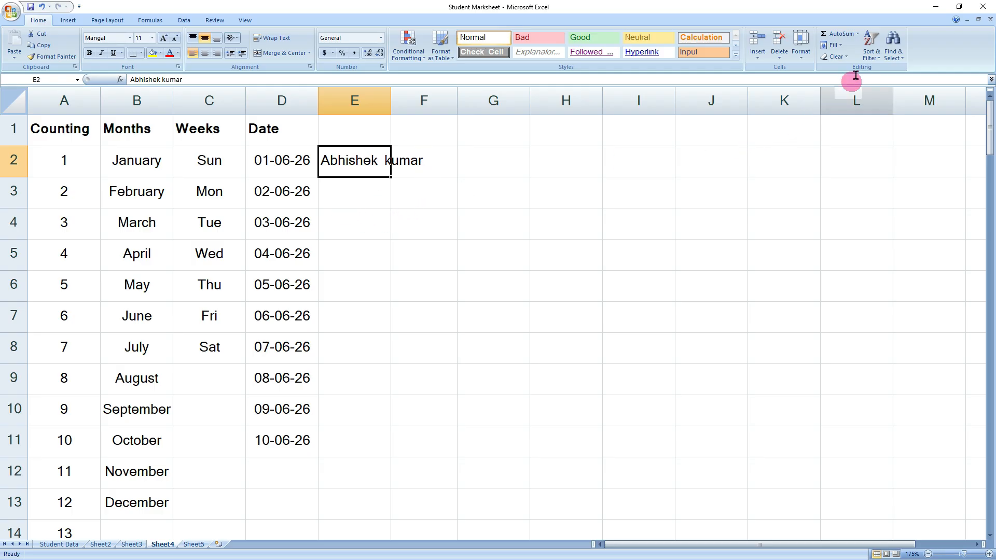
- Justify the name so the first name stays in E2 and the surname moves to E3
left_click(838, 48)
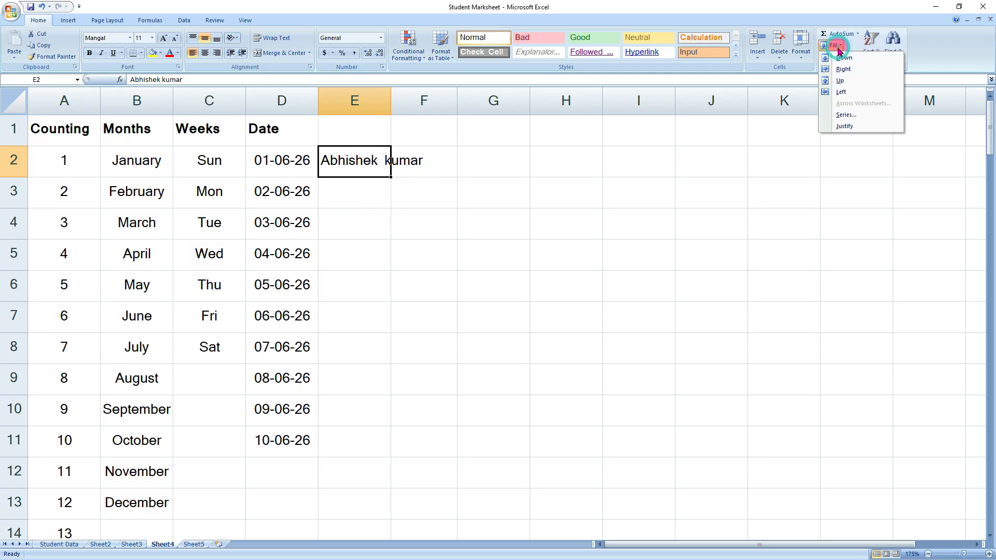
left_click(844, 126)
left_click(480, 311)
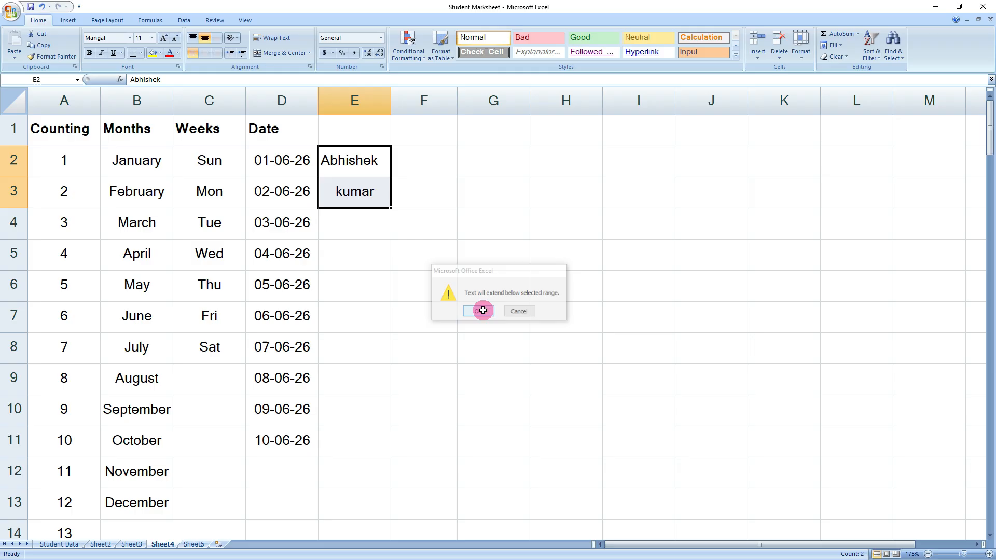
left_click(380, 216)
left_click(365, 164)
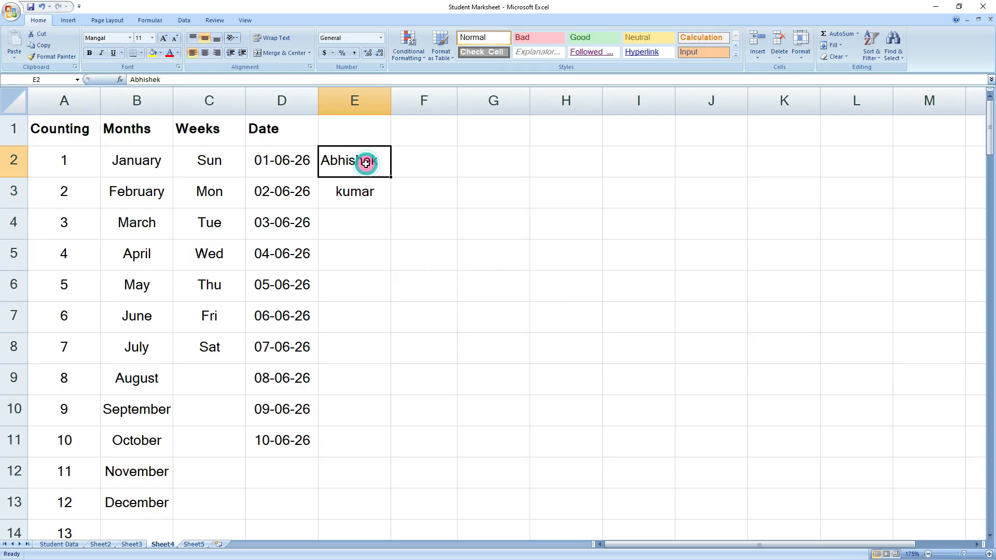
left_click(377, 197)
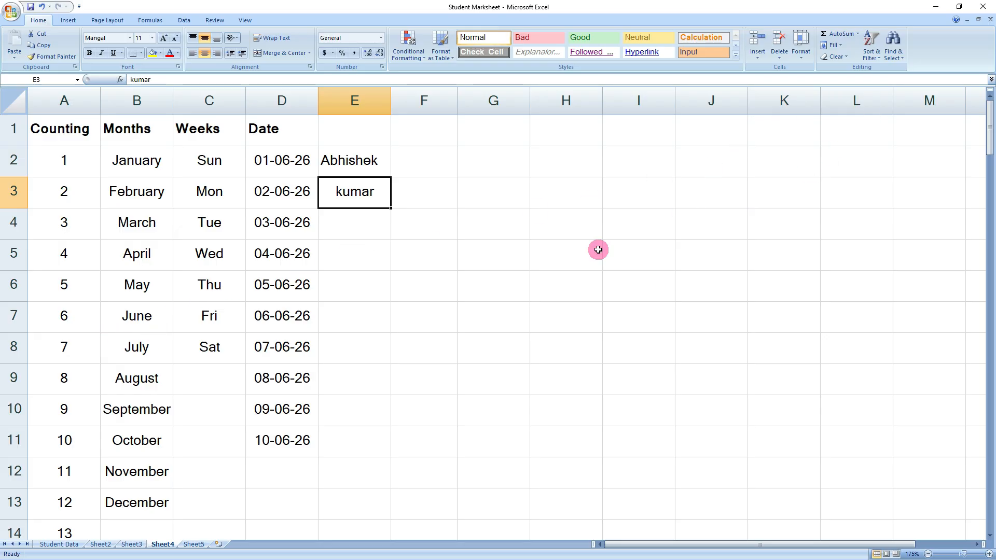
- Apply Clear All to E2:E3 to remove the split name completely
left_click(847, 57)
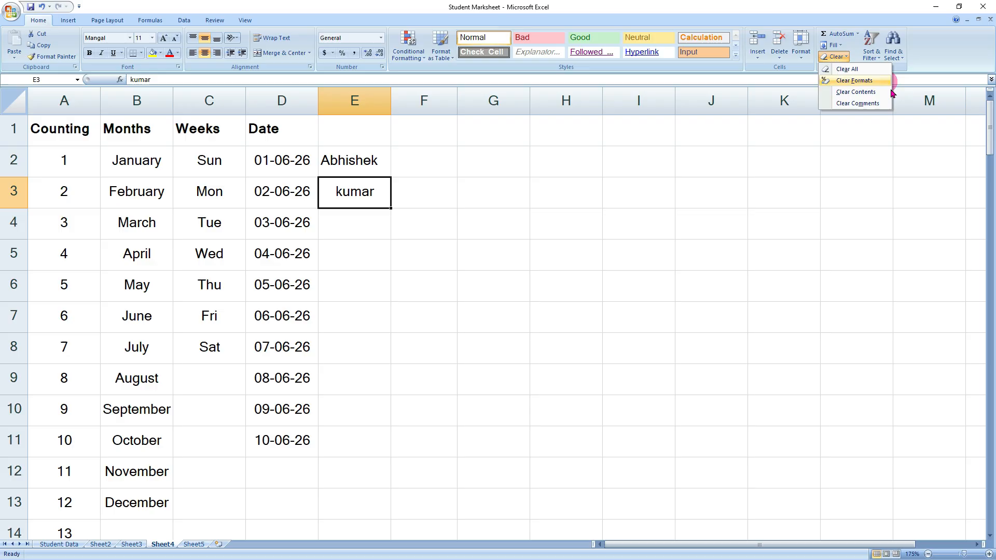
left_click(616, 263)
left_click(395, 259)
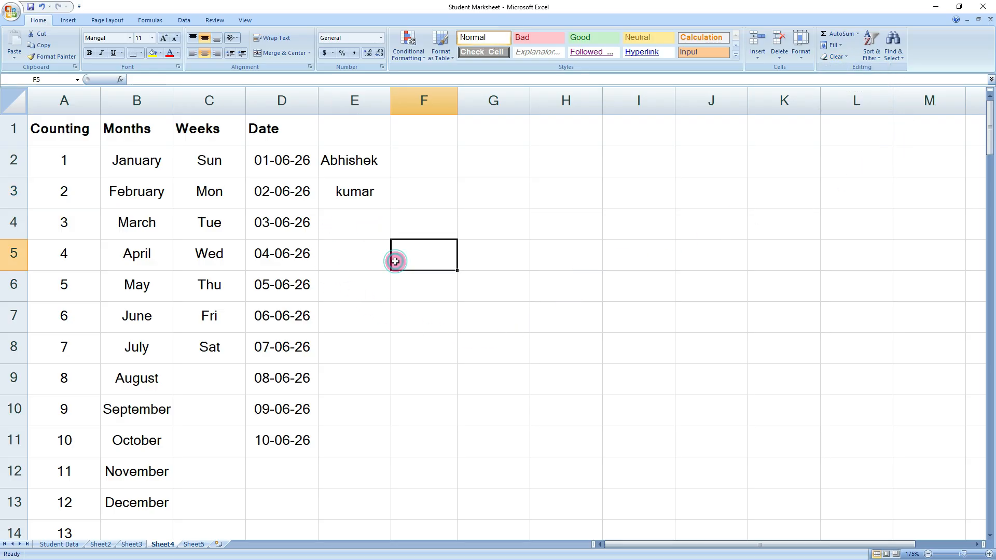
left_click(352, 159)
left_click_drag(359, 181, 360, 195)
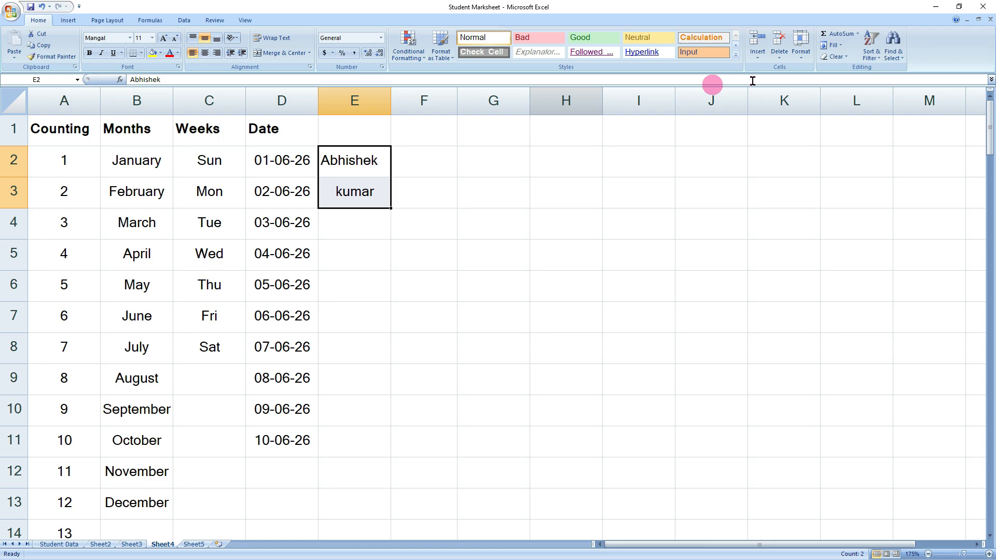
left_click(846, 57)
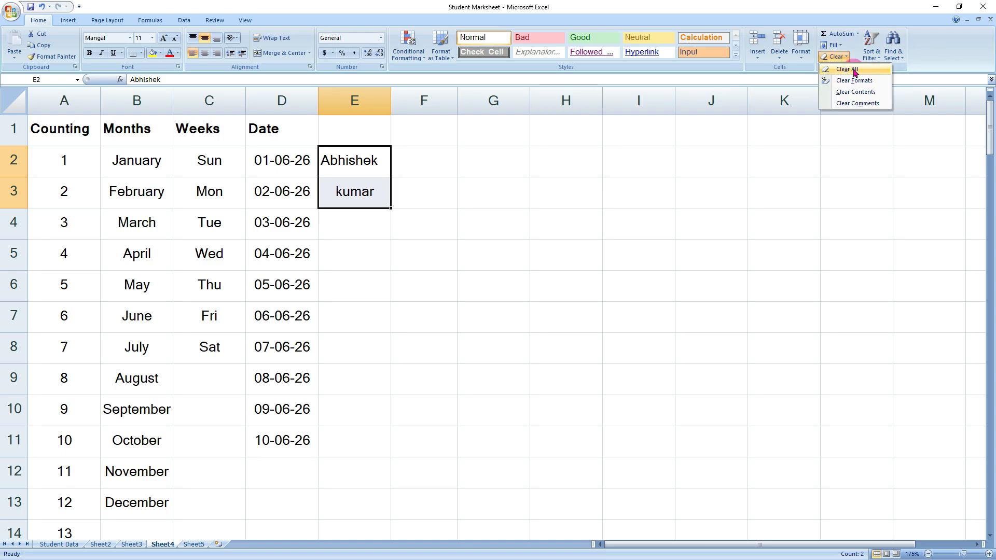
left_click(858, 71)
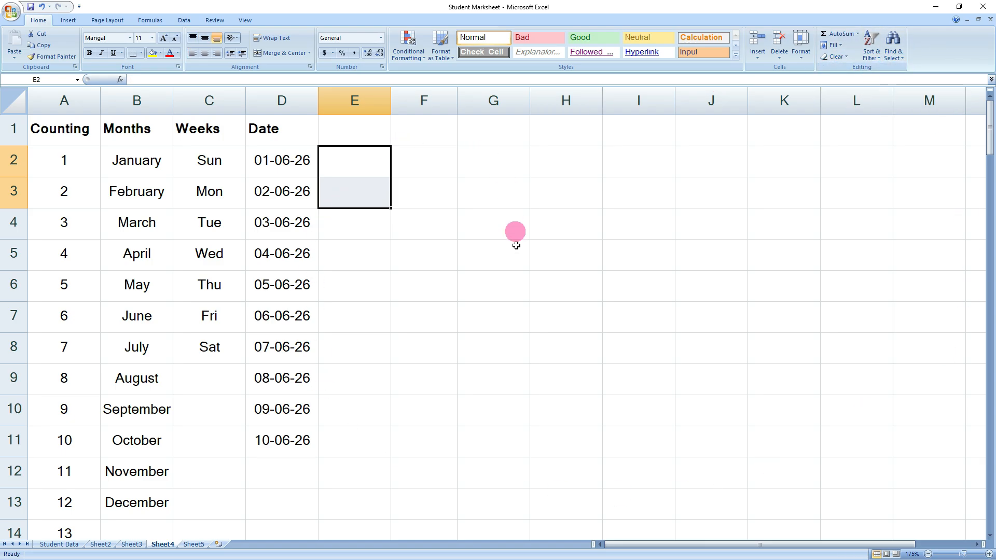
left_click(393, 257)
left_click_drag(356, 158, 360, 185)
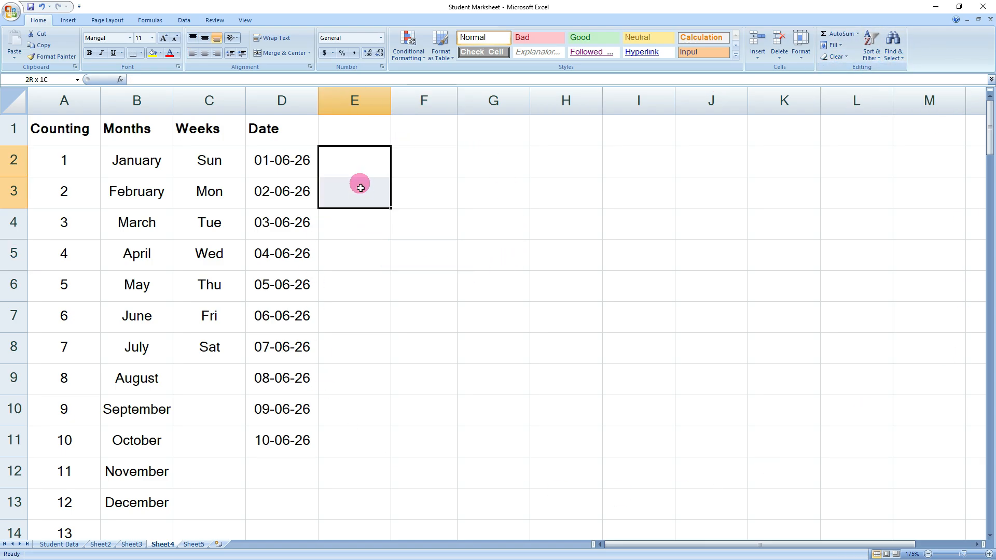
left_click(422, 249)
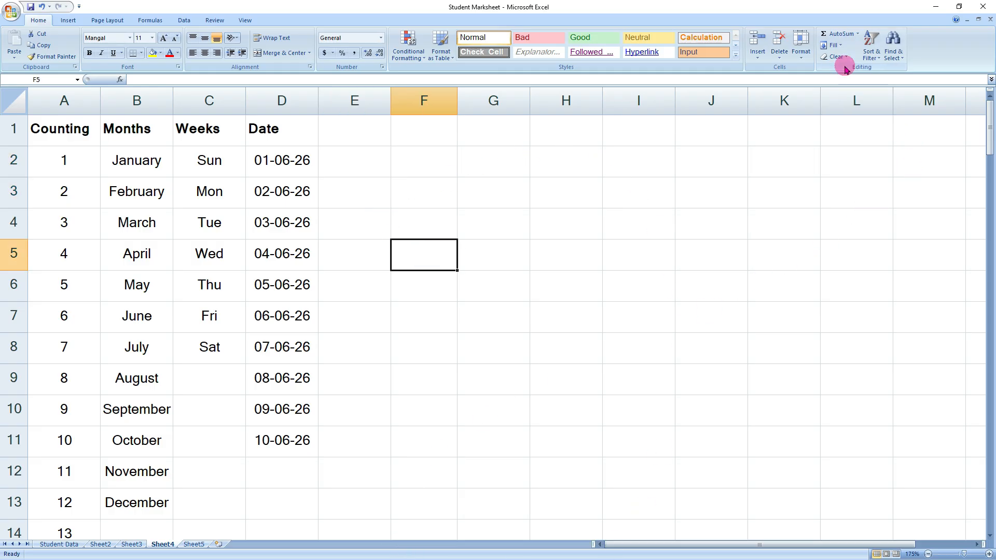
left_click_drag(67, 135, 276, 130)
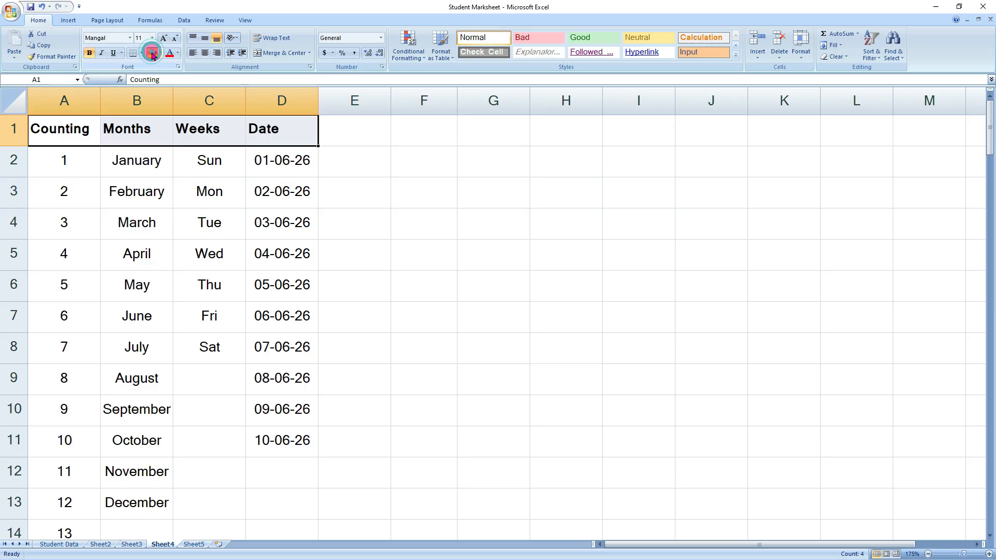
- Give headers A1:D1 a yellow fill and red font, then Clear Formats to make them plain
left_click(153, 52)
left_click(171, 54)
left_click(834, 56)
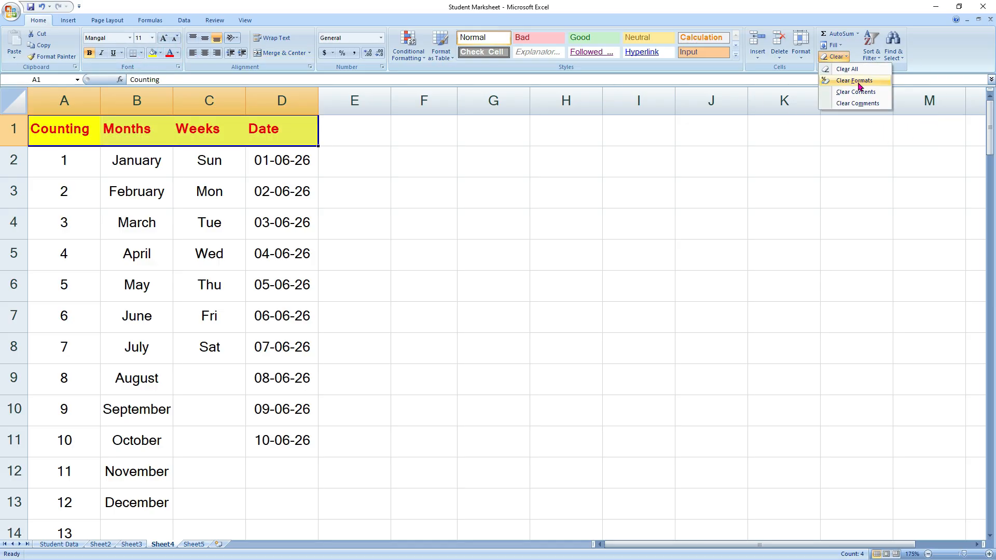
left_click(854, 80)
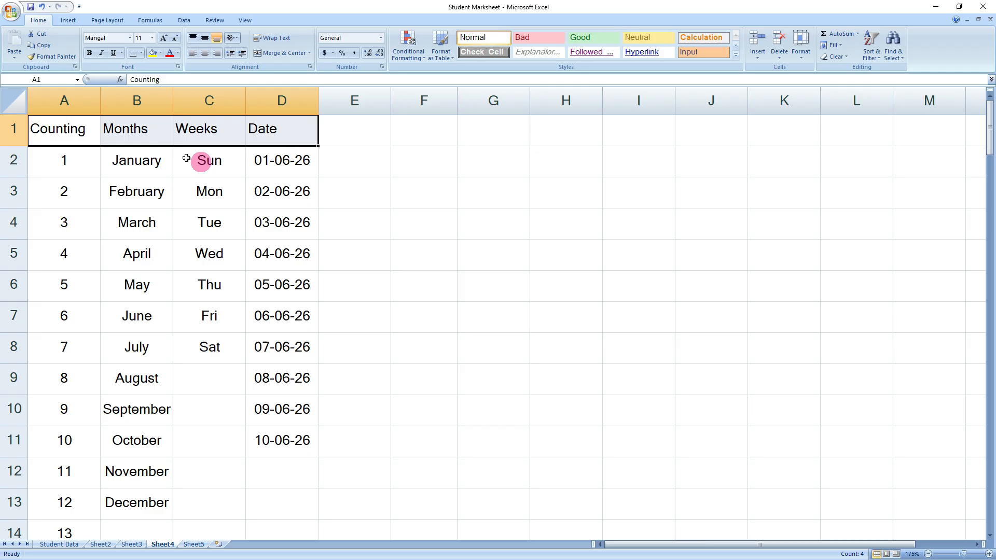
left_click(835, 57)
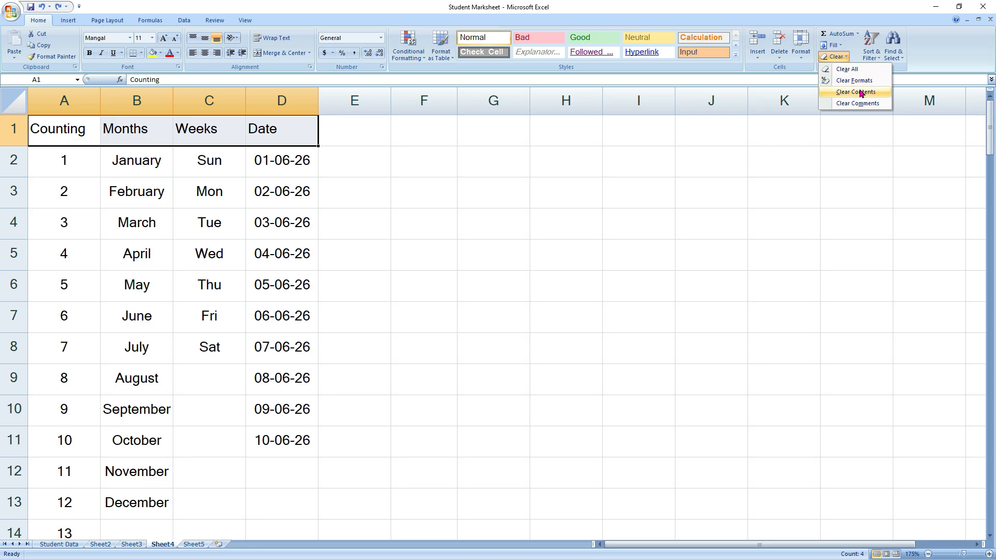
left_click(647, 220)
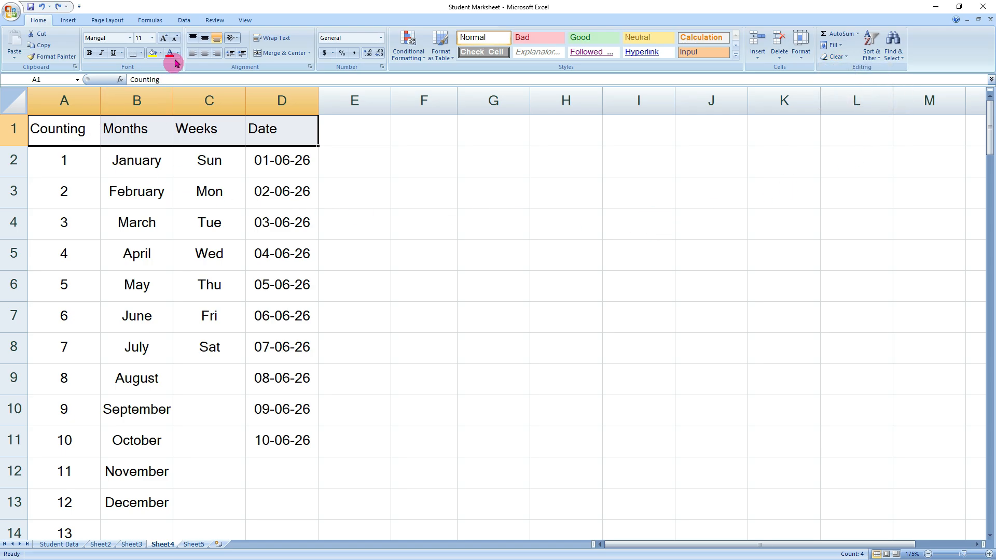
left_click(152, 56)
left_click(169, 55)
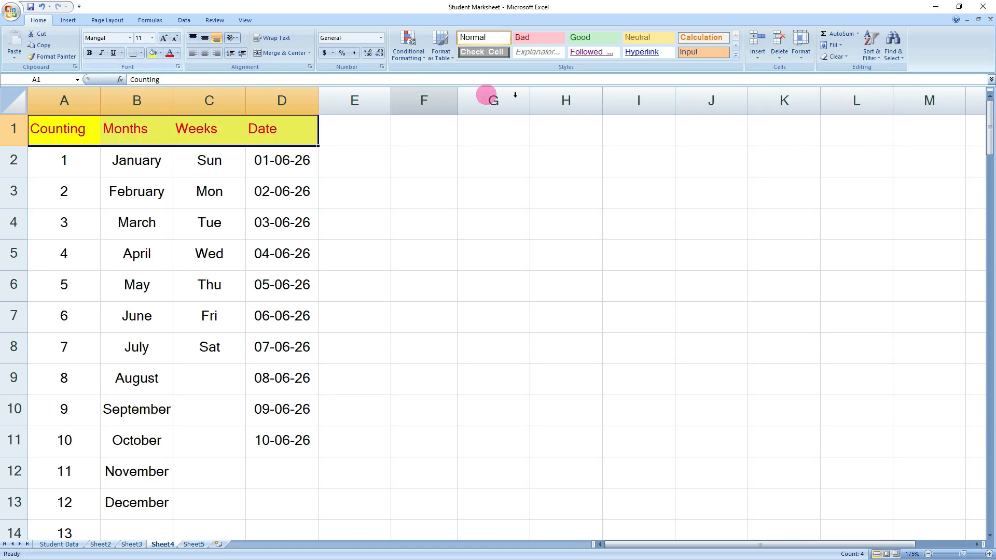
left_click(846, 60)
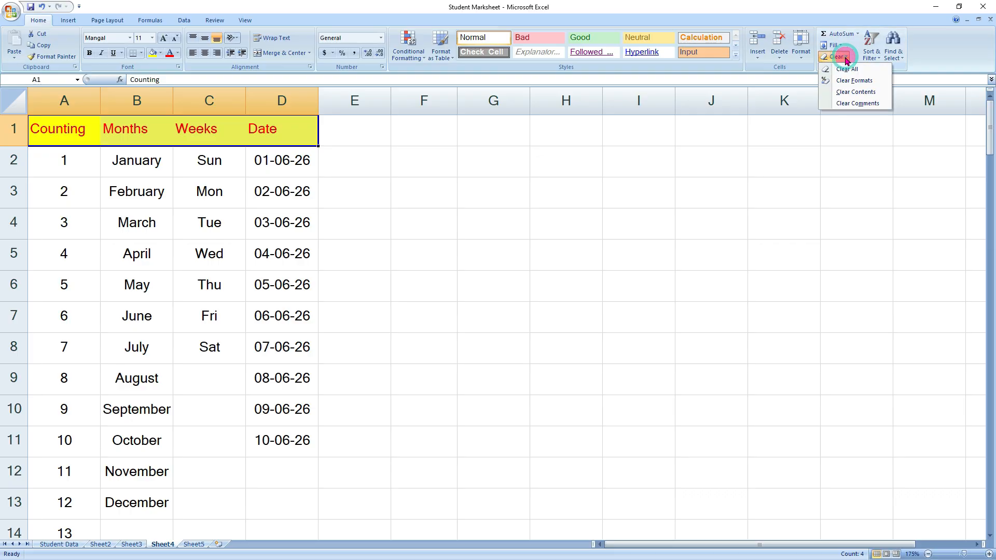
left_click(853, 90)
left_click(378, 201)
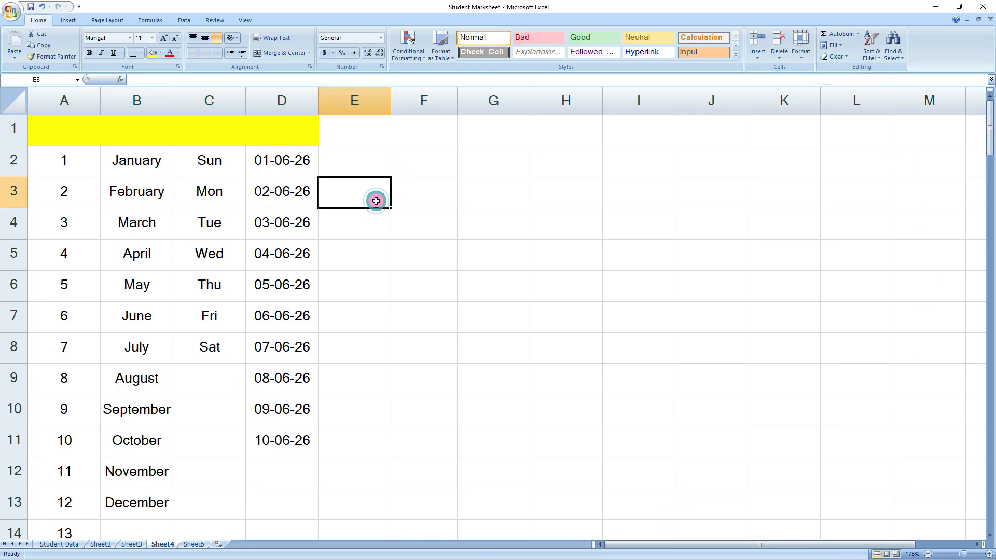
left_click(159, 135)
left_click(72, 132)
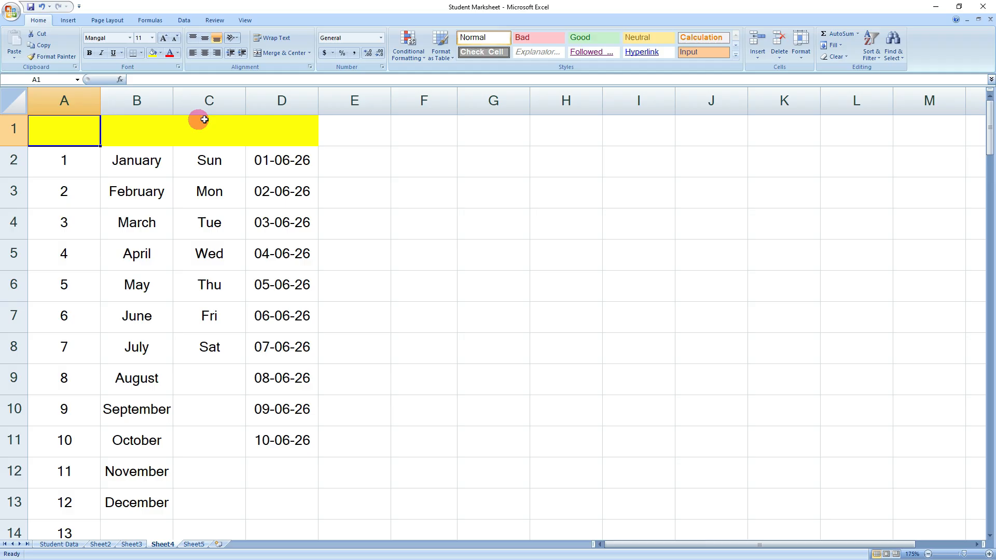
left_click(247, 133, "shift")
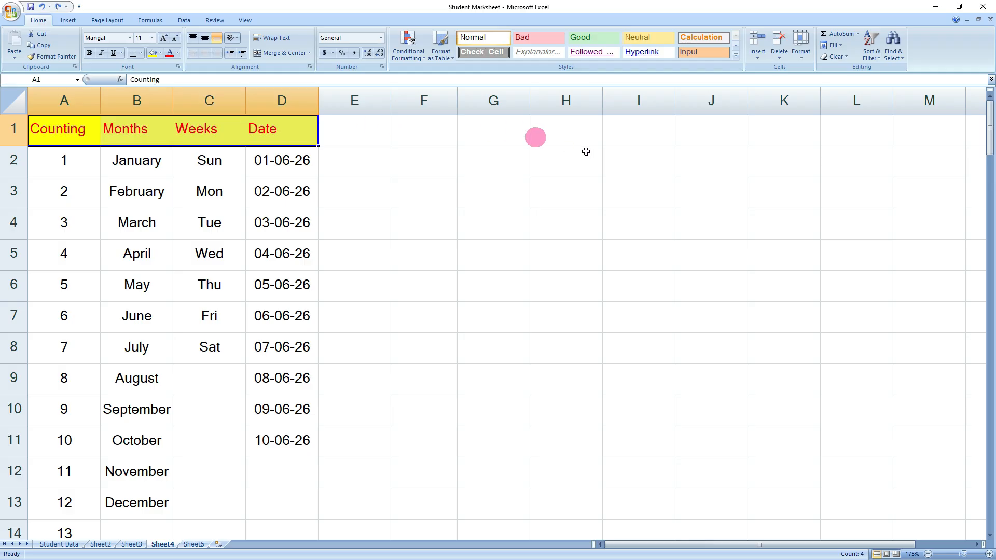
left_click(843, 60)
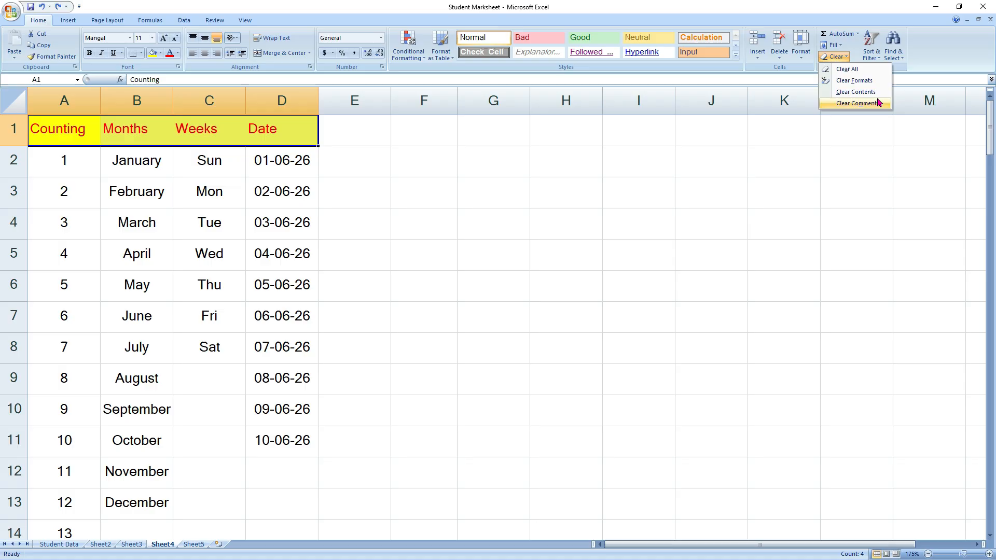
left_click(465, 317)
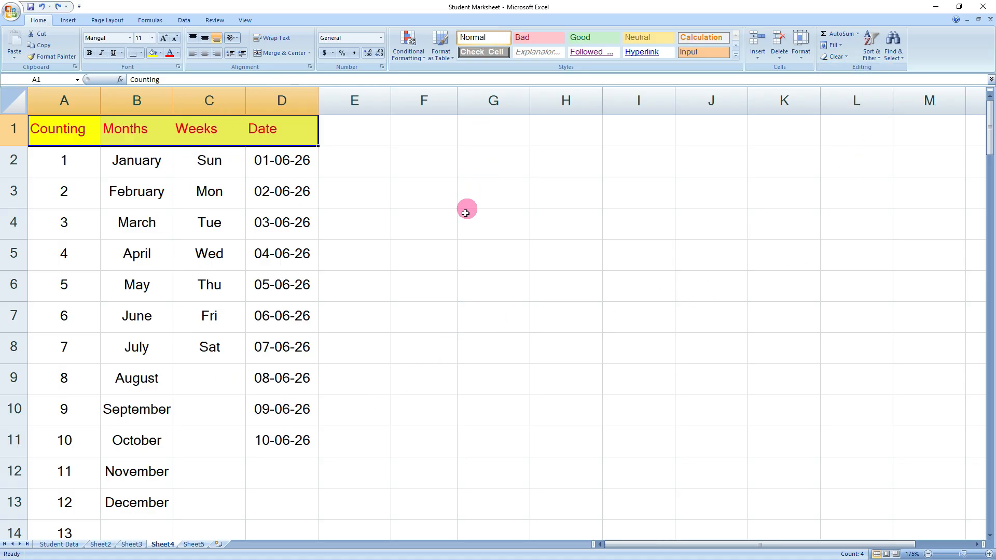
left_click(69, 20)
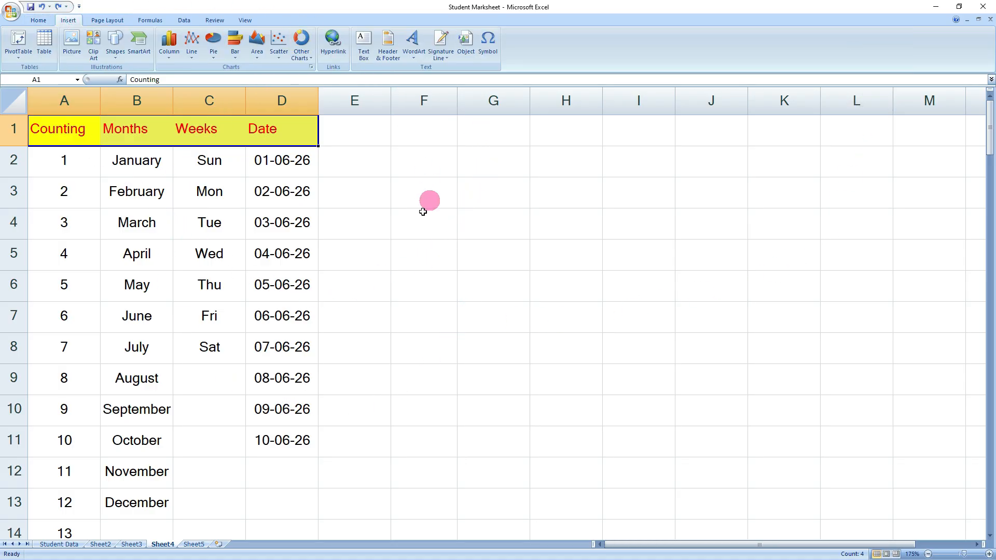
- Sort the Student Data records by name from A to Z
left_click(38, 24)
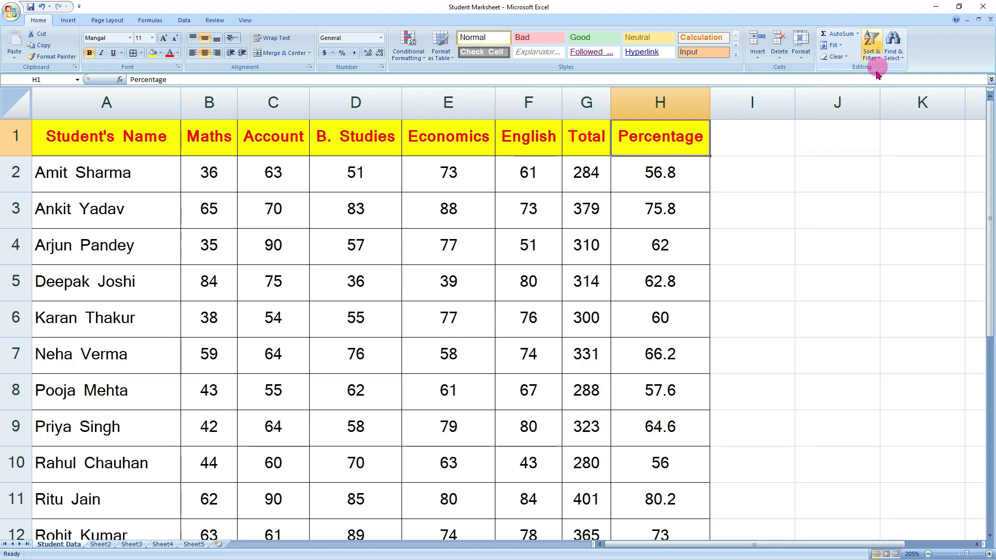
left_click(871, 47)
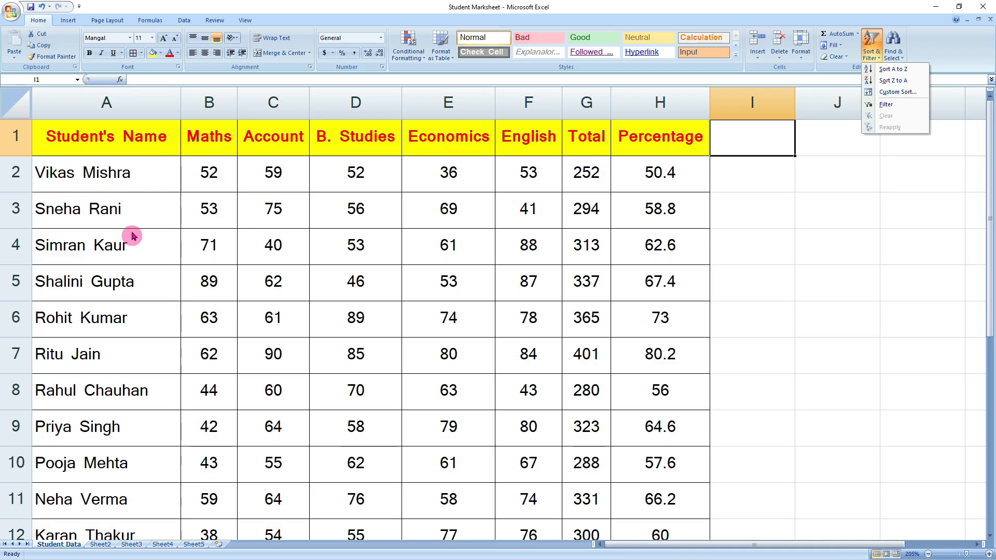
left_click(902, 73)
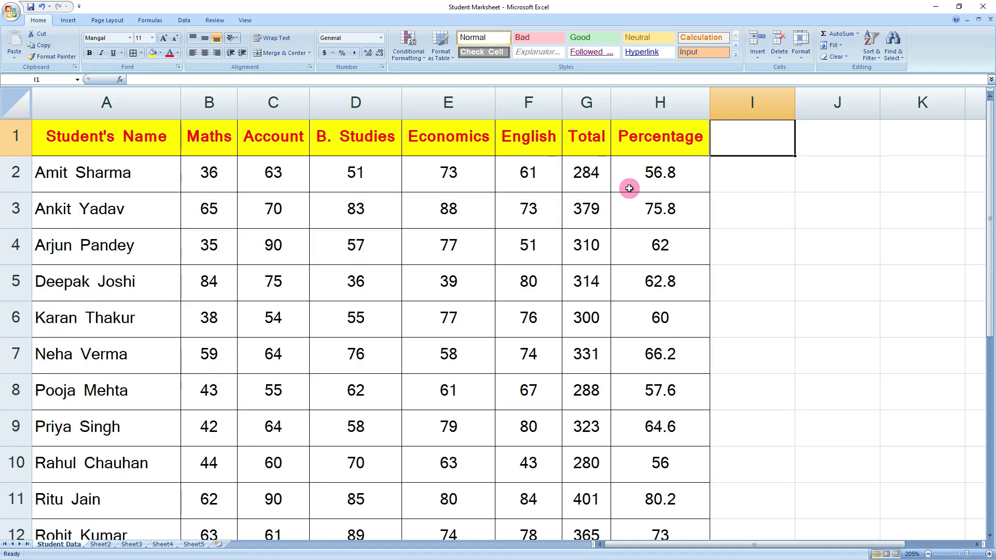
- Re-sort the student records by name from Z to A and check the result
left_click(871, 45)
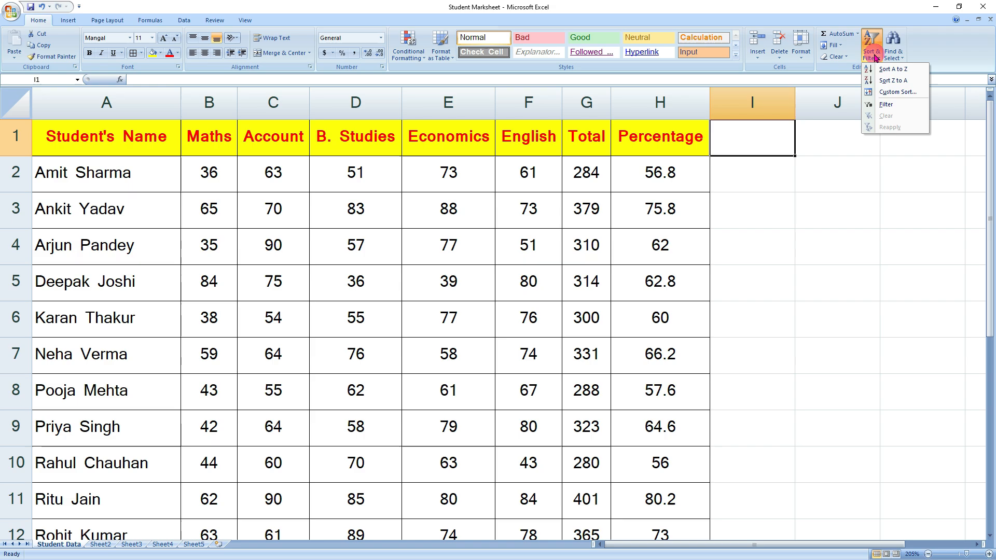
left_click(892, 81)
scroll(110, 288, "down", 3)
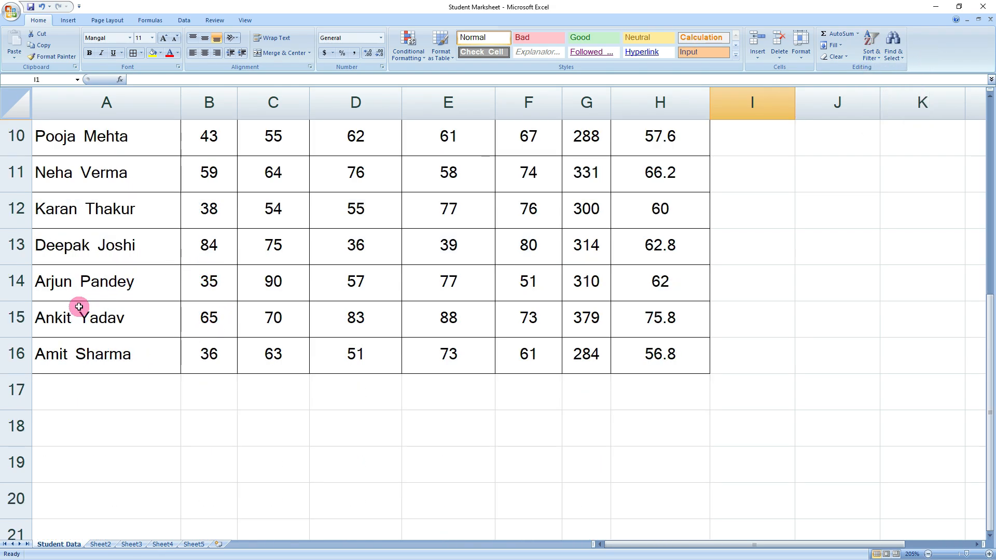
scroll(94, 244, "up", 3)
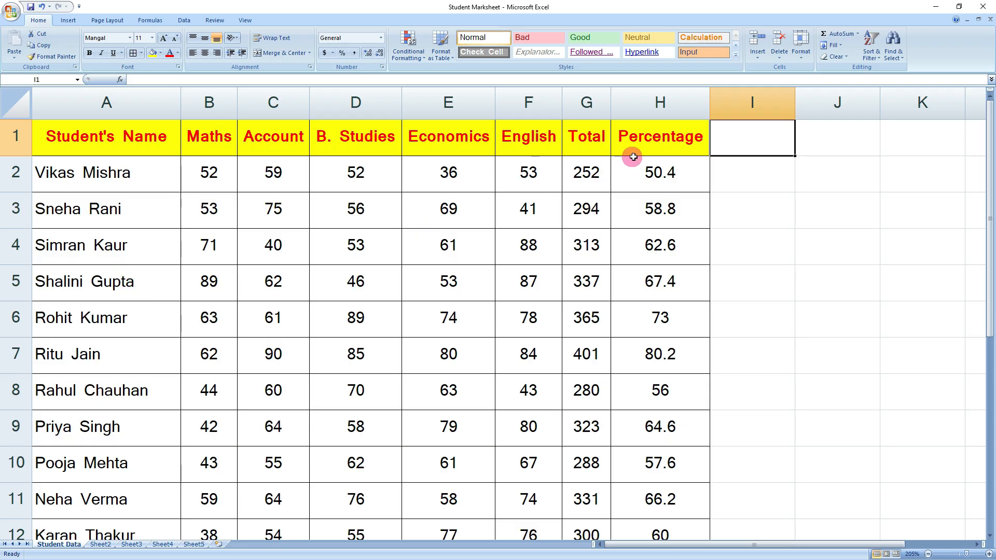
left_click(663, 147)
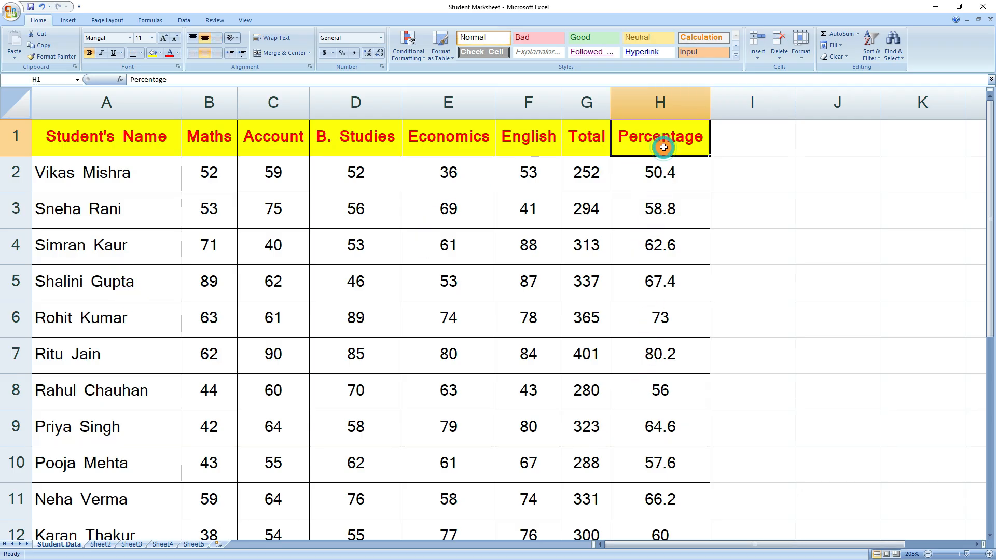
- Sort students by Percentage smallest to largest, putting 50.4 at the top, and scroll to check
left_click(871, 50)
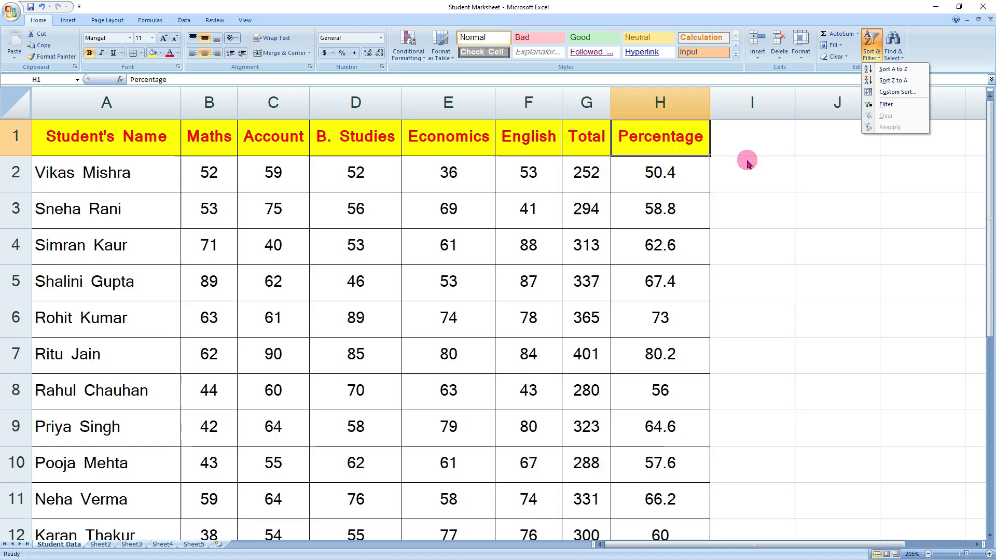
left_click(900, 74)
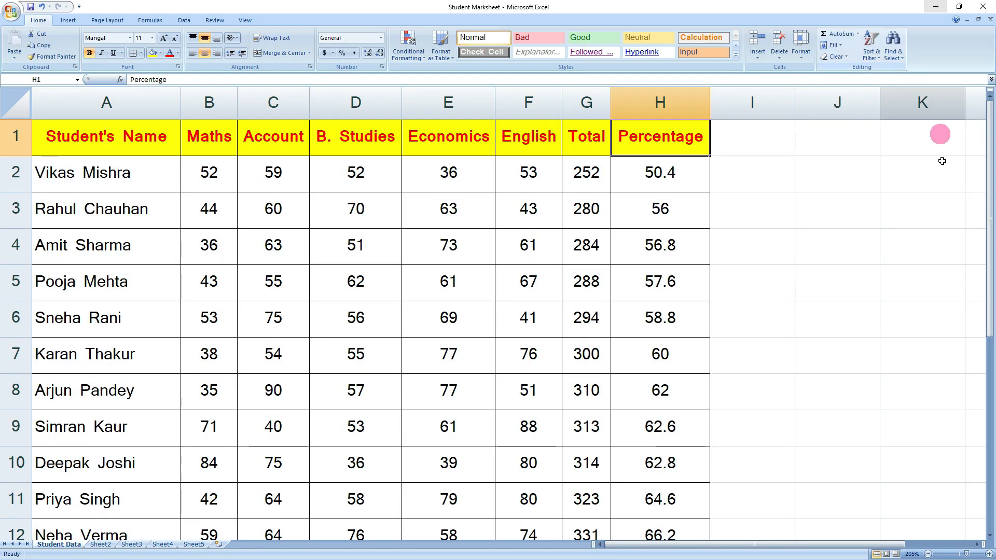
scroll(677, 308, "down", 4)
scroll(677, 308, "up", 4)
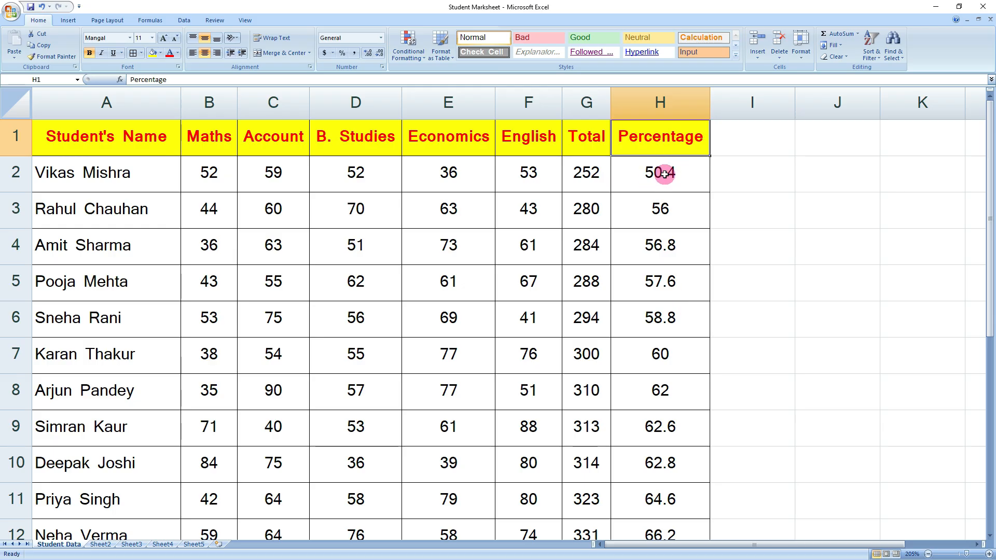
scroll(668, 255, "down", 2)
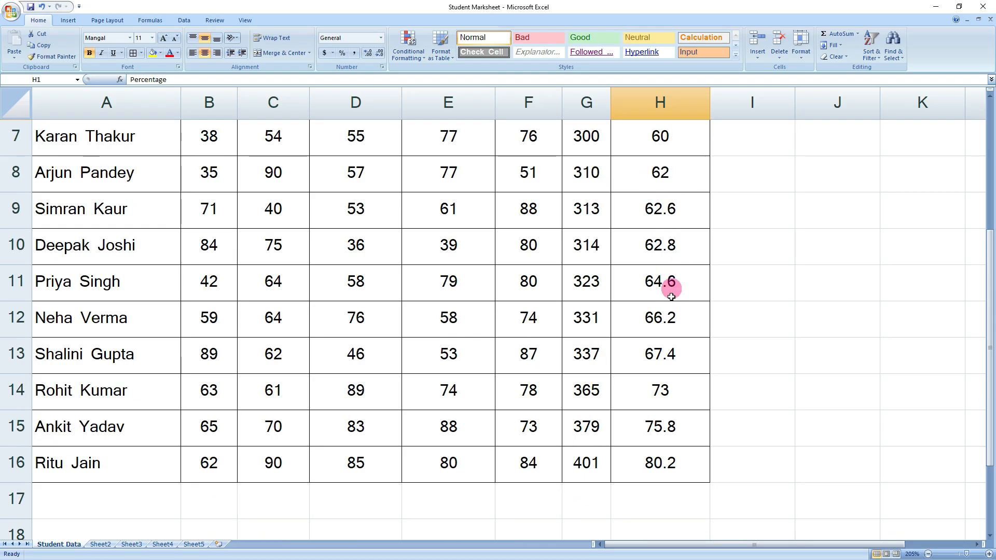
scroll(662, 458, "up", 2)
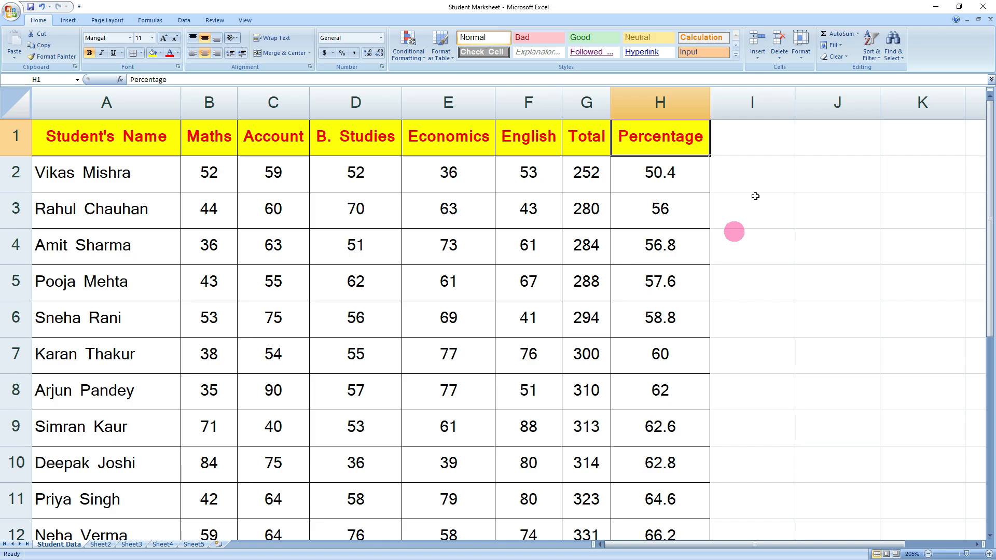
- Sort students by Percentage largest to smallest with 80.2 first, then select Economics cell E2
left_click(875, 61)
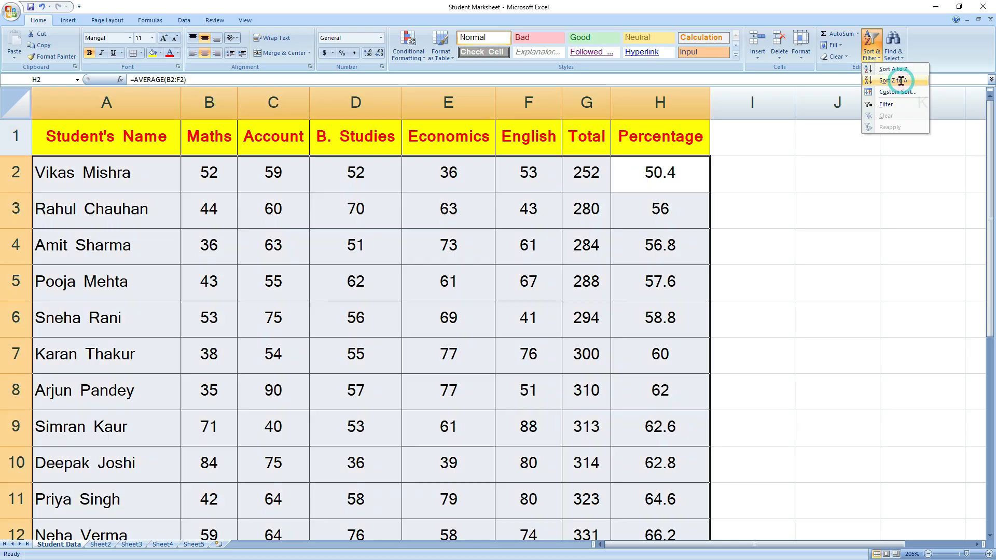
left_click(906, 81)
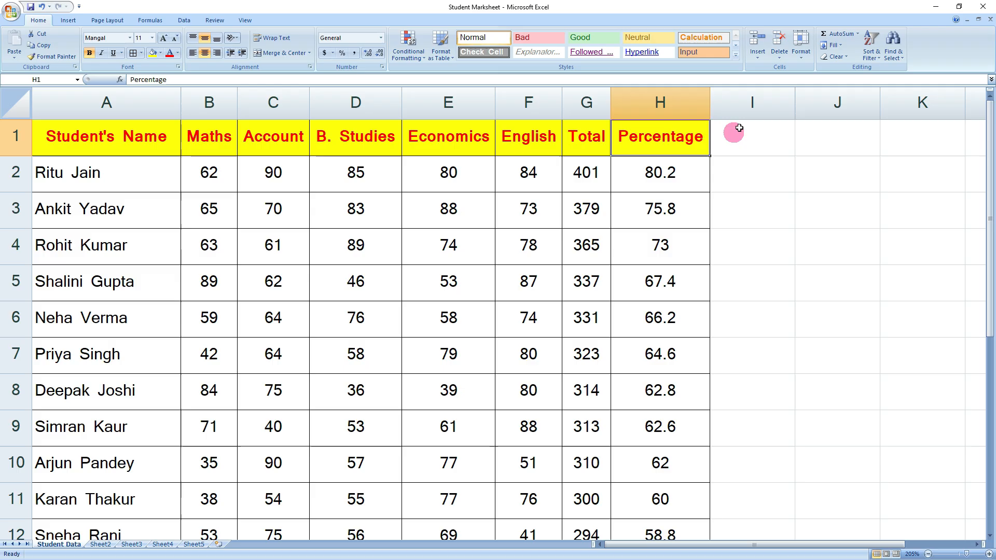
left_click(871, 58)
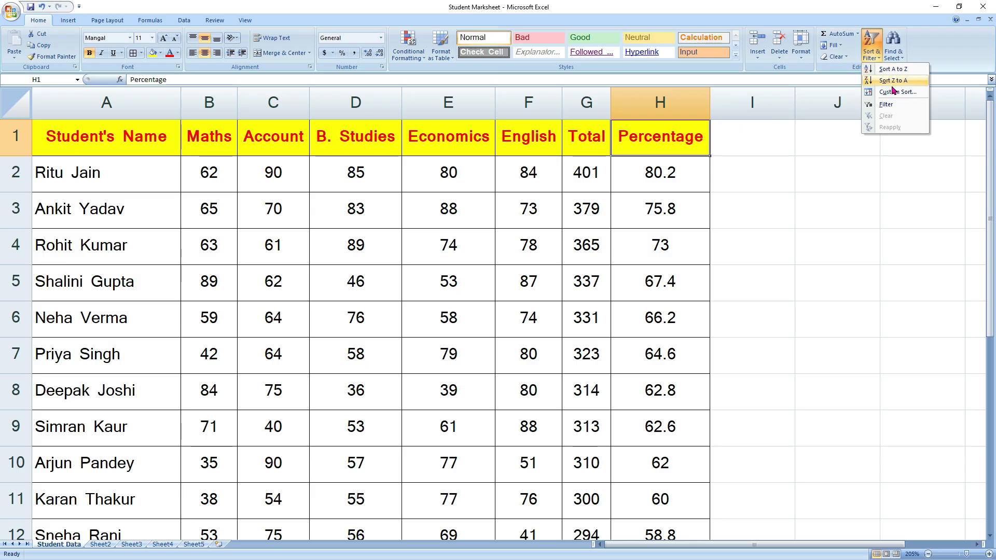
left_click(508, 231)
left_click(473, 173)
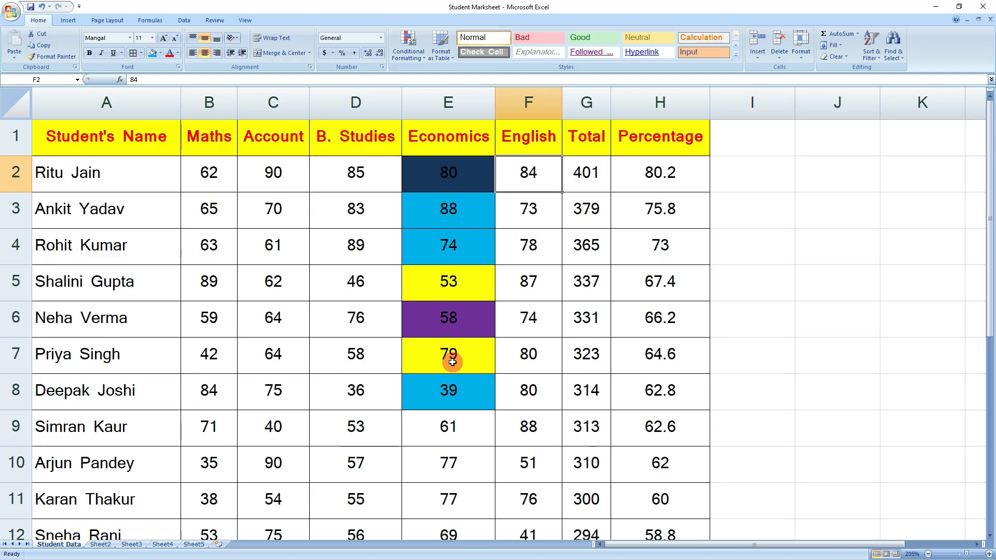
- Select Economics scores E2:E10 and open Custom Sort, continuing with the current selection only
left_click_drag(448, 169, 443, 471)
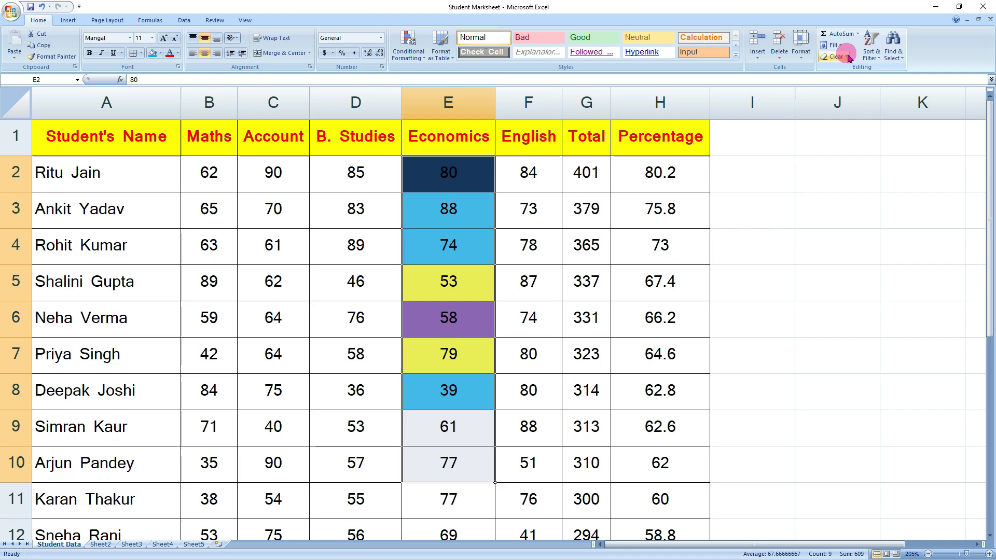
left_click(874, 60)
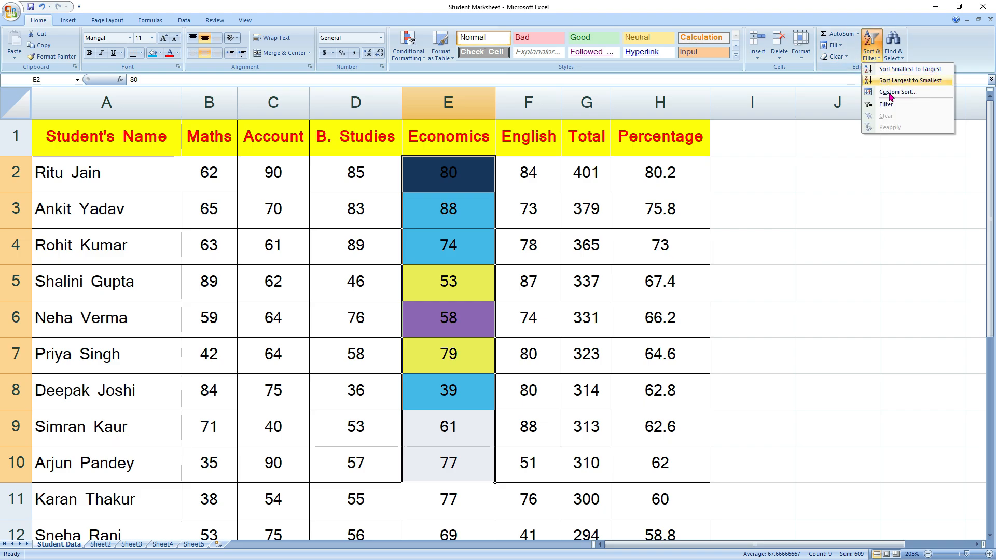
left_click(894, 92)
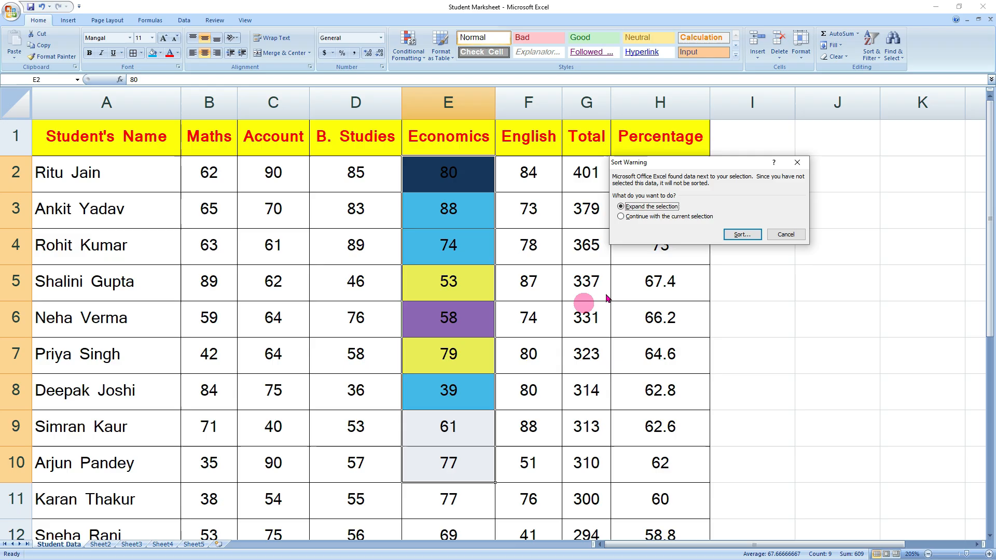
left_click(630, 217)
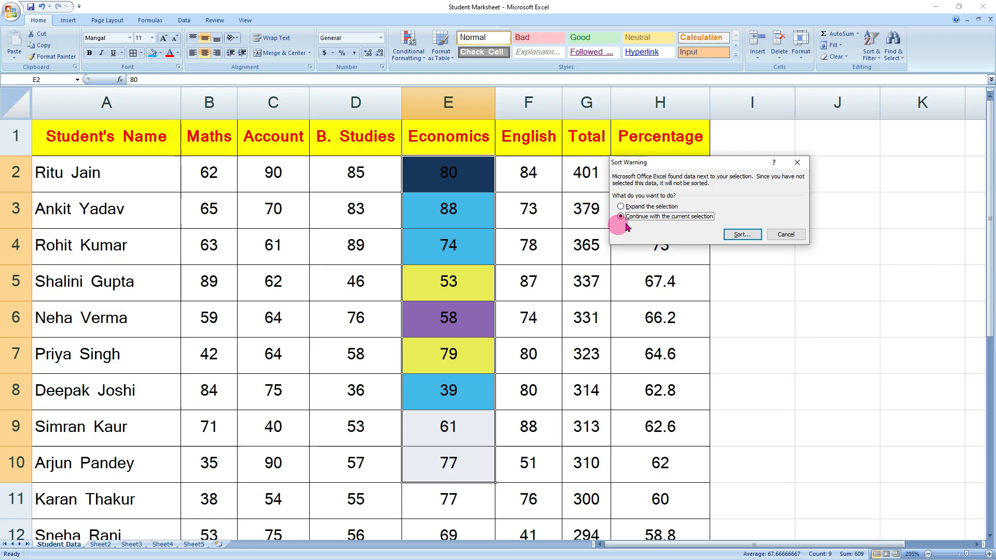
left_click(742, 235)
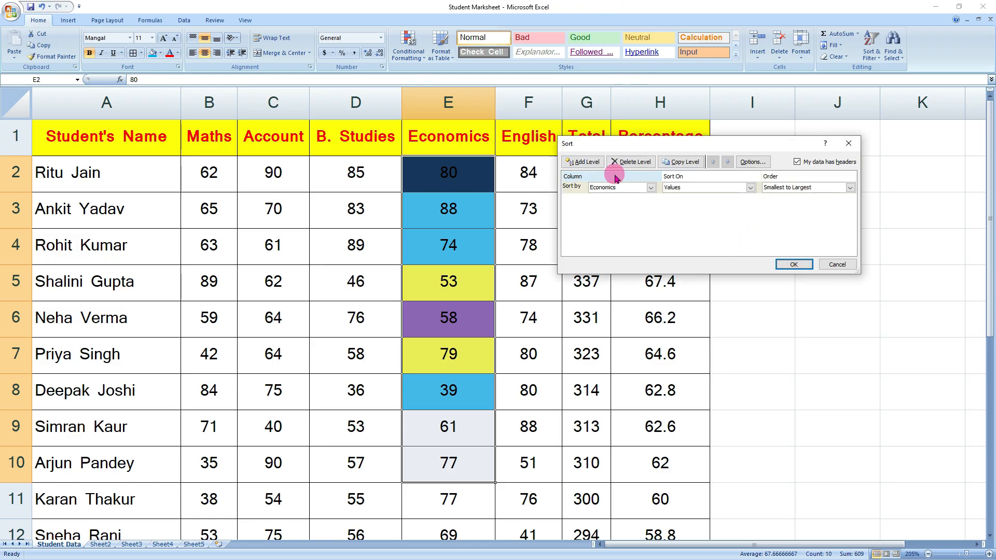
- Sort the Economics column by cell colour with yellow cells on top
left_click(649, 187)
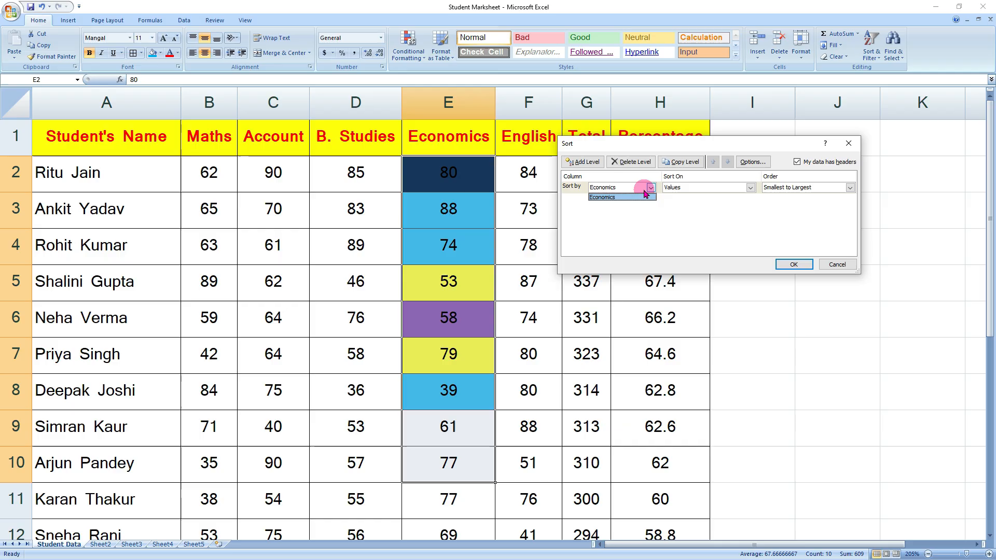
left_click(622, 198)
left_click(749, 188)
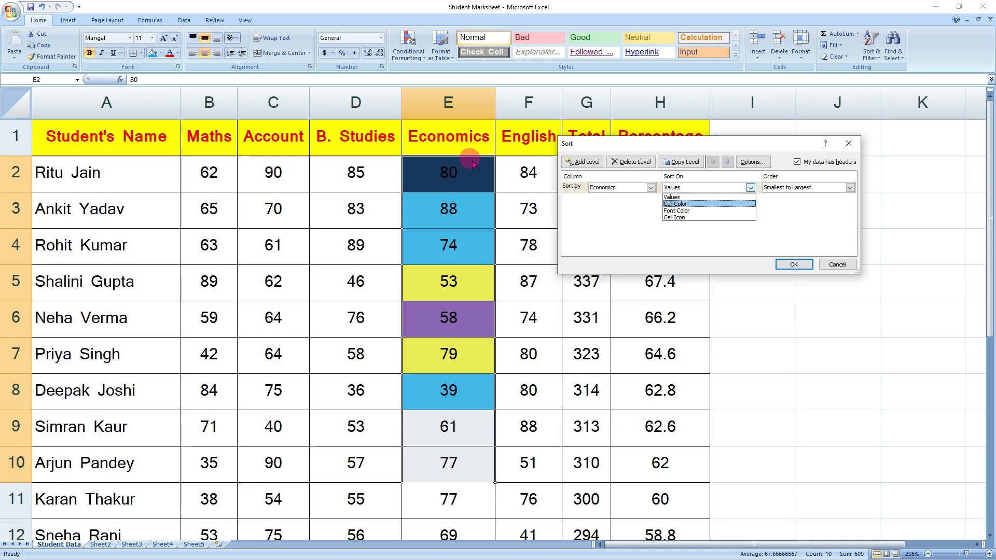
left_click(689, 204)
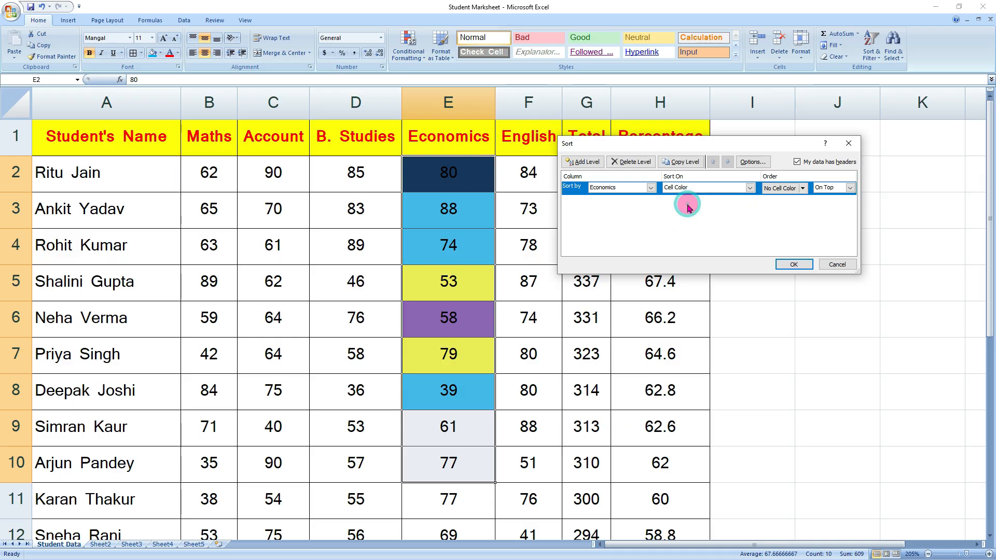
left_click(802, 189)
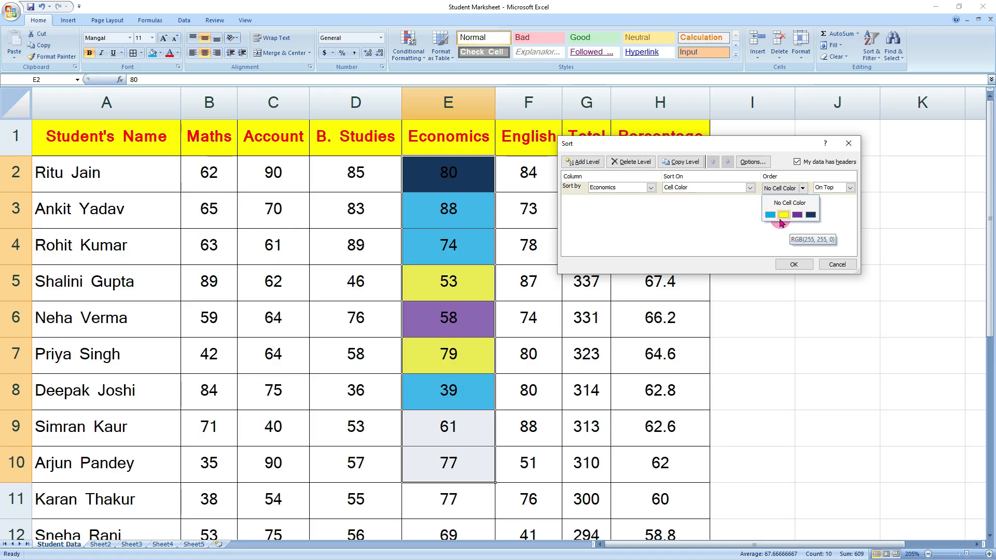
left_click(787, 216)
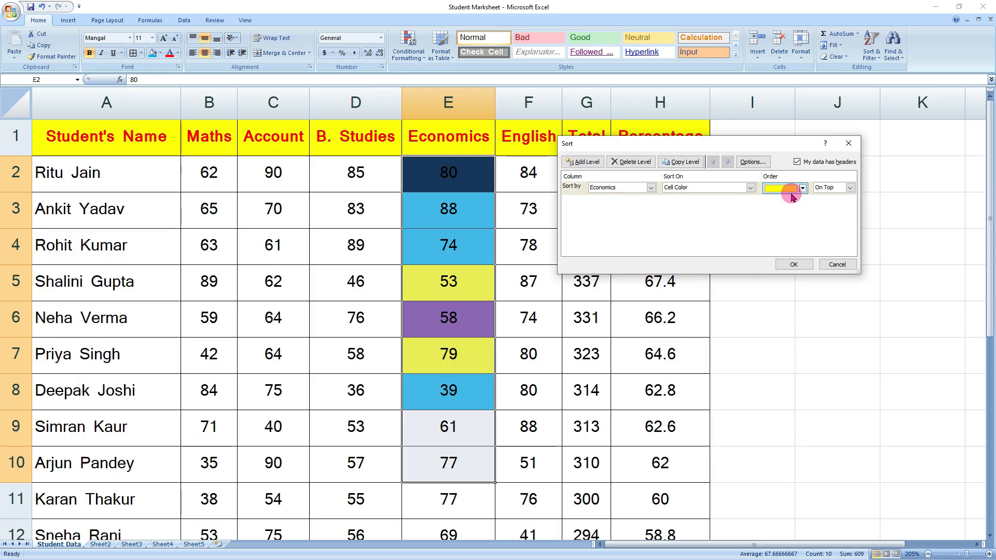
left_click(849, 189)
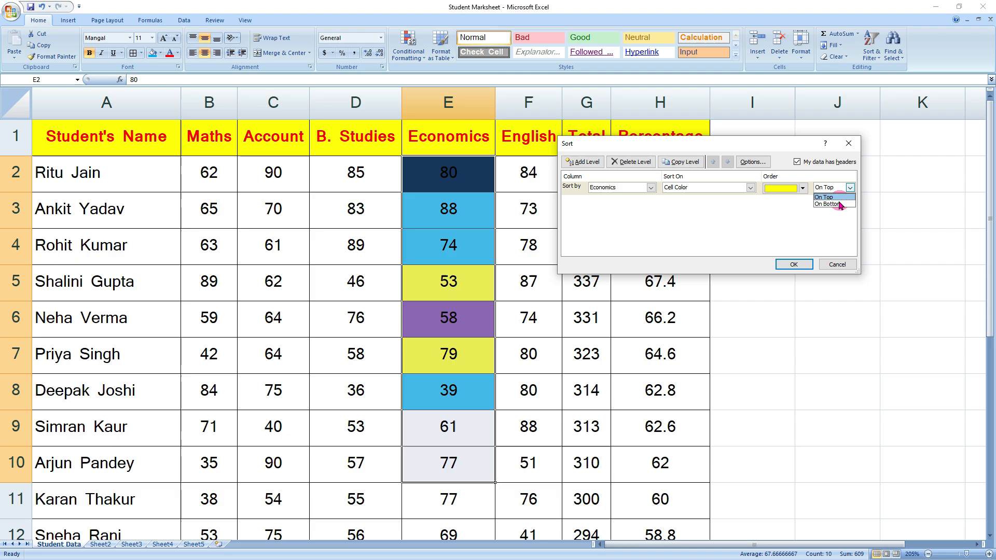
left_click(835, 204)
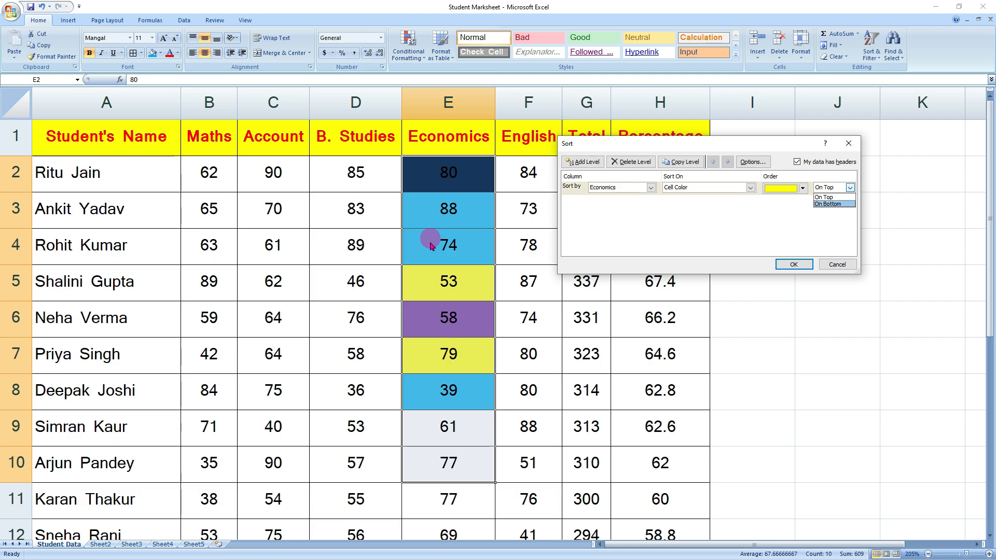
left_click(832, 198)
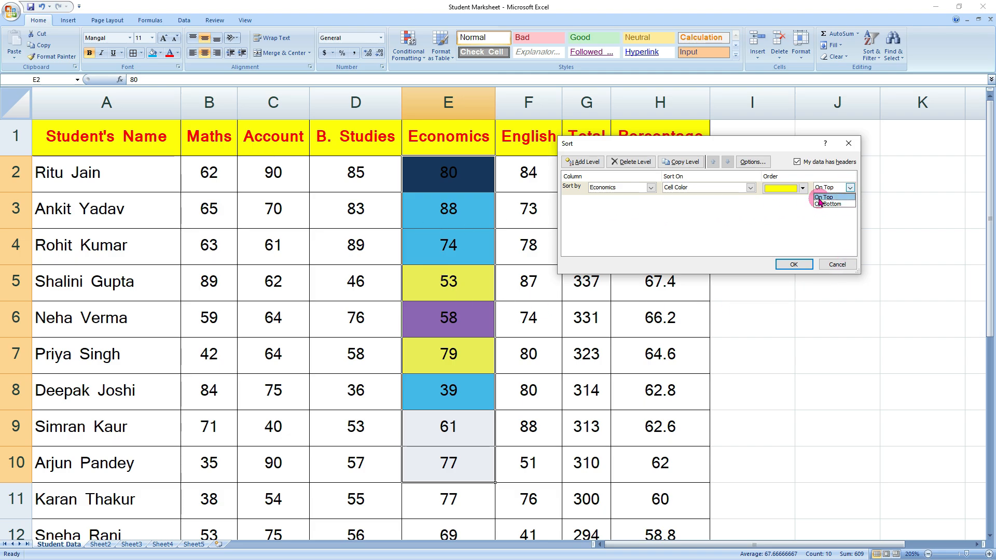
left_click(831, 198)
left_click(794, 264)
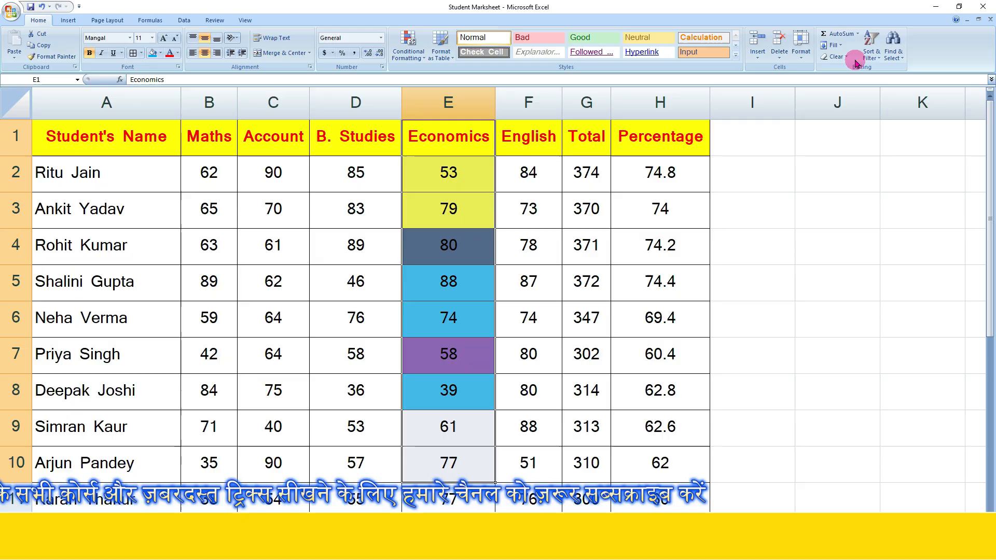
- Re-sort Economics by cell colour with the whole table expanded, placing purple on top
left_click(871, 54)
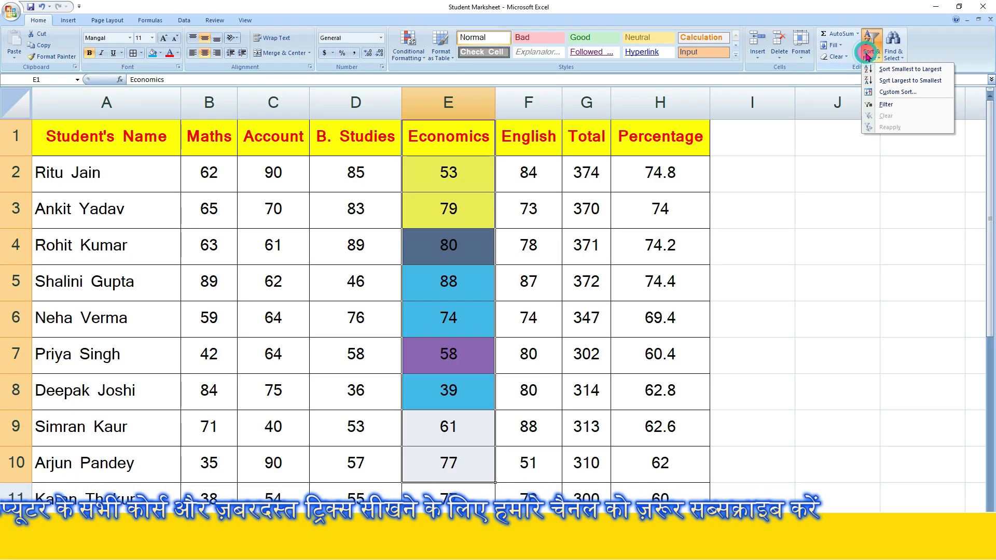
left_click(889, 92)
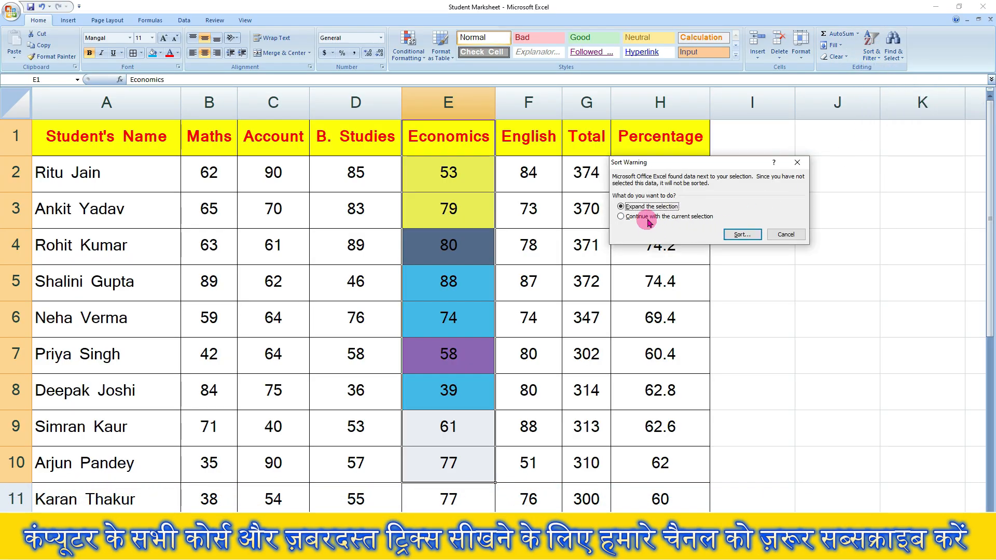
left_click(742, 234)
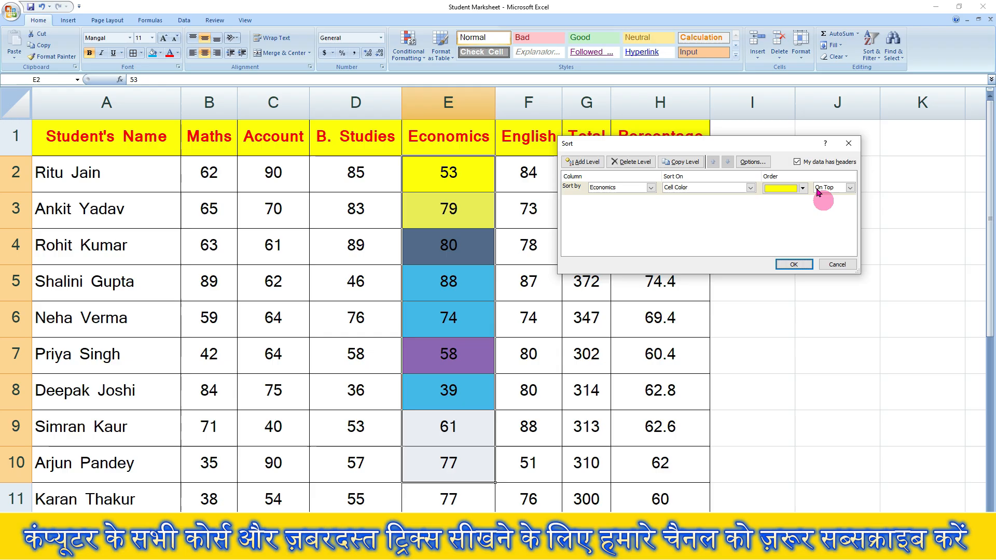
left_click(800, 187)
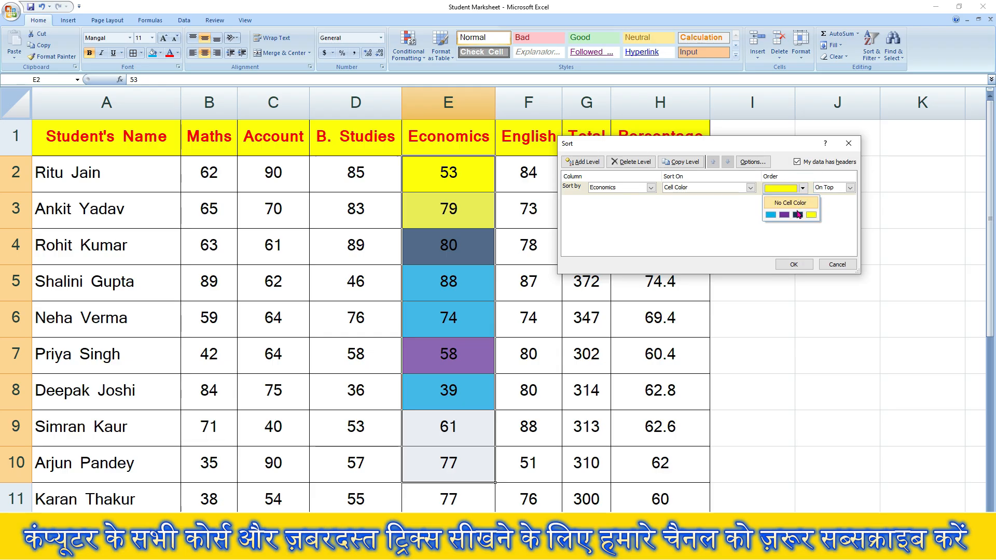
left_click(781, 218)
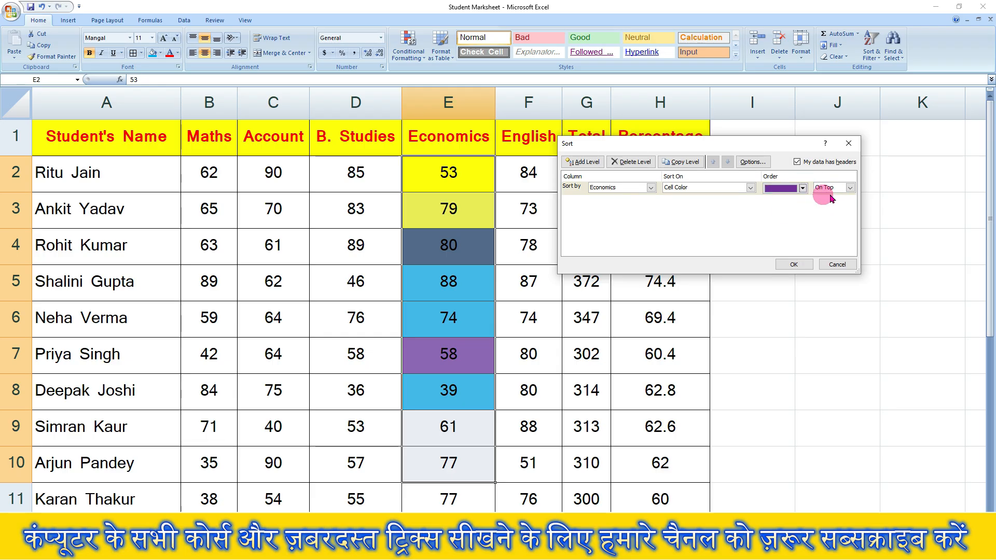
left_click(791, 264)
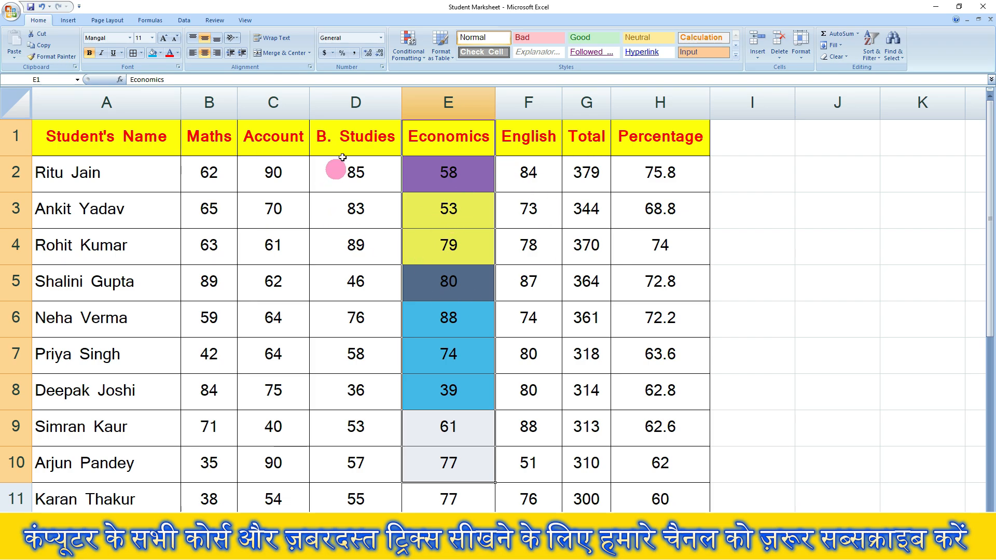
left_click(877, 58)
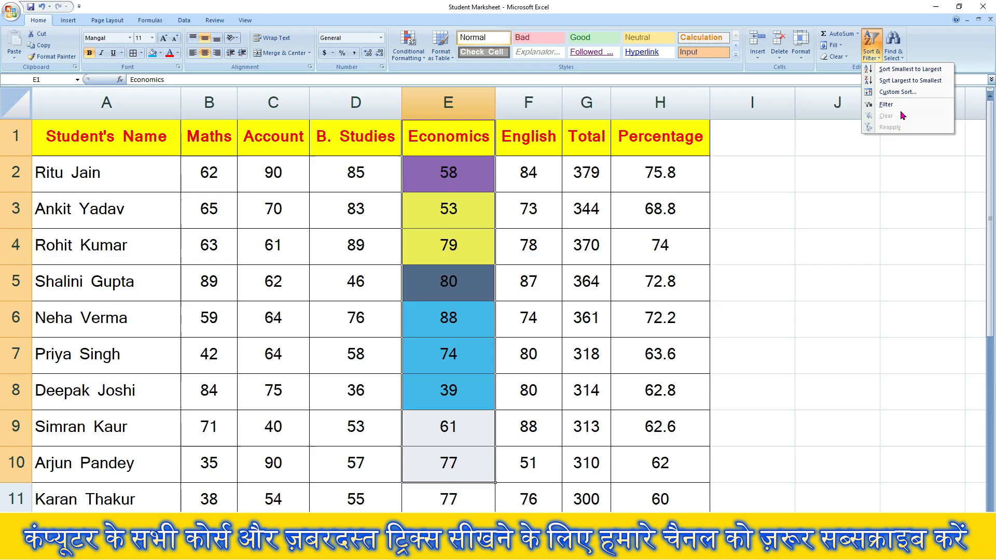
left_click(586, 271)
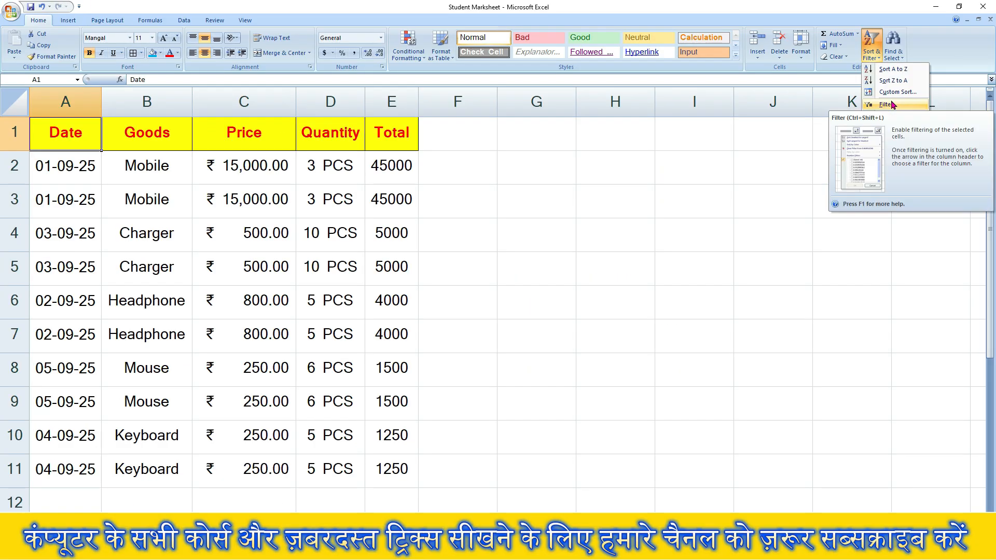
- Turn on column filters for the Sheet3 goods table headers, Date through Total
left_click(887, 103)
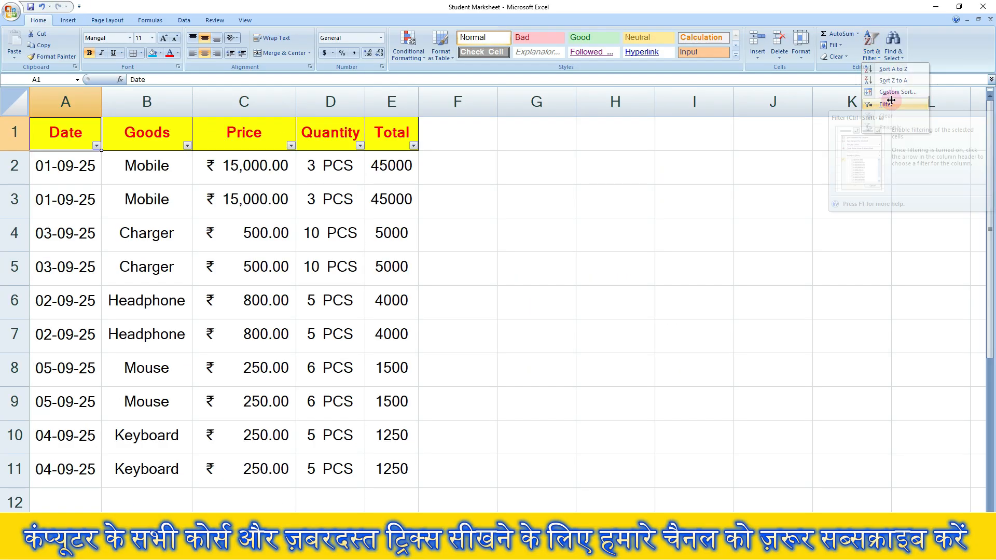
left_click_drag(45, 130, 367, 148)
left_click(368, 148)
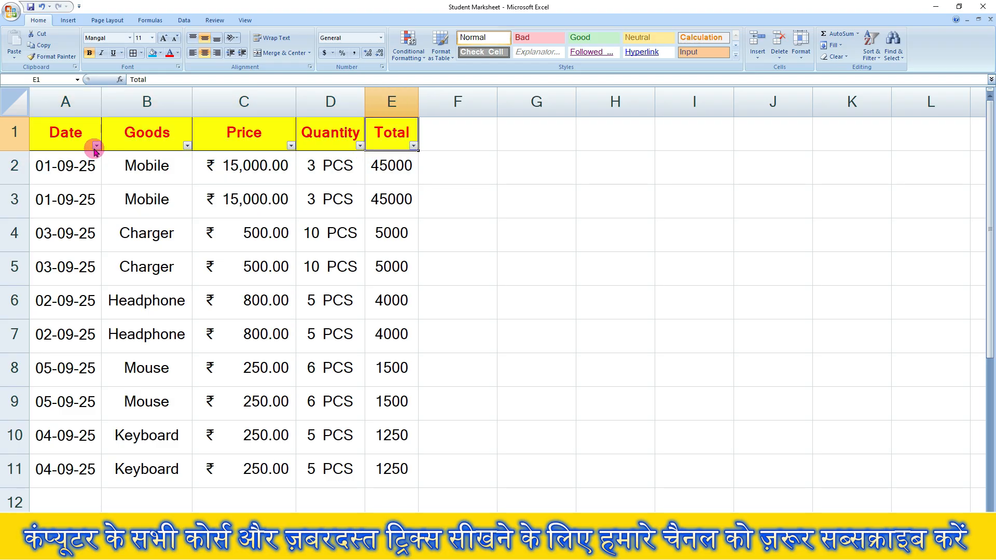
- Filter the Date column to show only 02-09-25 rows, then clear the filter
left_click(96, 146)
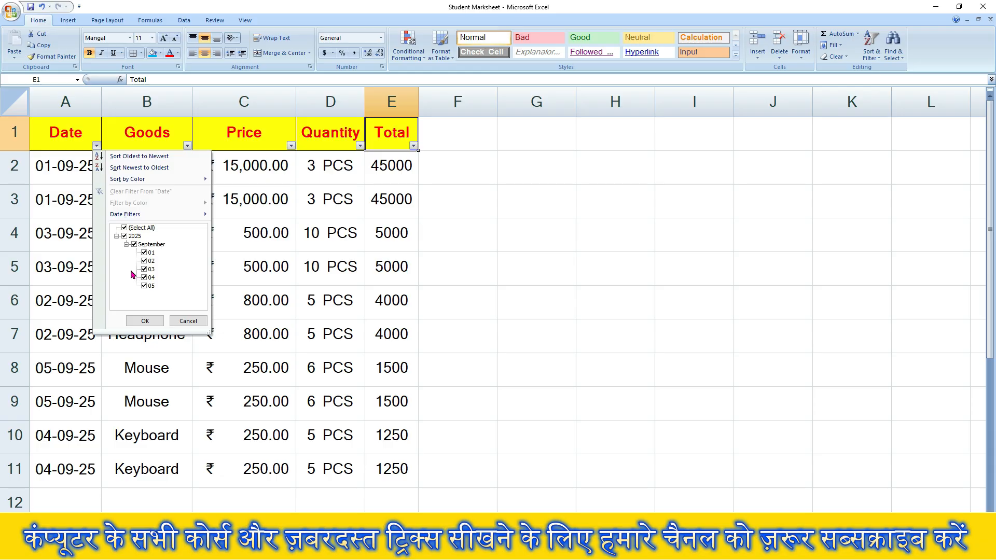
left_click(123, 229)
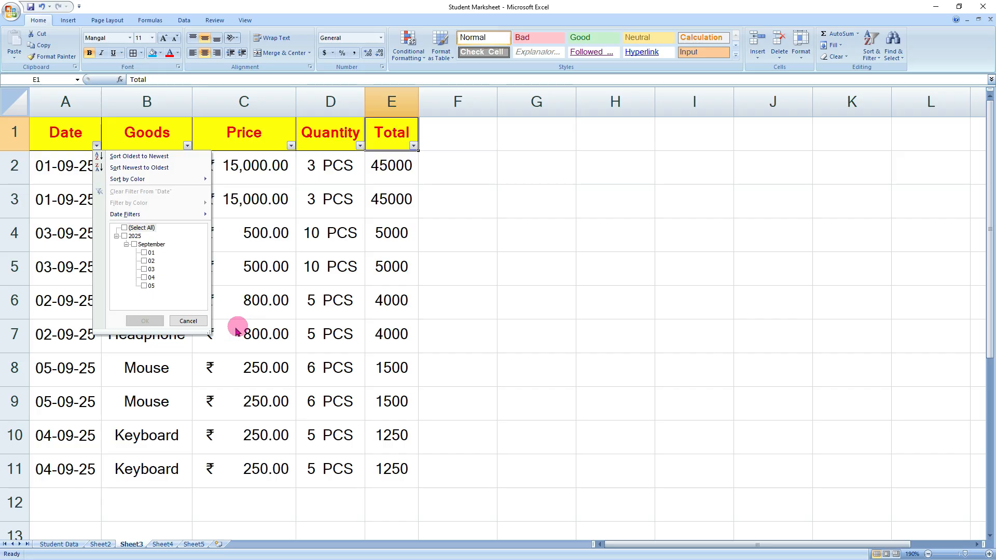
left_click(144, 261)
left_click(148, 321)
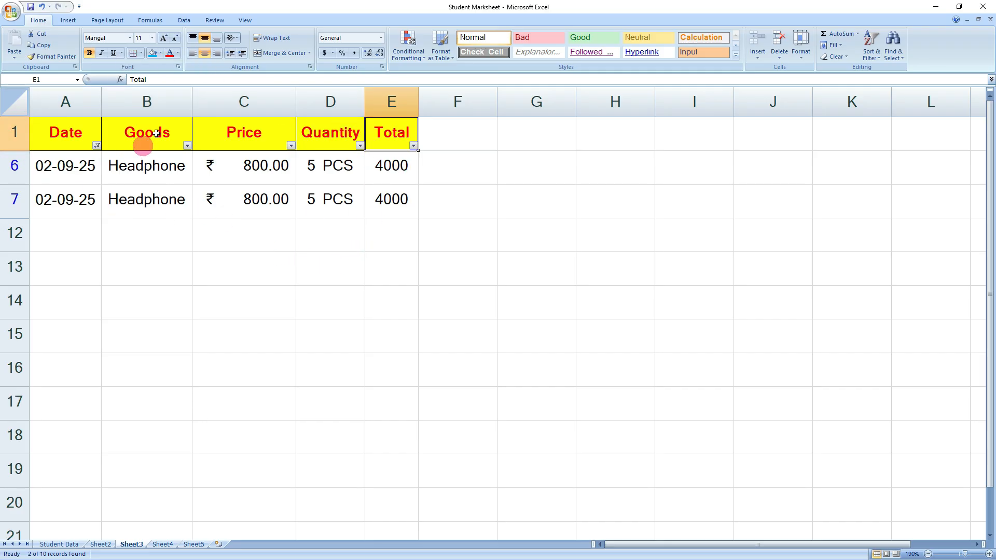
left_click(875, 50)
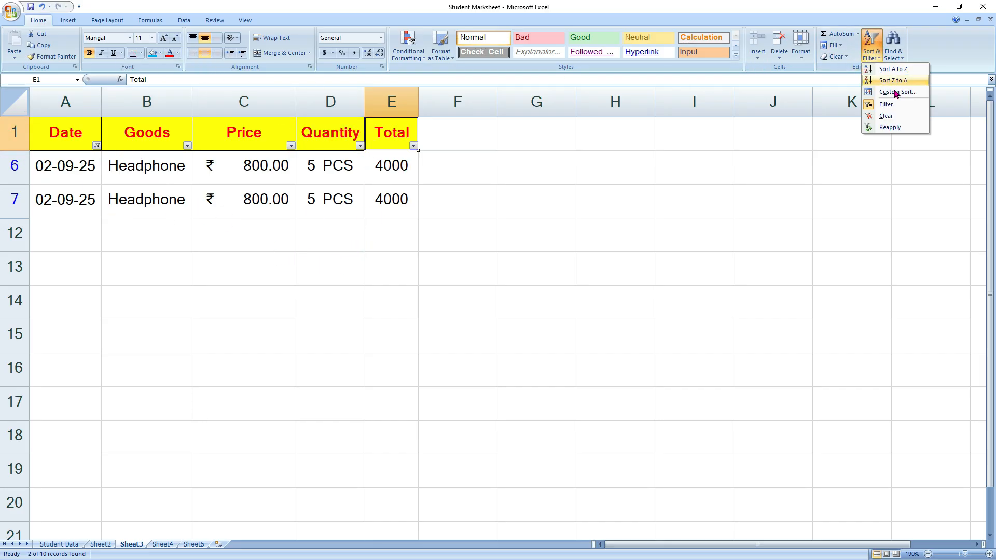
left_click(892, 117)
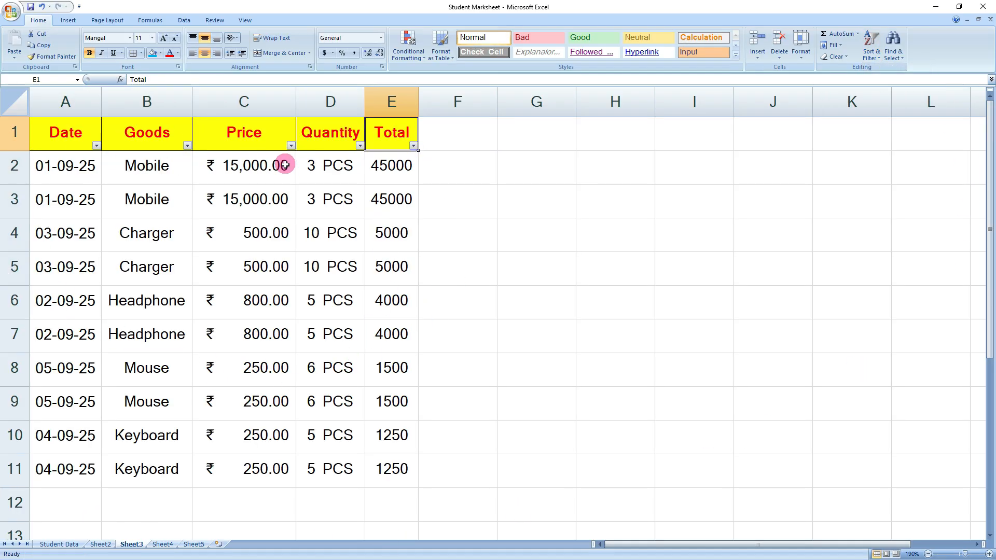
- On the Student Data sheet, select the Student's Name header A1 and turn on Filter
left_click(58, 544)
left_click(669, 321)
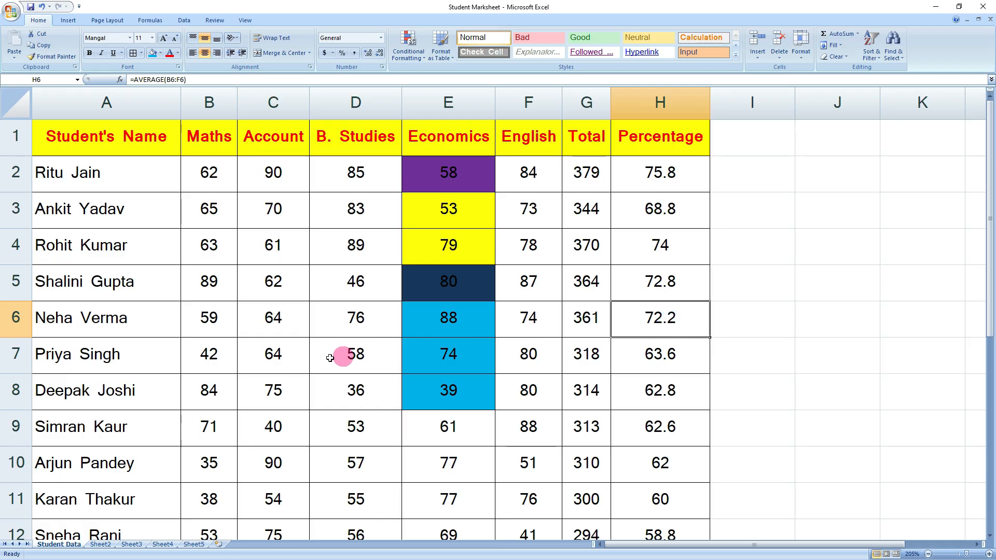
left_click(111, 175)
left_click(122, 138)
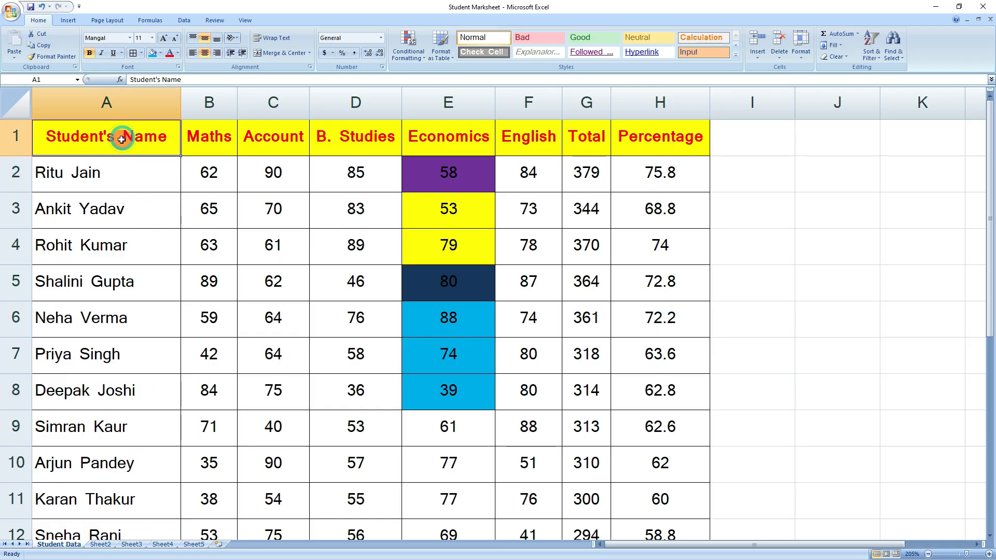
left_click(882, 58)
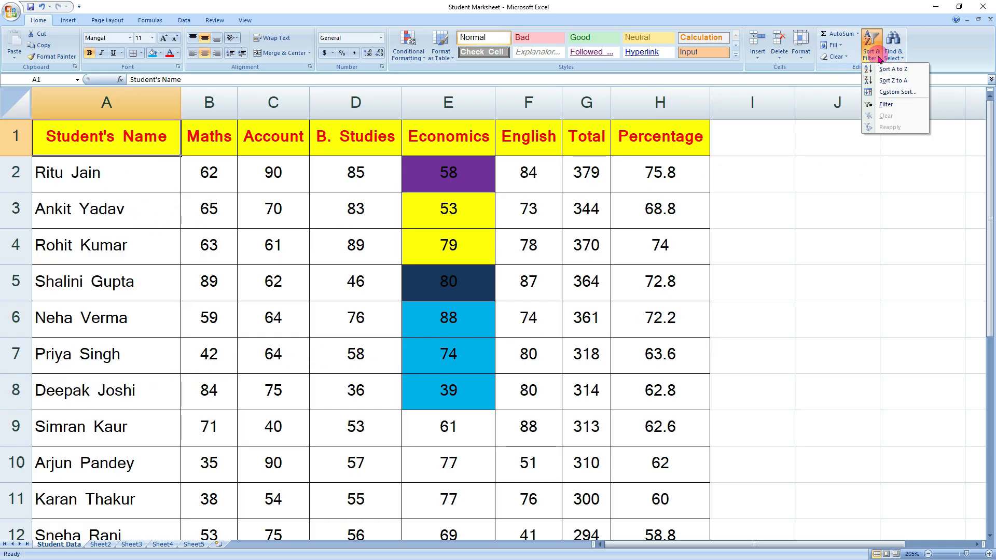
left_click(890, 104)
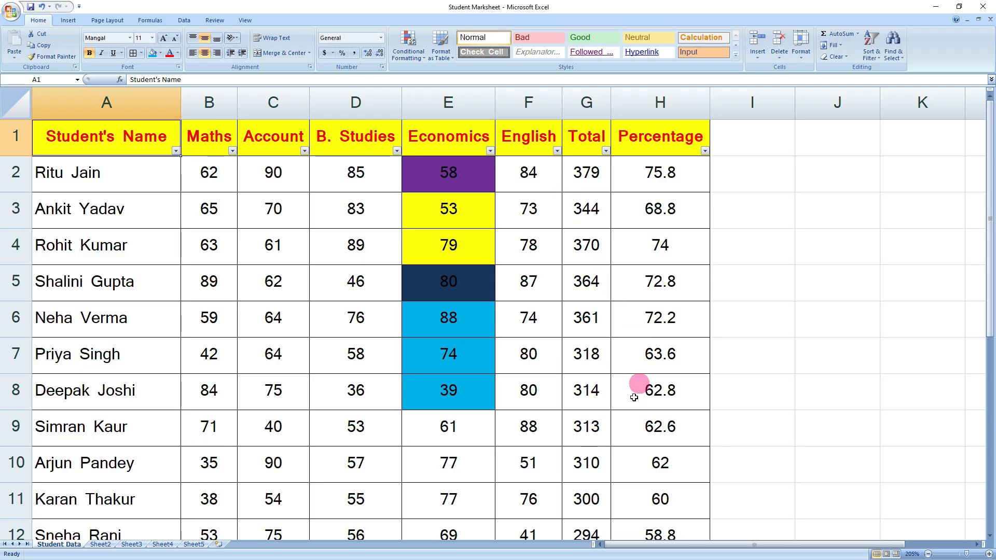
- Filter Student's Name to show only three chosen students (3 of 15 records)
left_click(177, 150)
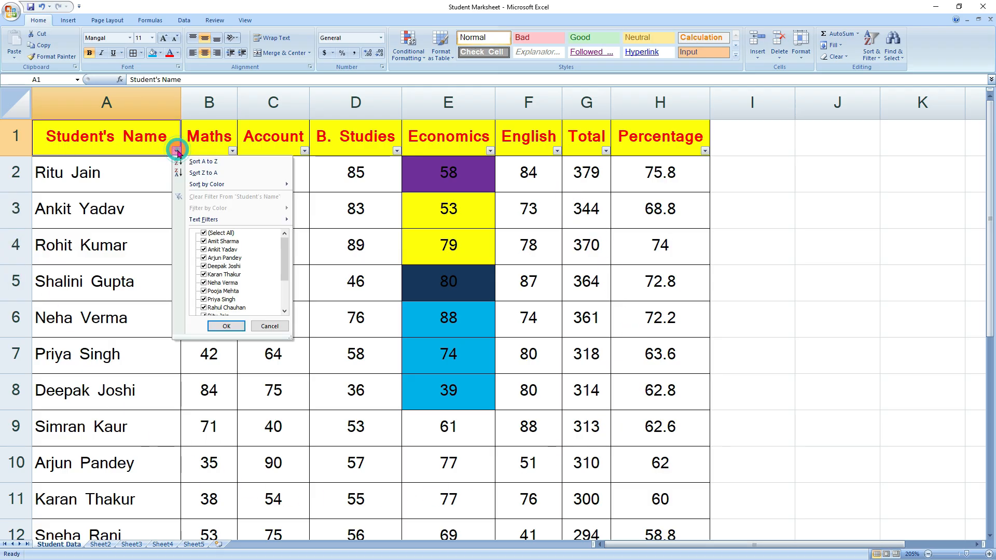
left_click(229, 234)
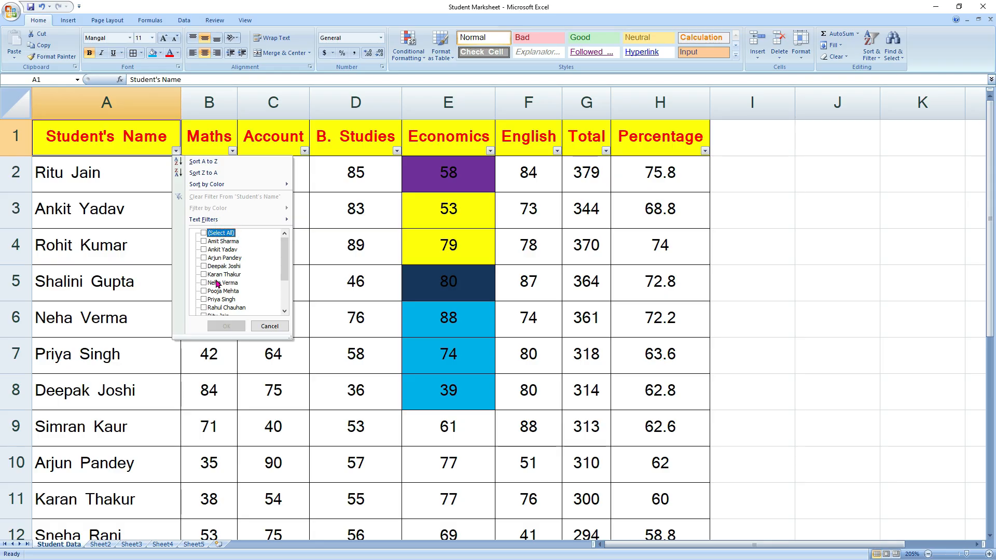
left_click(203, 250)
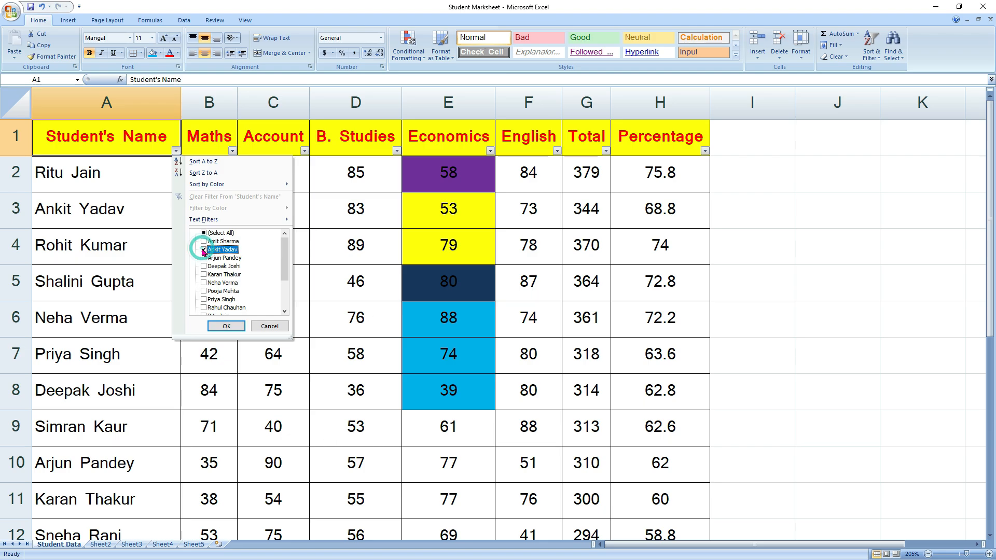
left_click(204, 276)
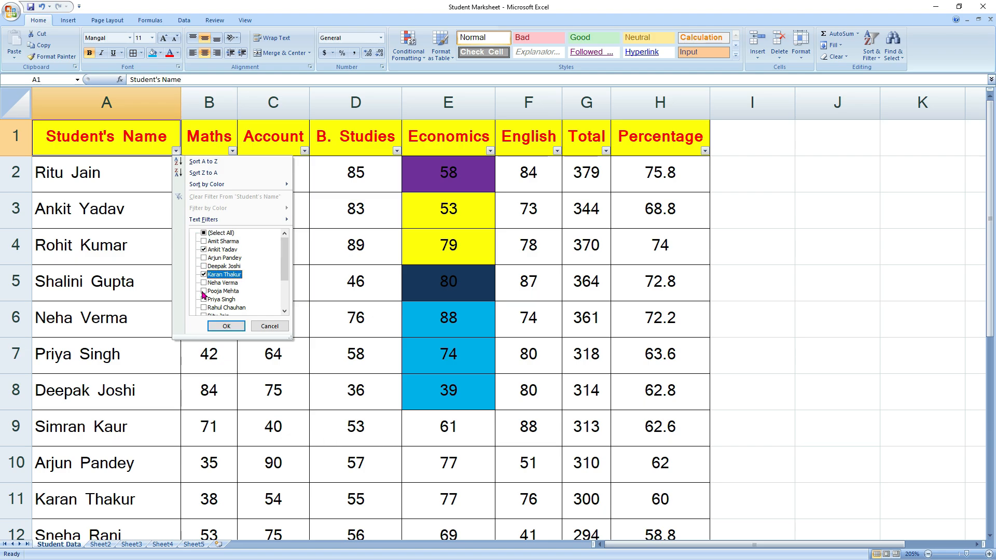
left_click(204, 292)
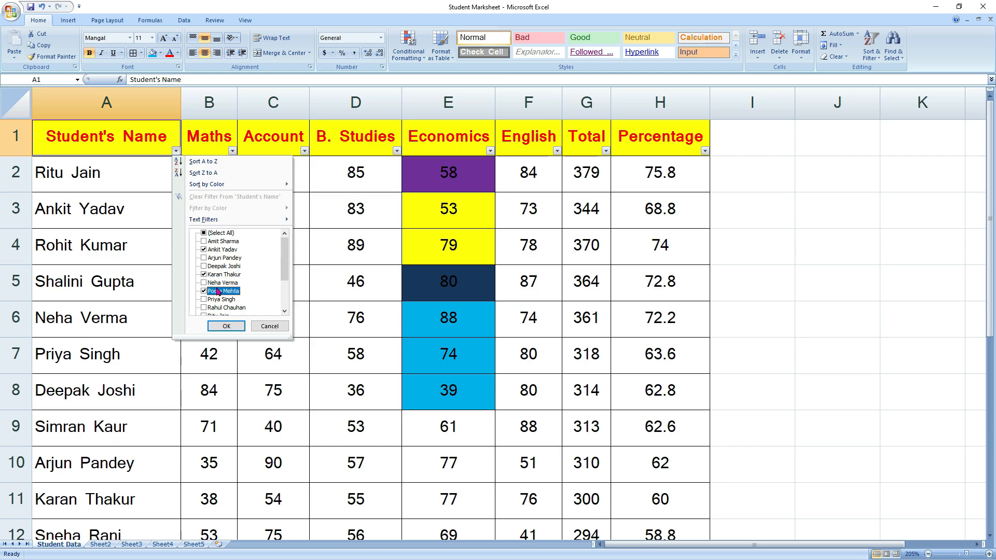
left_click(227, 327)
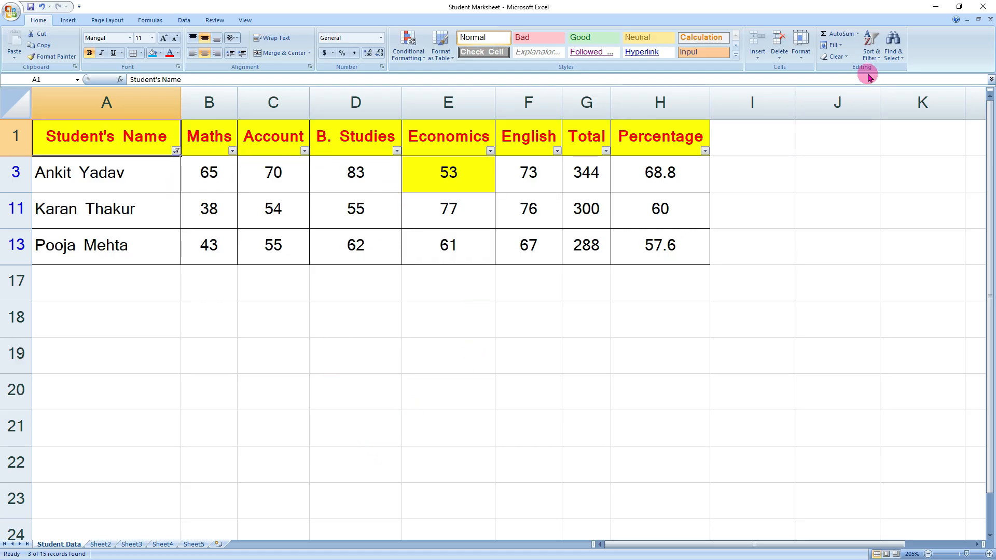
- Open the Sort & Filter dropdown for the filtered marksheet
left_click(878, 56)
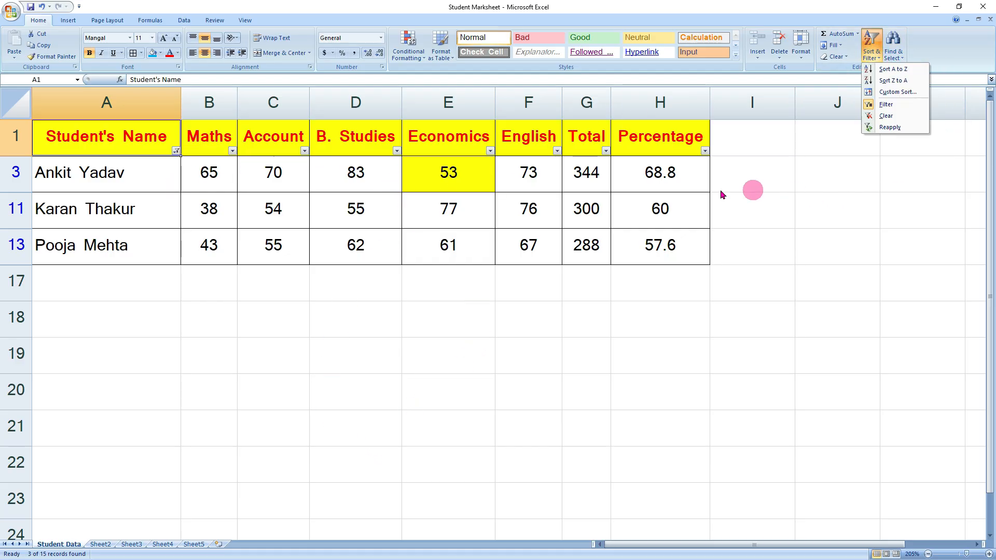
left_click(916, 104)
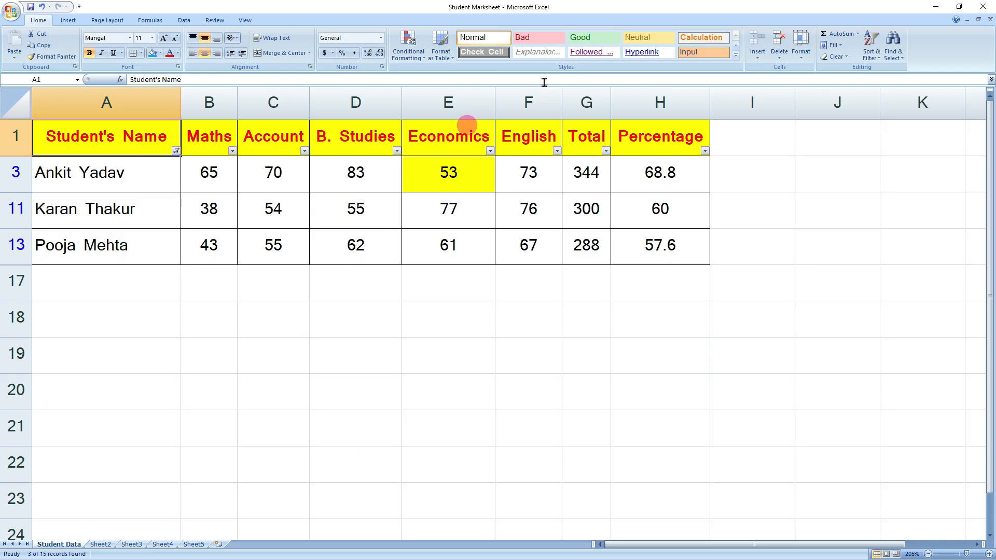
left_click(875, 56)
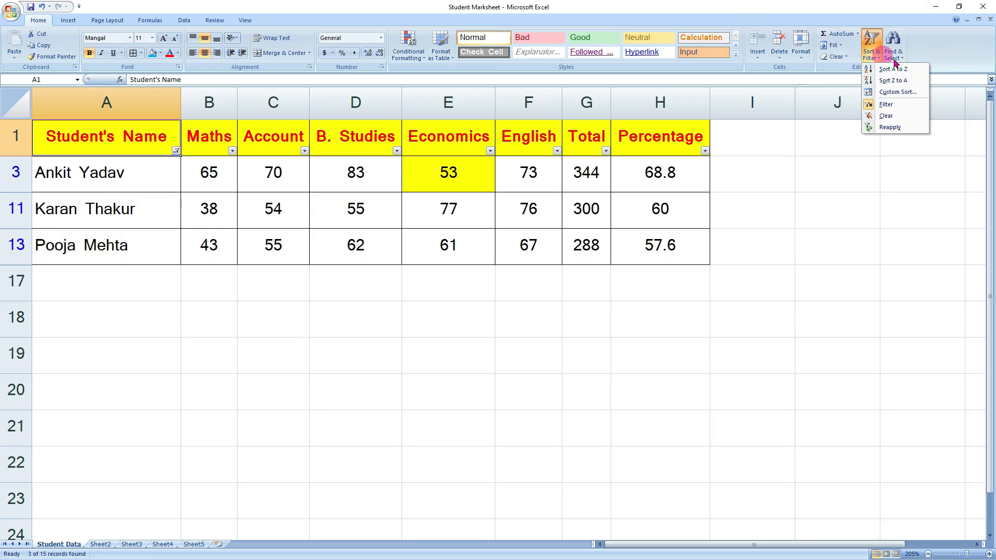
- Remove the filter to show every student, then use Find to locate the student's name in A9
left_click(886, 104)
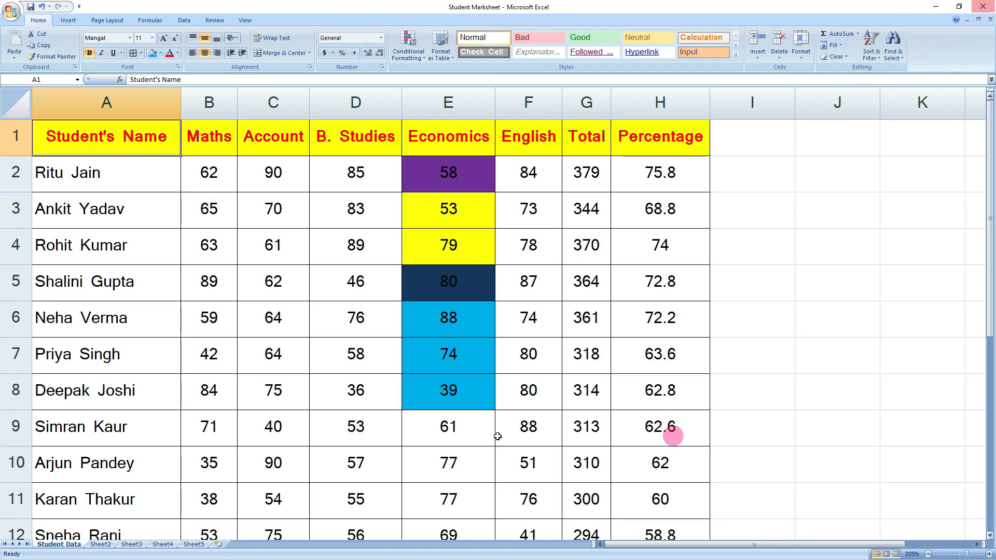
left_click(592, 336)
left_click(900, 56)
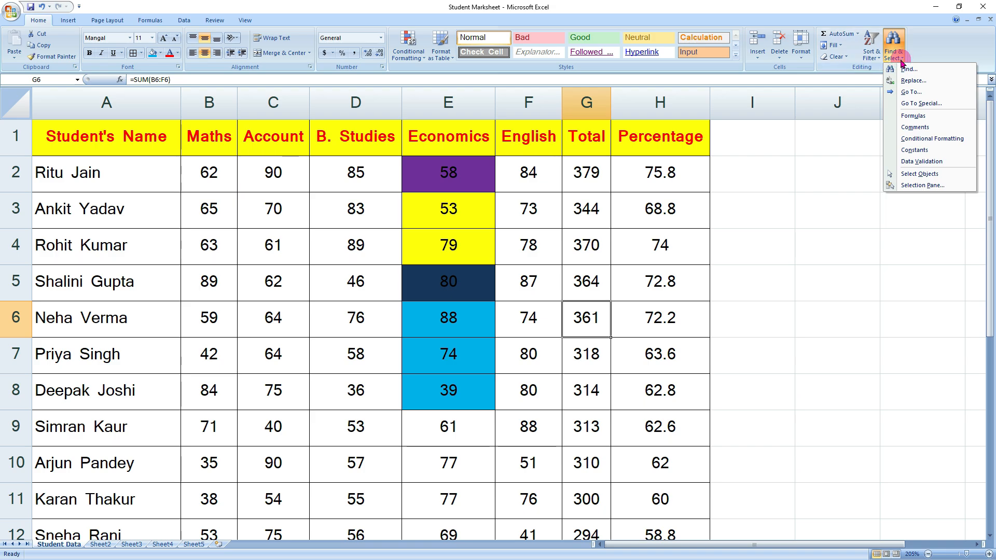
left_click(924, 72)
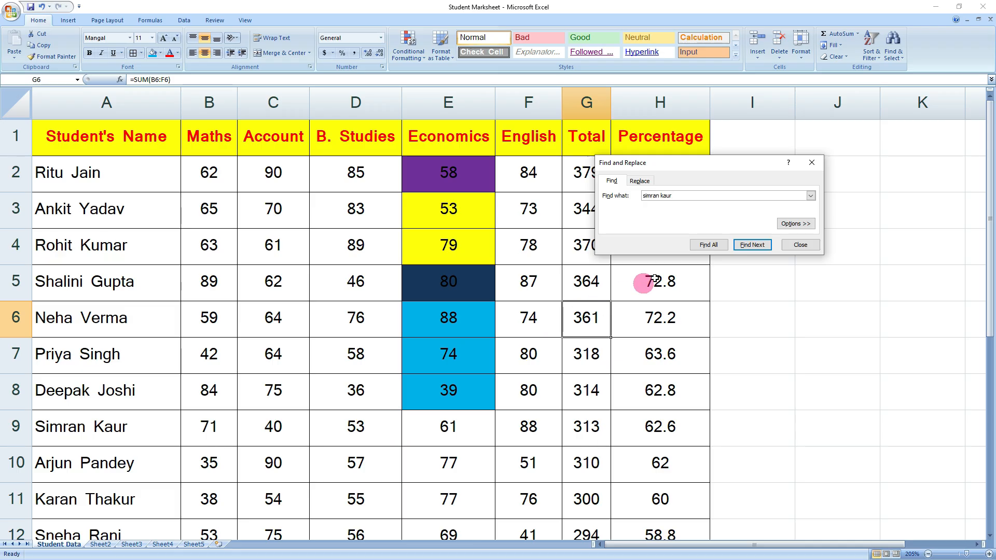
left_click(750, 246)
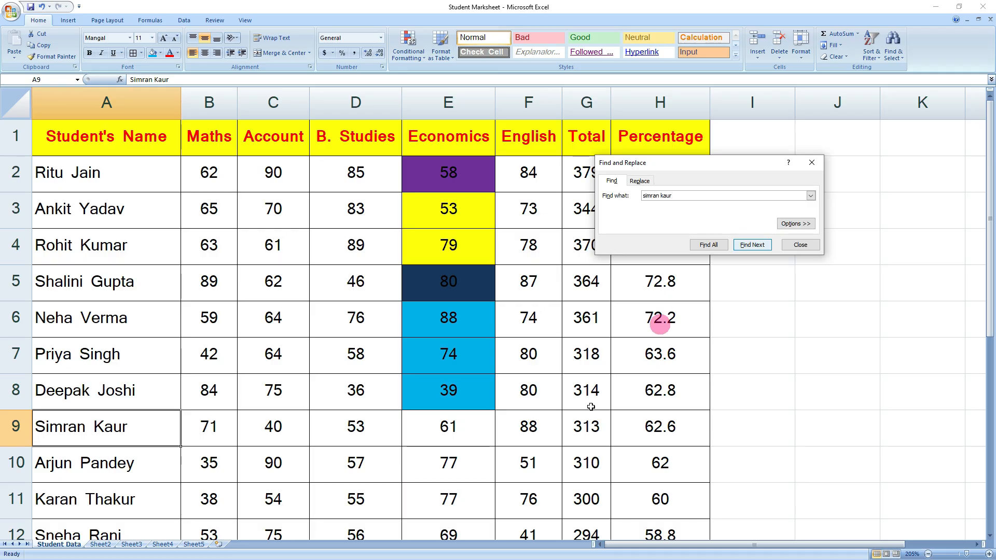
left_click(801, 246)
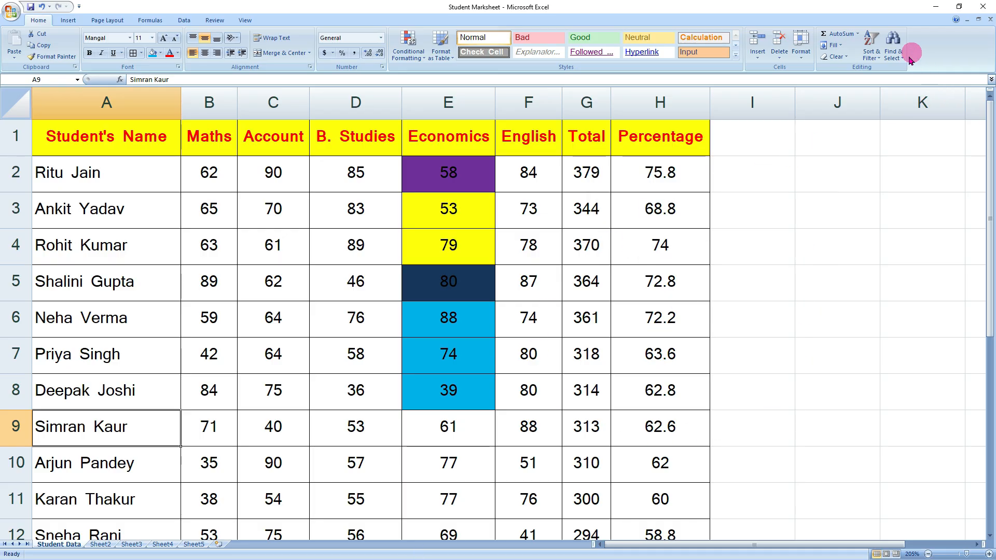
left_click(892, 46)
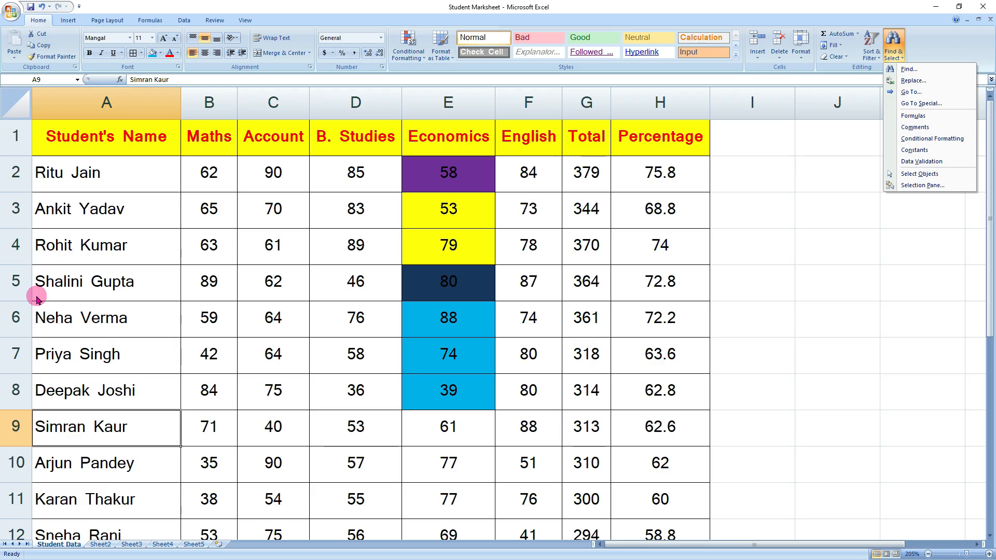
left_click(304, 229)
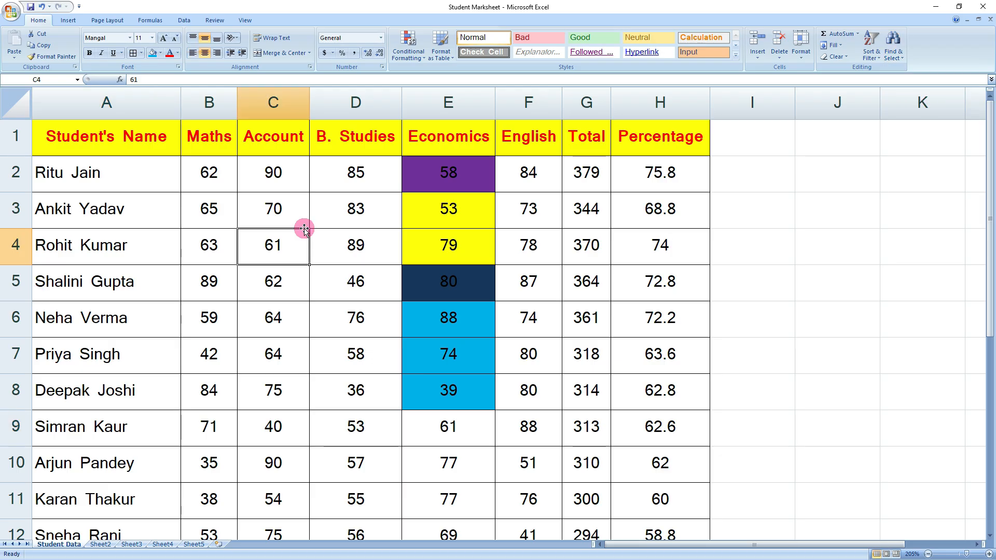
left_click(289, 164)
left_click(279, 210)
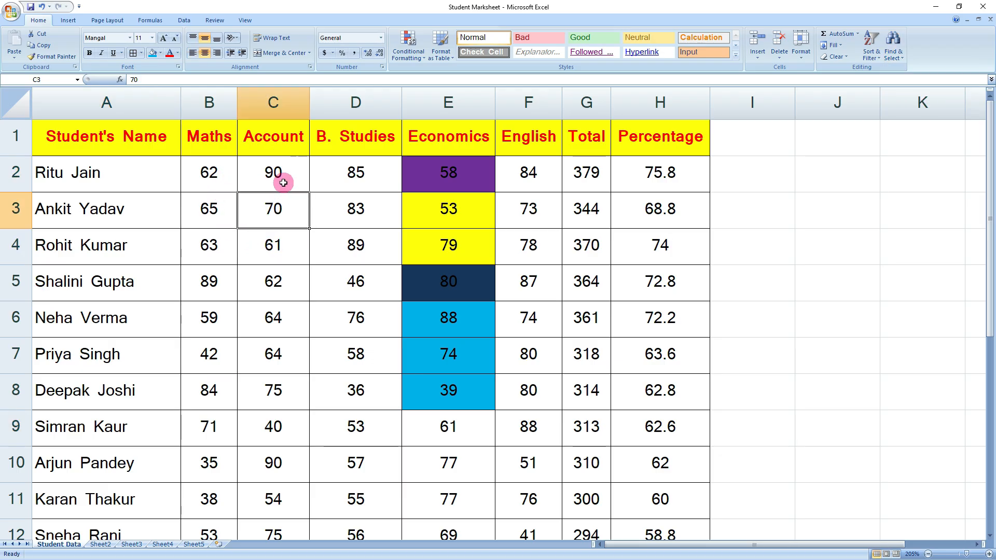
left_click(281, 179)
left_click(275, 294)
left_click(291, 349)
left_click(285, 218)
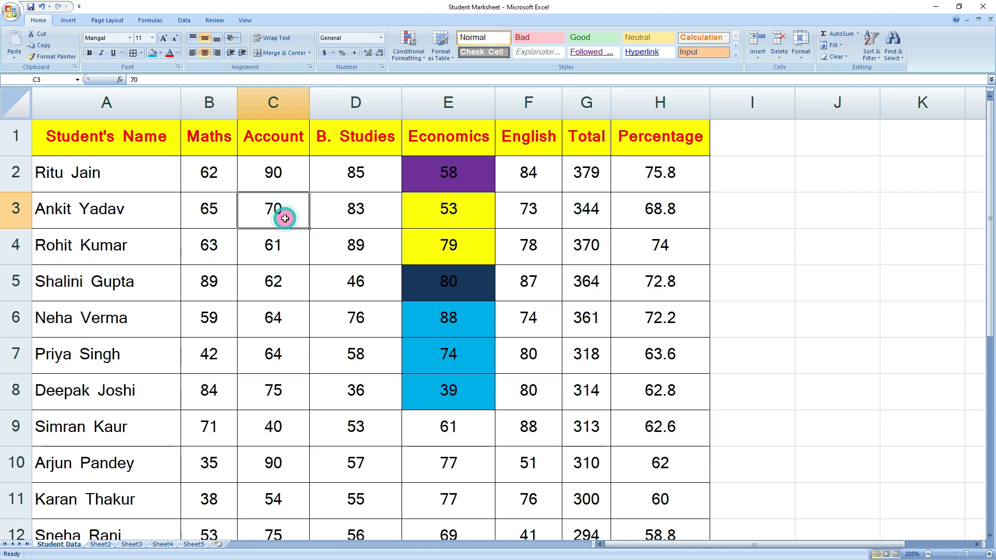
left_click(288, 179)
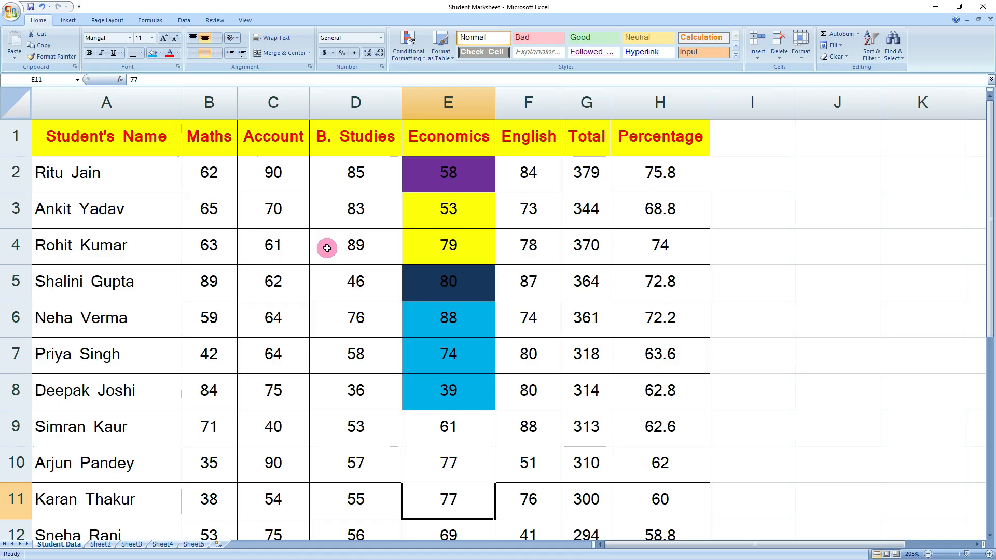
scroll(326, 249, "down", 3)
scroll(446, 324, "up", 3)
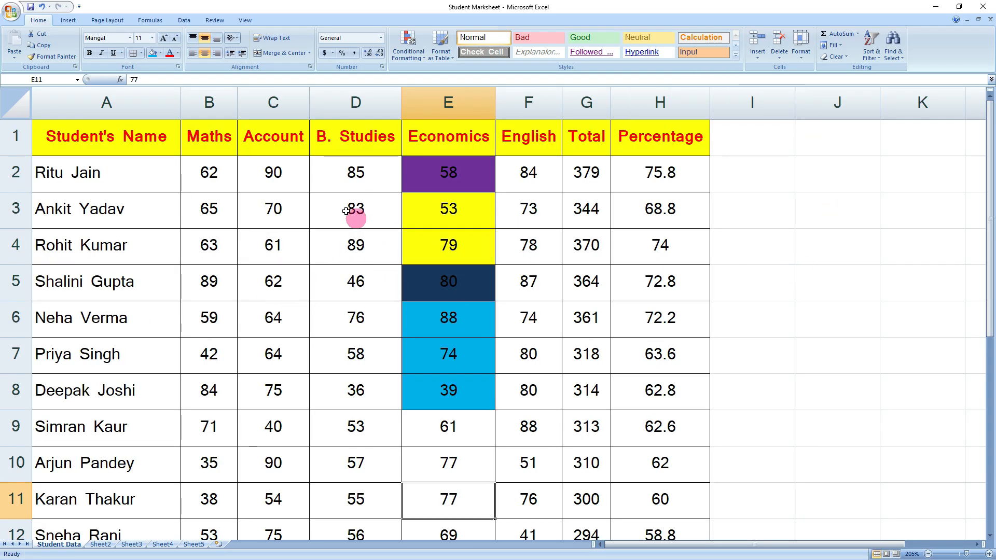
left_click(893, 45)
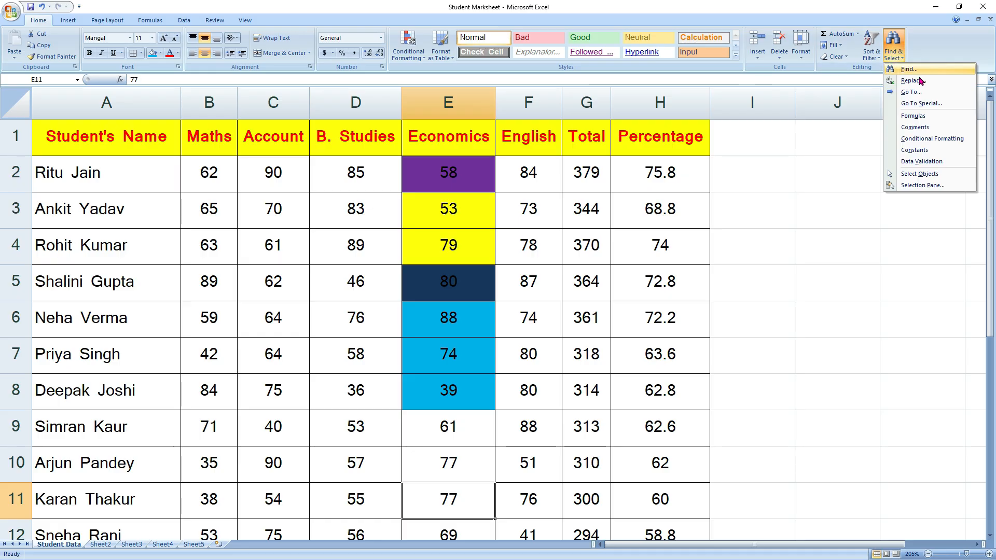
- Replace all marks of 90 with 92 (two replacements) and check the new 92 in C2
left_click(919, 78)
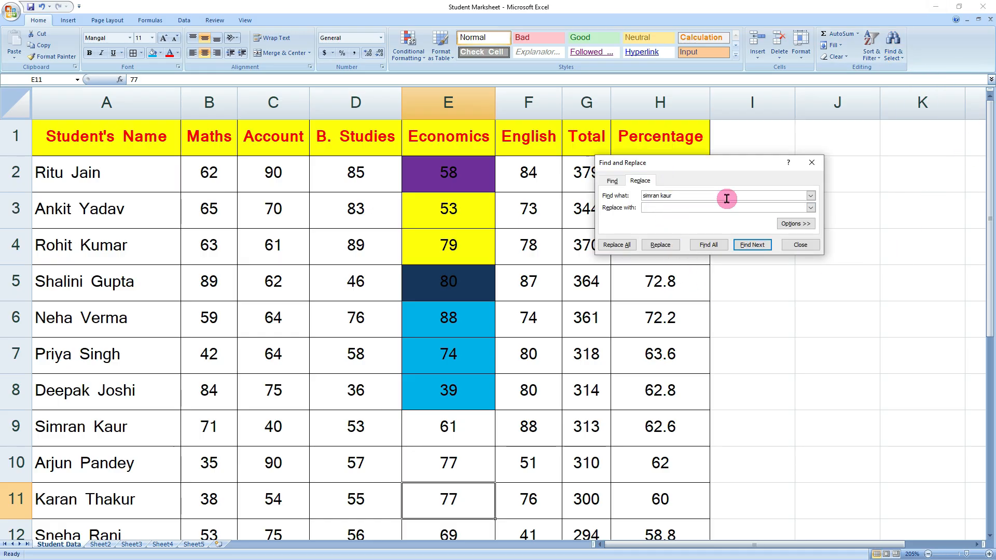
left_click(699, 208)
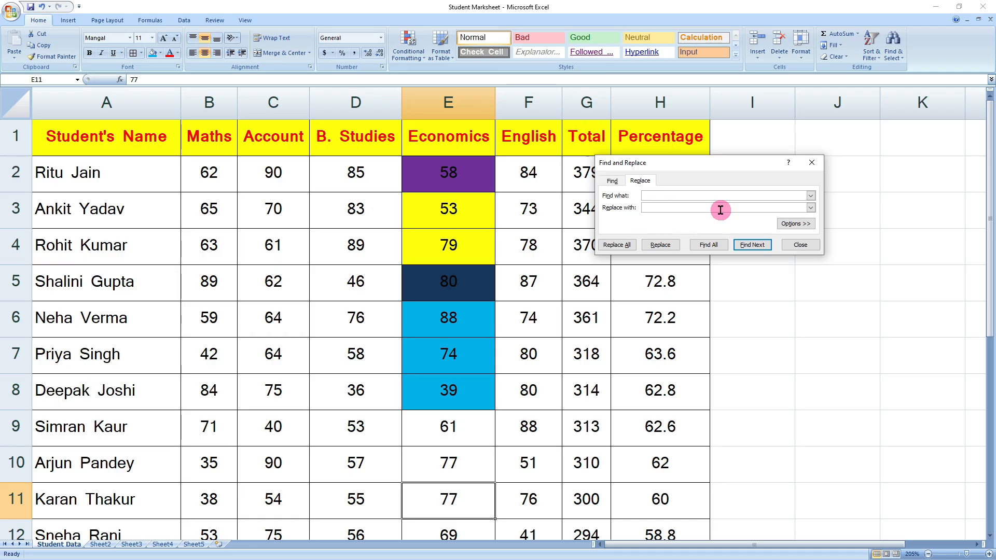
left_click(675, 209)
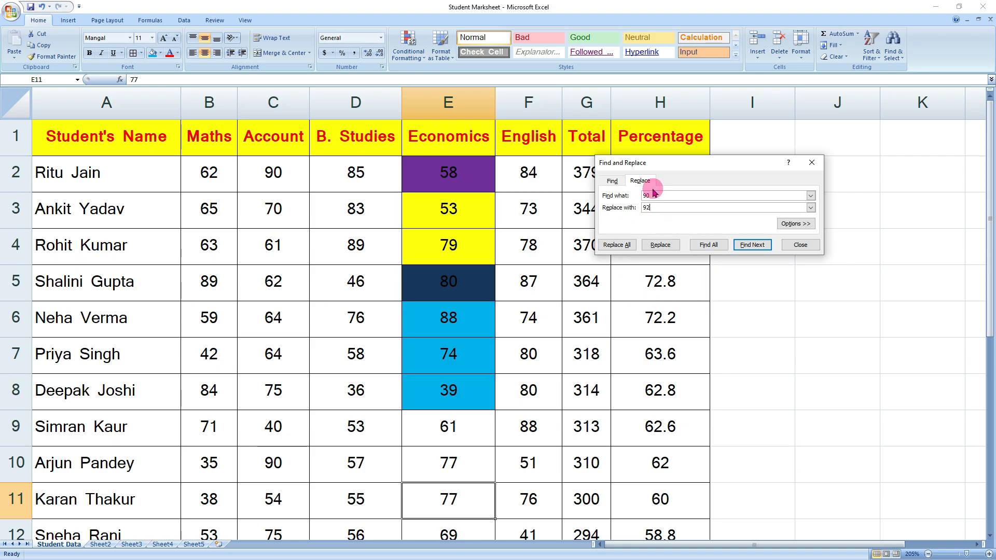
left_click(625, 248)
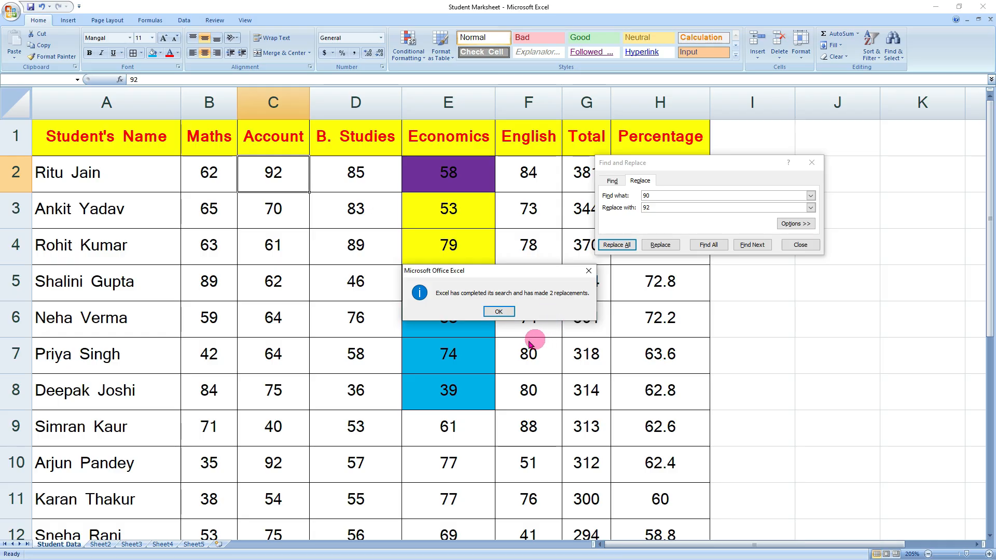
left_click(506, 311)
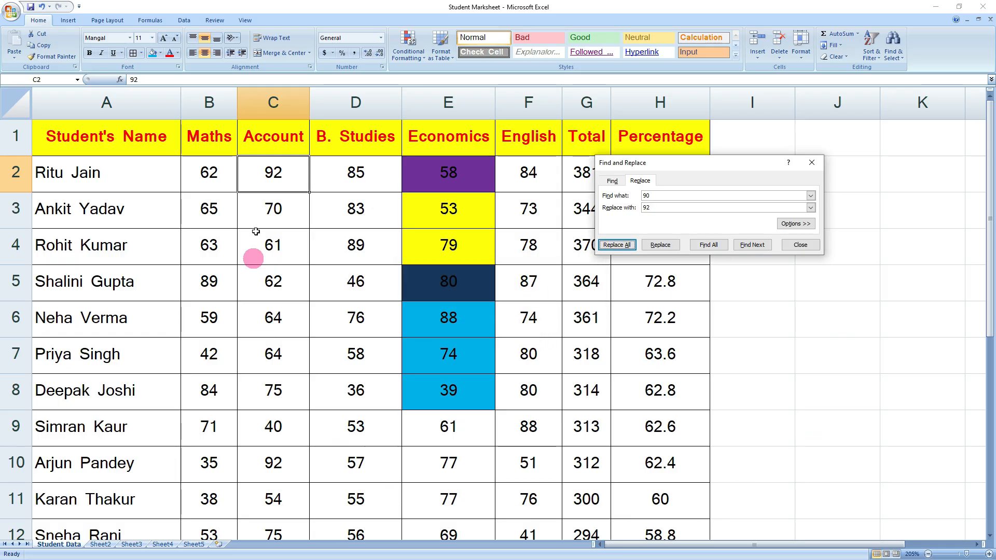
left_click(285, 248)
left_click(282, 181)
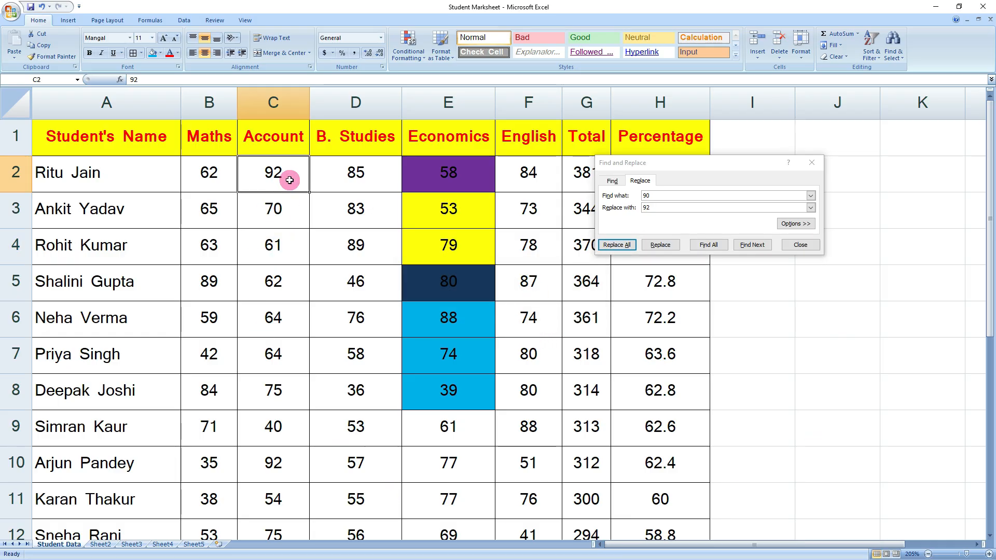
left_click(798, 245)
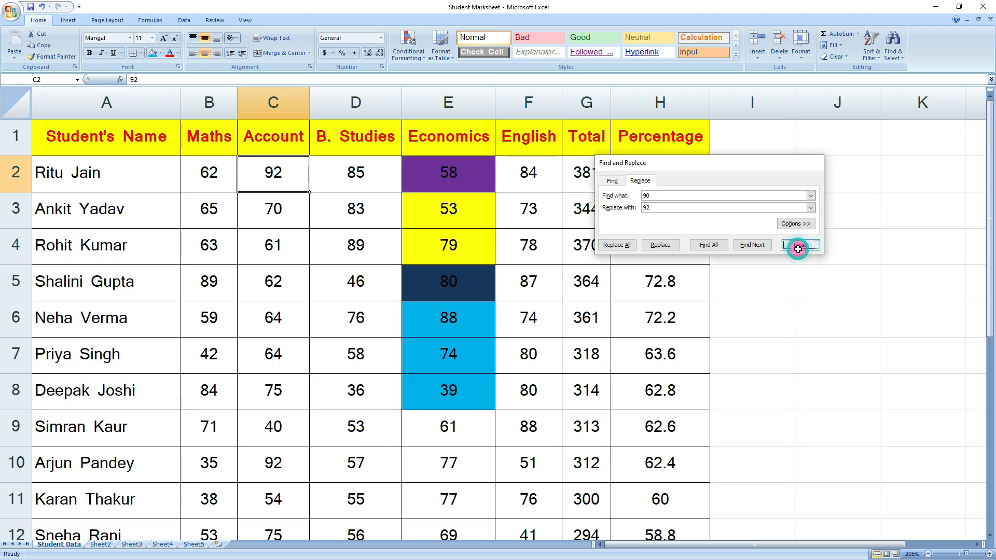
- Use Go To to jump to cell D5, the B. Studies mark of 46
left_click(893, 50)
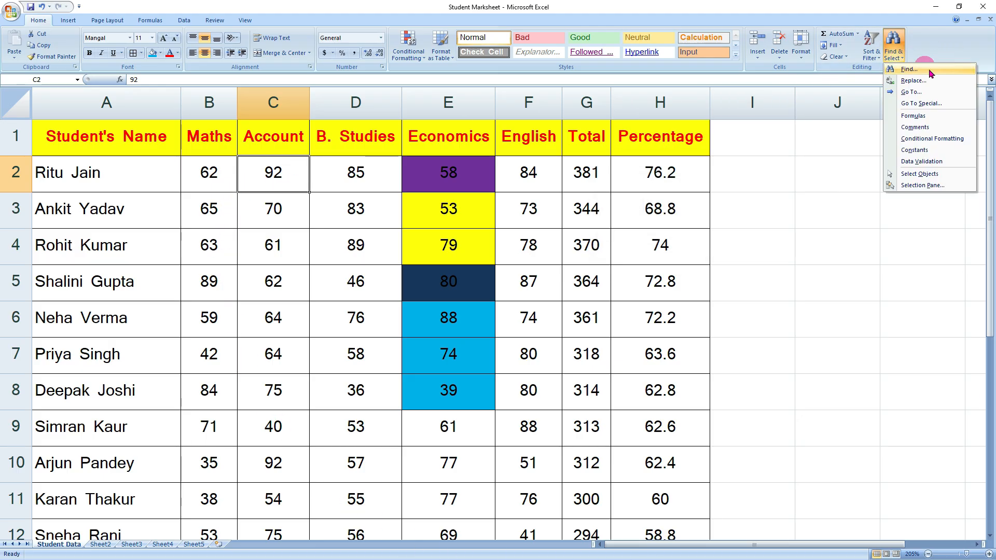
left_click(913, 92)
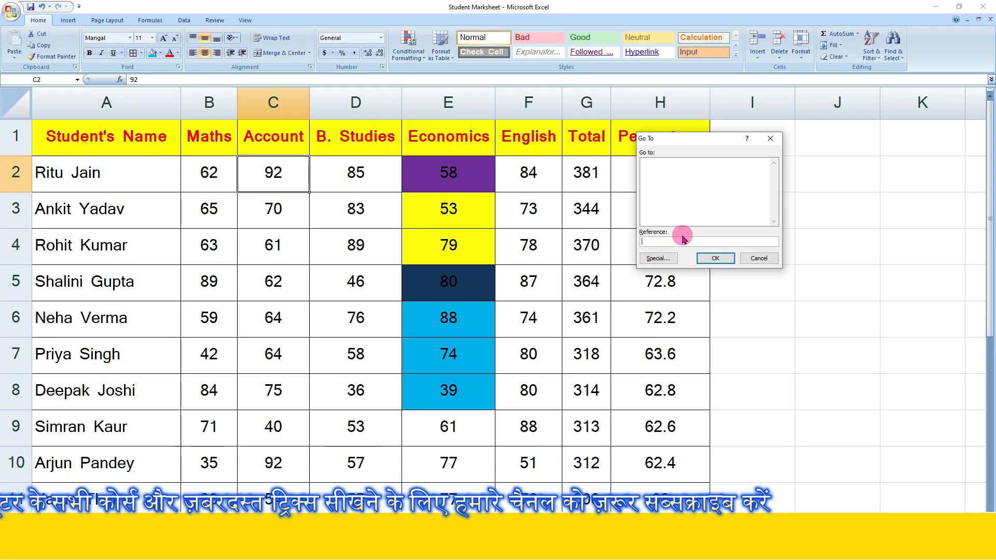
type("92")
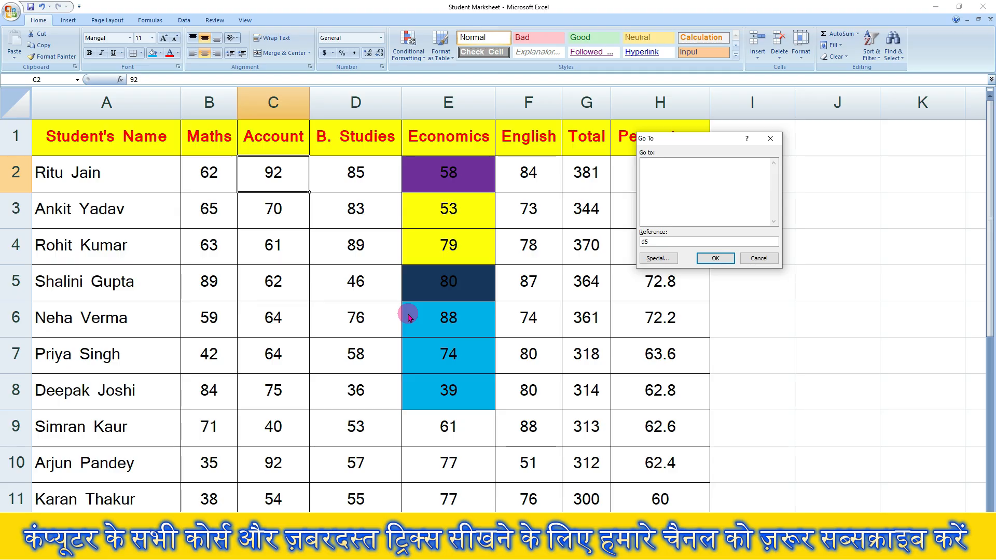
left_click(710, 258)
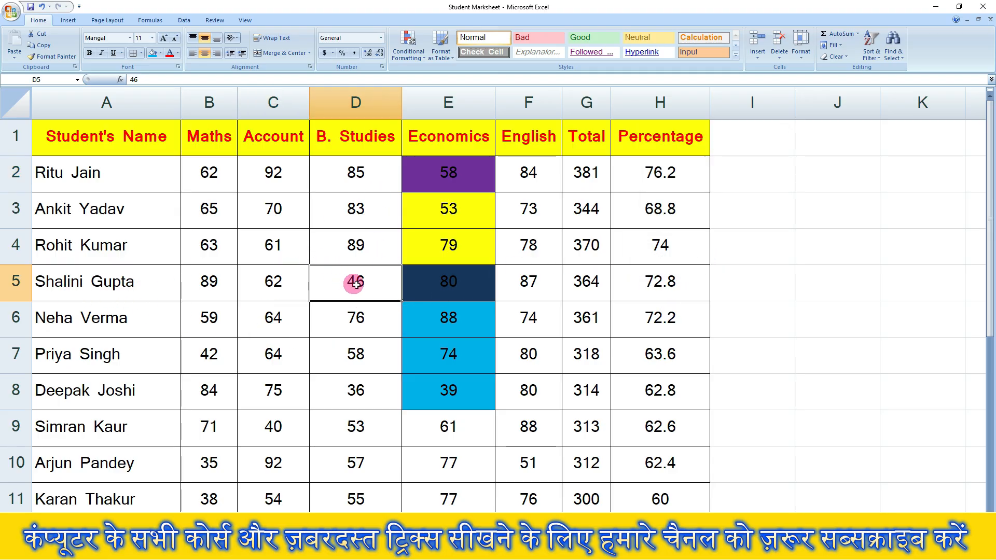
left_click(893, 49)
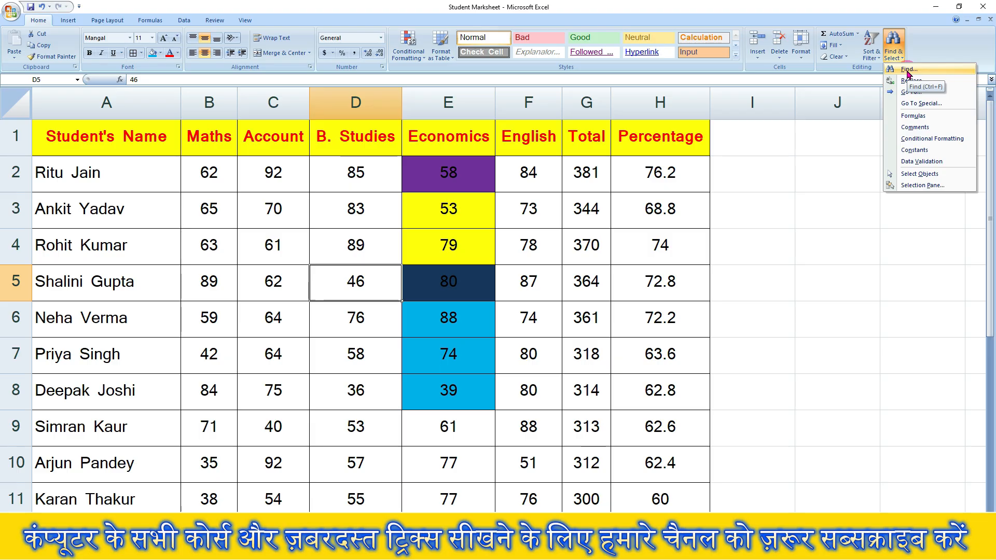